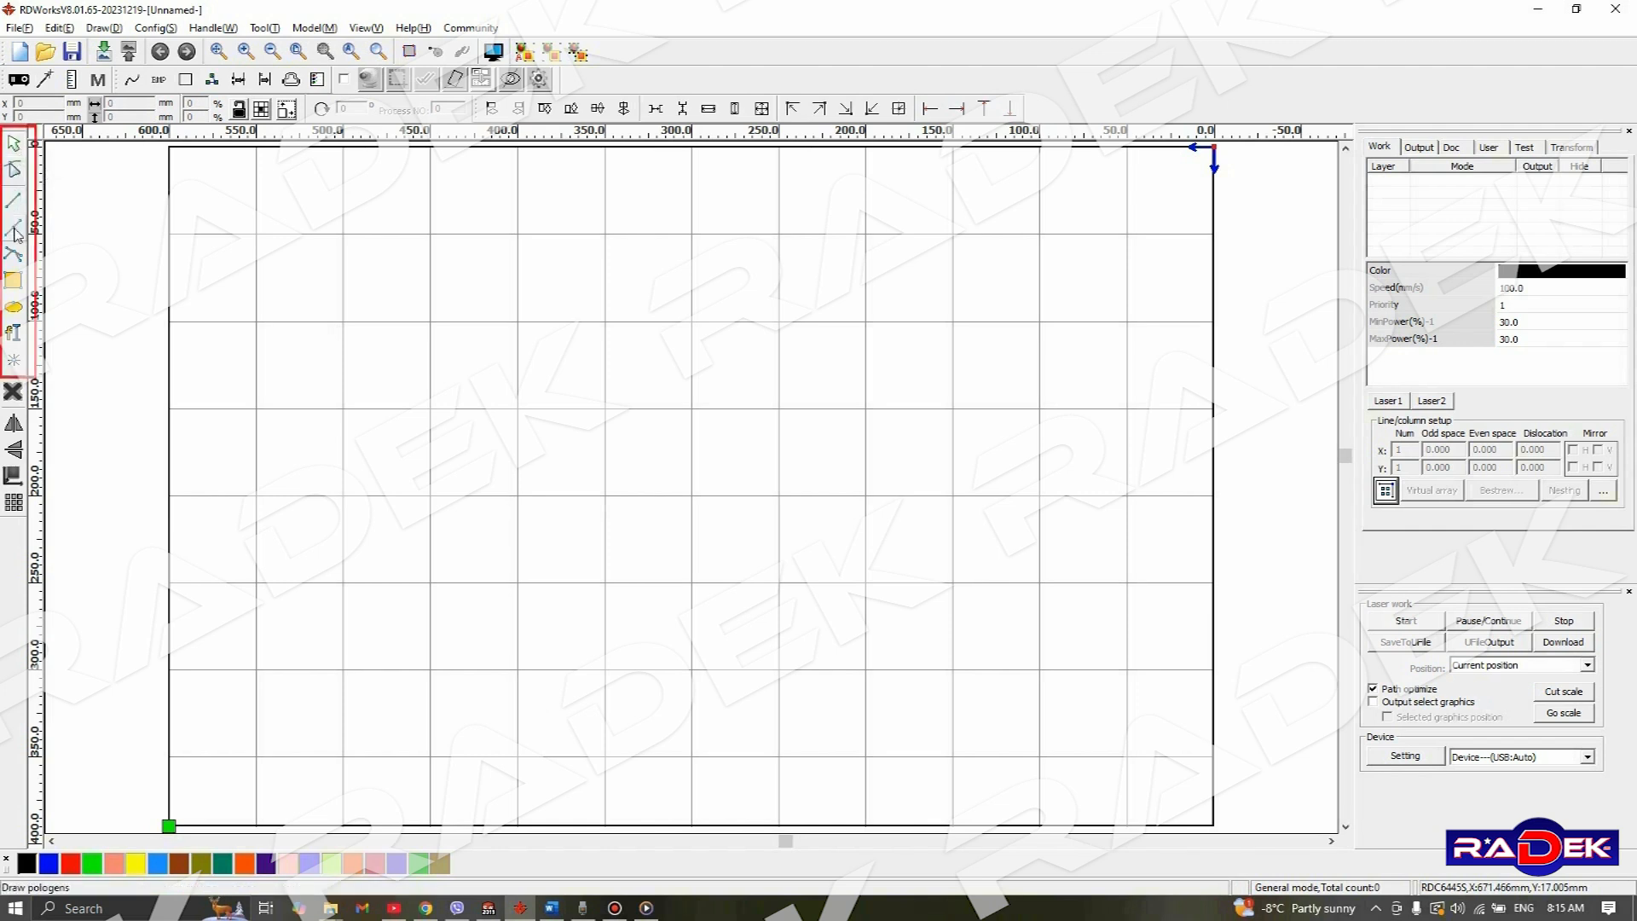
- Draw a rectangle about 54 mm wide and 49 mm high in the work area and assign it to the black layer
left_click(14, 283)
left_click_drag(355, 293, 449, 379)
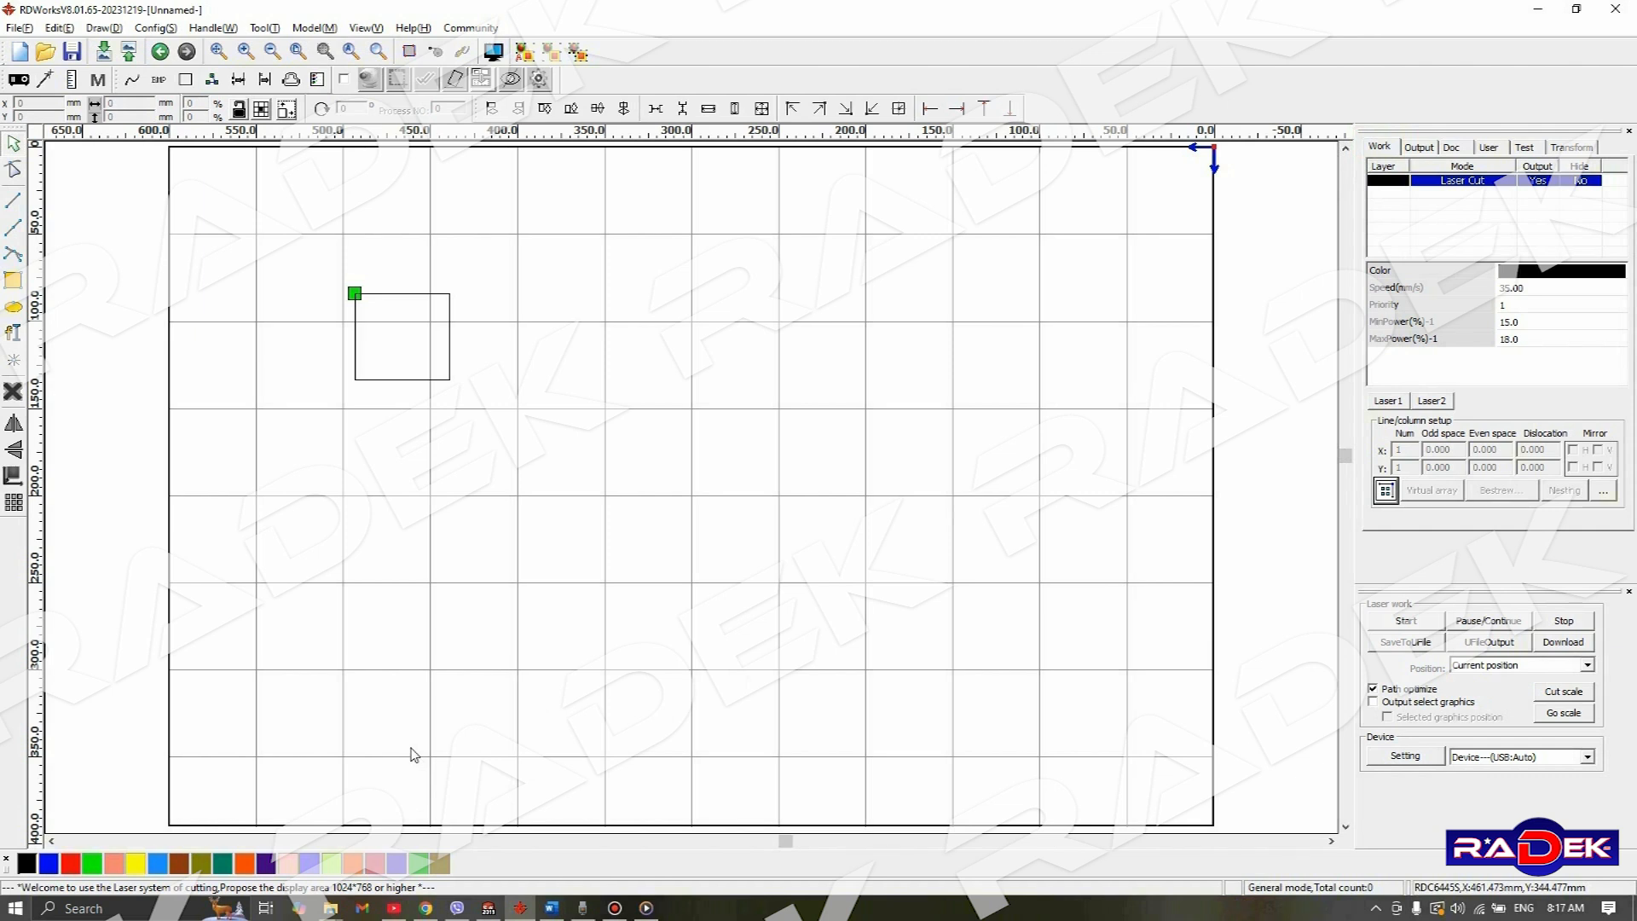
left_click_drag(257, 228, 364, 296)
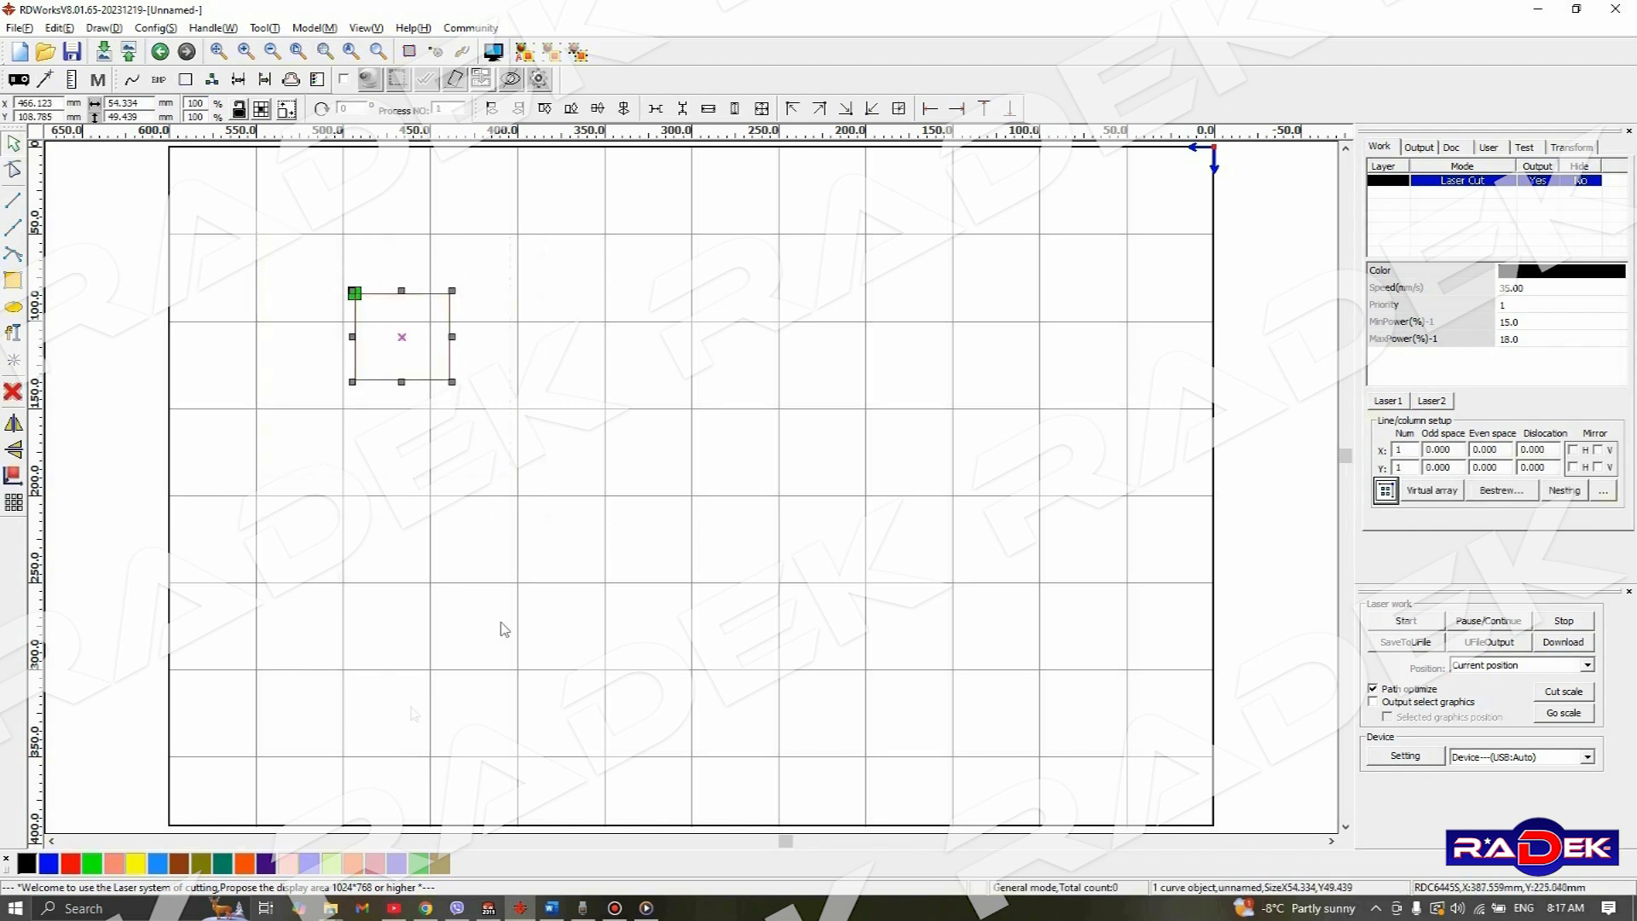
left_click(29, 868)
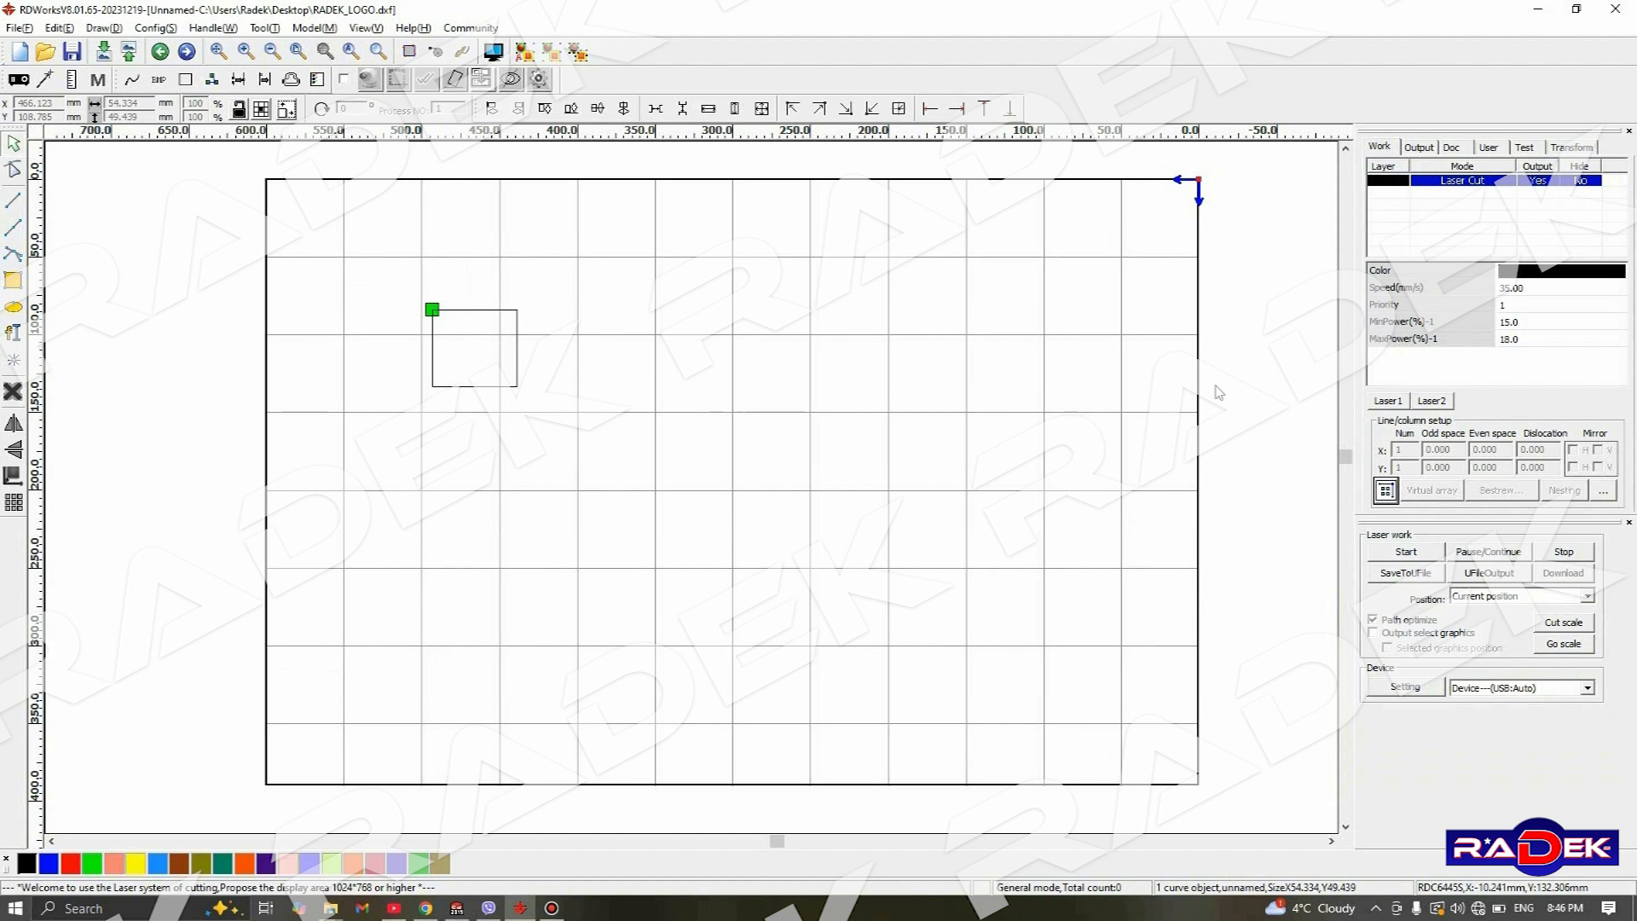
- Delete the rectangle from the work area
left_click_drag(398, 278, 632, 475)
key("Delete")
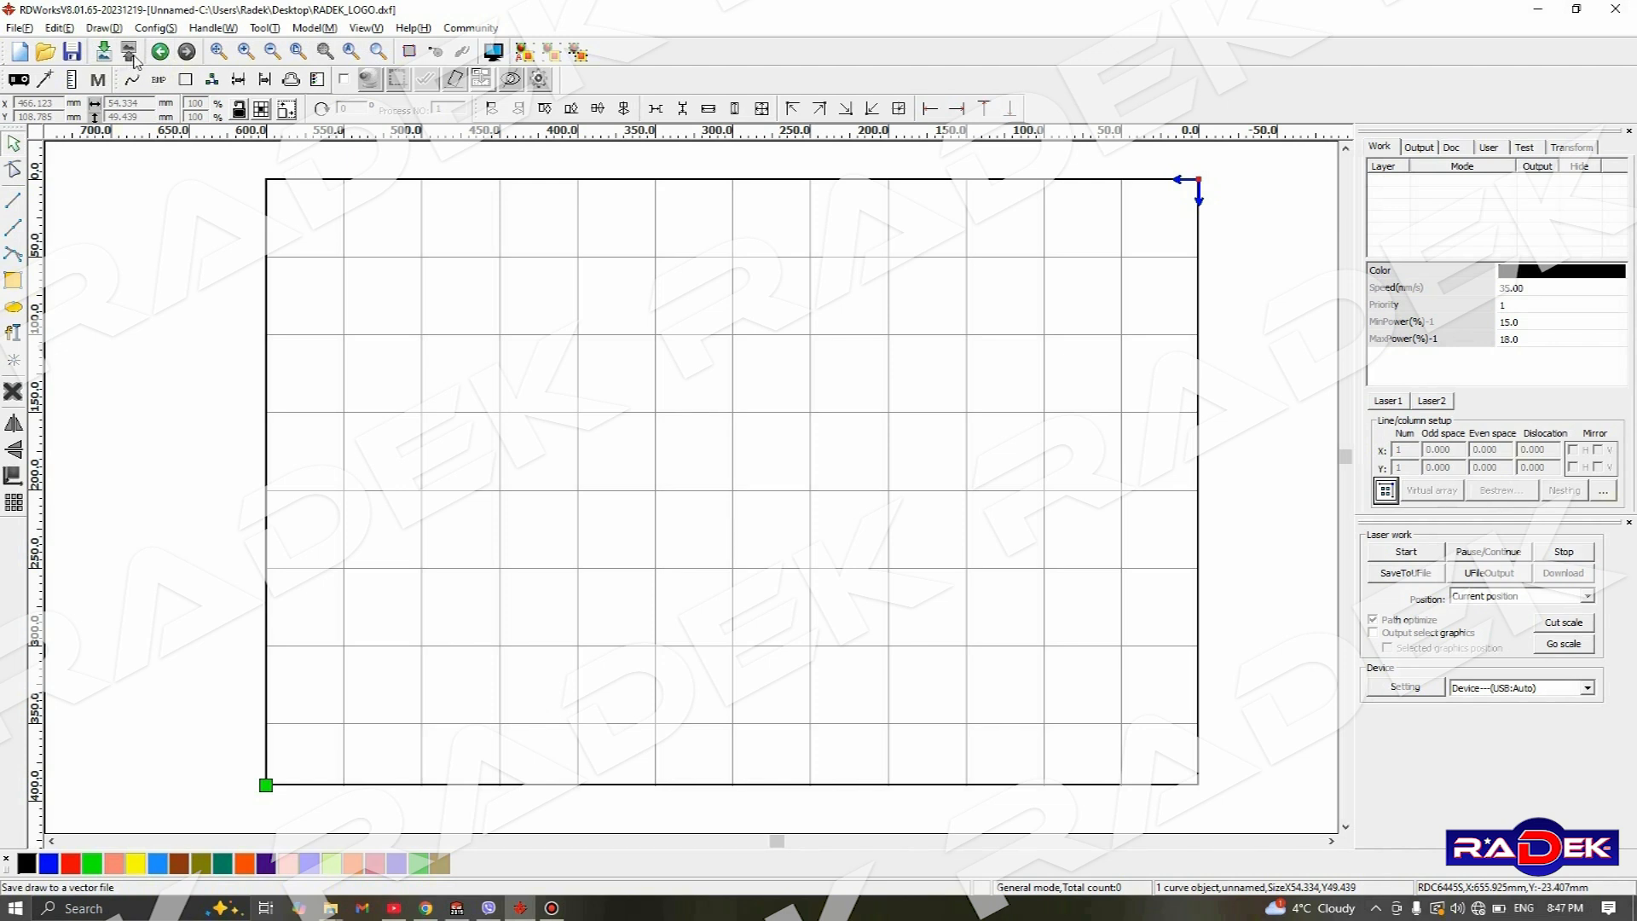
- Import the RADEK_LOGO.dxf drawing from the Desktop folder
left_click(19, 28)
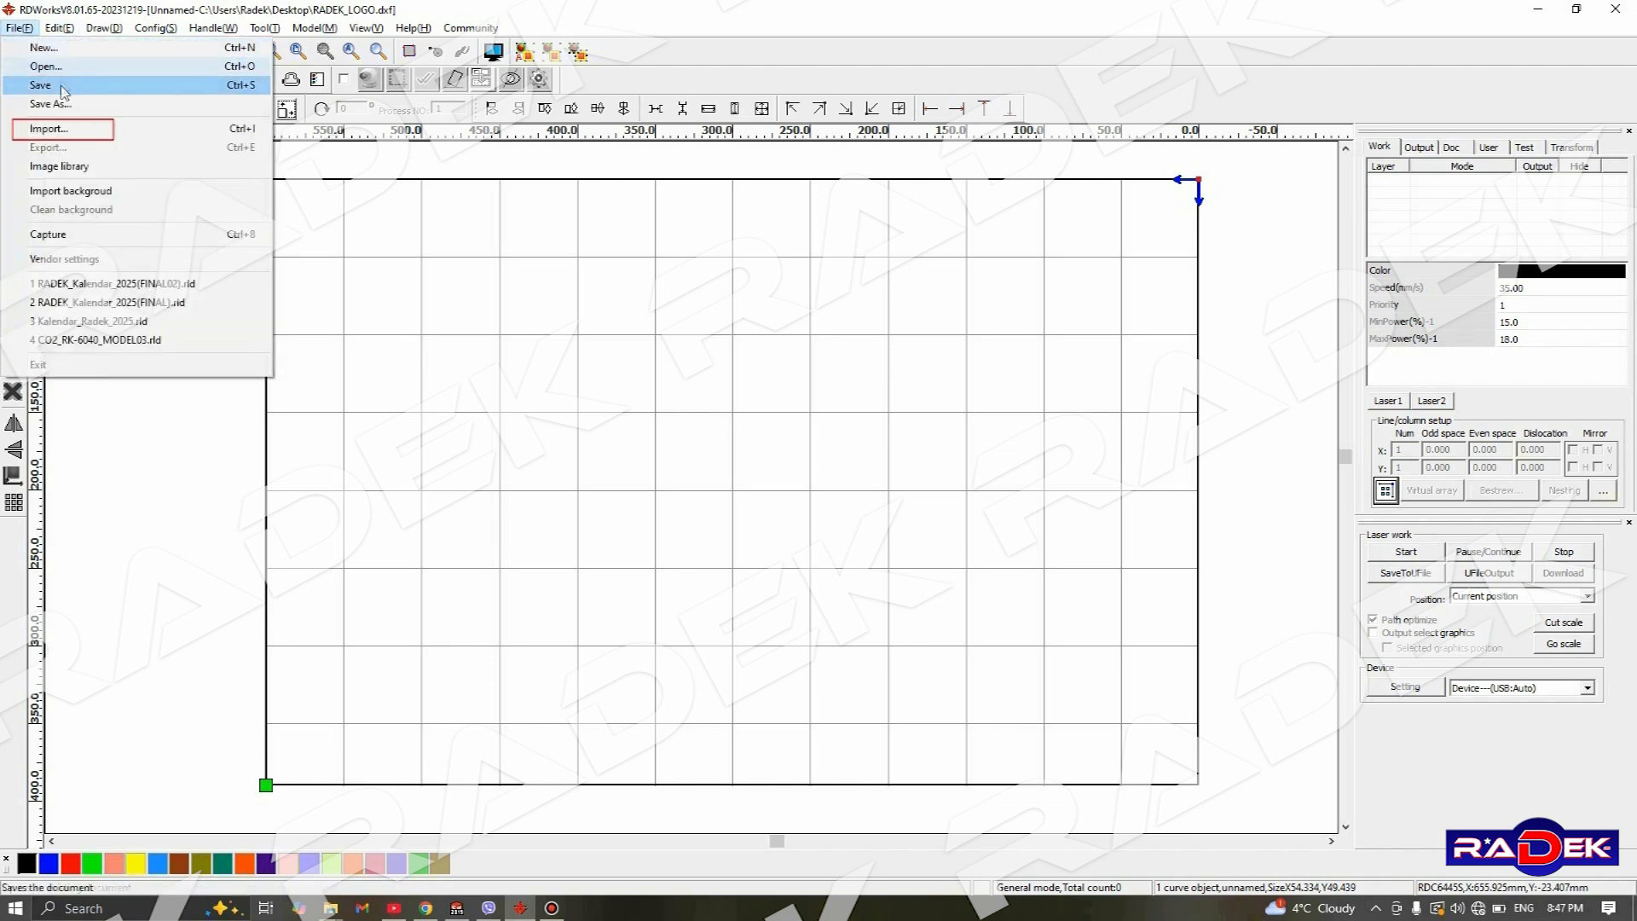
left_click(119, 129)
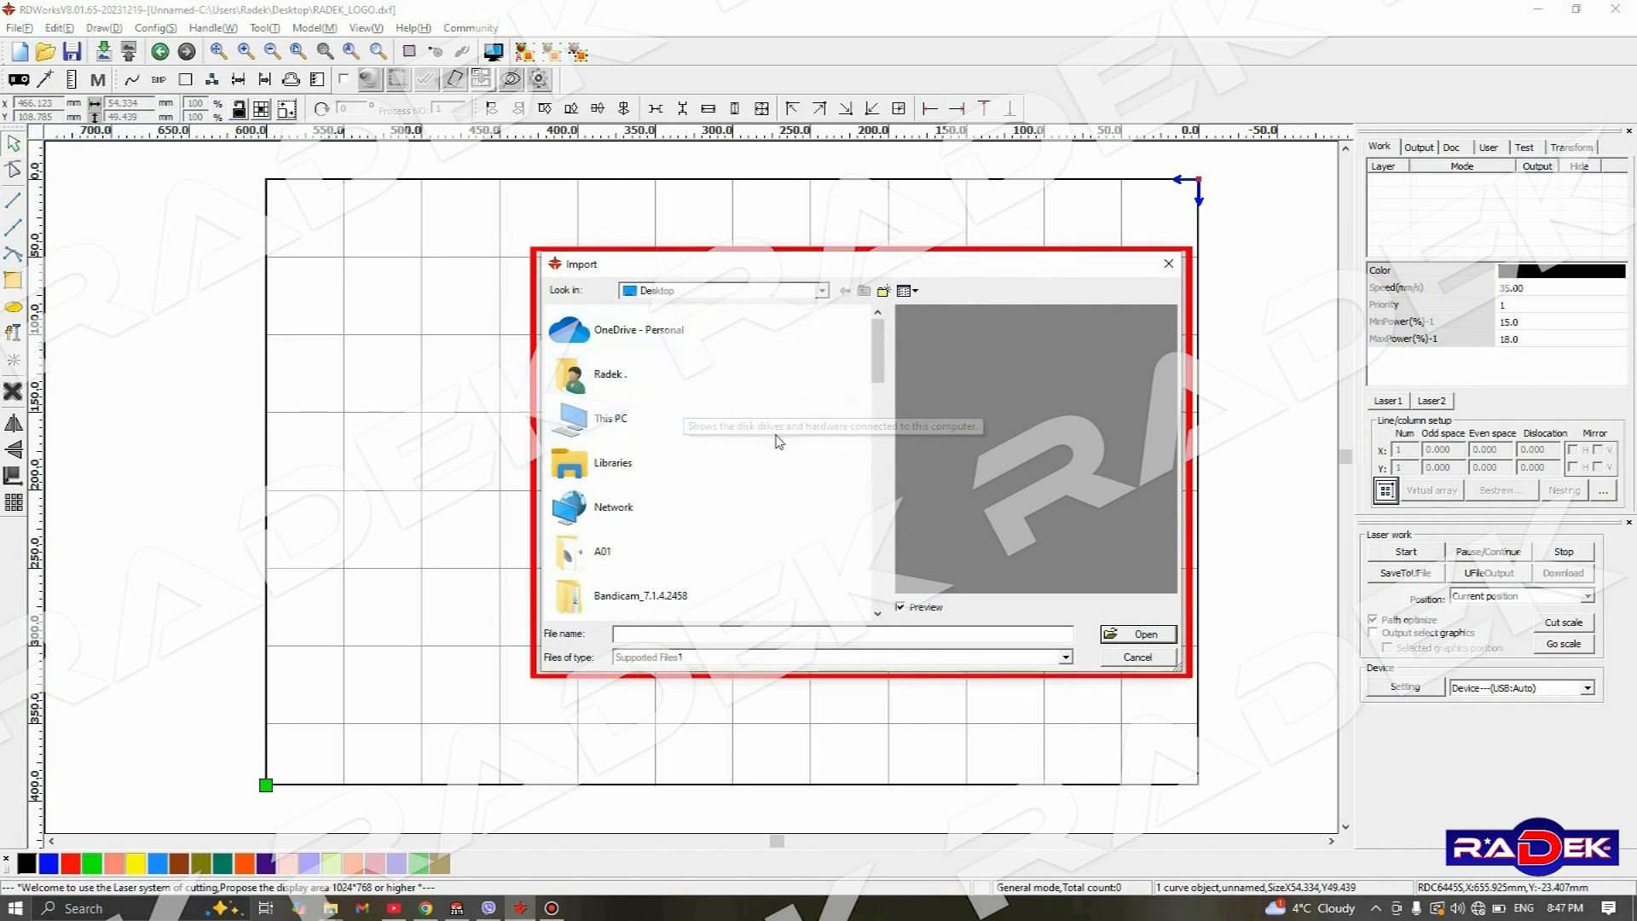
scroll(772, 437, "down", 10)
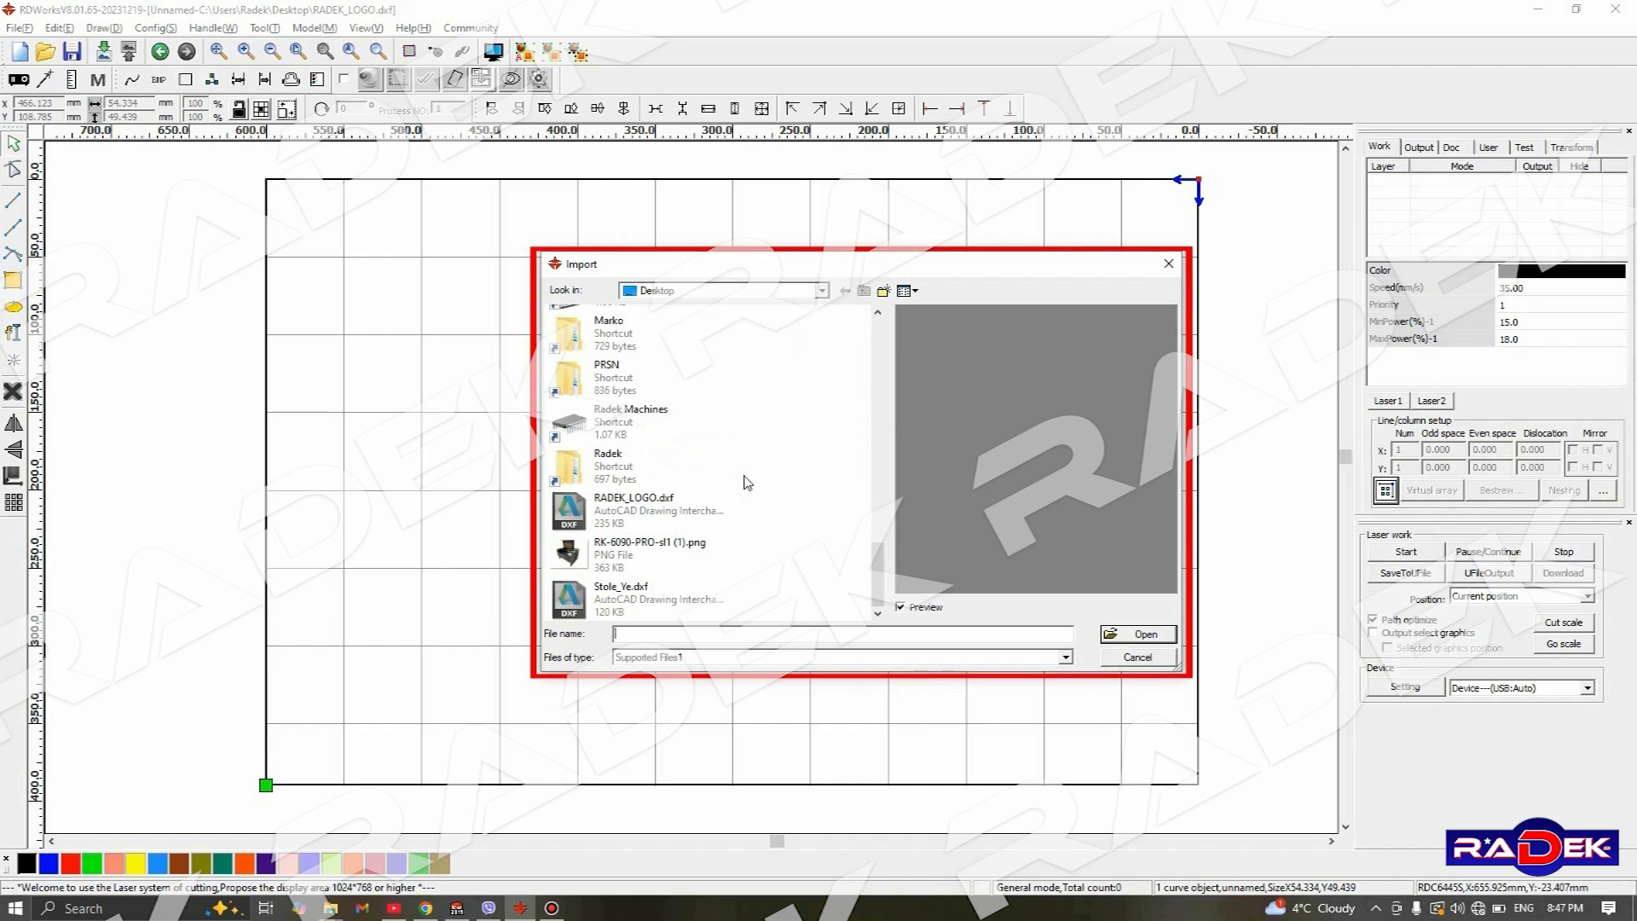
left_click(683, 515)
left_click(1120, 637)
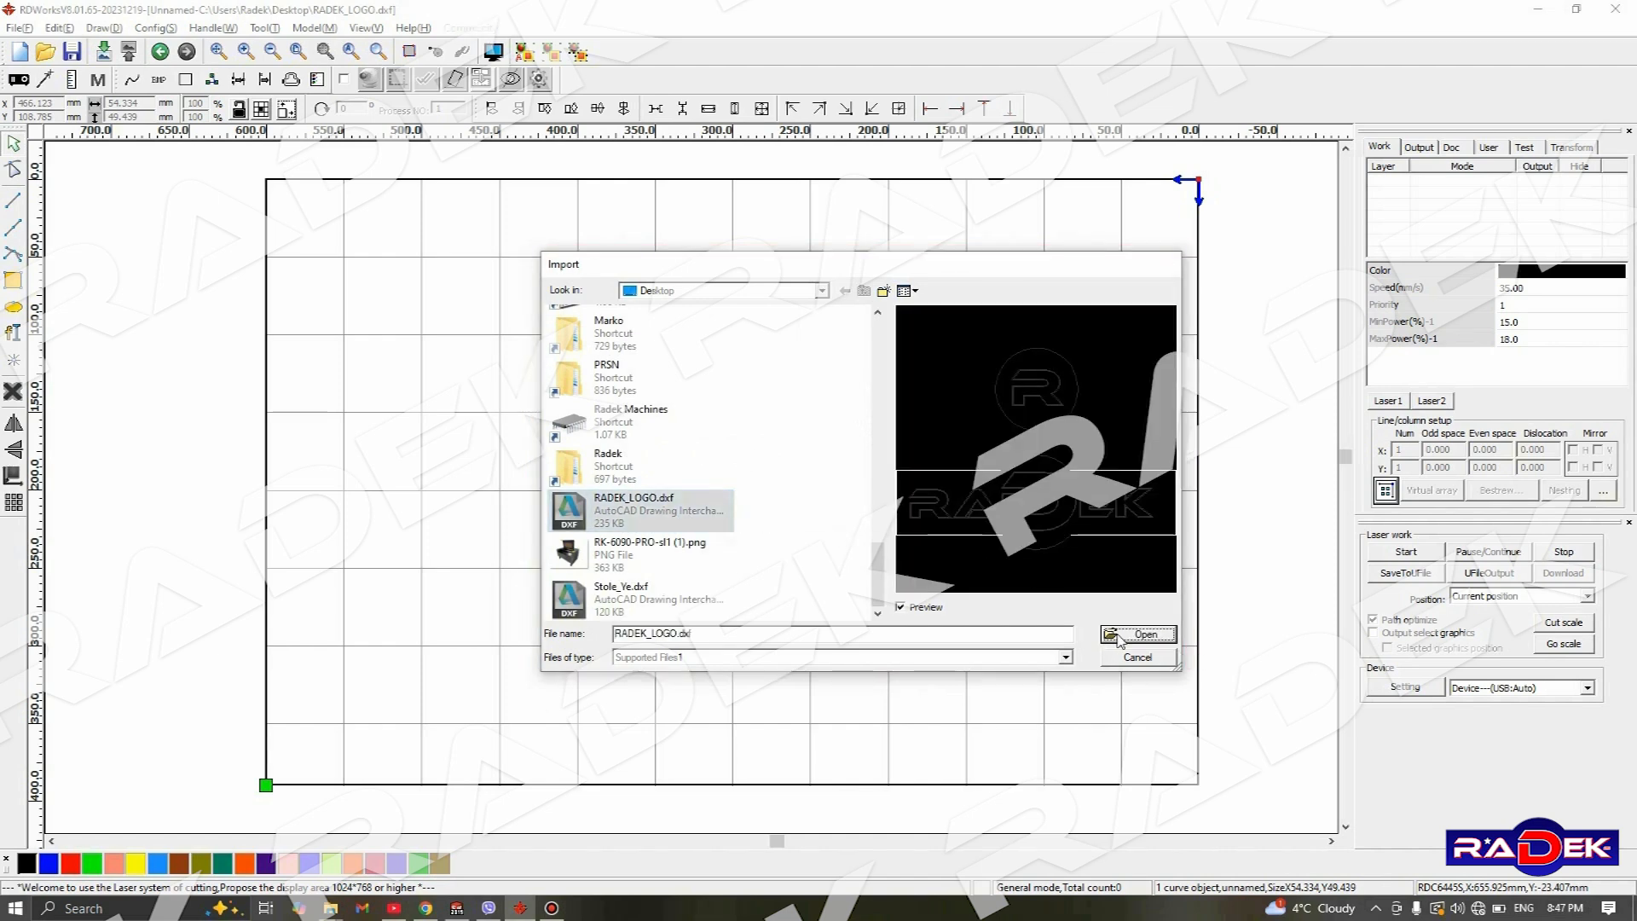
- Assign all objects of the imported logo to the black layer
scroll(604, 330, "down", 2)
scroll(603, 331, "up", 1)
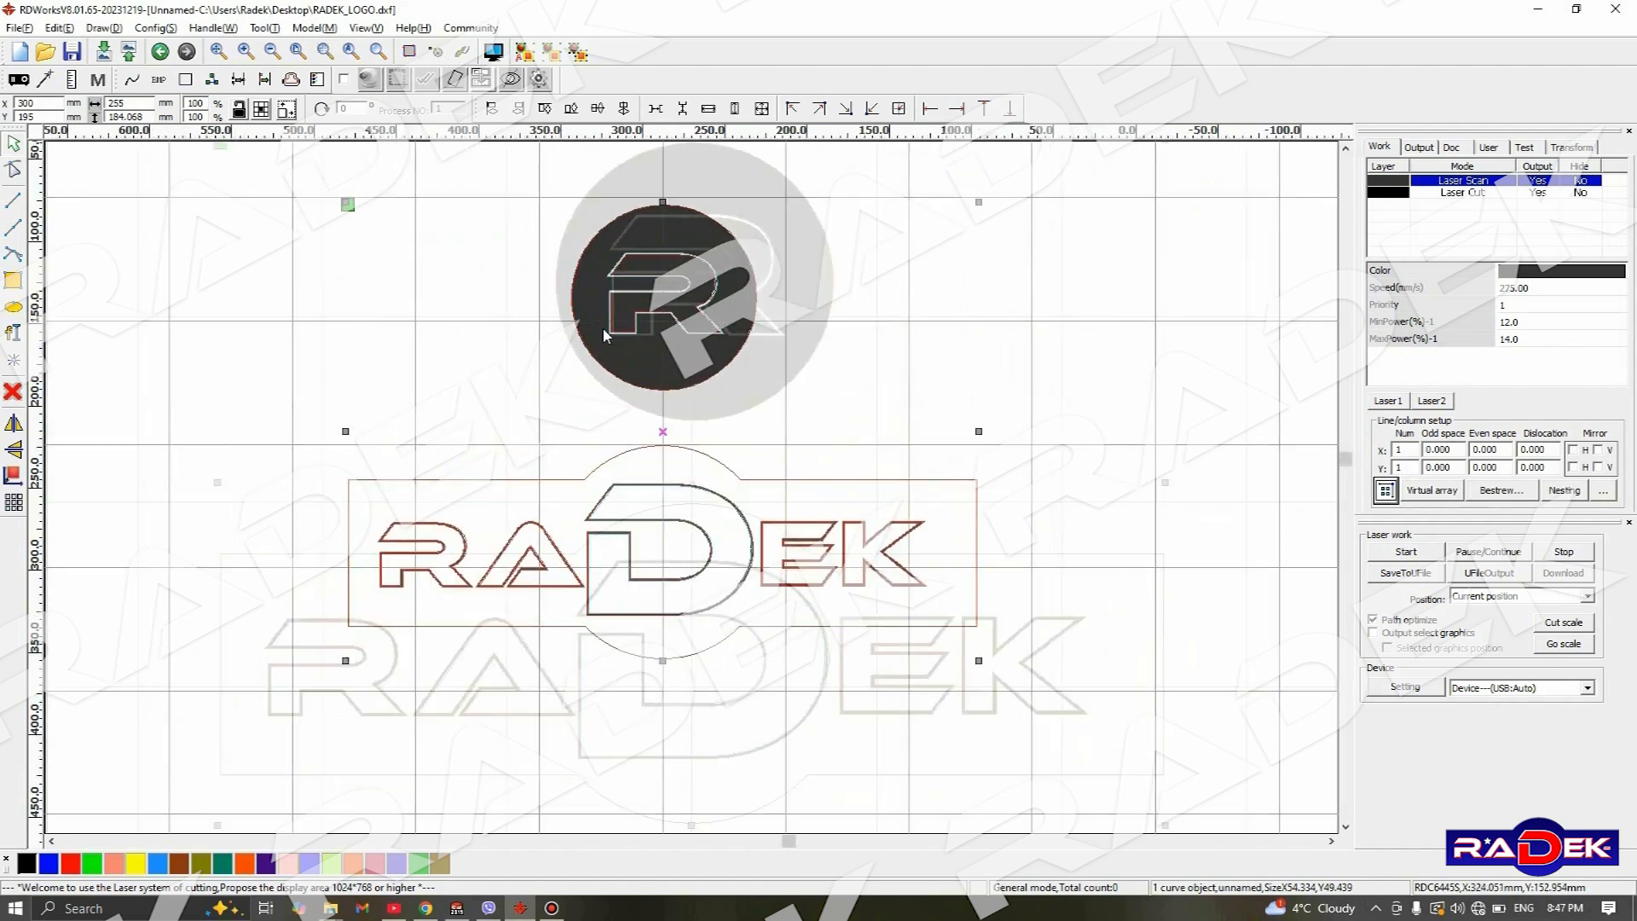
scroll(347, 208, "down", 2)
left_click_drag(354, 224, 942, 616)
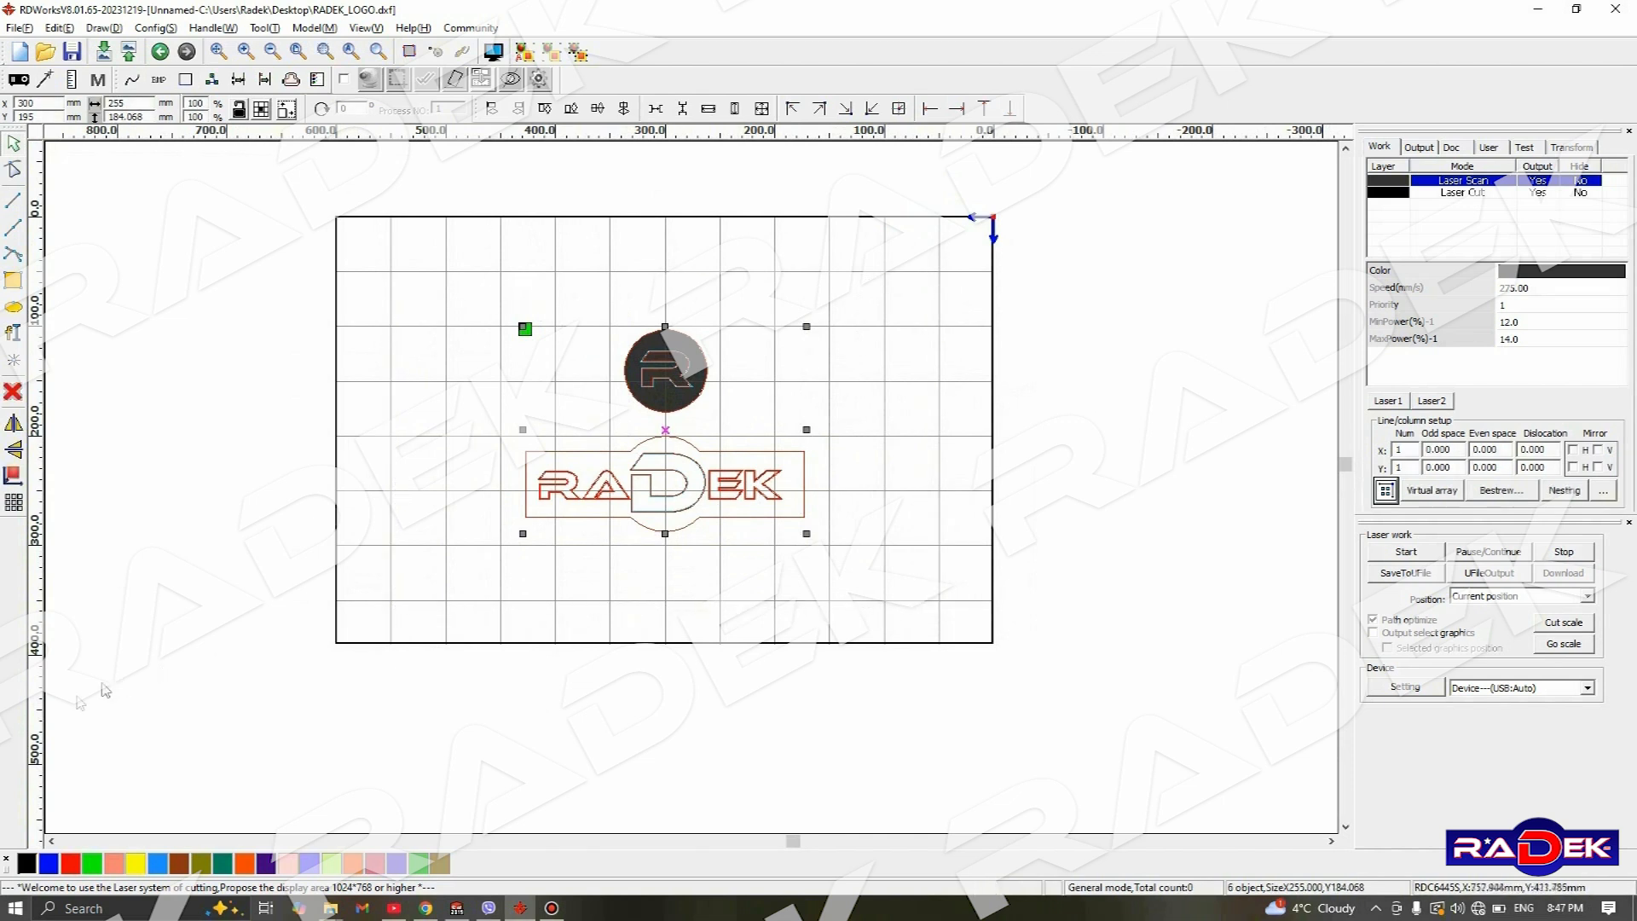
left_click(25, 866)
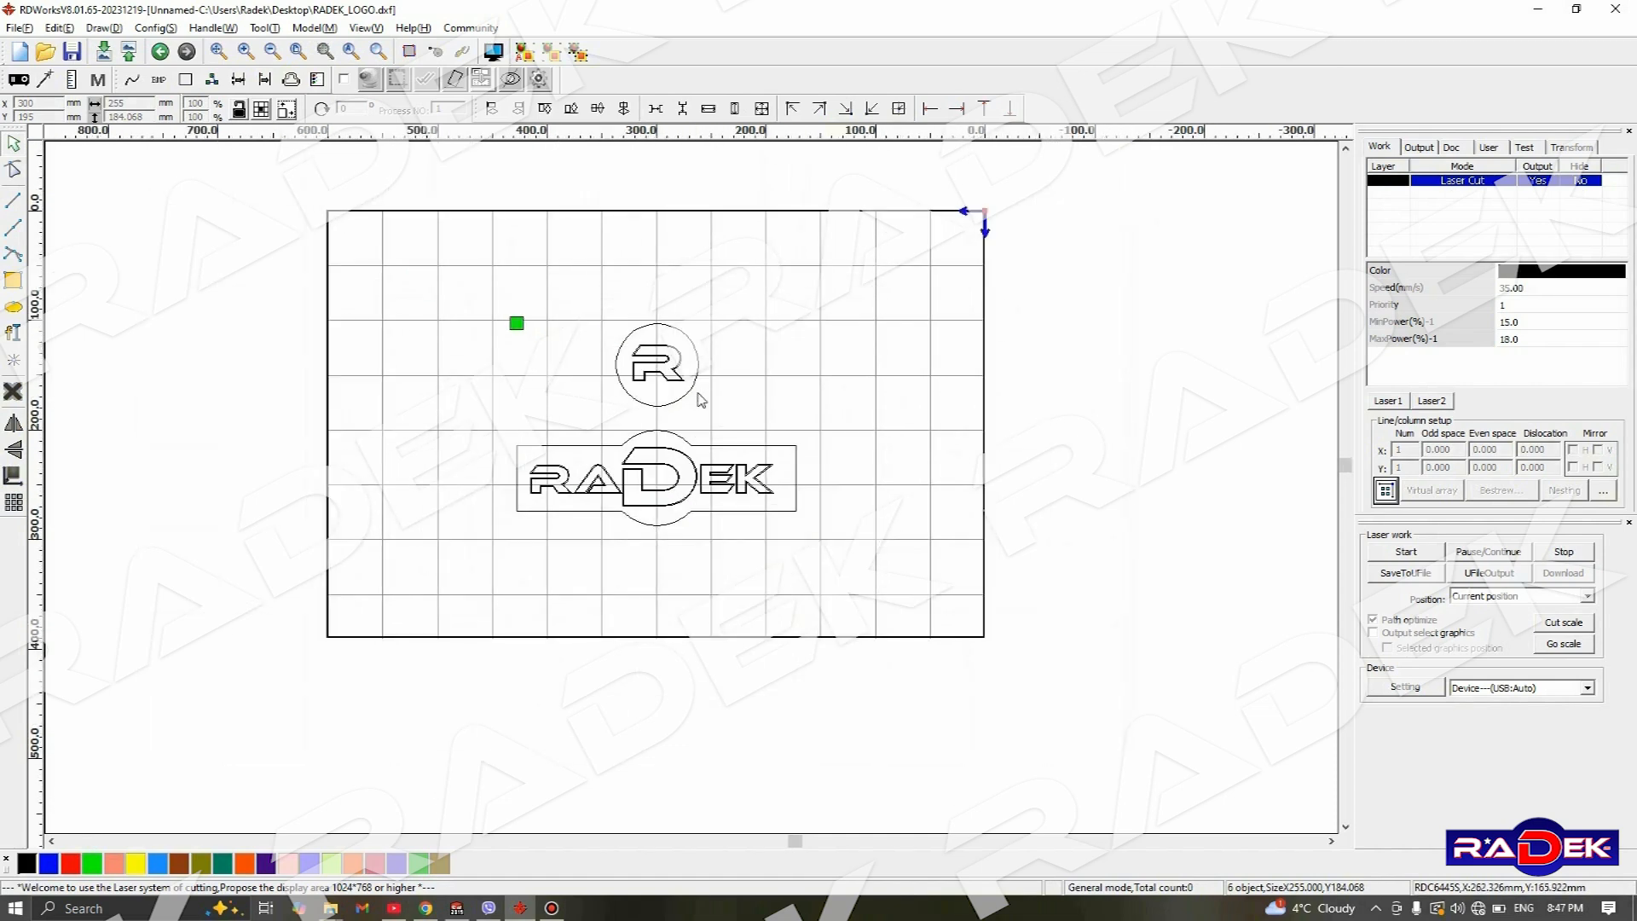
- Ungroup all objects of the circular R emblem and the RADEK nameplate
scroll(701, 399, "up", 3)
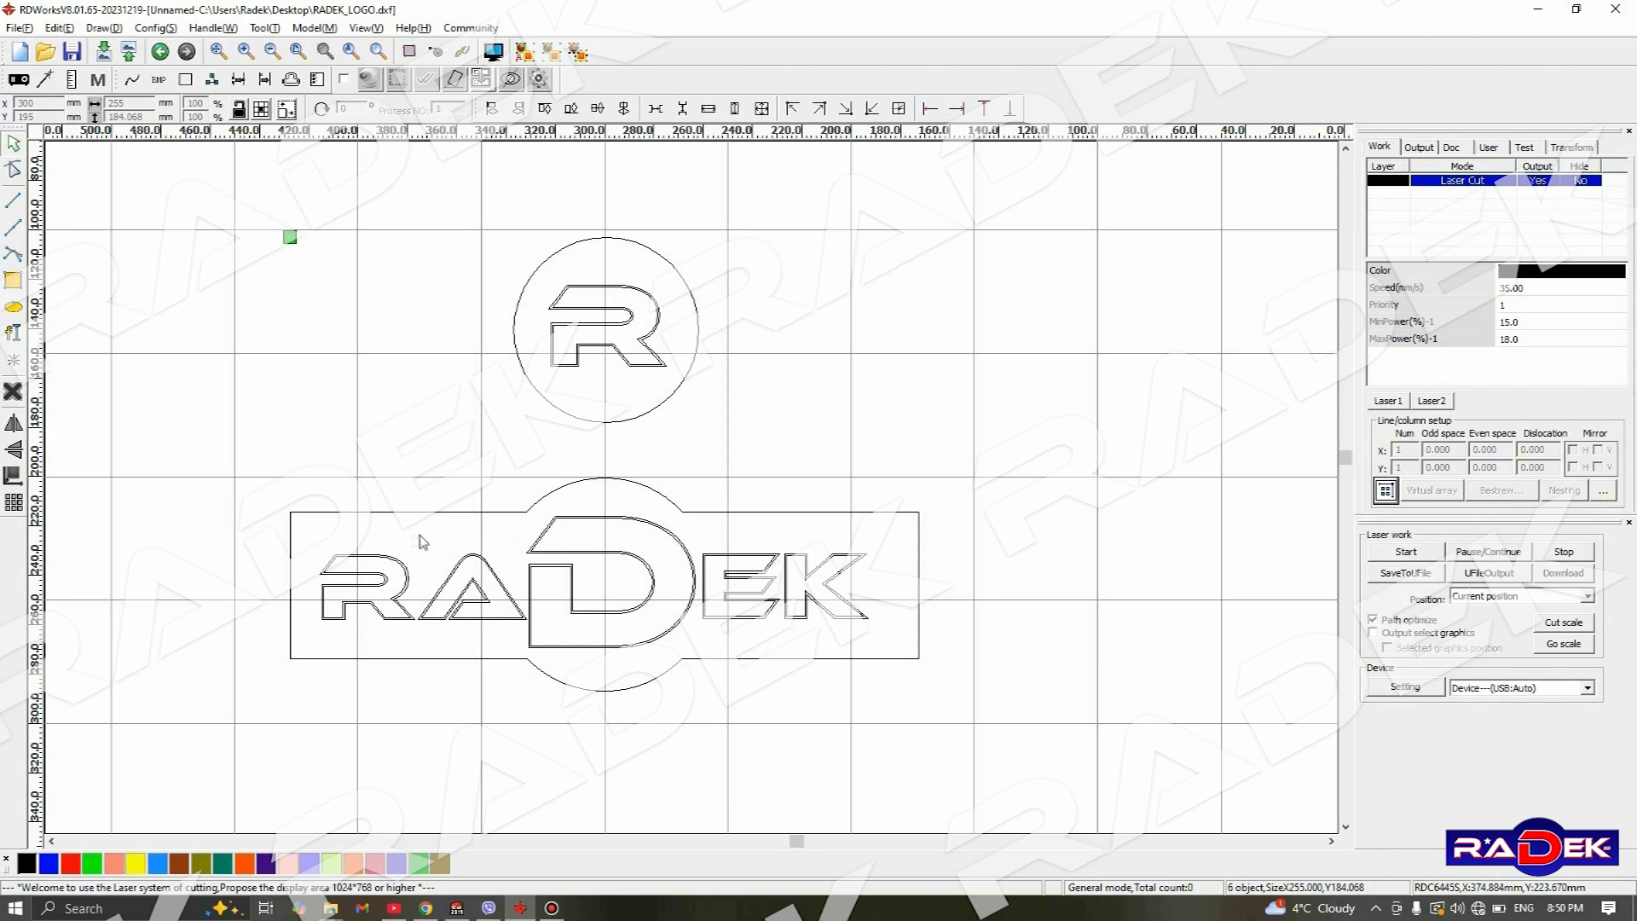
left_click_drag(236, 202, 1029, 748)
left_click(728, 368)
left_click(659, 360)
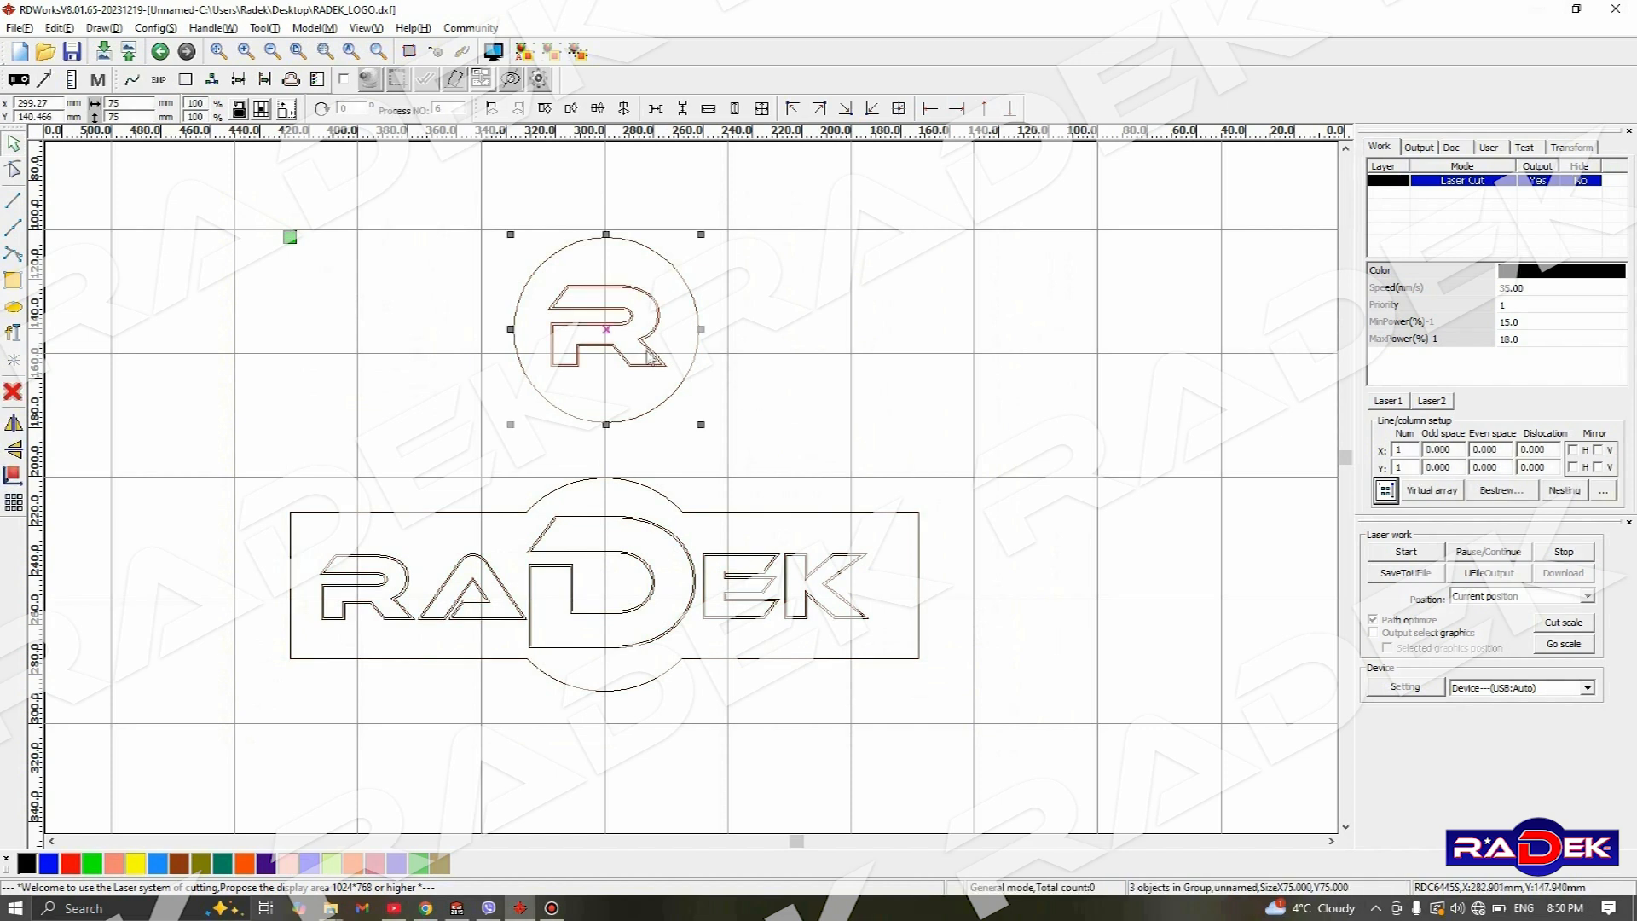
left_click(833, 402)
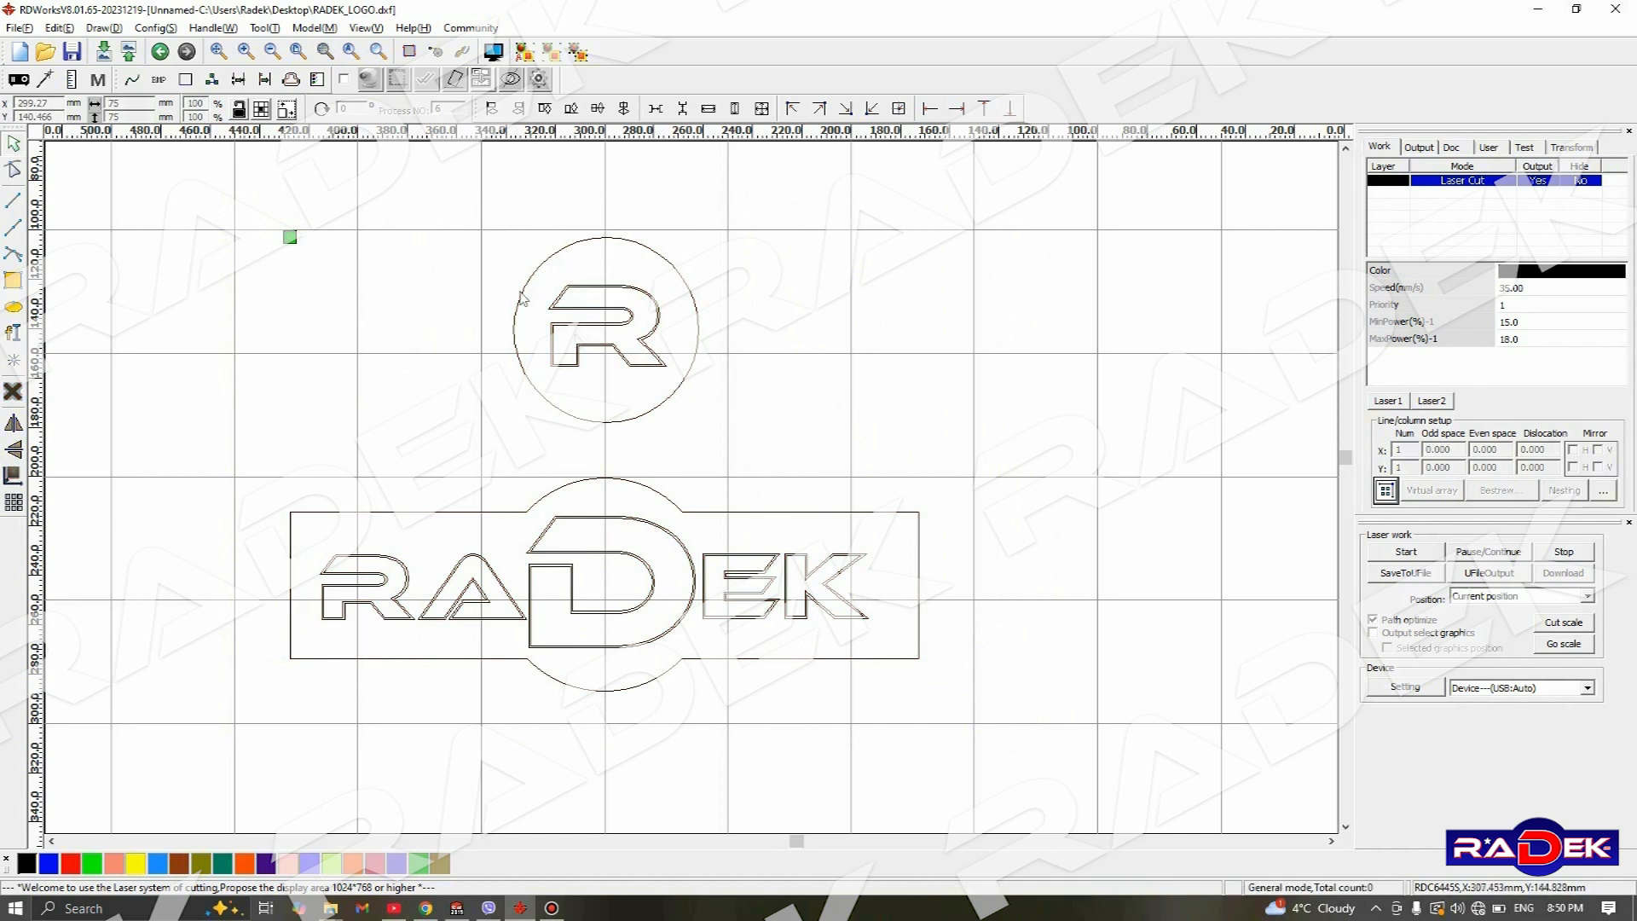
left_click_drag(194, 177, 1032, 738)
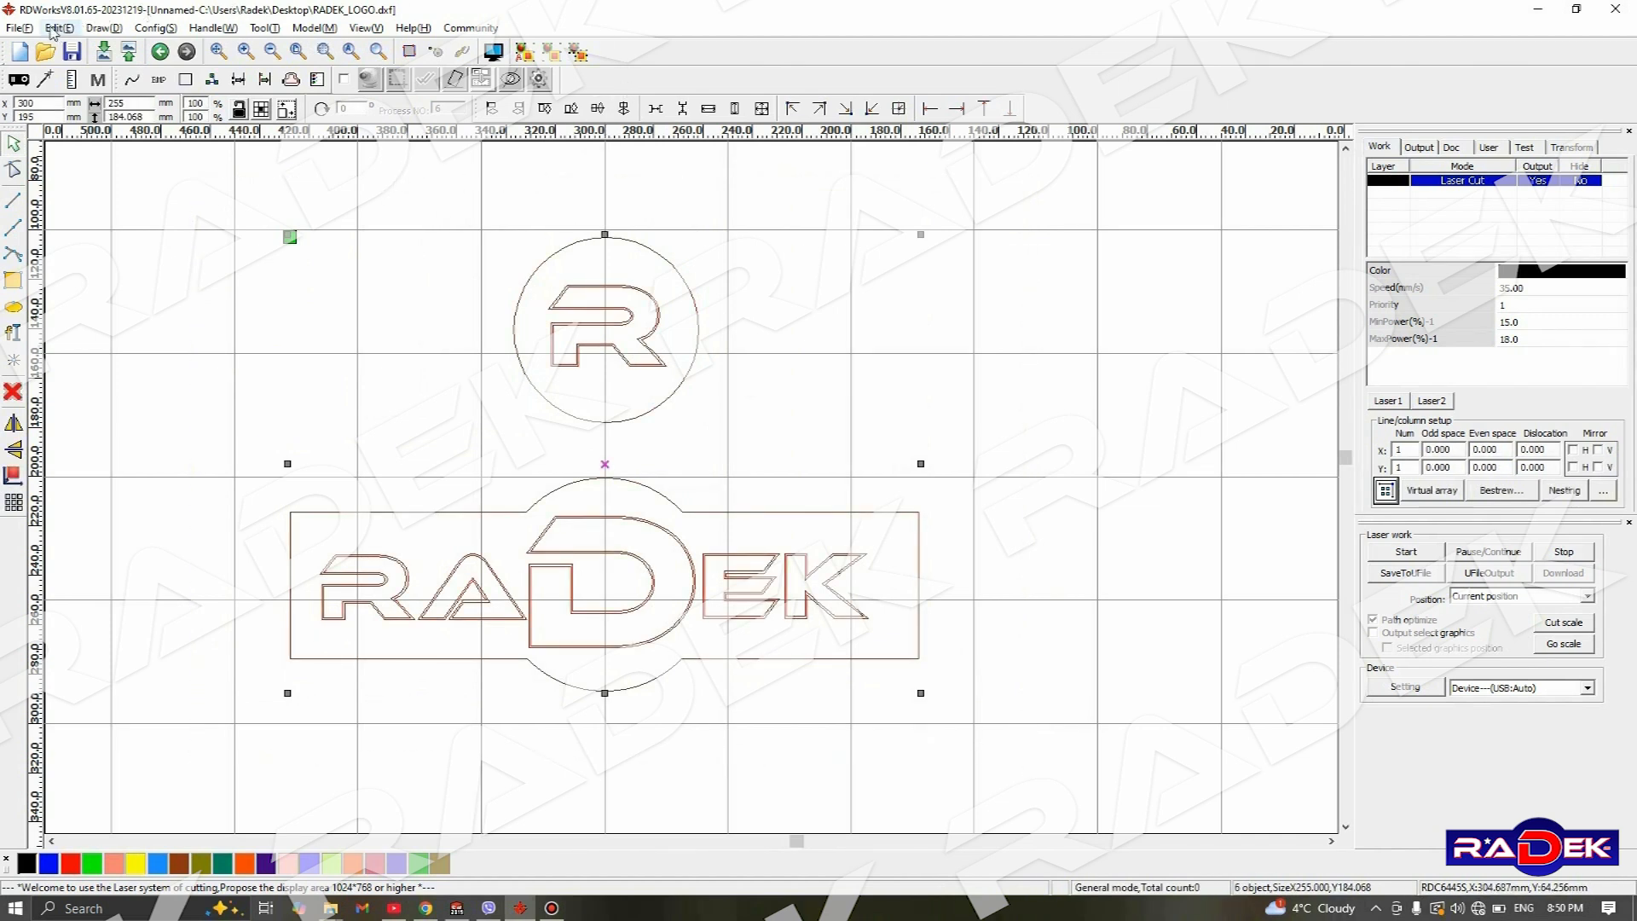
left_click(54, 28)
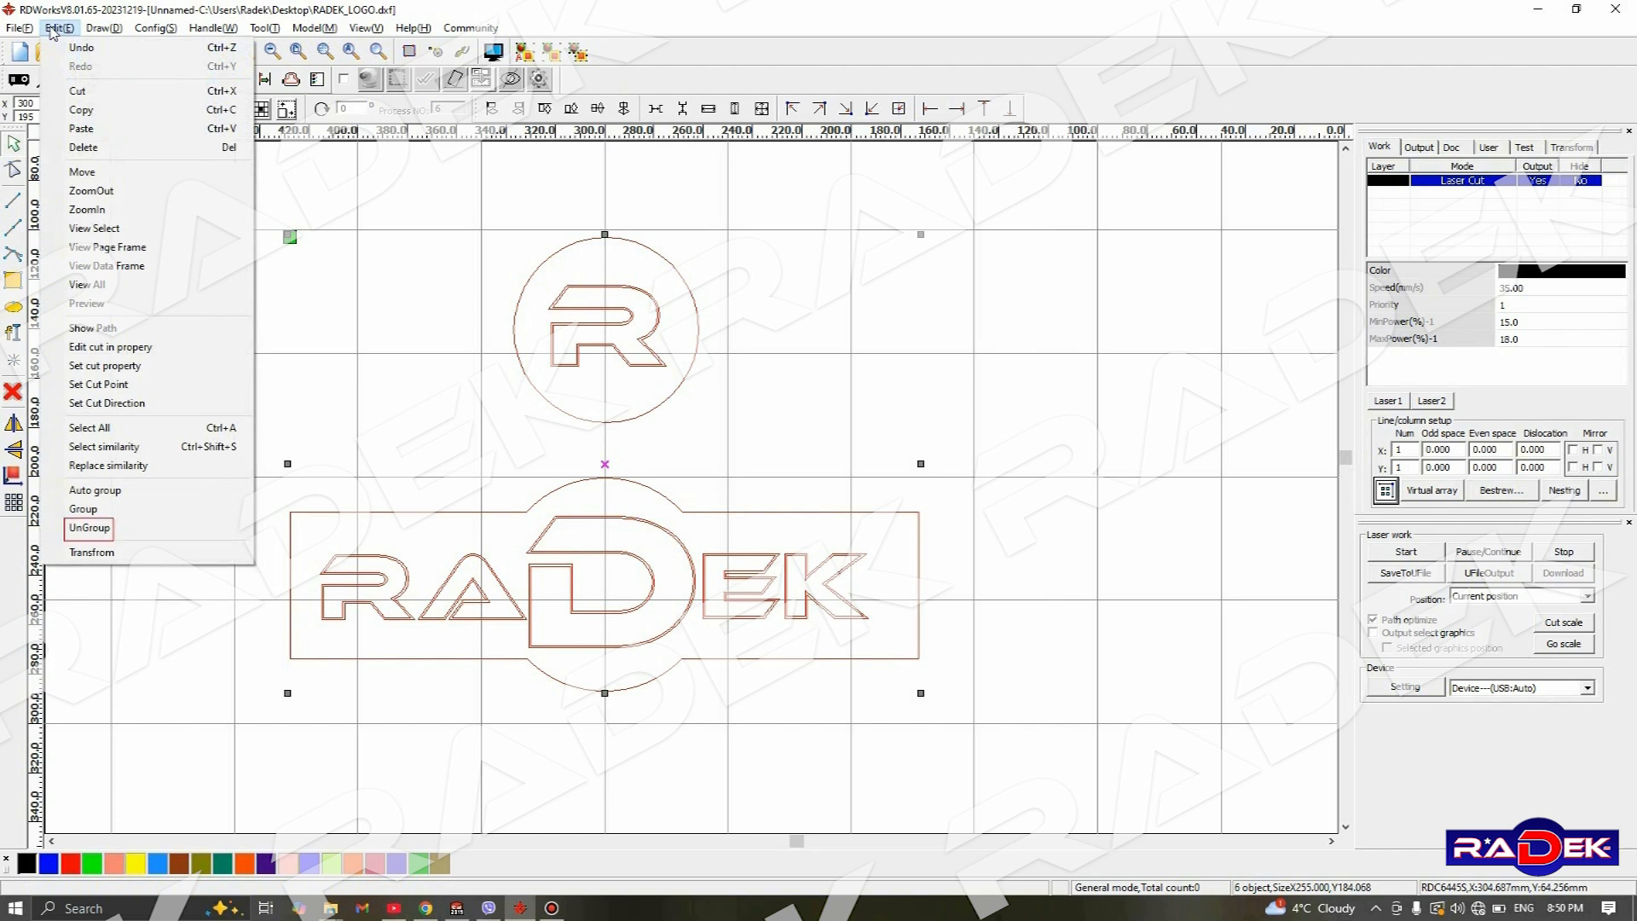
left_click(164, 536)
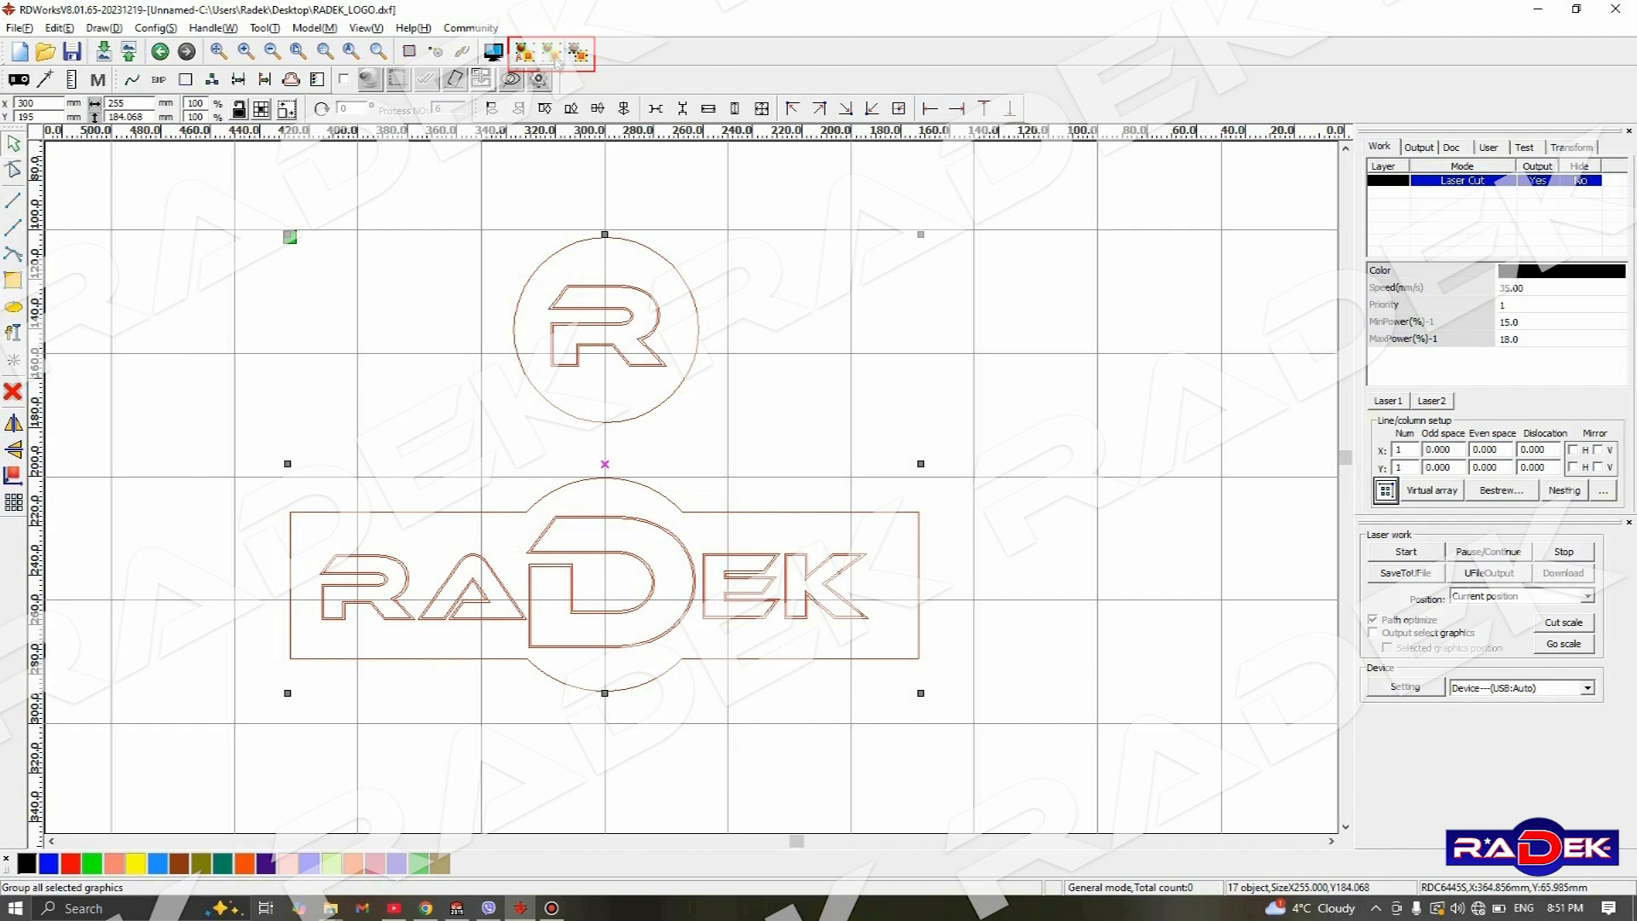
- Delete the outer duplicate outline of the R inside the circle
mouse_move(723, 441)
middle_mouse_down()
mouse_move(841, 493)
mouse_move(864, 380)
middle_mouse_up()
scroll(816, 230, "up", 2)
scroll(740, 255, "down", 1)
scroll(740, 259, "up", 1)
left_click(736, 269)
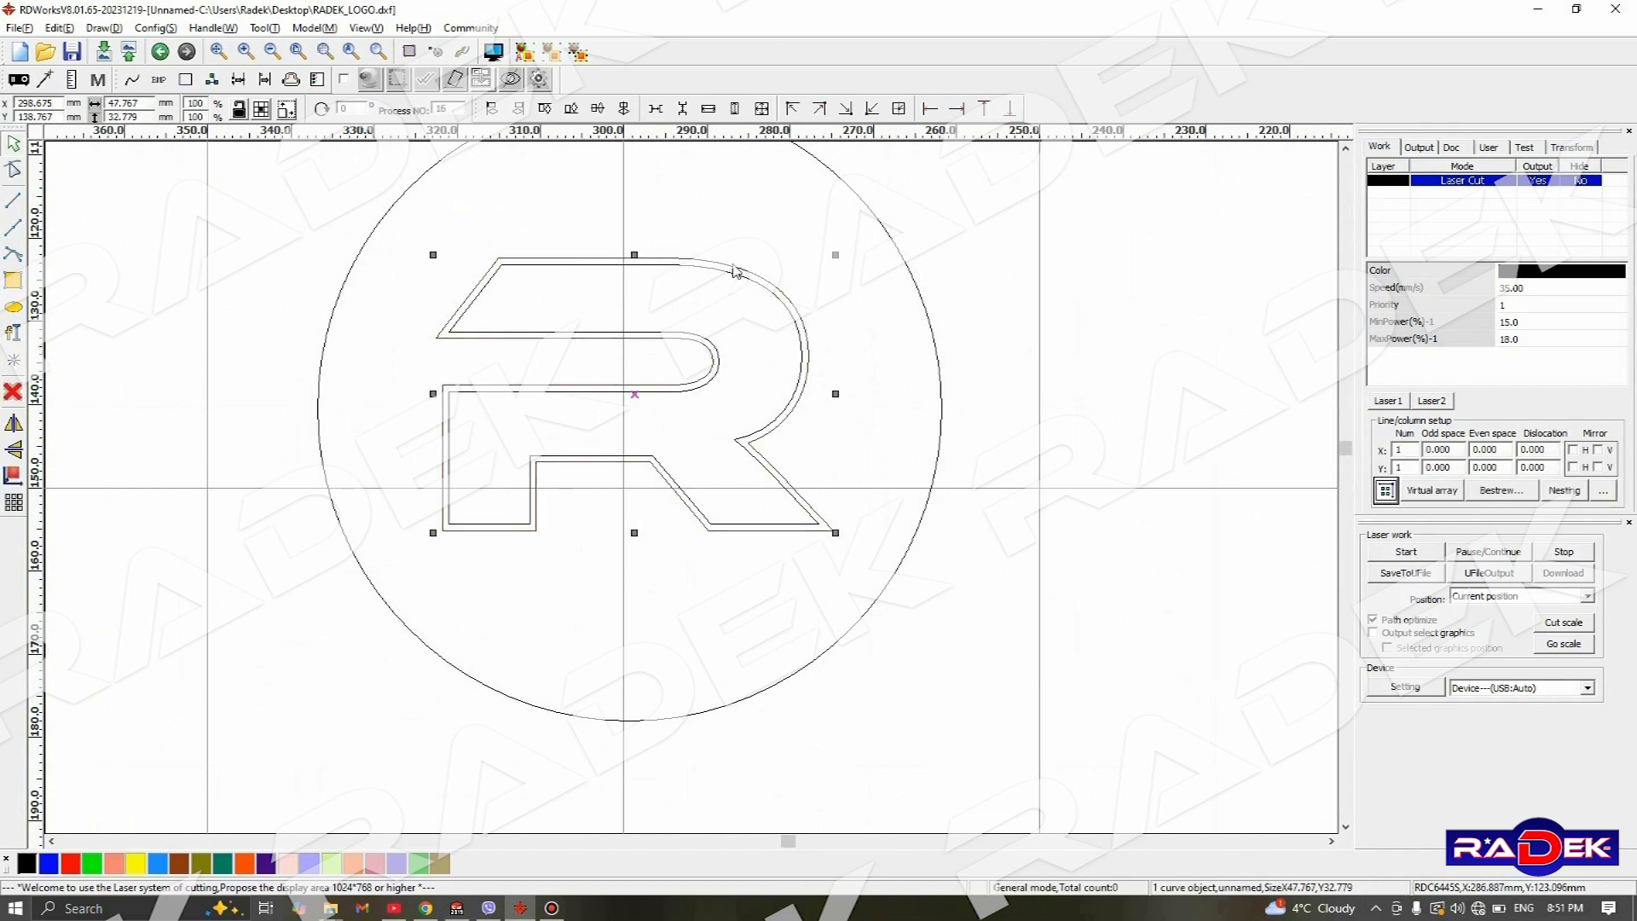
scroll(720, 290, "down", 2)
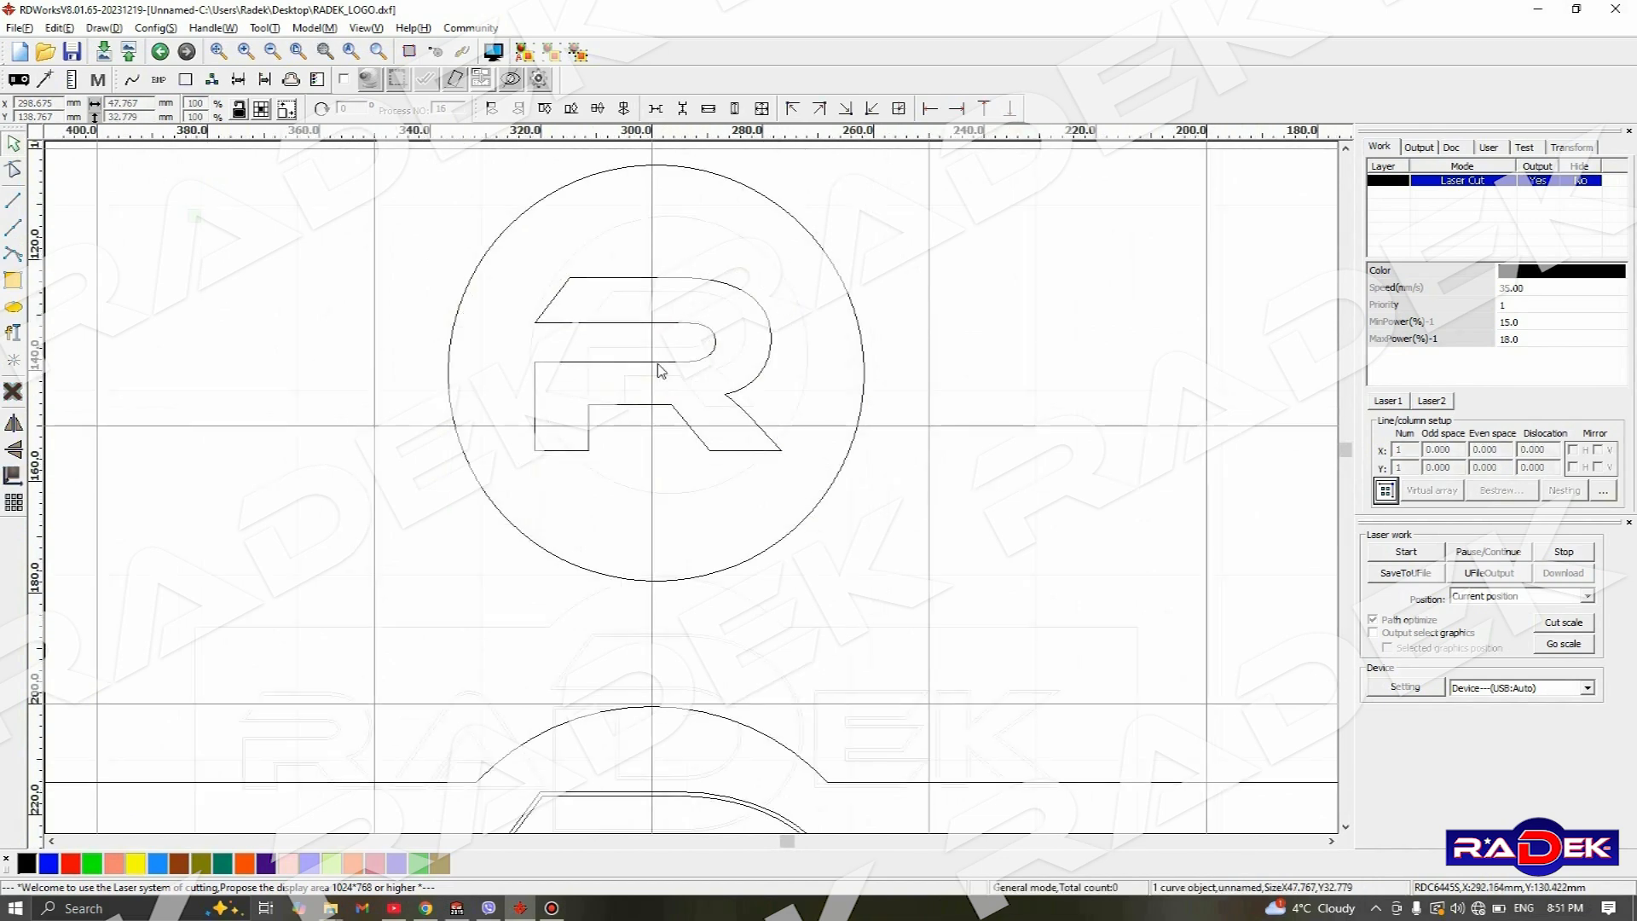
- Delete the outer duplicate outlines of the letters R, A and D in the RADEK nameplate
scroll(657, 365, "down", 3)
scroll(524, 530, "up", 2)
left_click(524, 493)
key("Delete")
left_click(752, 478)
key("Delete")
left_click(1020, 392)
key("Delete")
- Delete the outer duplicate outlines of the letters E and K in the RADEK nameplate
scroll(981, 366, "down", 3)
scroll(1114, 368, "up", 2)
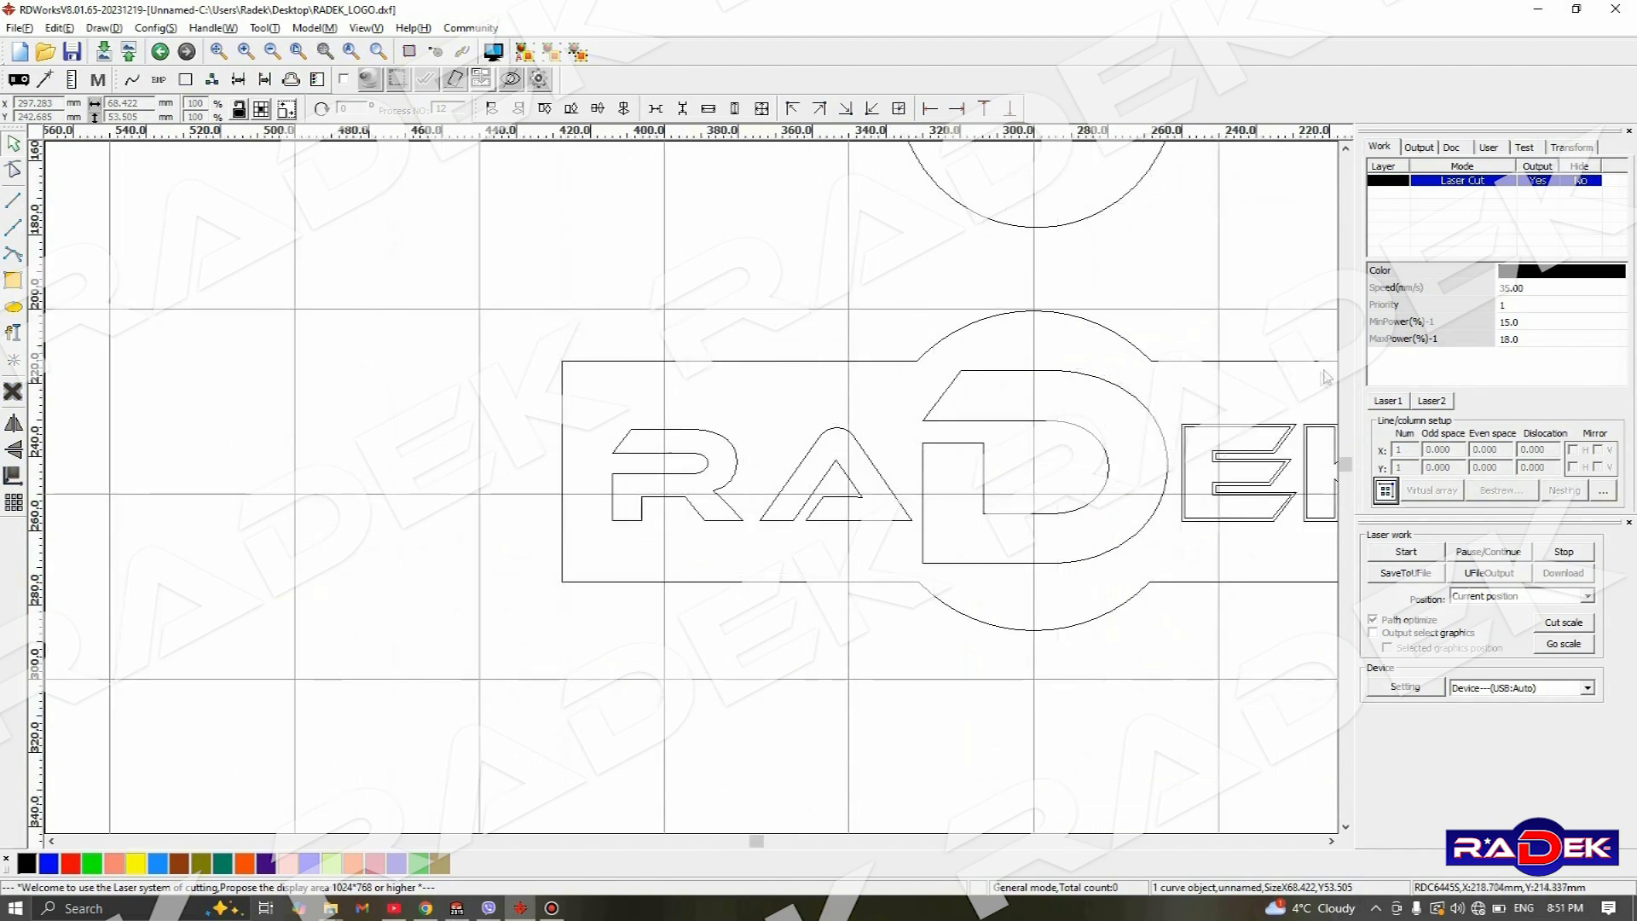
left_click(1226, 442)
key("Delete")
left_click(1308, 445)
key("Delete")
- Group the five letter outlines of the RADEK nameplate into one object, leaving out the surrounding border
scroll(896, 452, "down", 2)
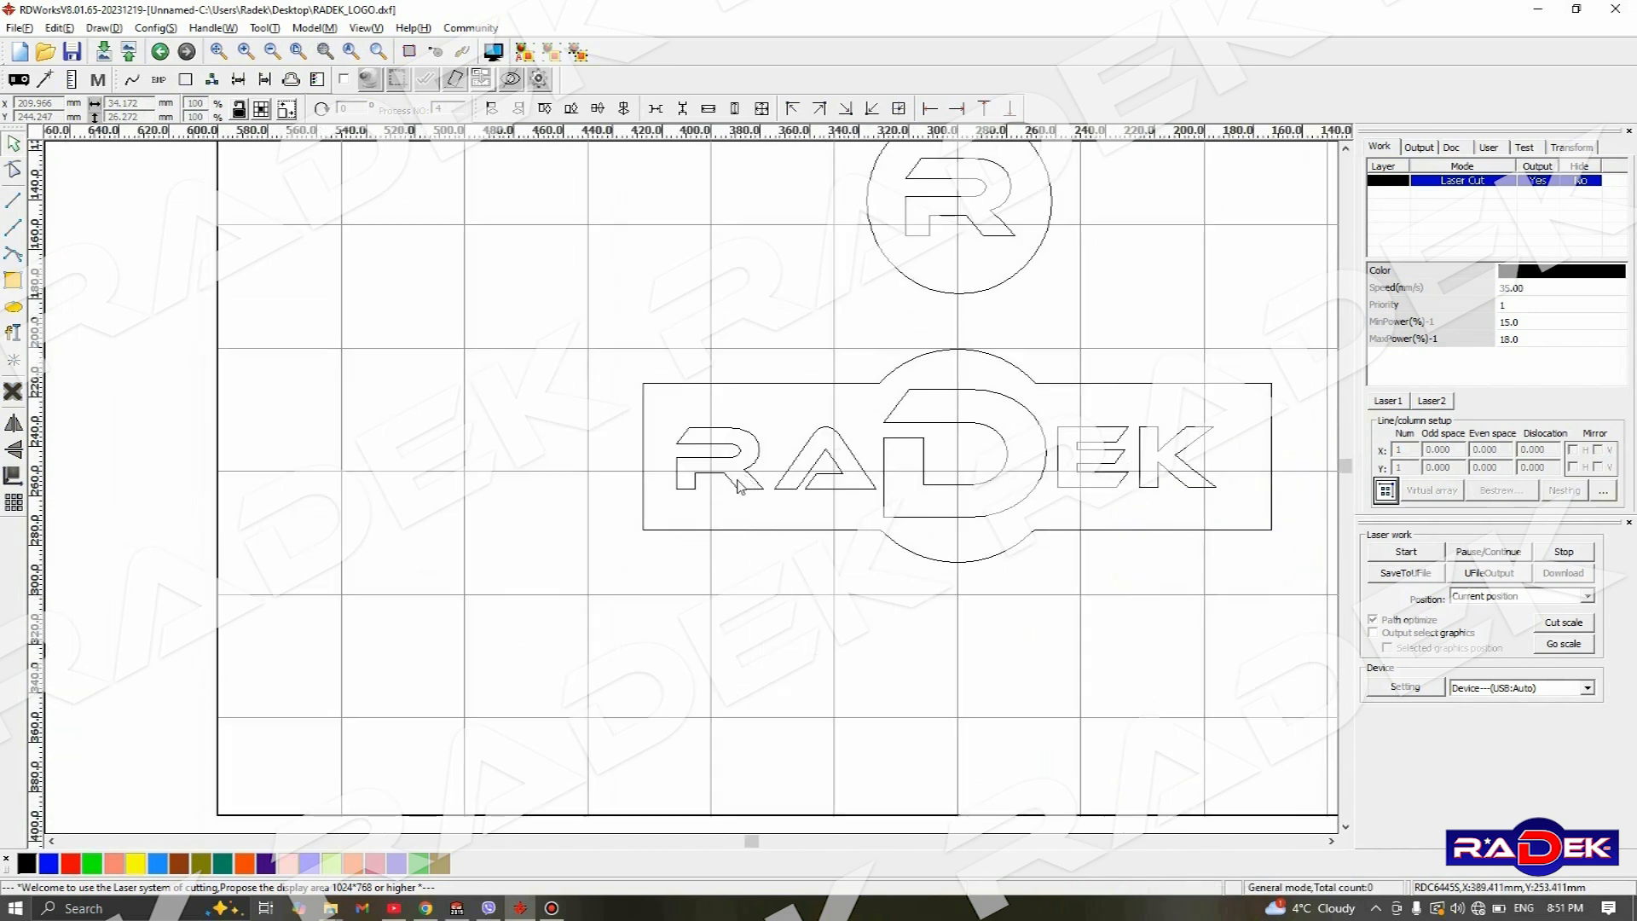
left_click(735, 497)
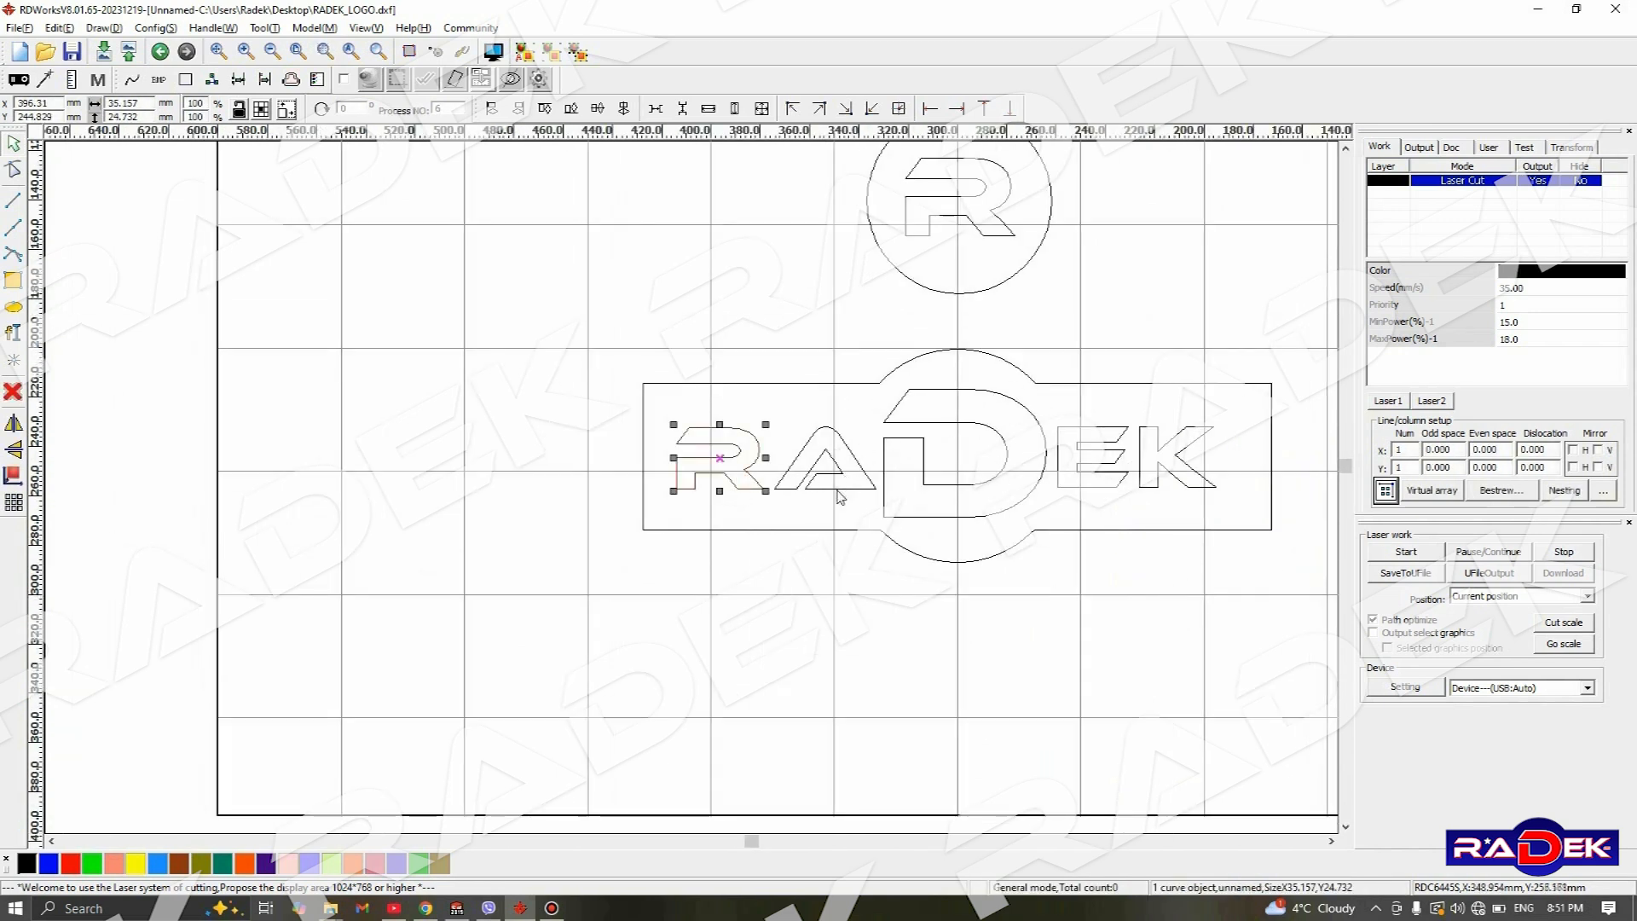
left_click(927, 518, "shift")
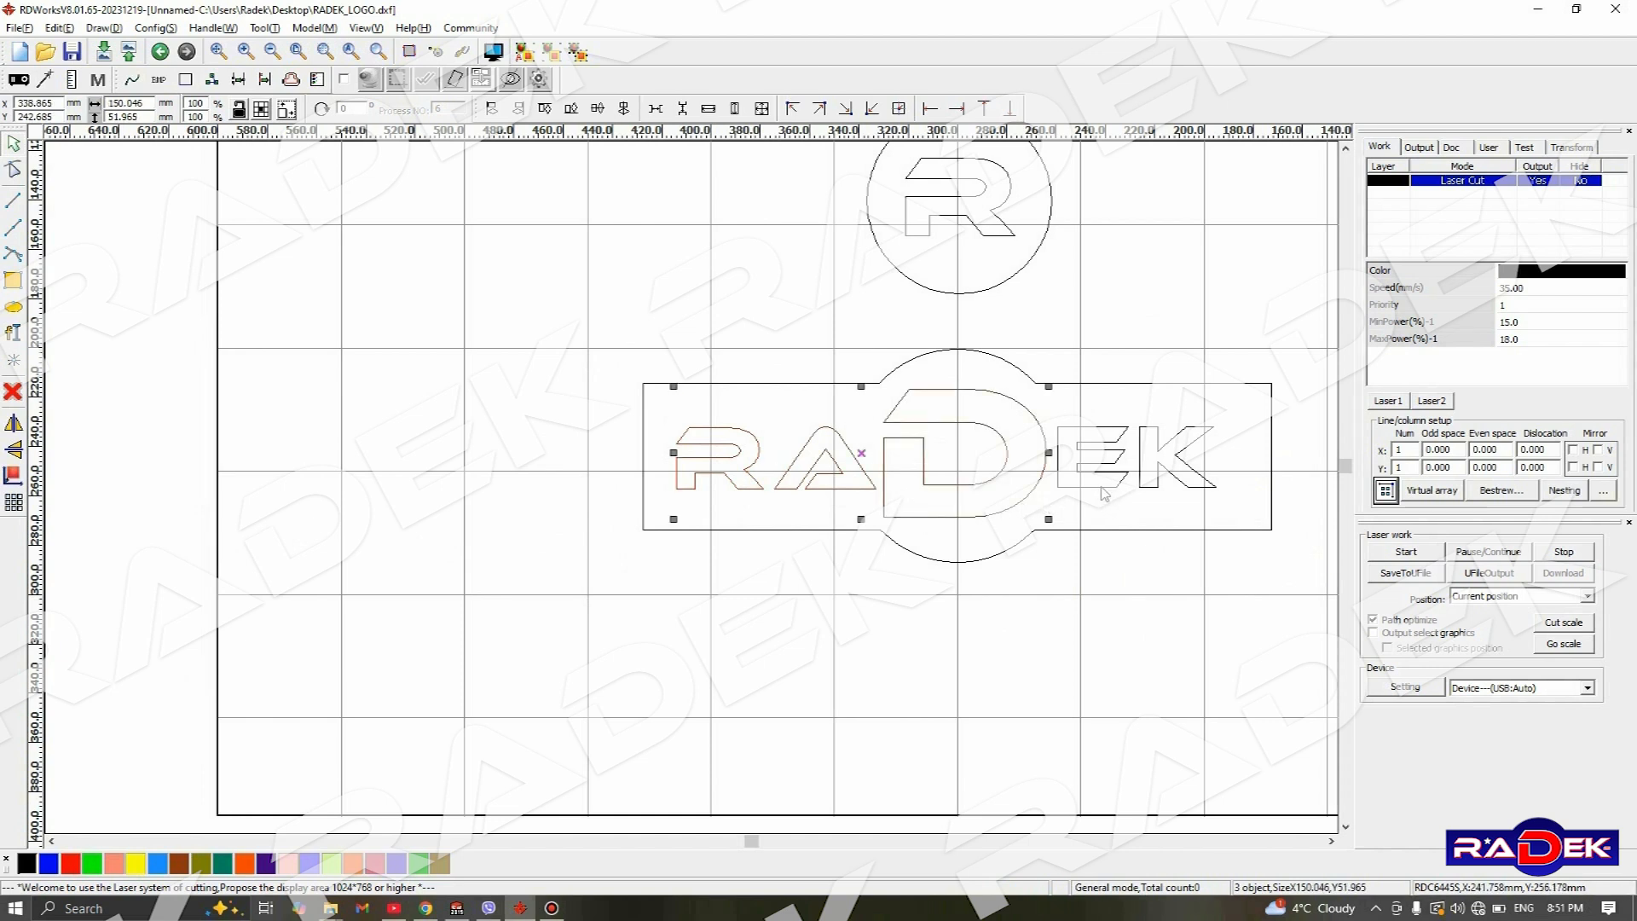
left_click(1105, 492, "shift")
left_click(1153, 498, "shift")
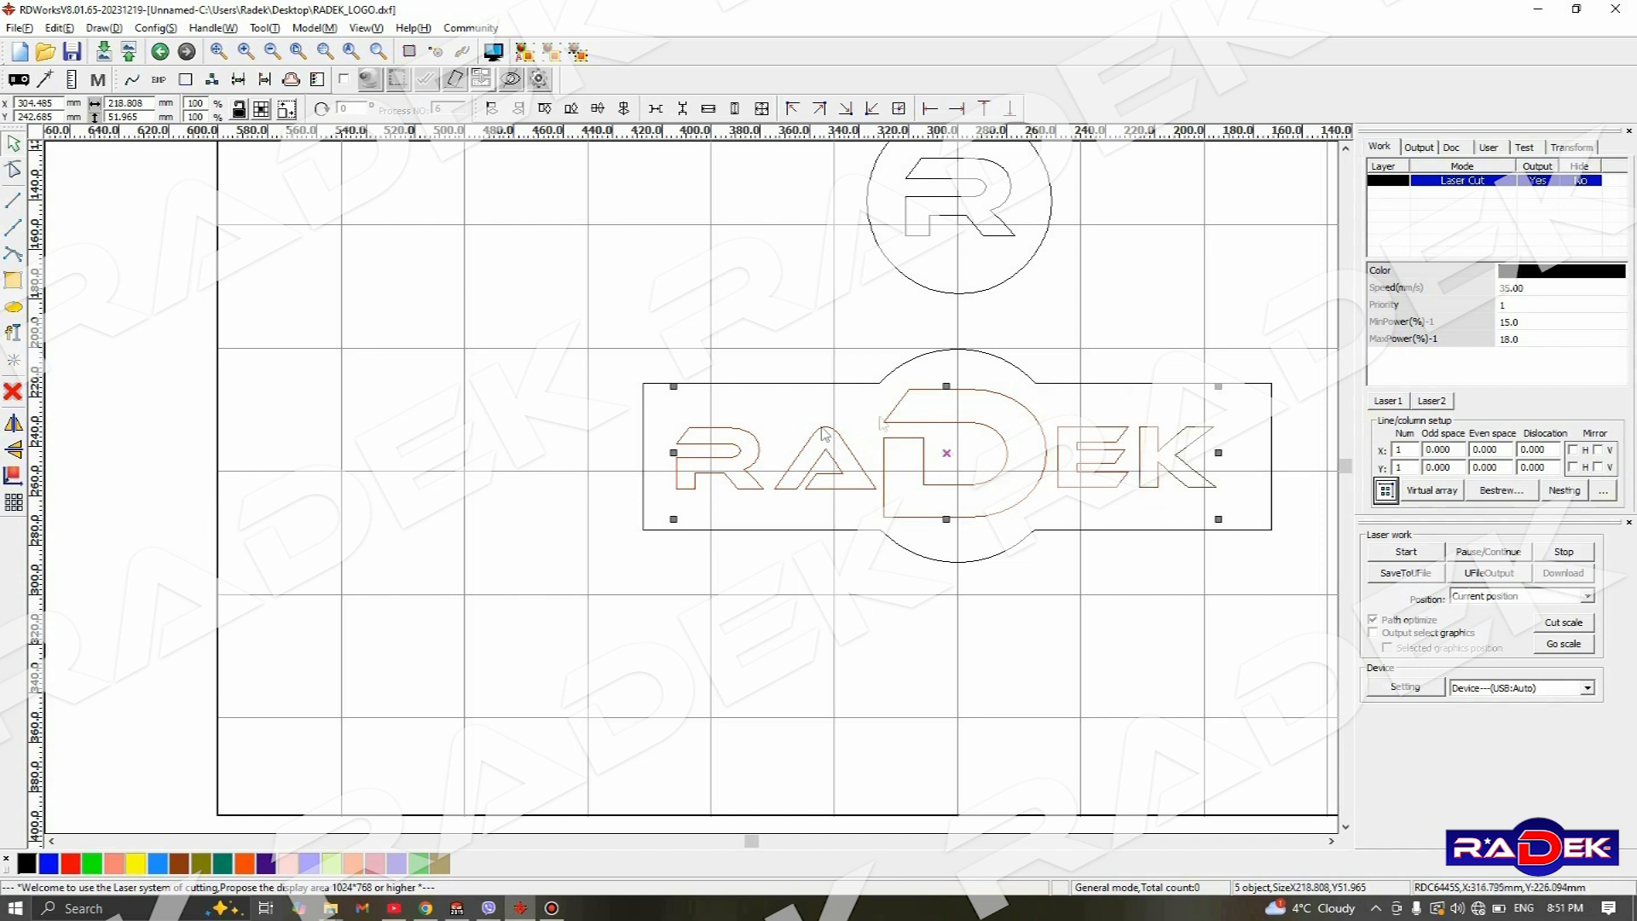
left_click(551, 56)
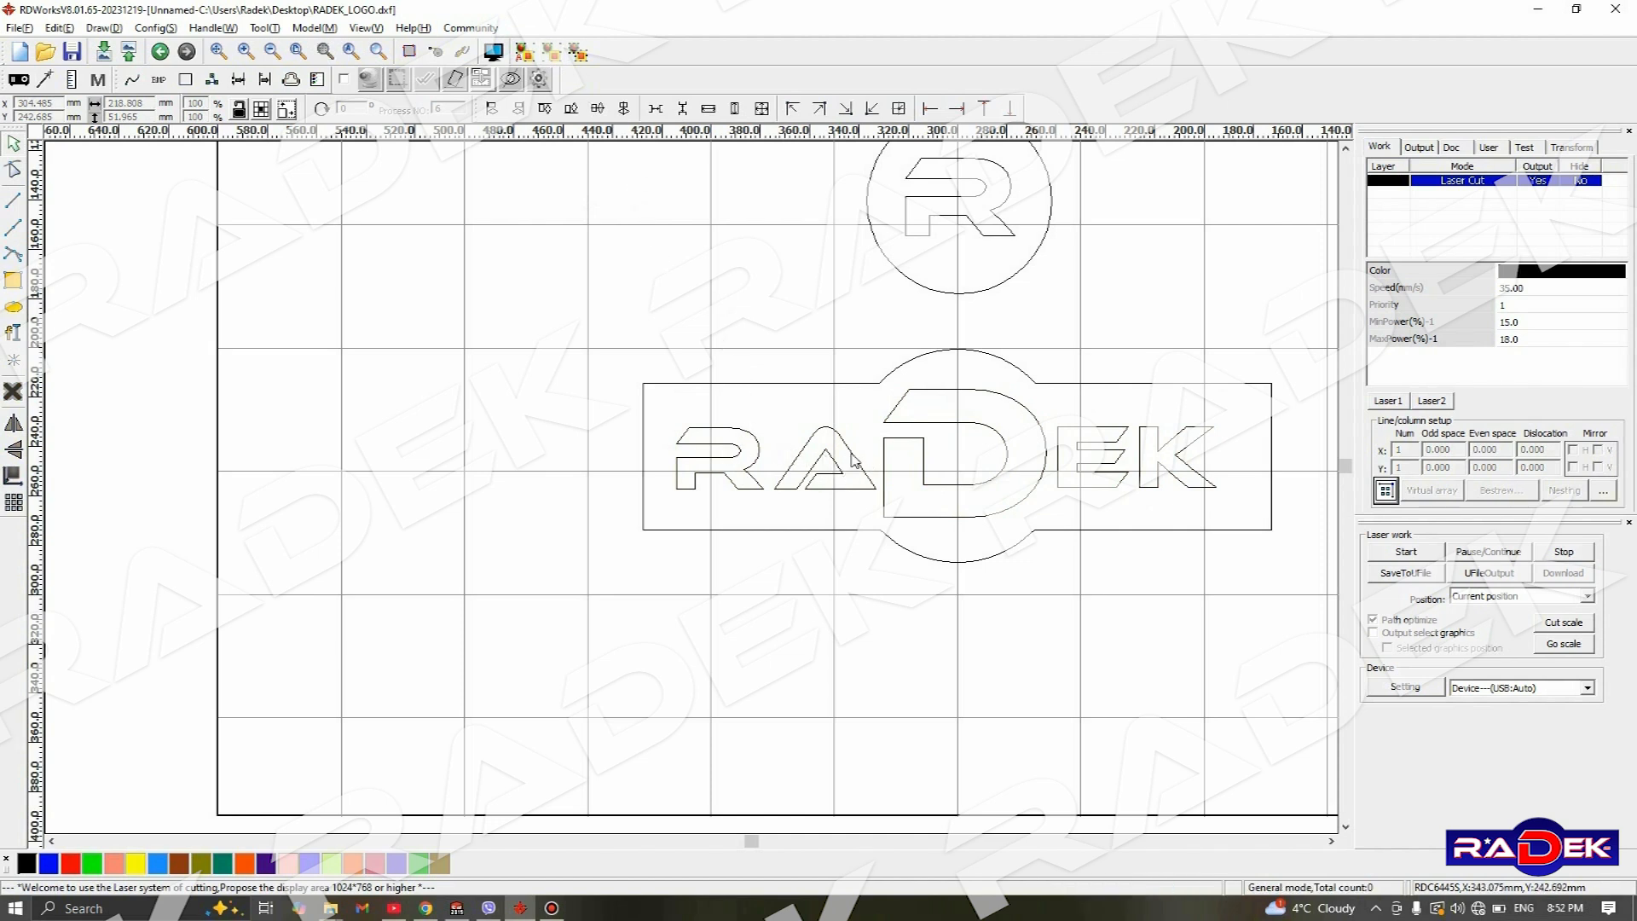
- Assign the grouped RADEK lettering to the blue layer
left_click(854, 460)
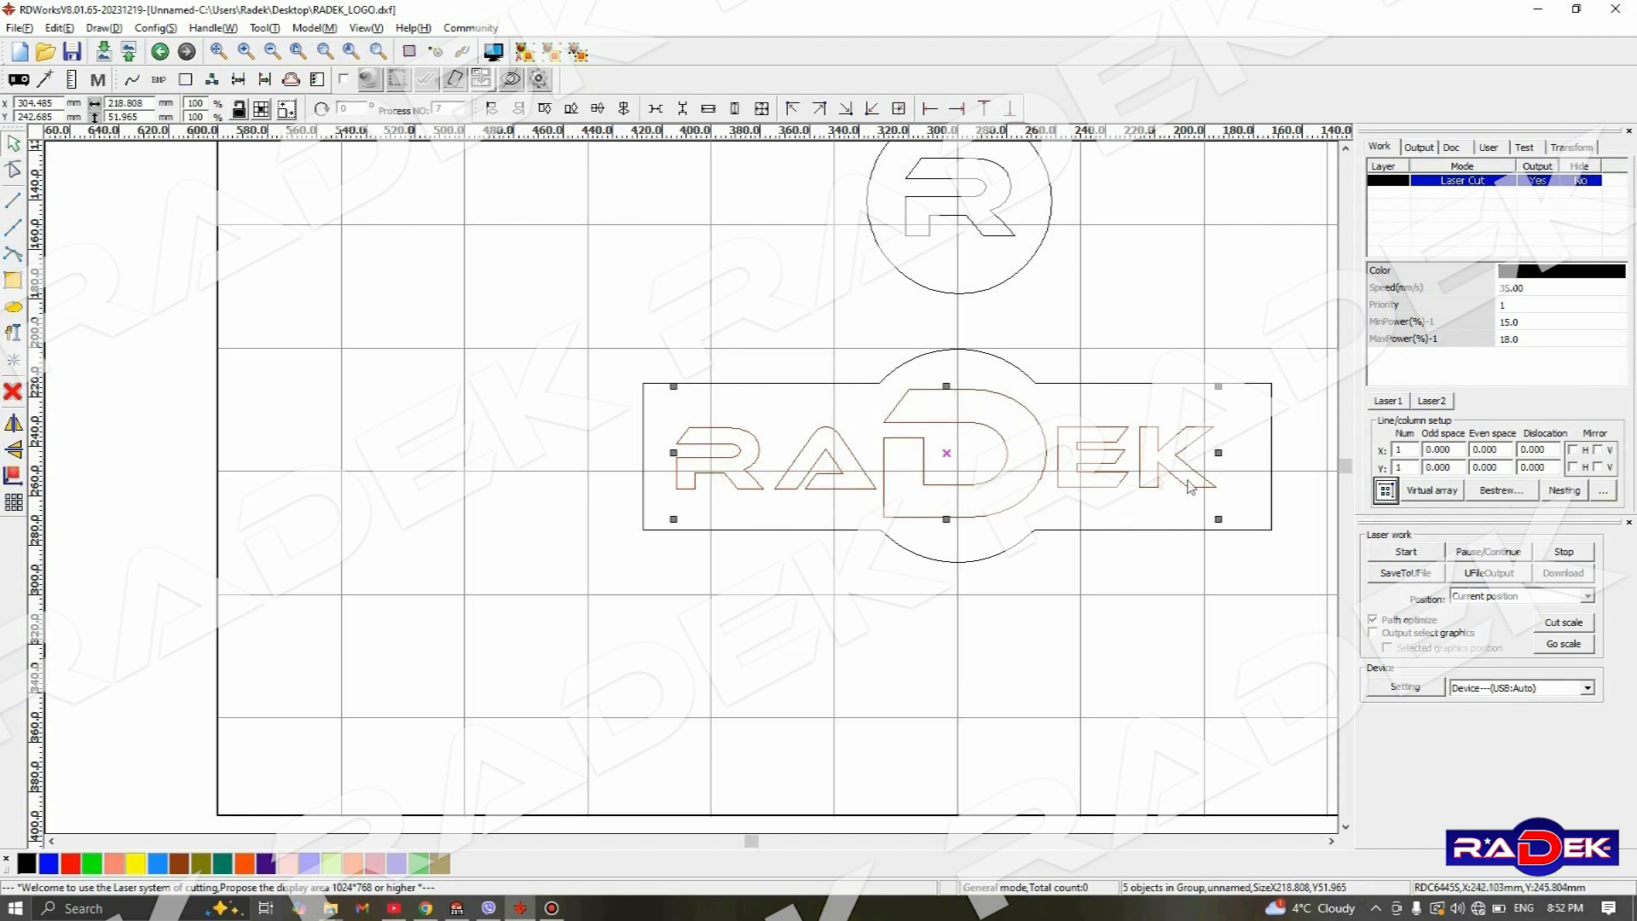
left_click(843, 370)
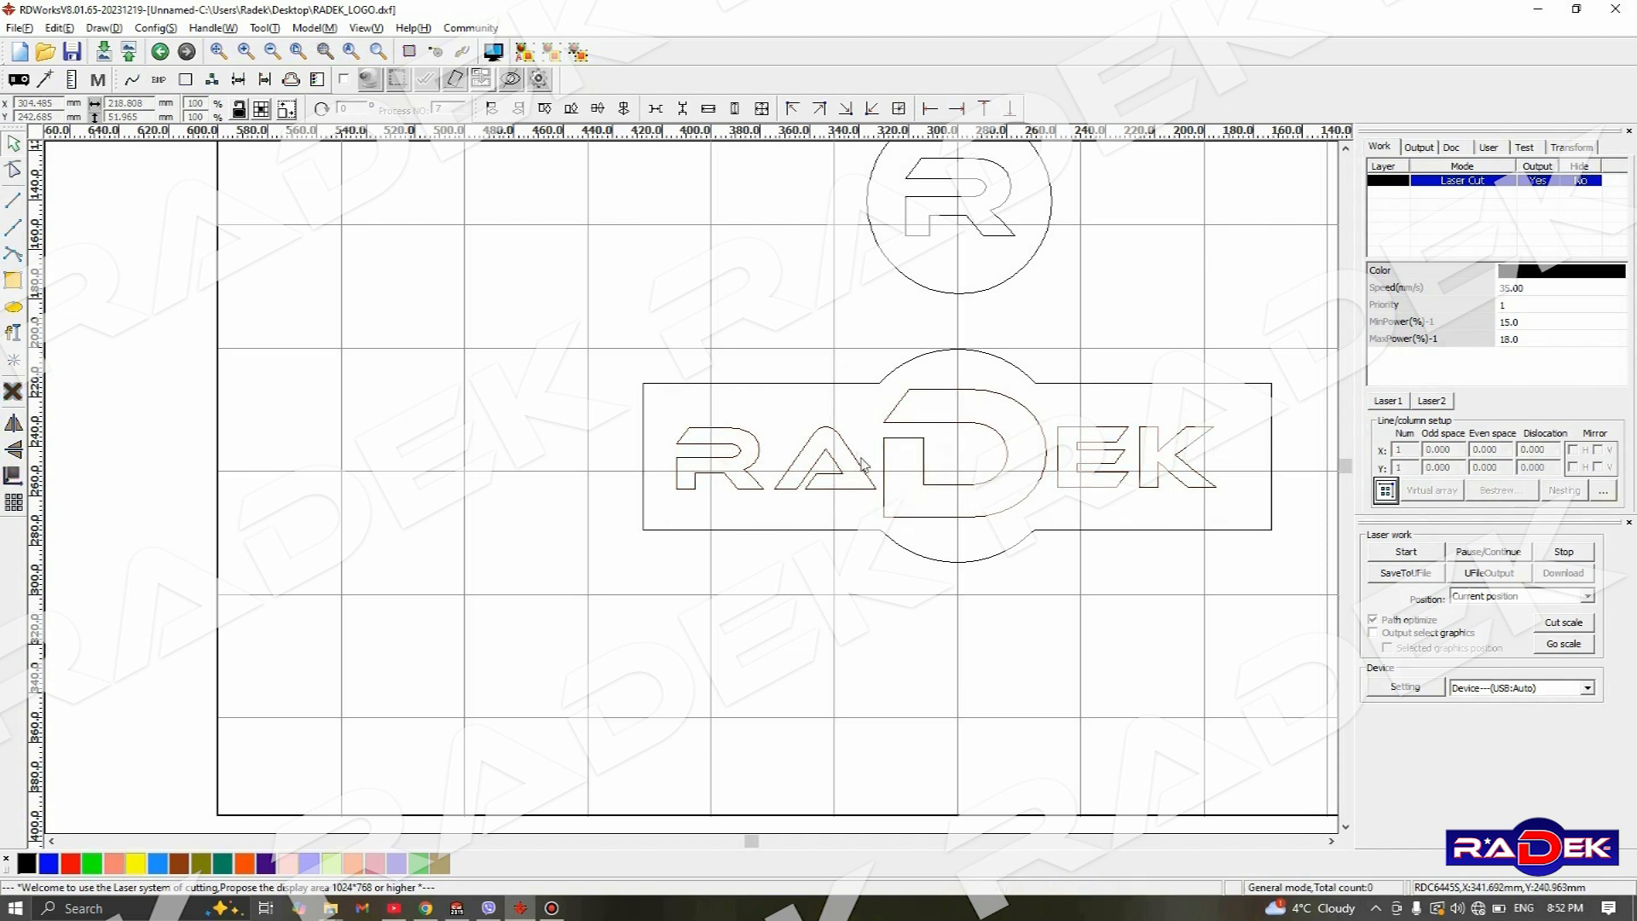
left_click(889, 495)
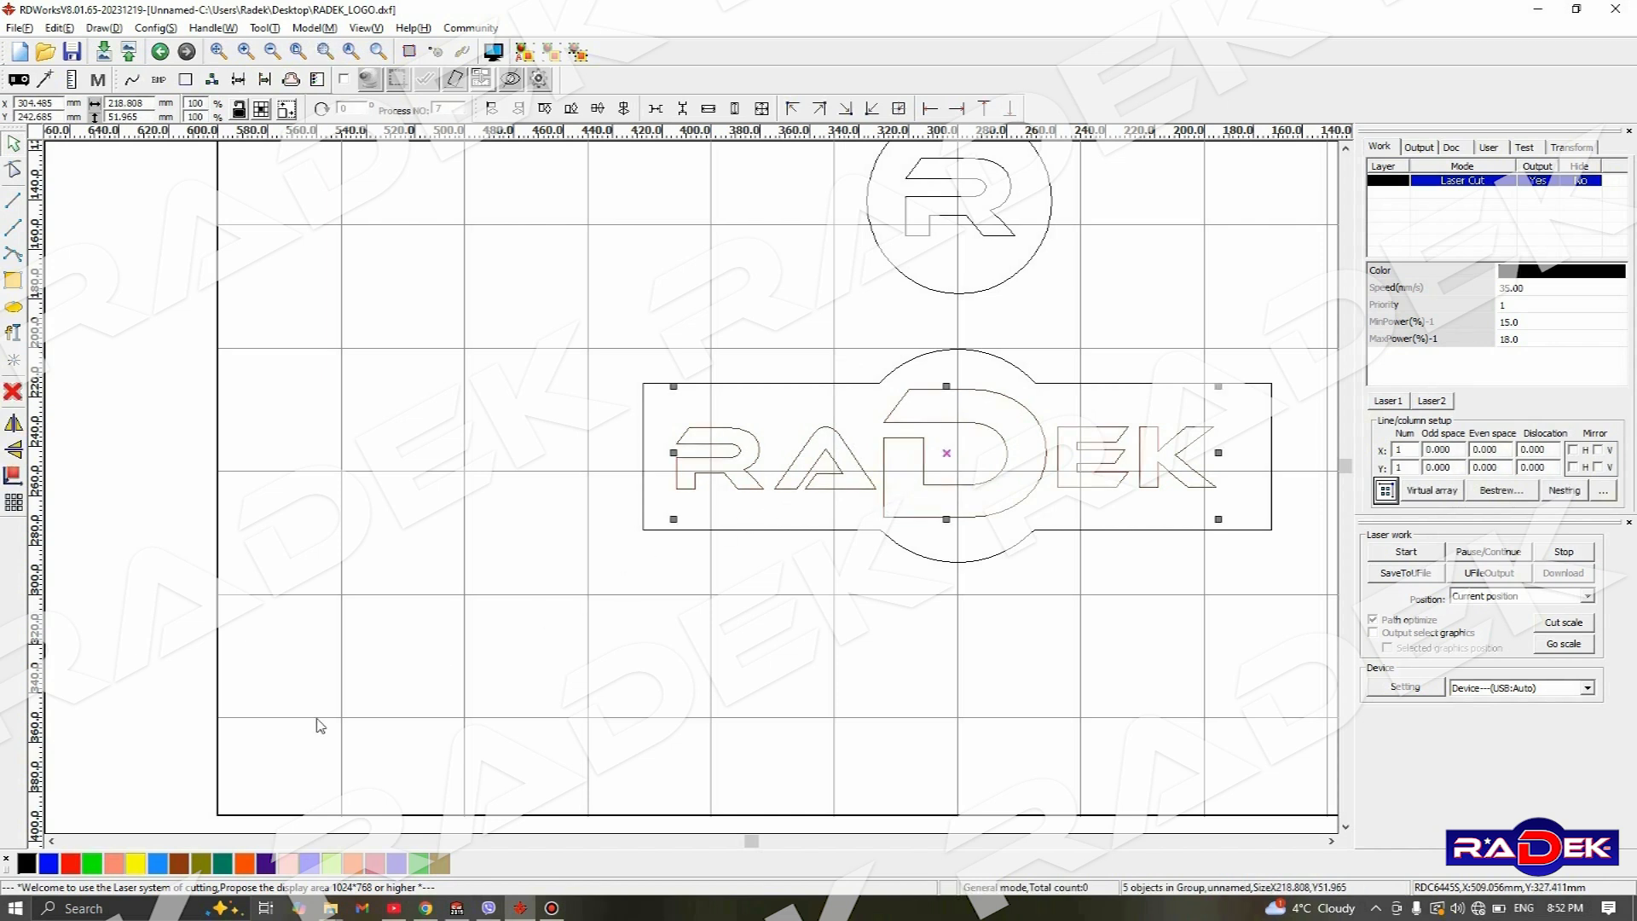
left_click(48, 863)
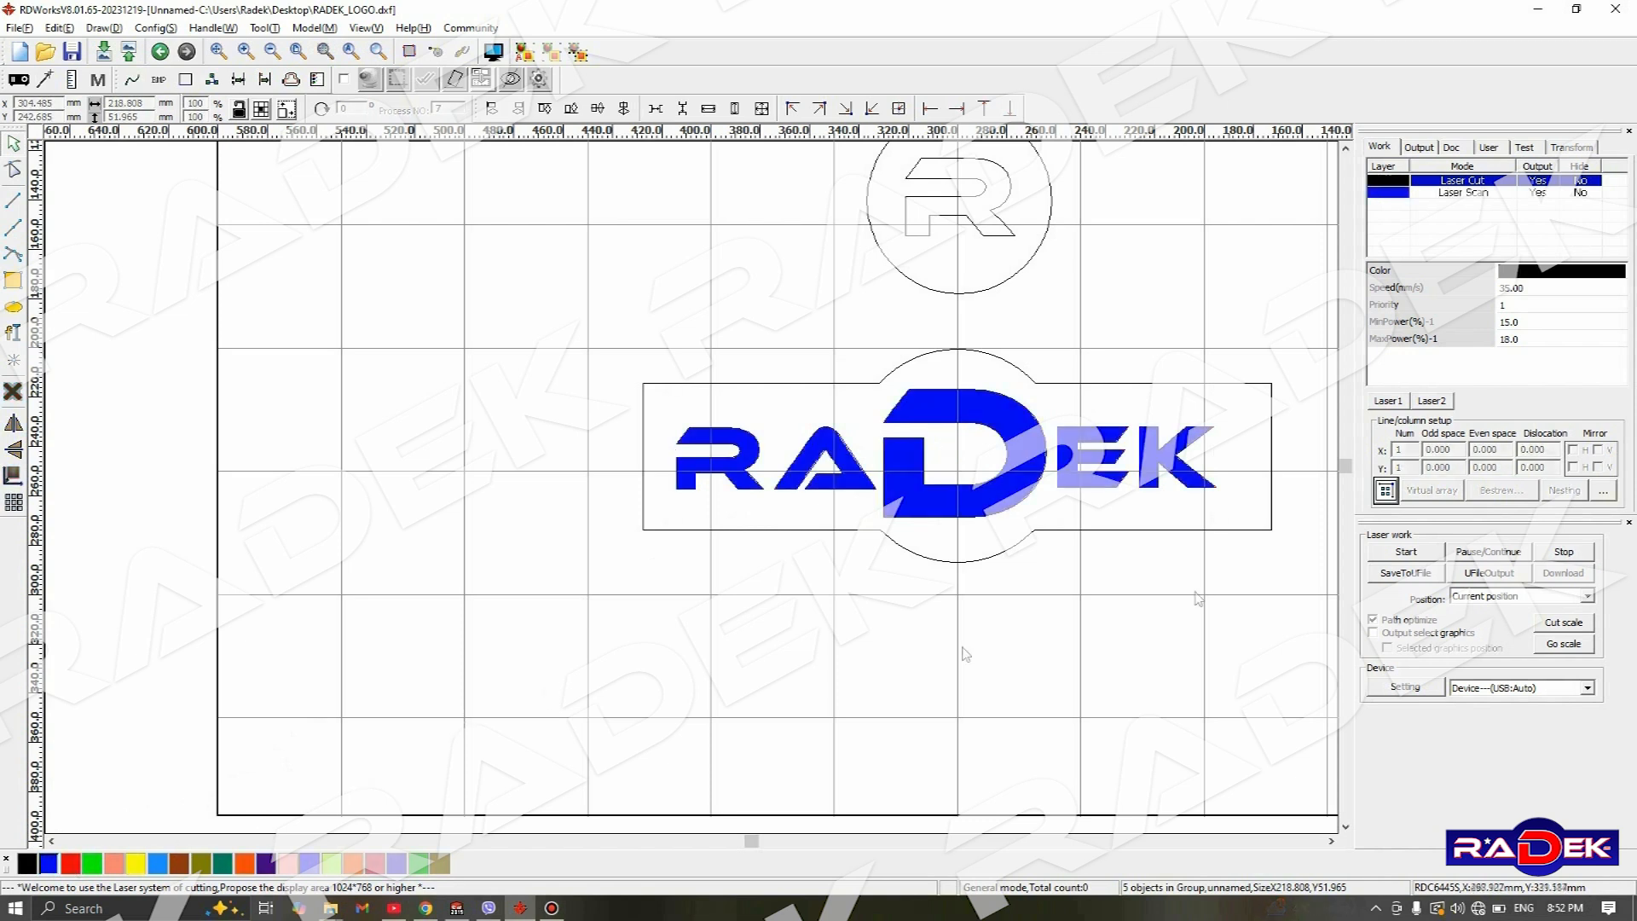
- Examine the speed, priority and power settings of the blue Laser Scan layer and the black Laser Cut layer
left_click(1431, 195)
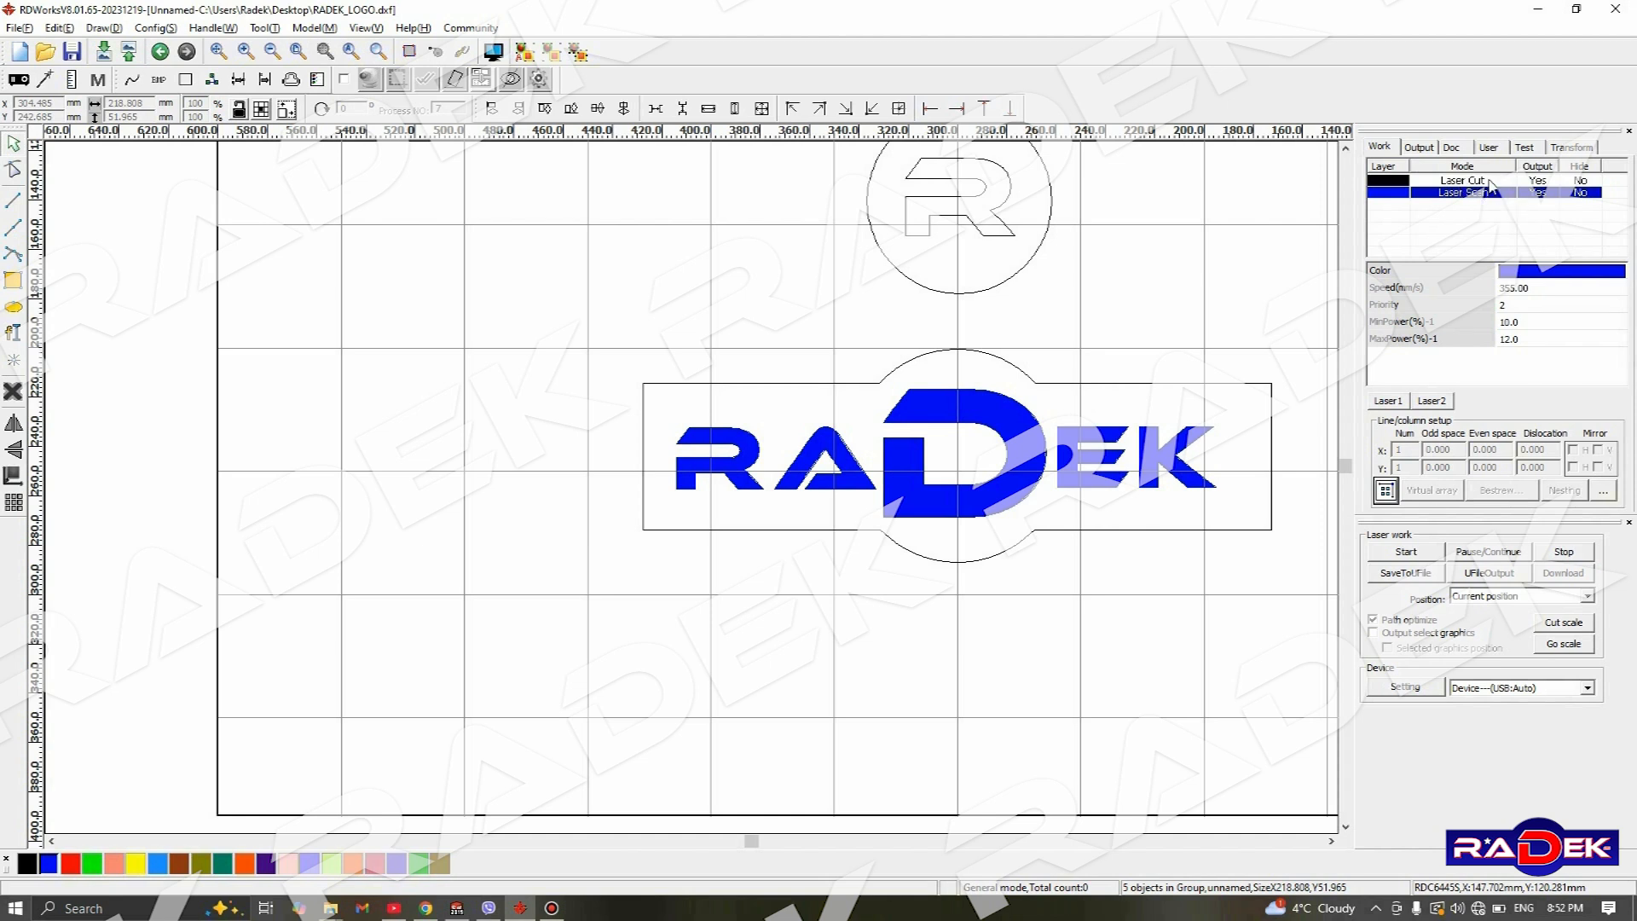
left_click(1434, 183)
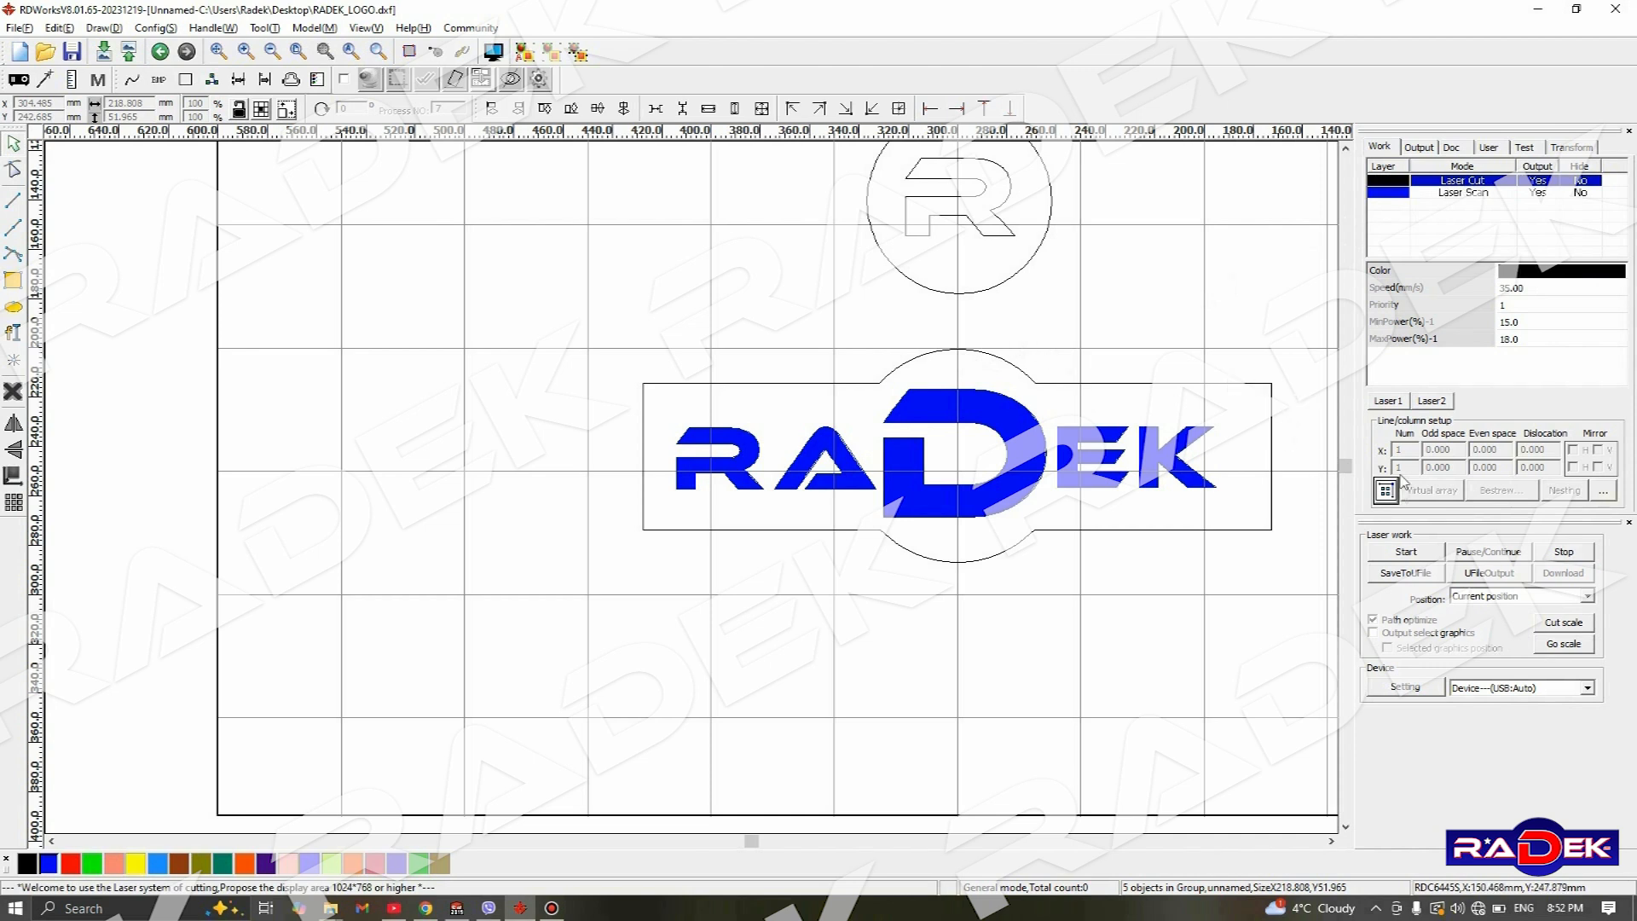
left_click(1478, 193)
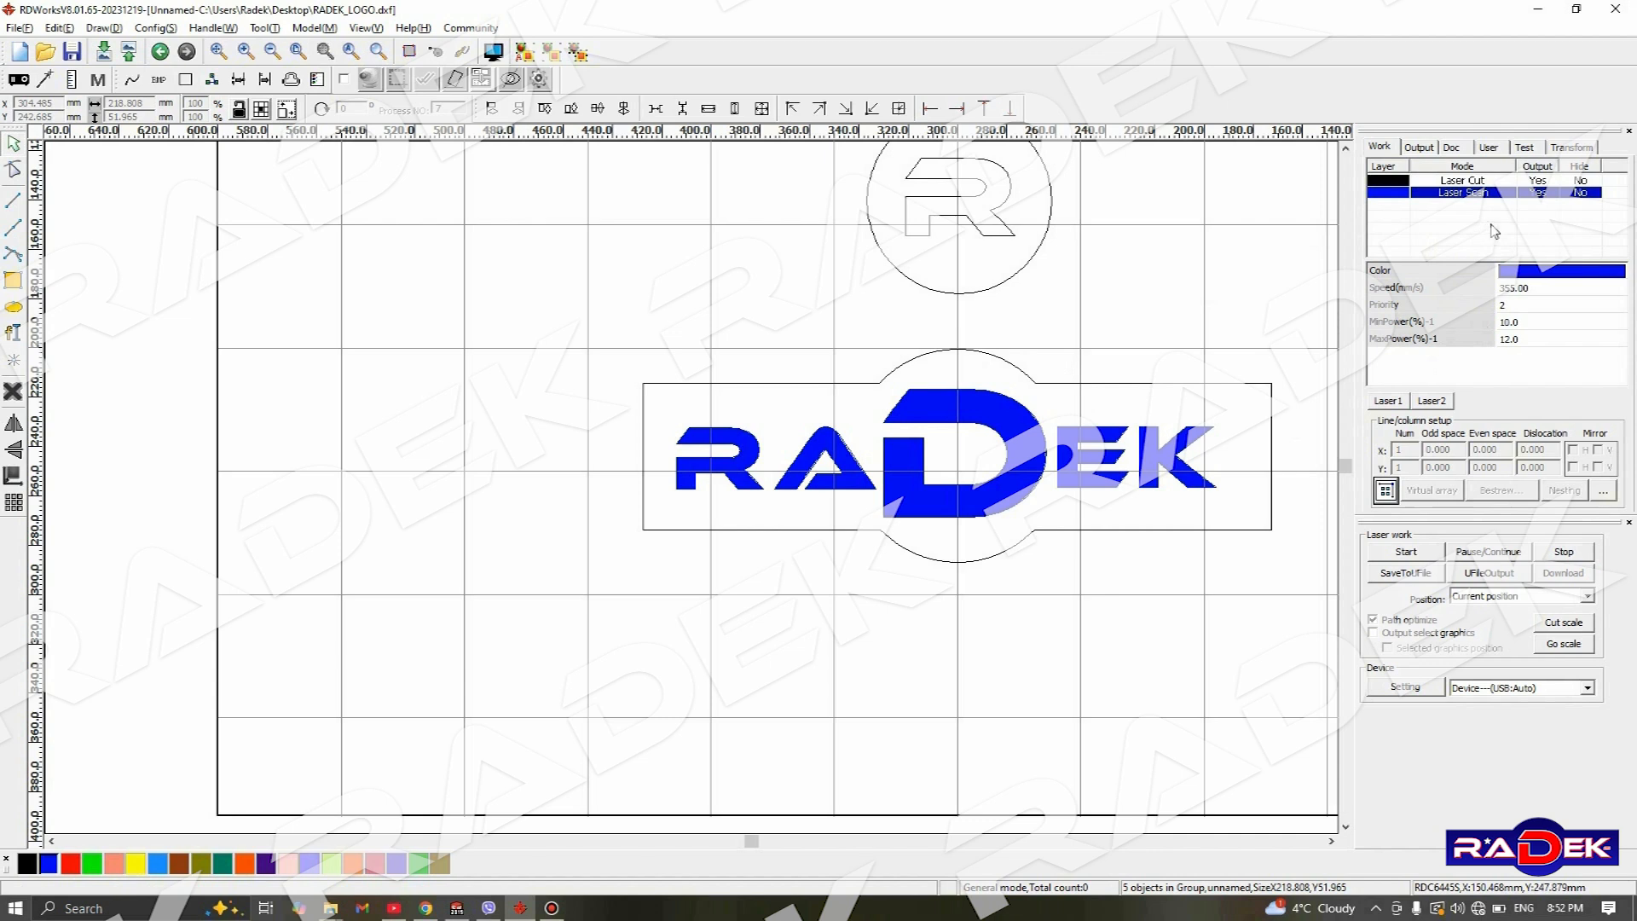
left_click(1483, 182)
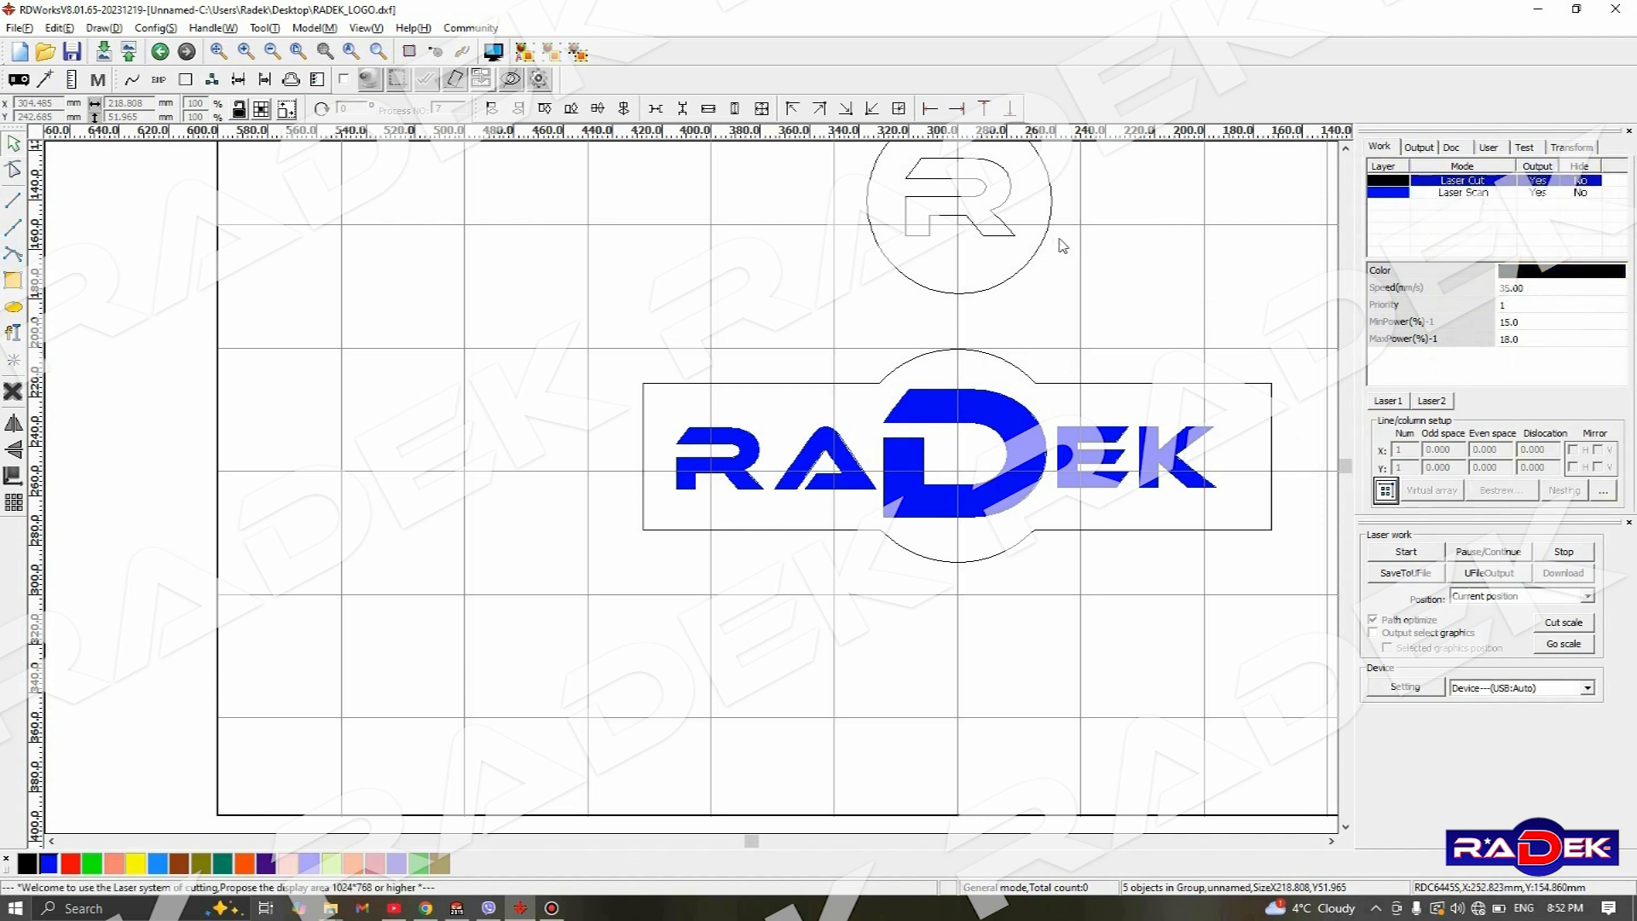
- Assign the letter R inside the round badge to the blue layer
left_click(993, 168)
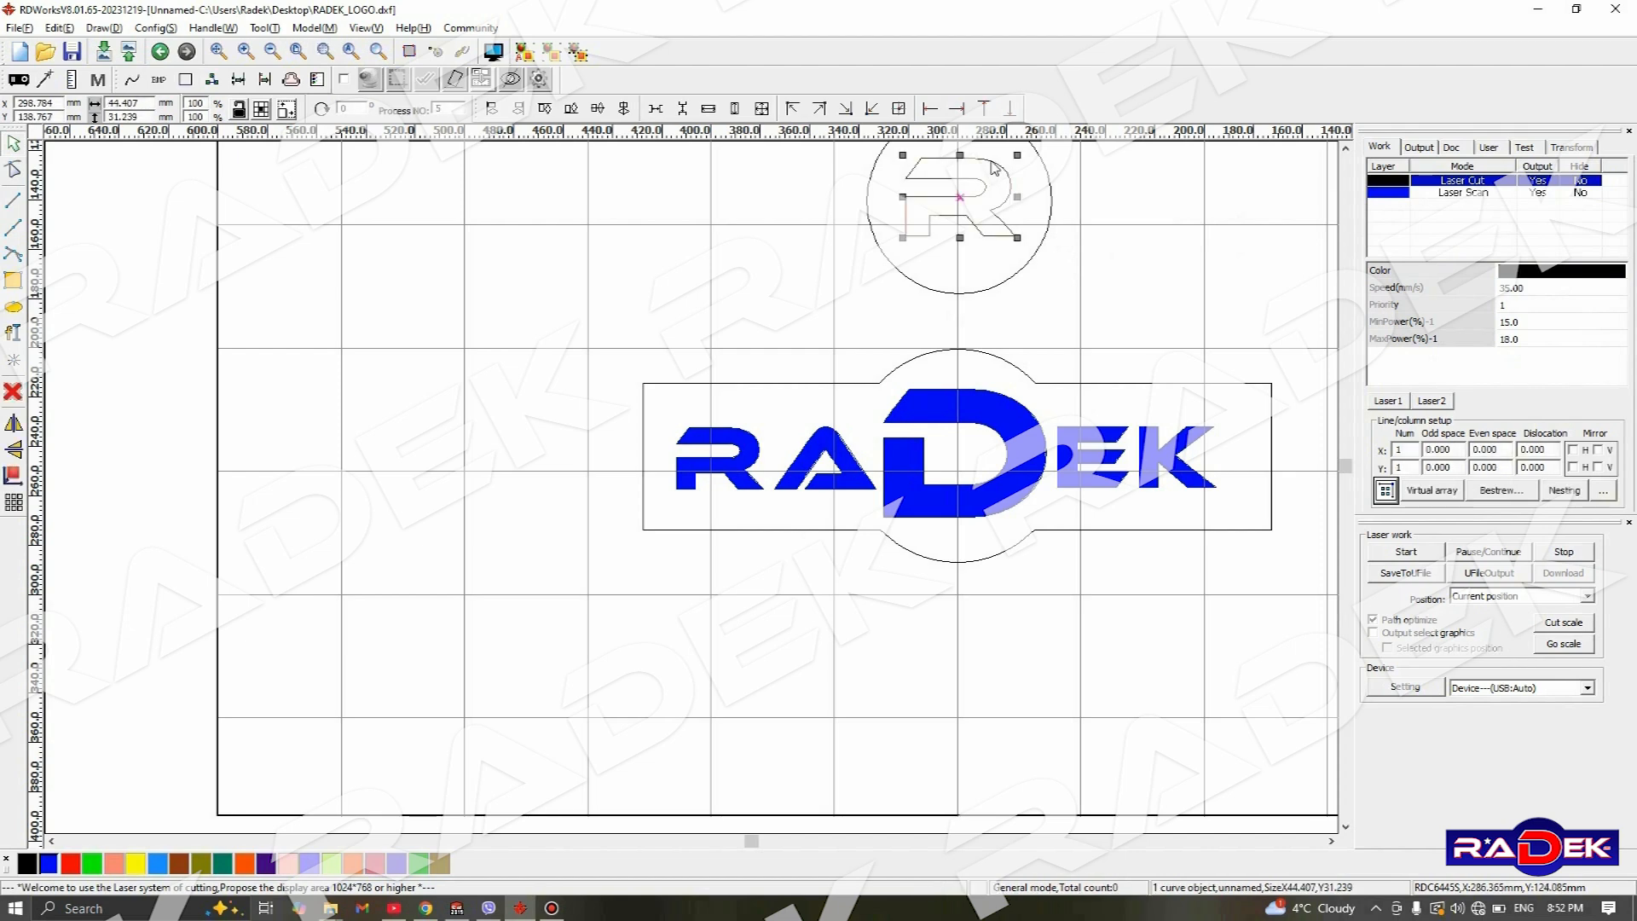
scroll(1070, 152, "up", 1)
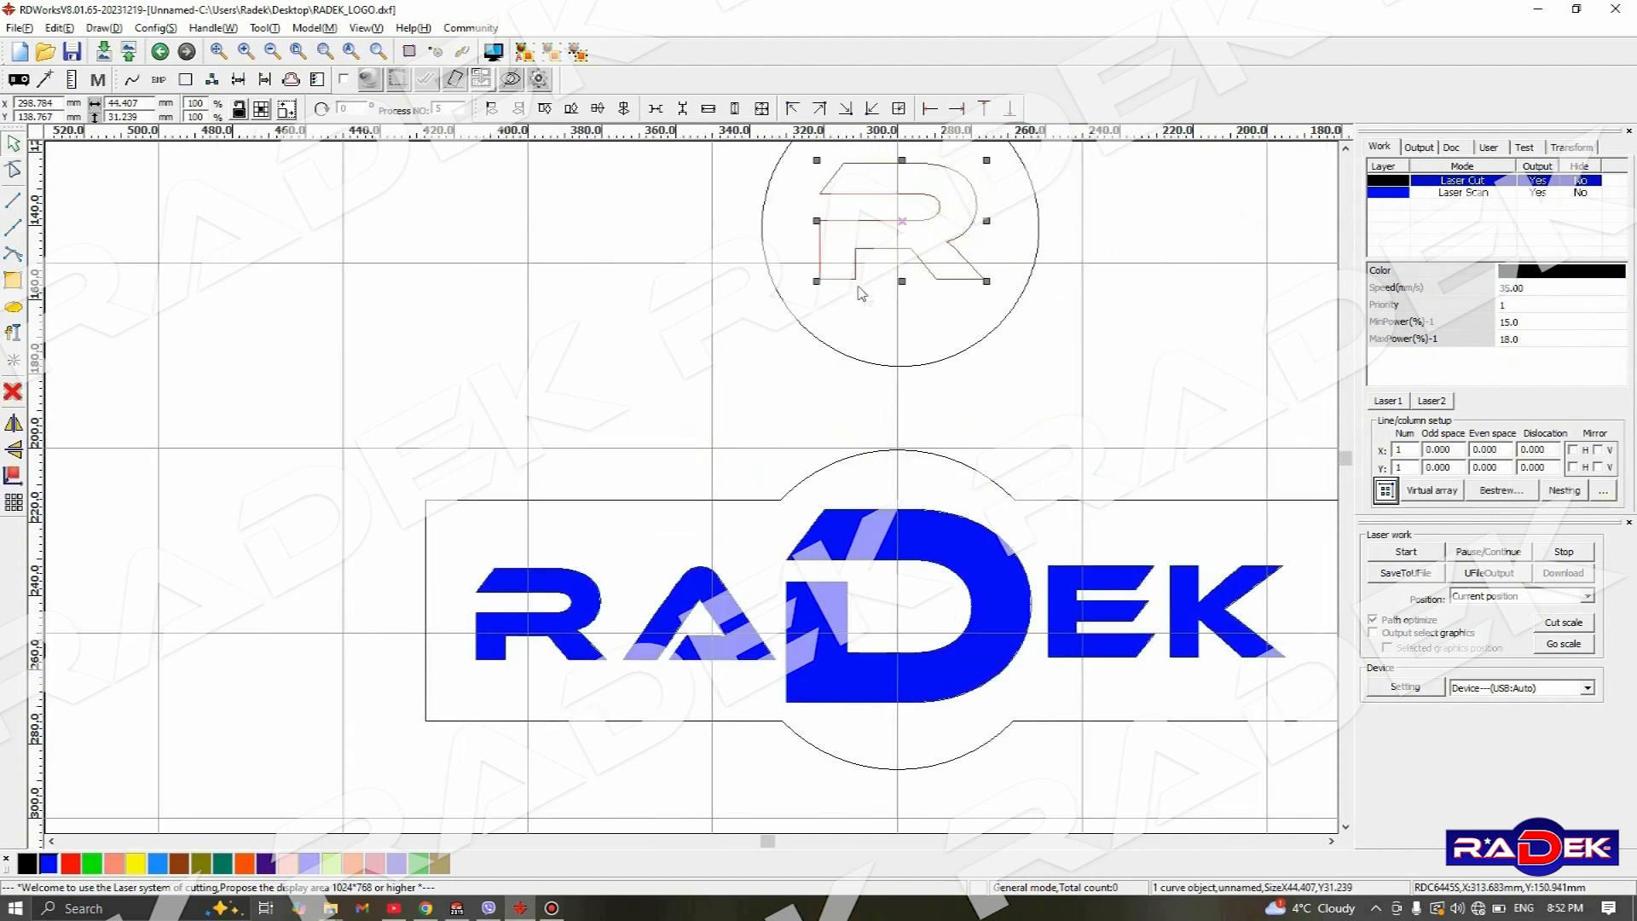
left_click(49, 864)
scroll(389, 687, "down", 2)
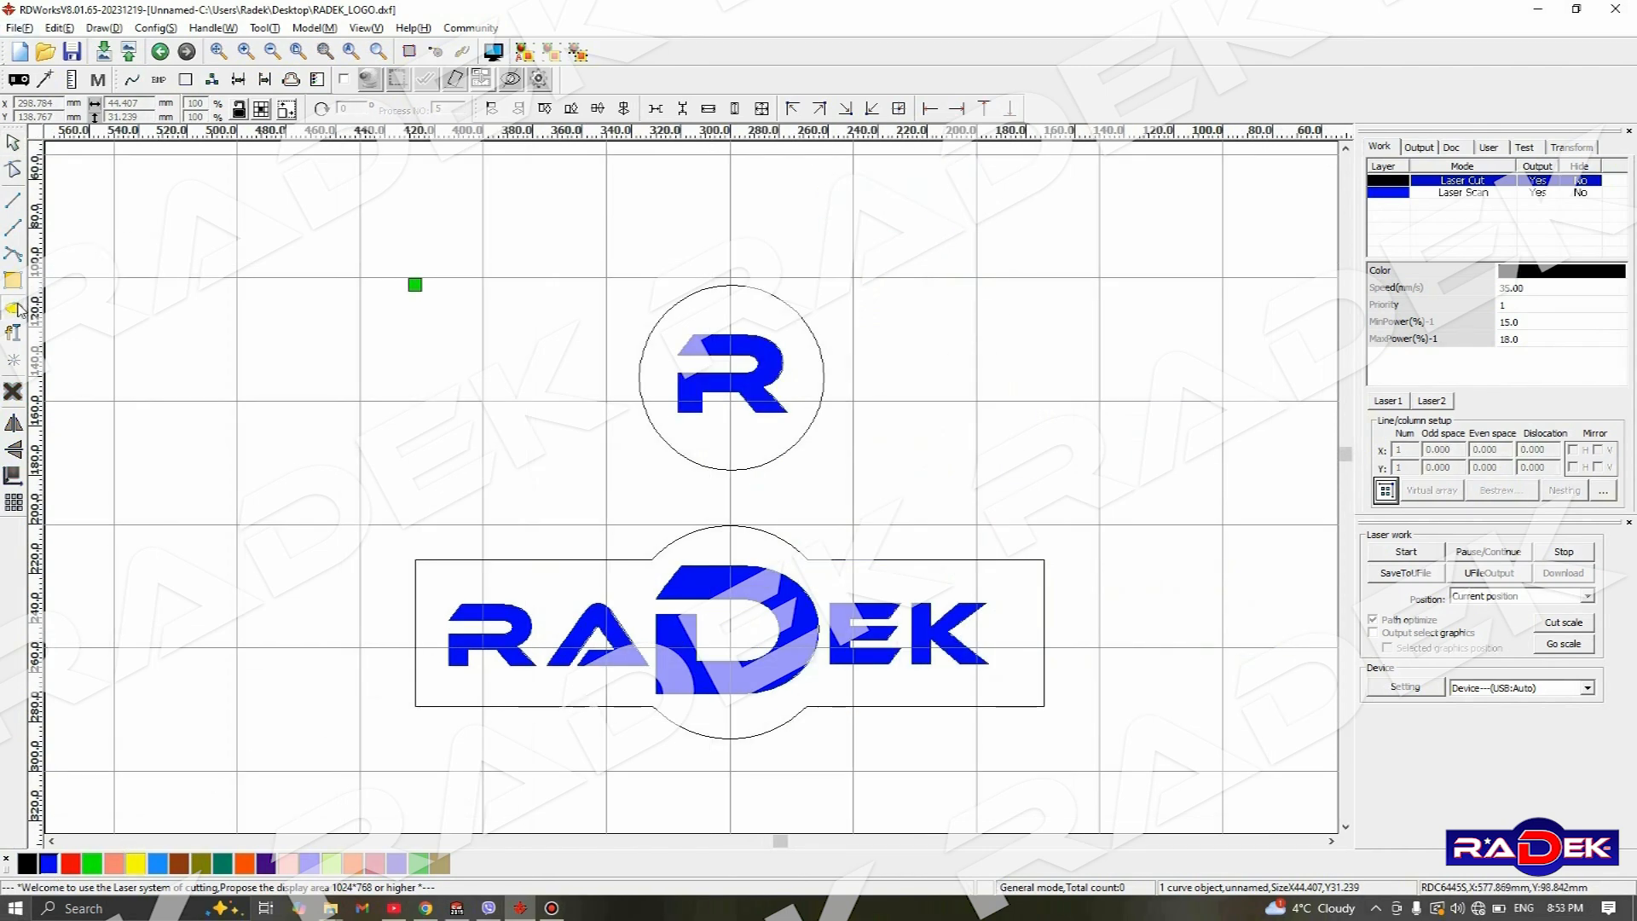
- Draw a circle about 11 mm in diameter inside the nameplate's upper right corner, beside the letter K
scroll(1024, 611, "up", 1)
scroll(1024, 612, "up", 1)
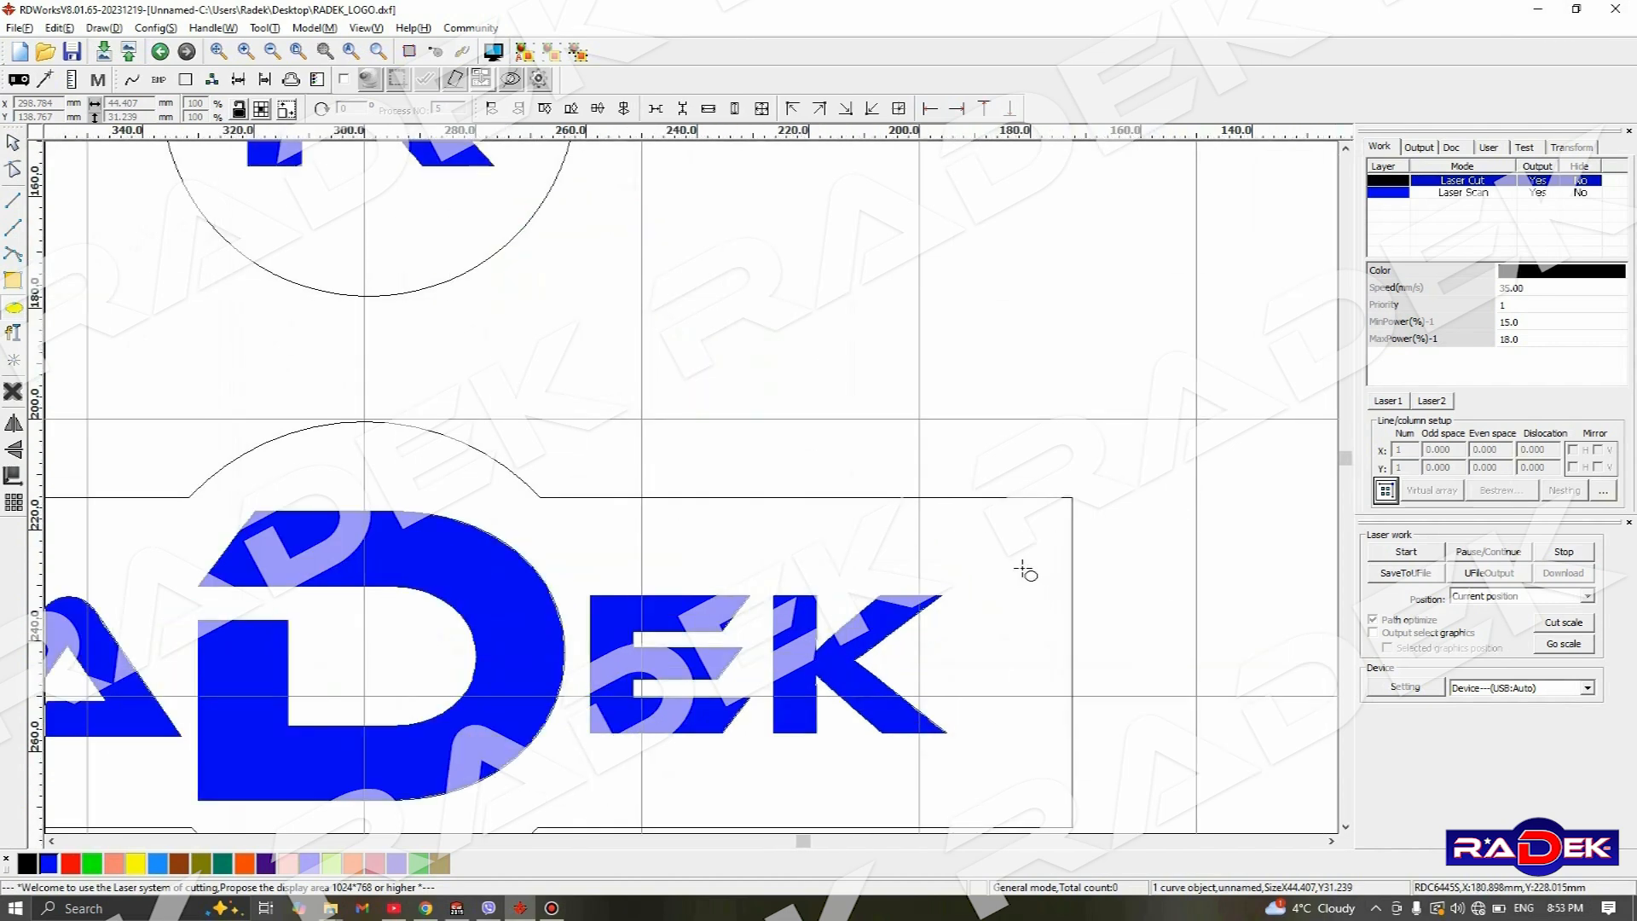
left_click_drag(1004, 534, 1067, 602)
left_click_drag(1068, 604, 1068, 604)
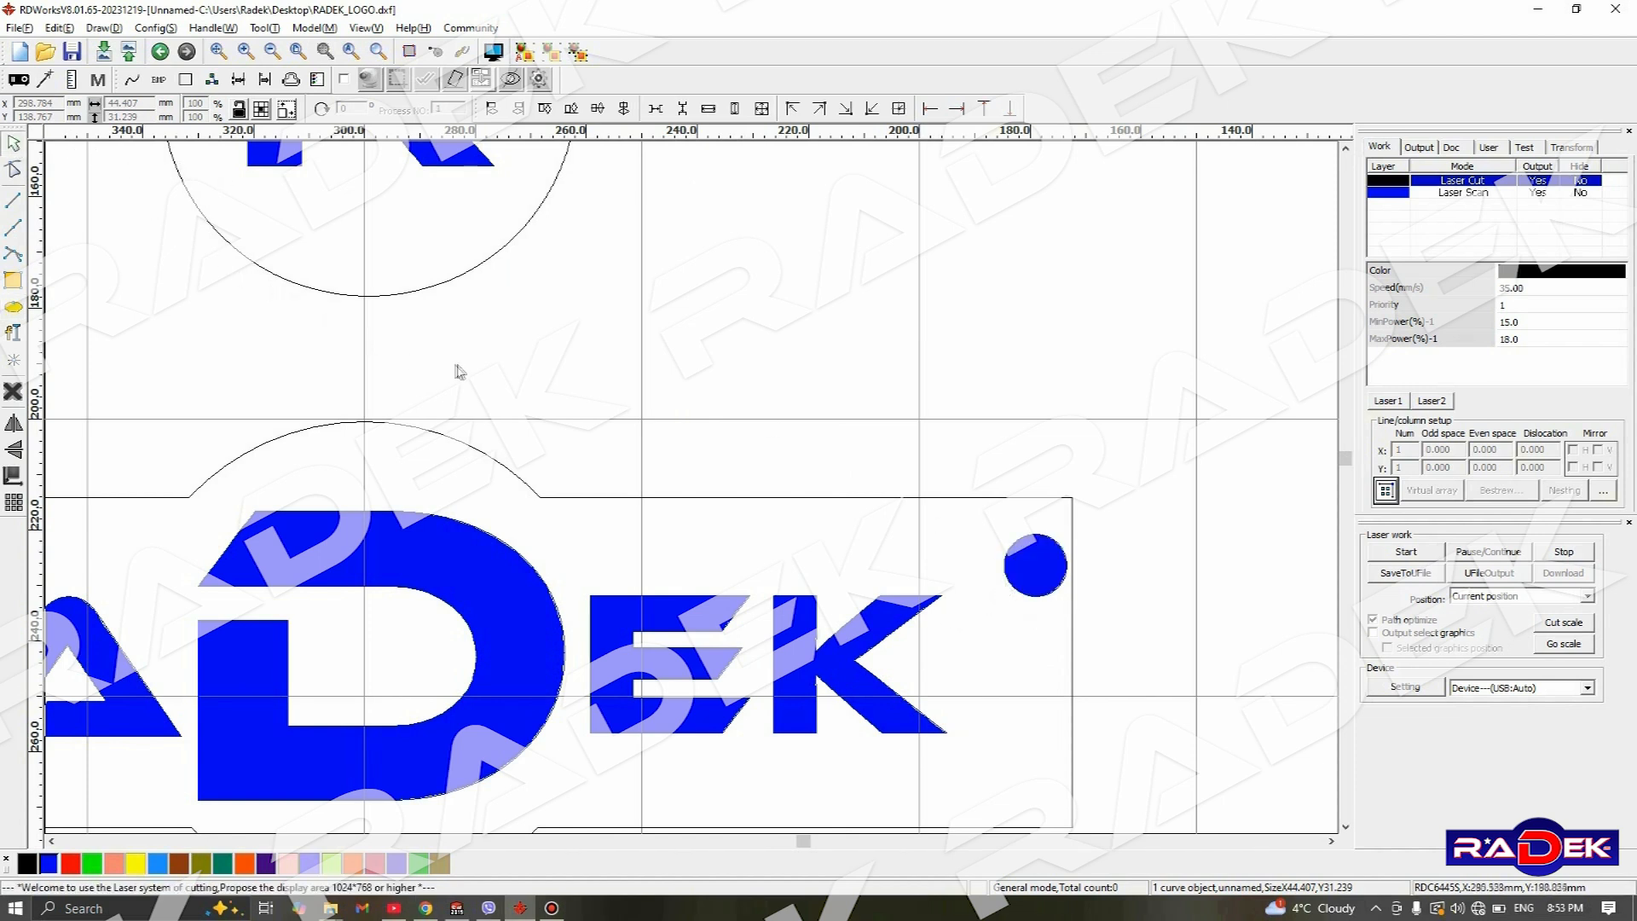
- Assign the small corner circle to the black layer and shift it slightly inward from the nameplate's corner
left_click(1053, 544)
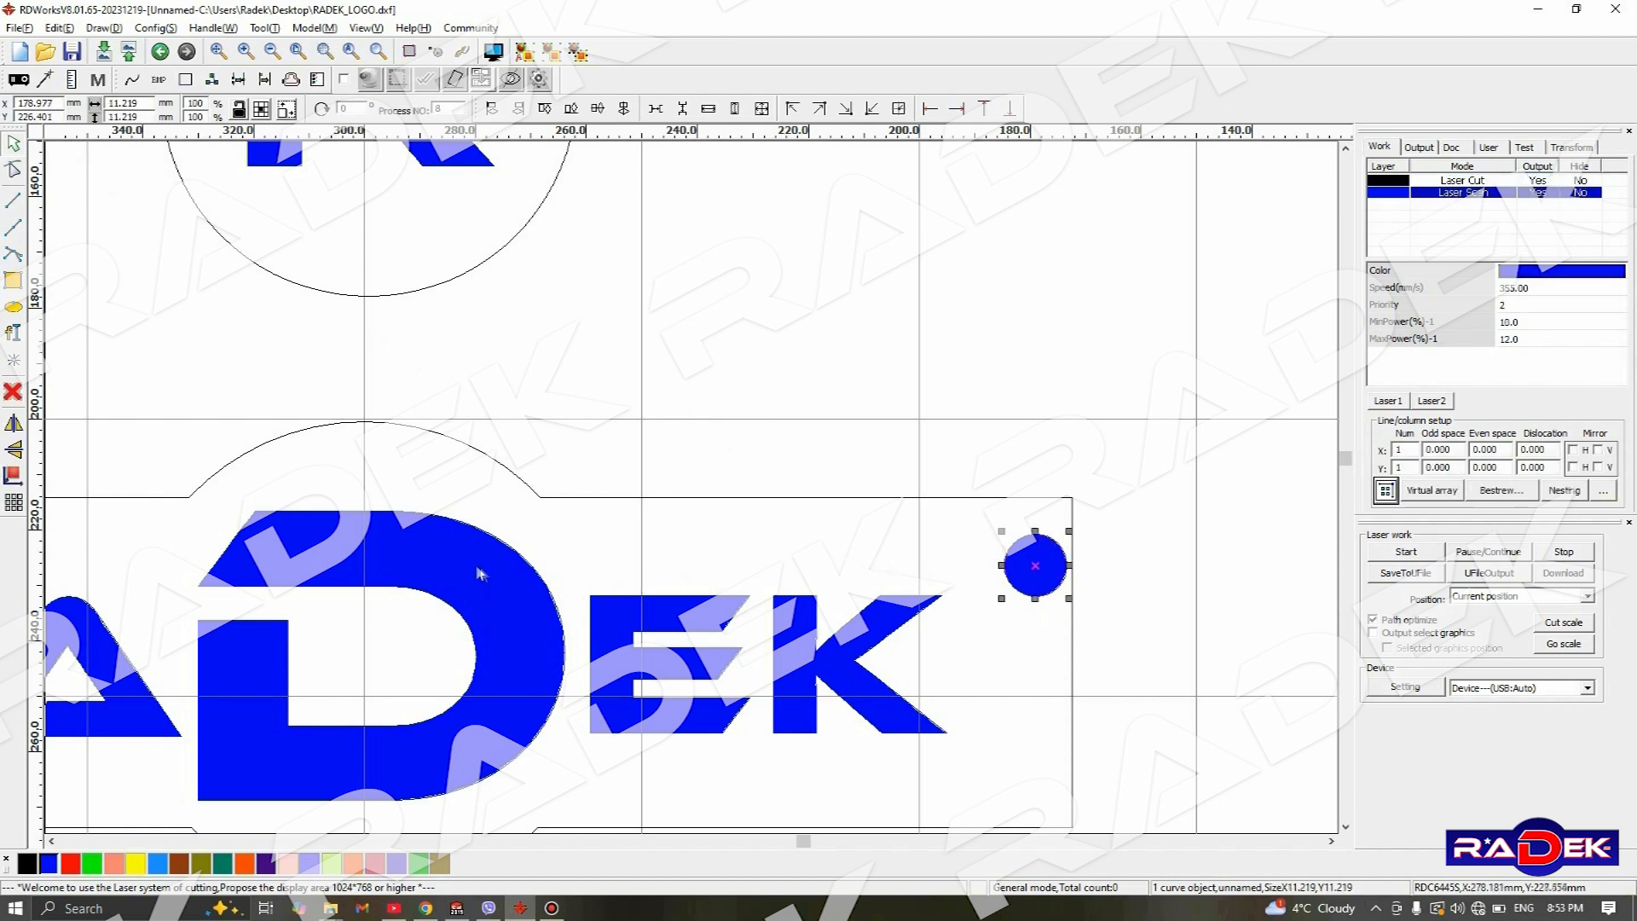
left_click(26, 864)
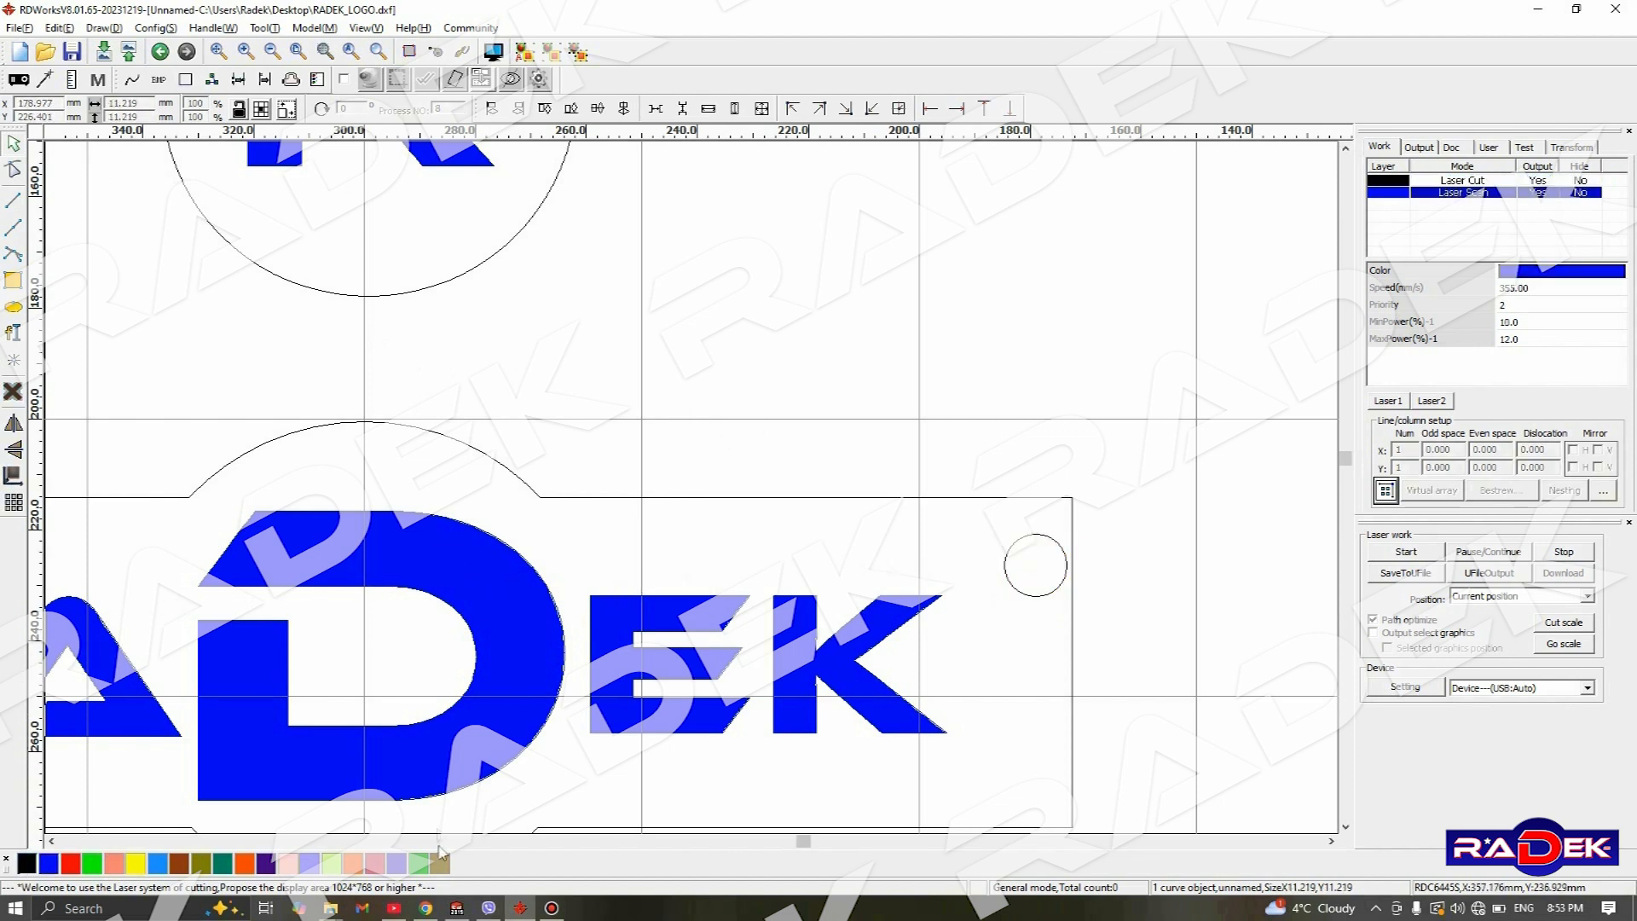
left_click(1017, 554)
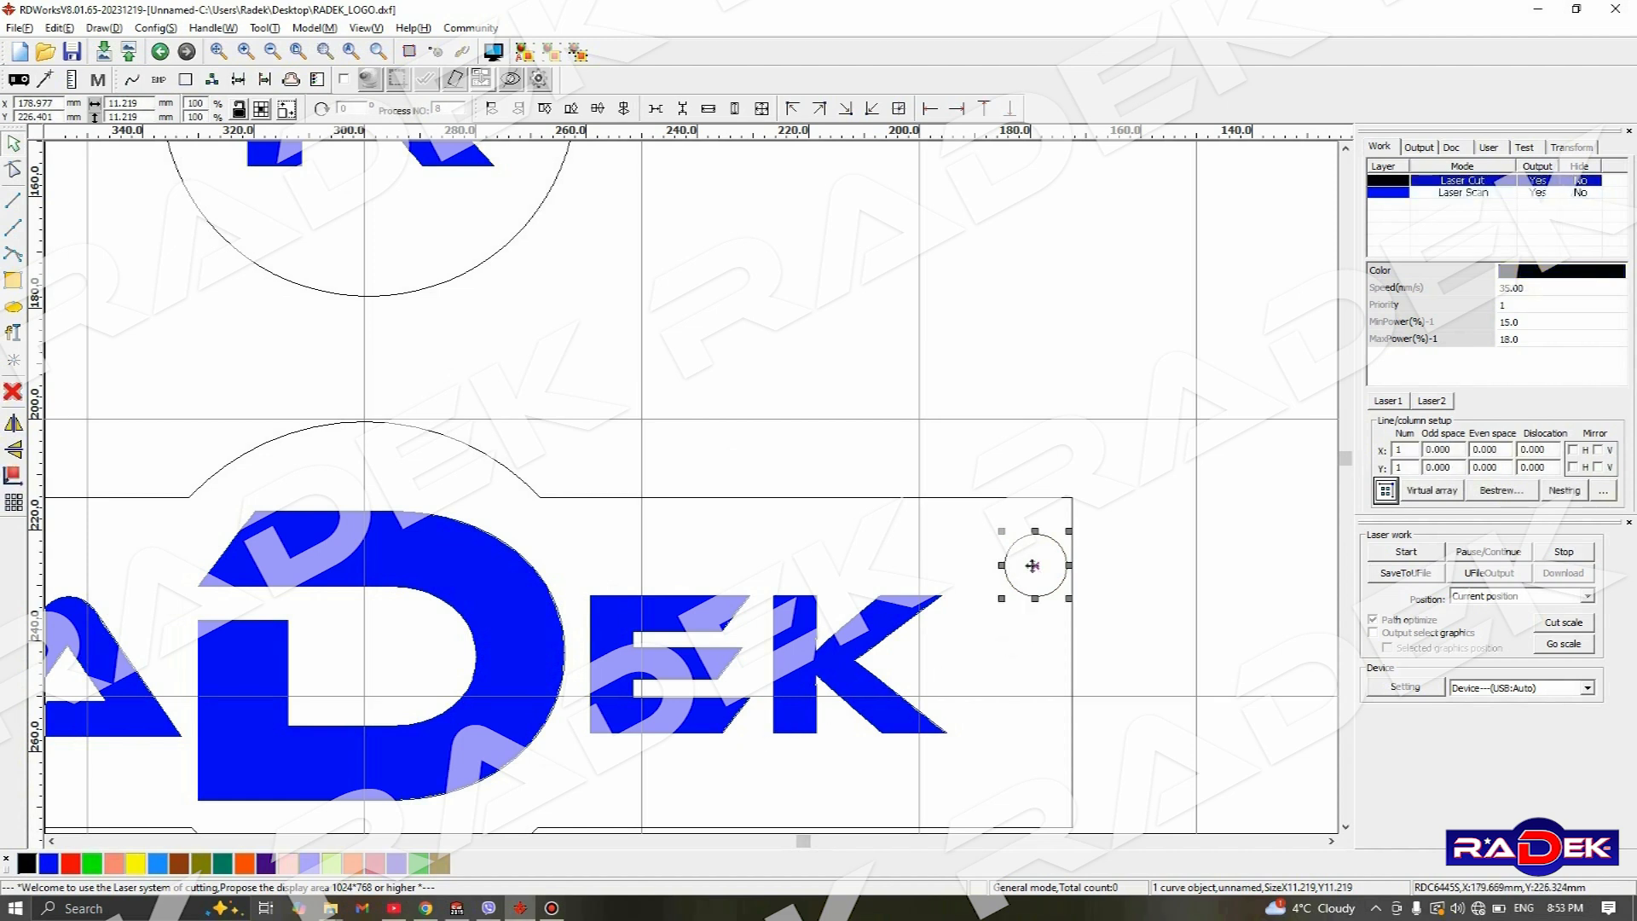
left_click_drag(1033, 566, 1014, 556)
scroll(949, 576, "down", 4)
left_click(728, 480)
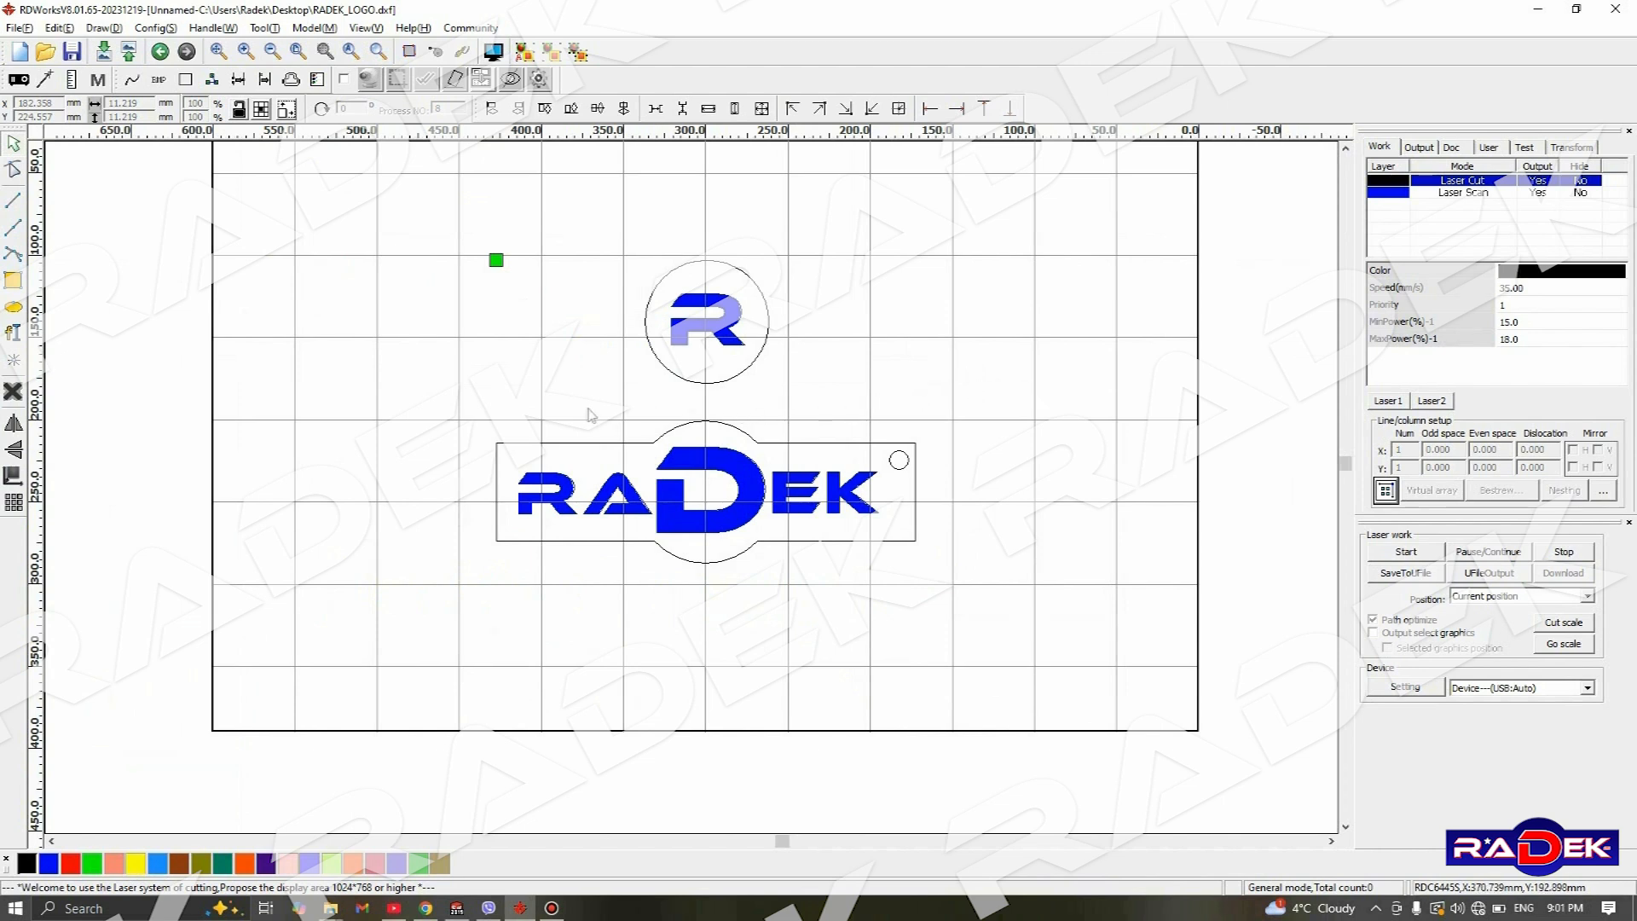
- Try to set the width of the whole RADEK nameplate to 80 mm with its proportions unlocked
left_click_drag(442, 399, 972, 648)
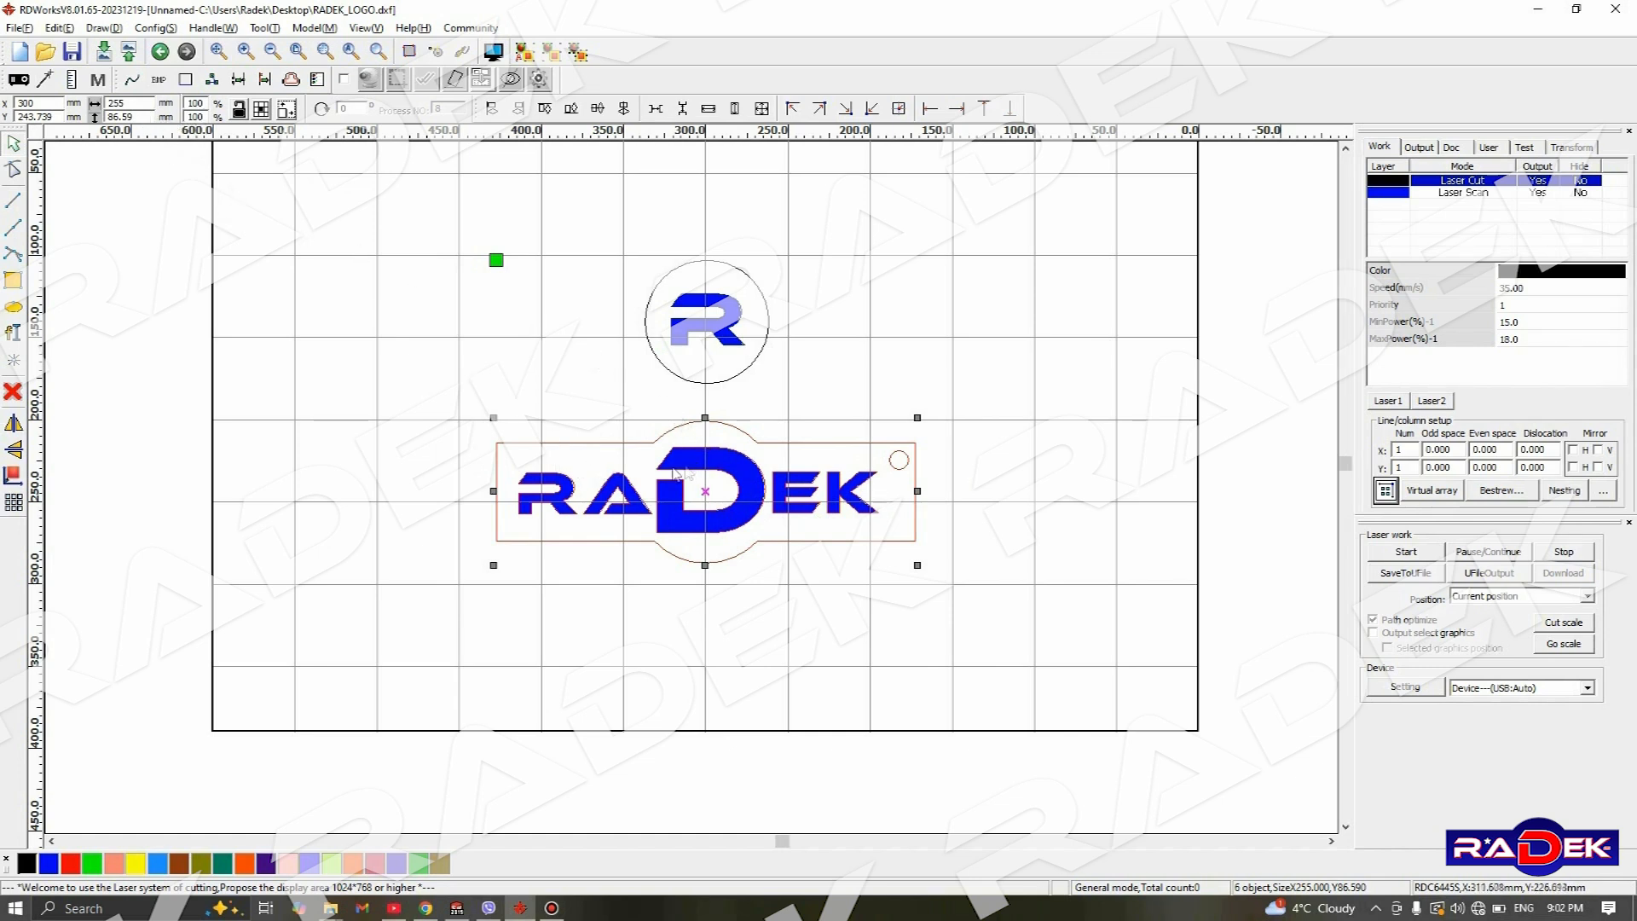
left_click(490, 390)
left_click_drag(452, 384, 1183, 661)
double_click(118, 103)
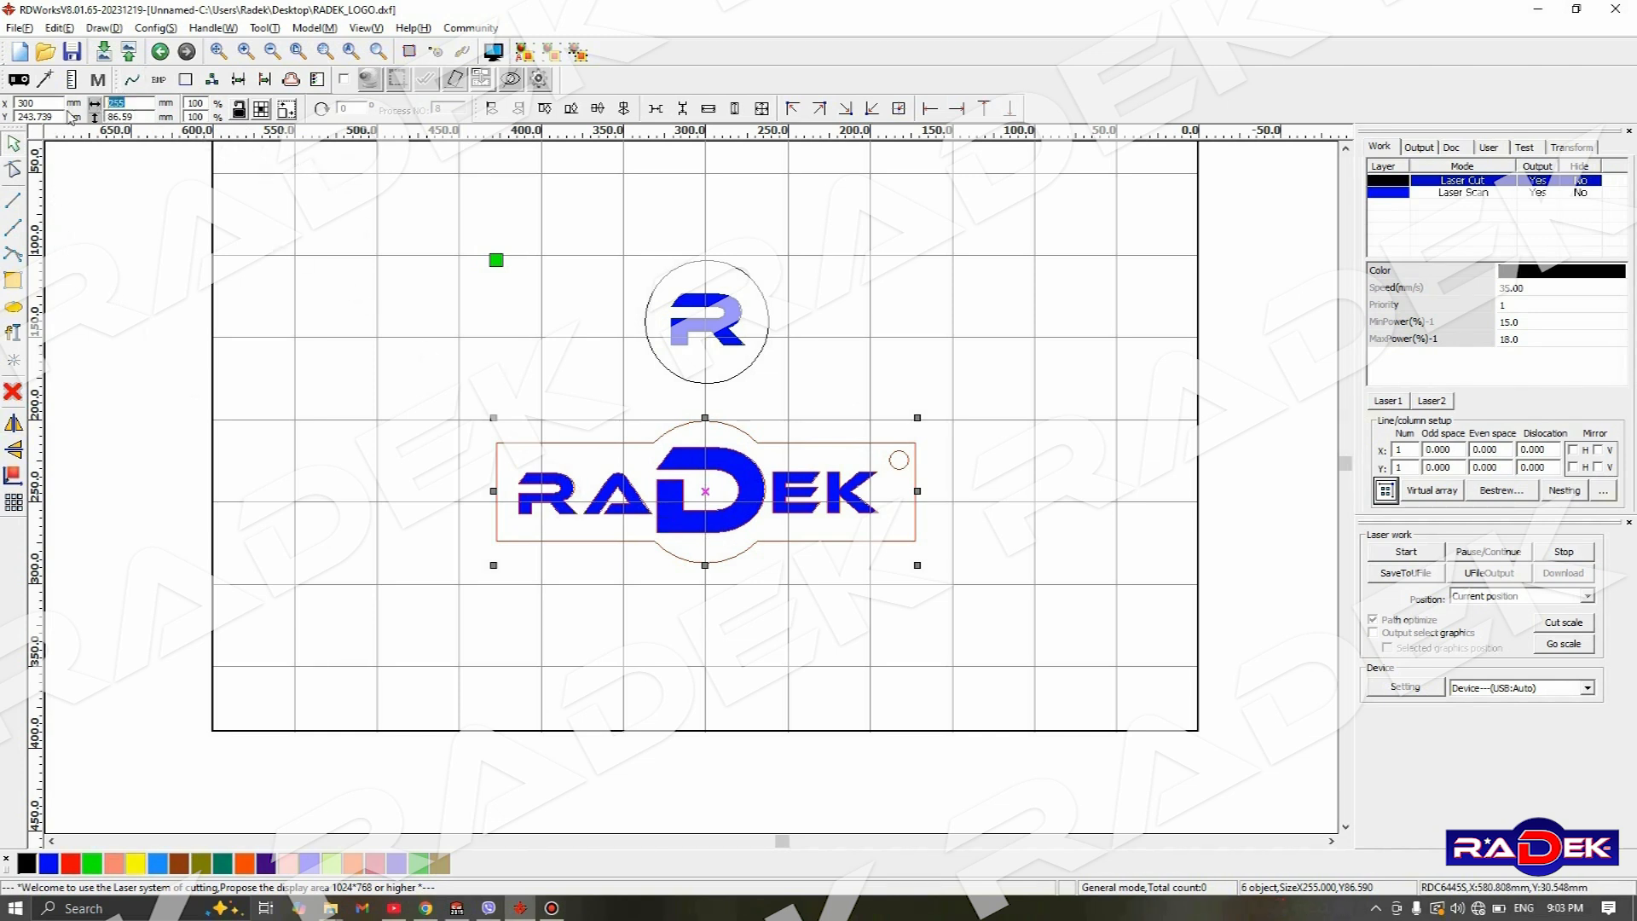
type("8")
double_click(120, 103)
key("Return")
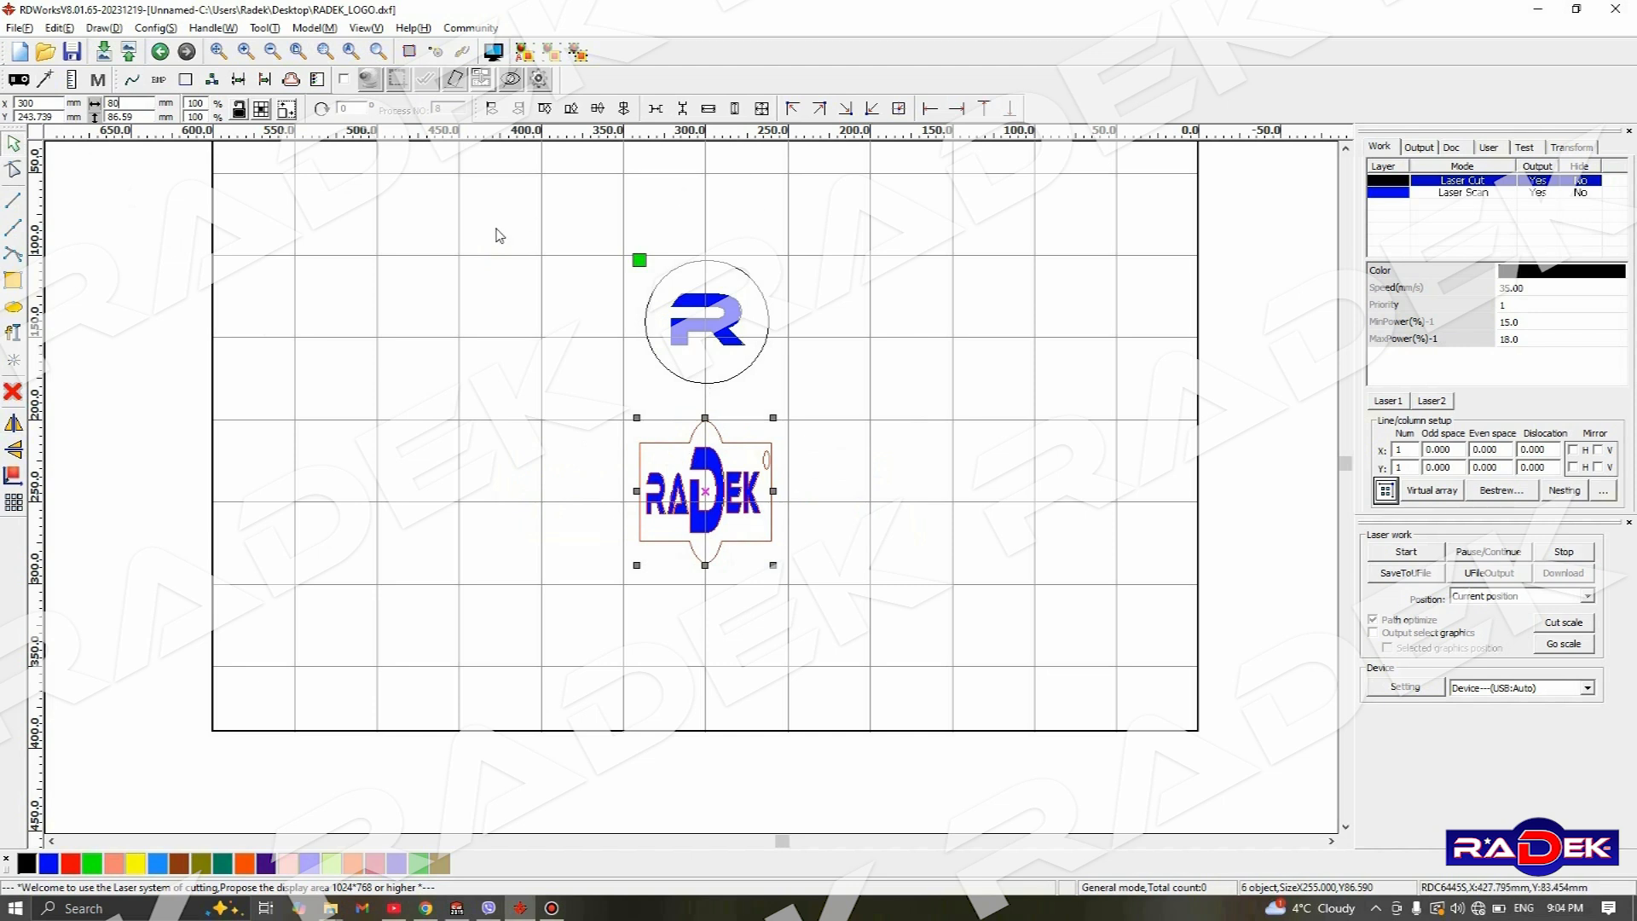
key("ctrl+z")
- Lock the aspect ratio and resize the whole RADEK nameplate to 80 mm wide
left_click_drag(418, 401, 1068, 573)
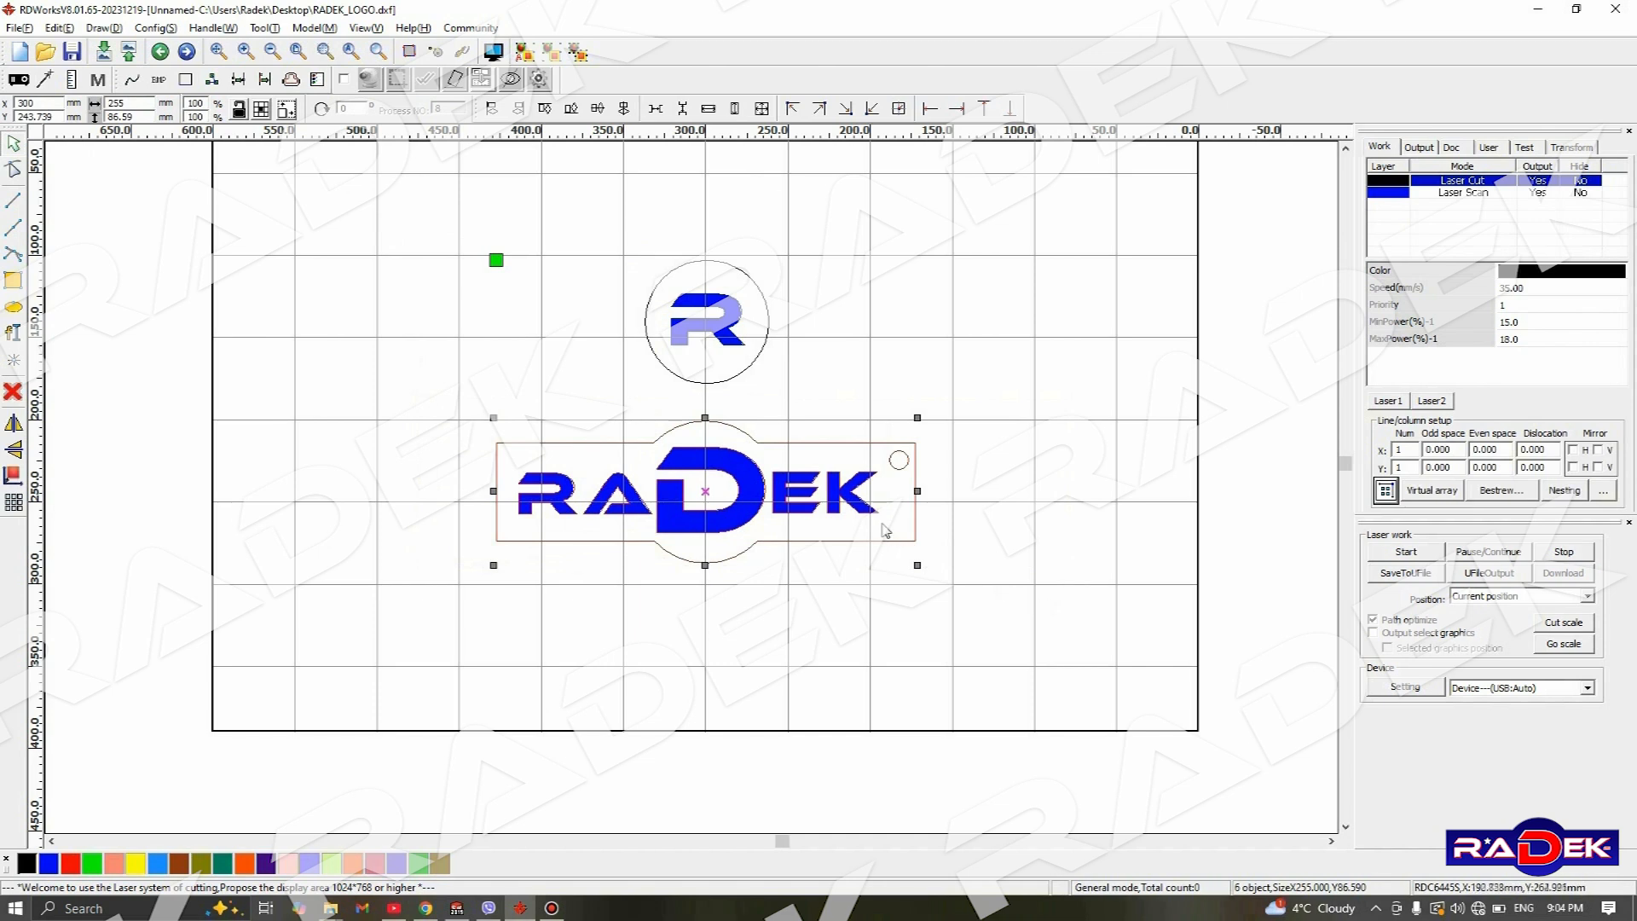
left_click(238, 115)
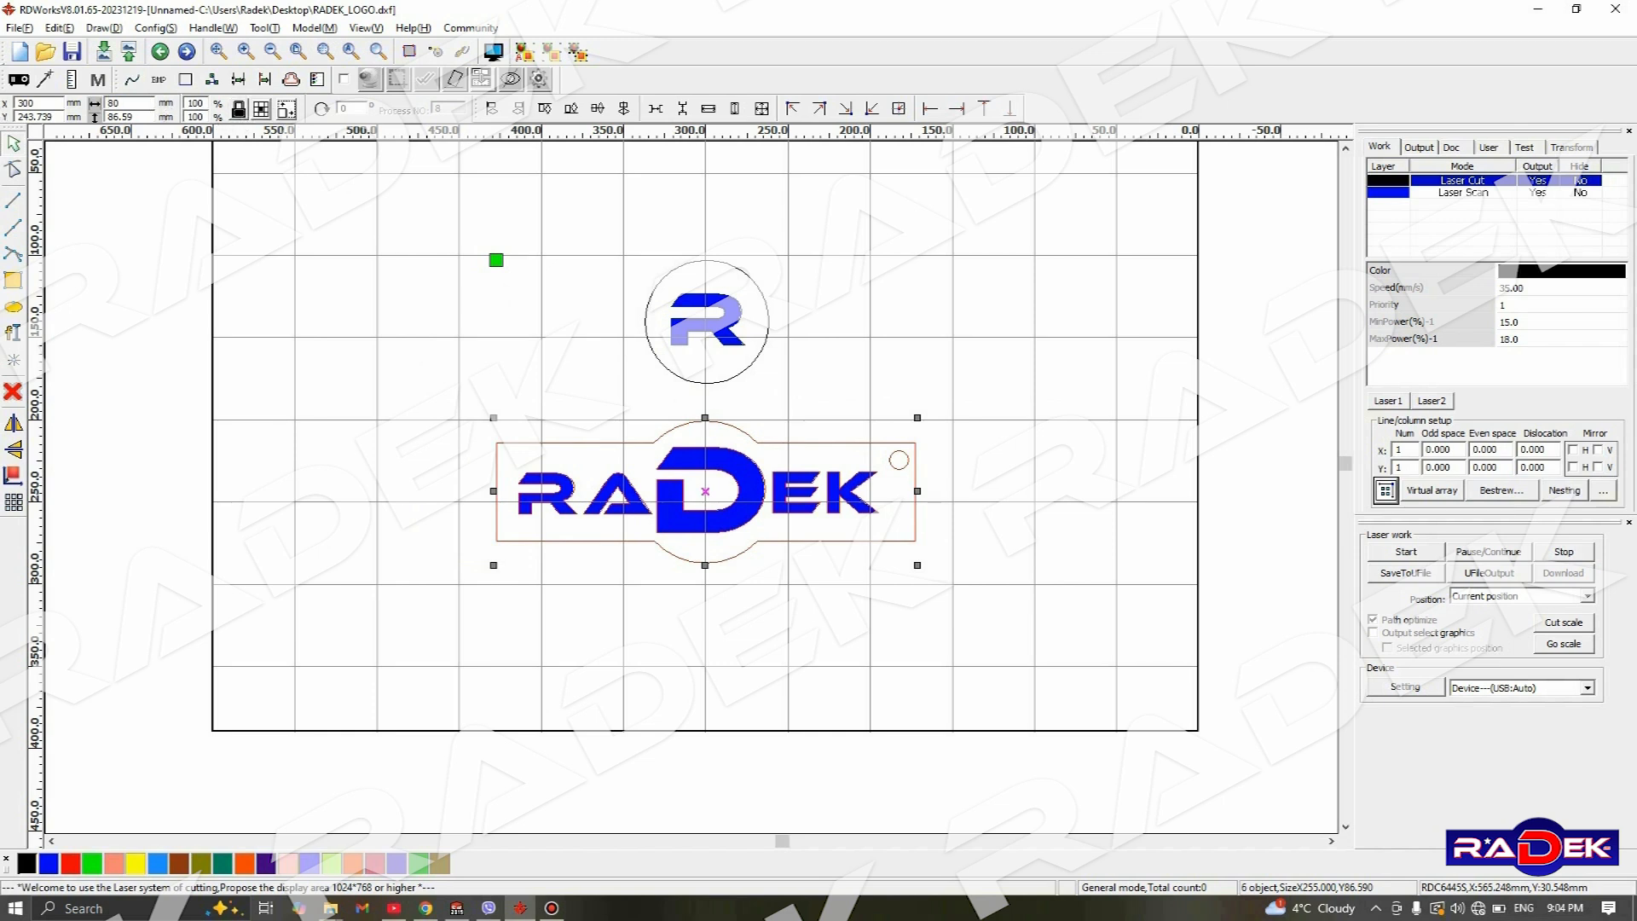
key("Return")
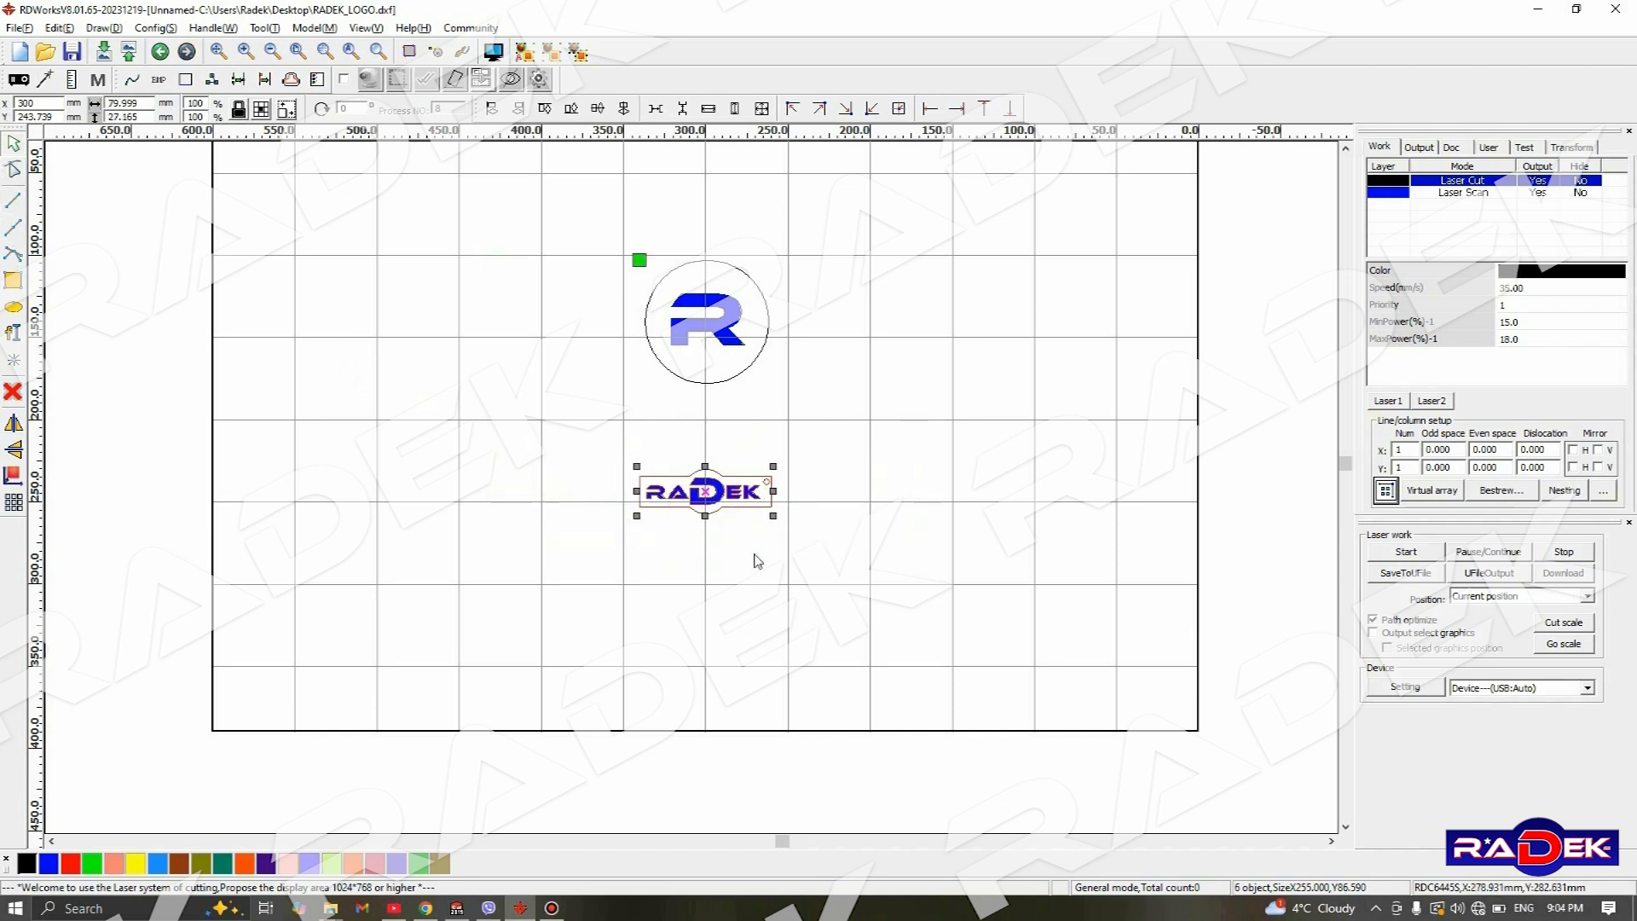
- Scale the nameplate up proportionally by percentage to about 84 mm wide, and reselect all of its parts
scroll(735, 527, "up", 3)
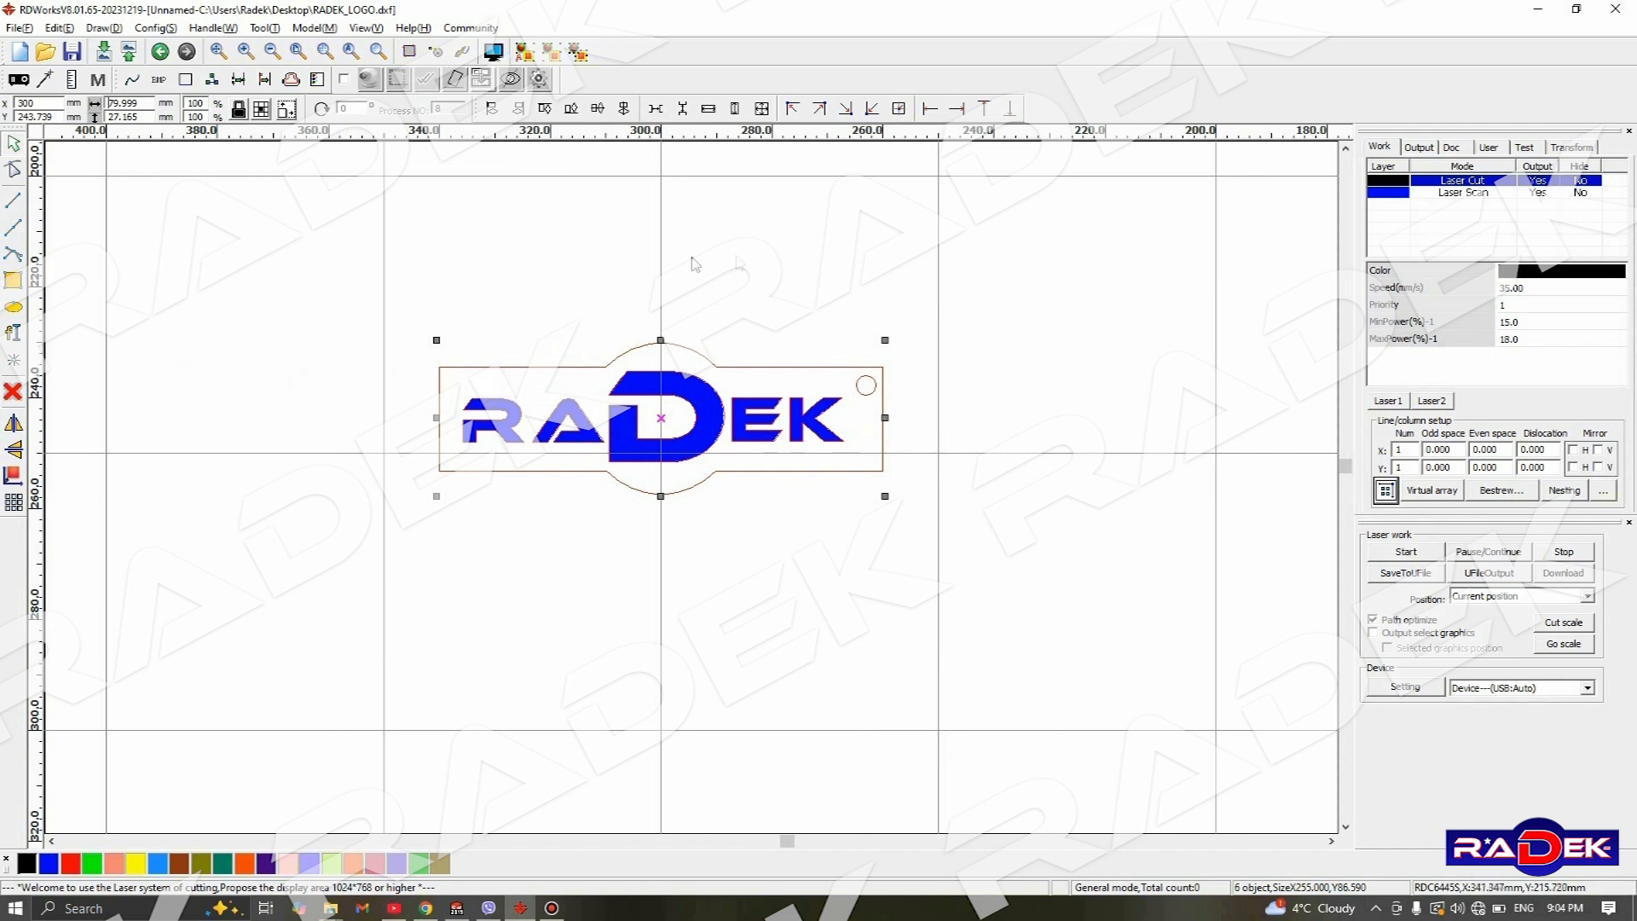
double_click(195, 103)
type("1")
key("Return")
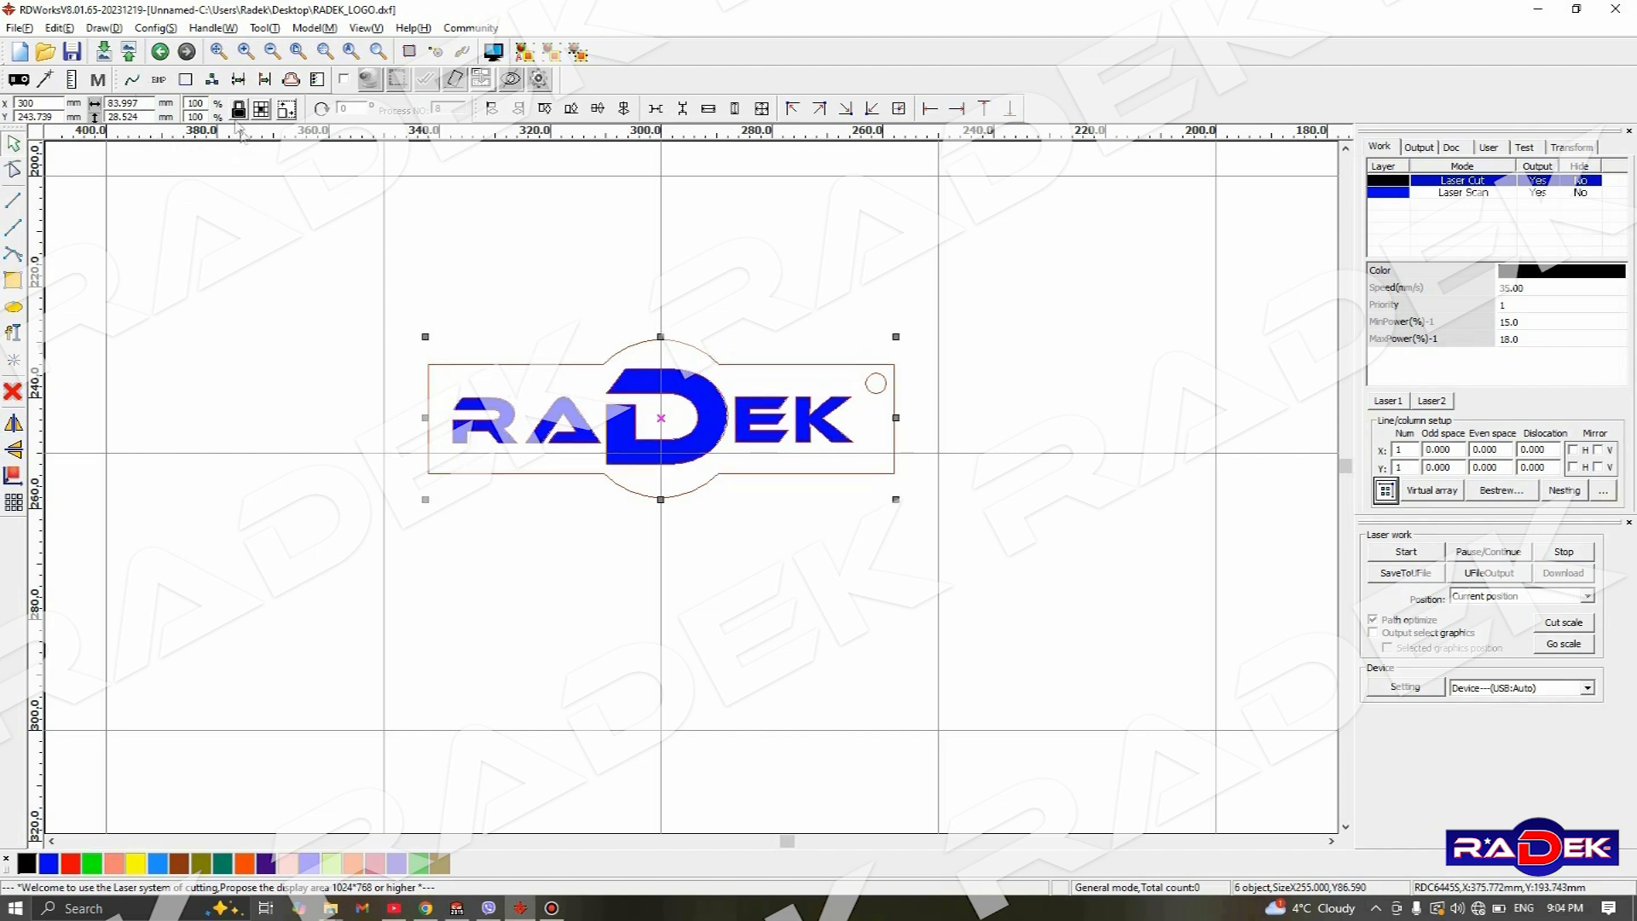
left_click(537, 322)
left_click_drag(339, 279, 1063, 676)
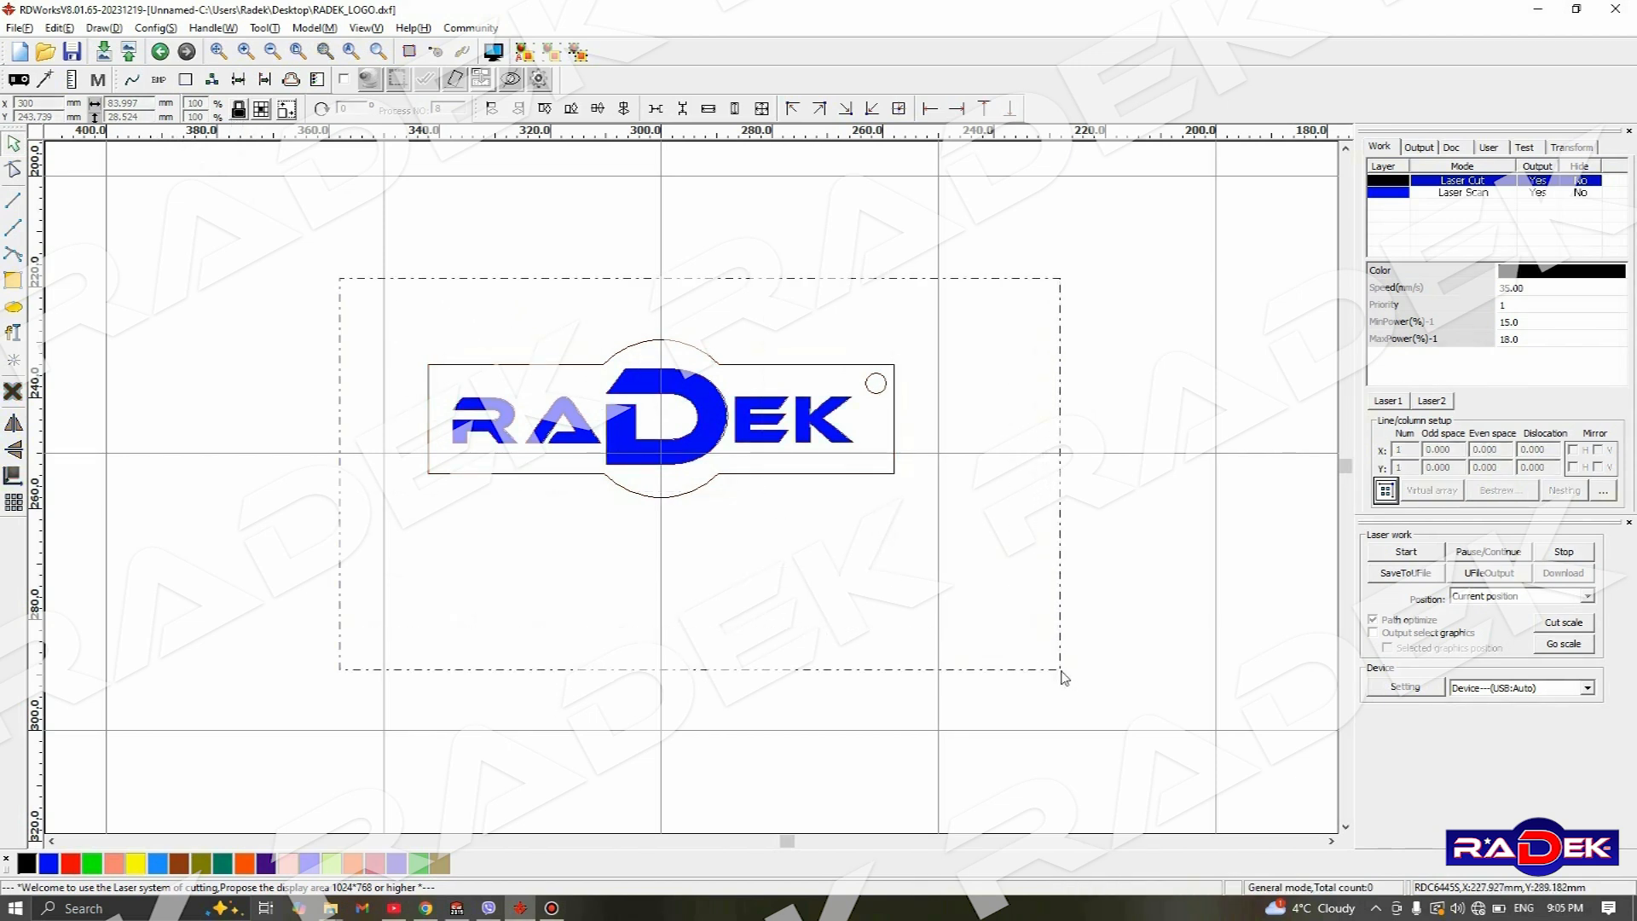
left_click_drag(1064, 678, 1063, 675)
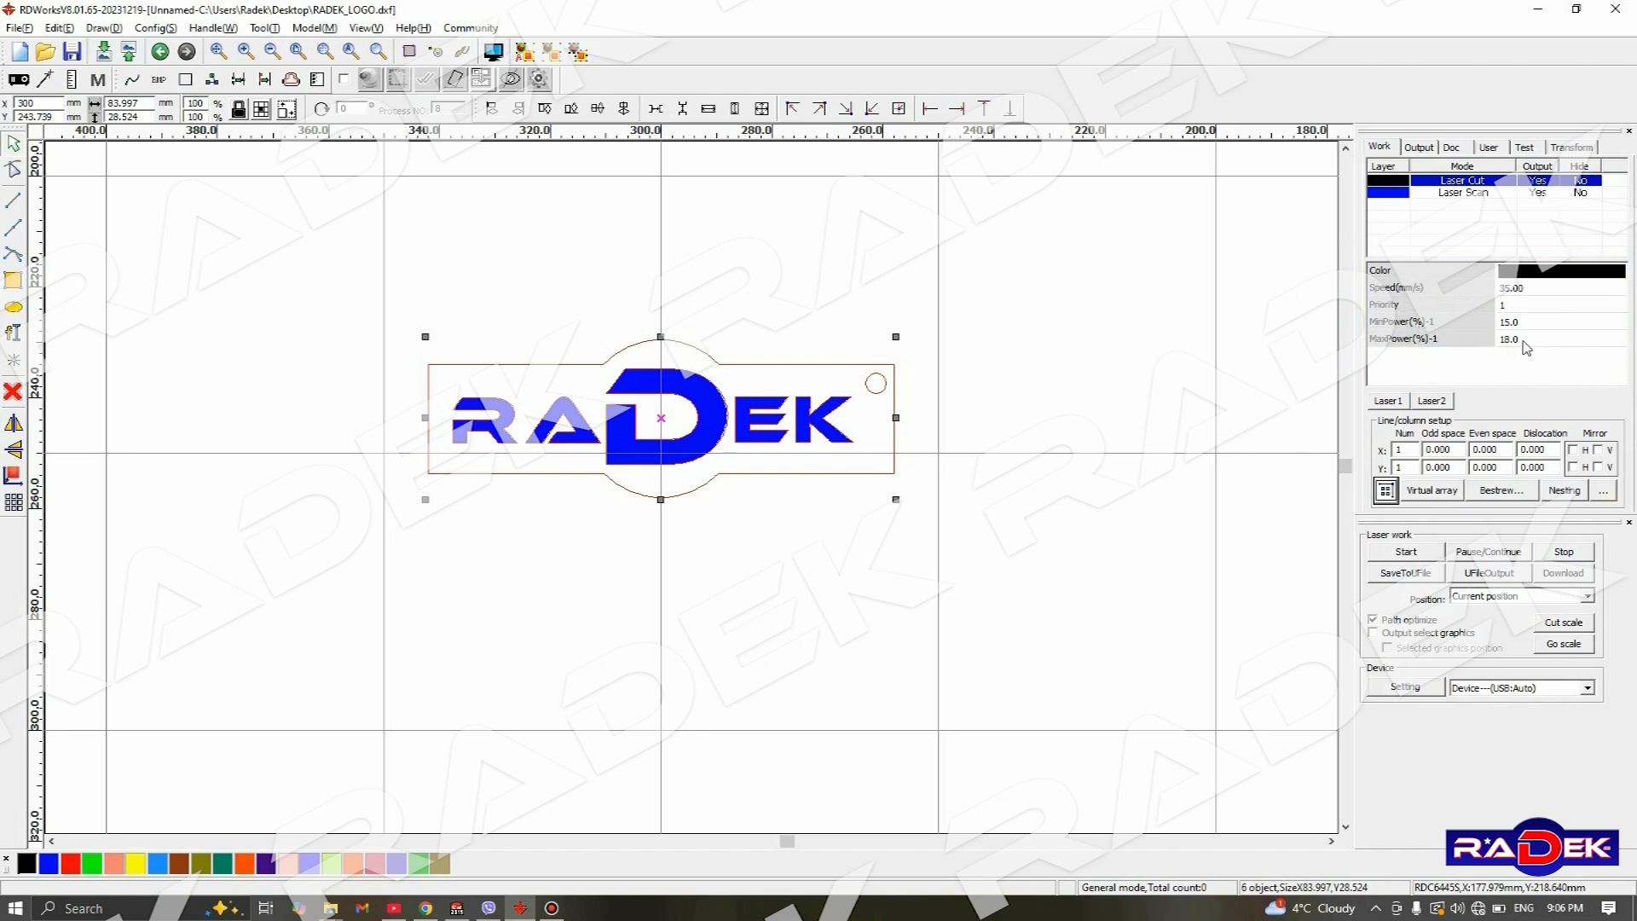
- Set the black Laser Cut layer's speed to 11 mm/s
left_click(1516, 290)
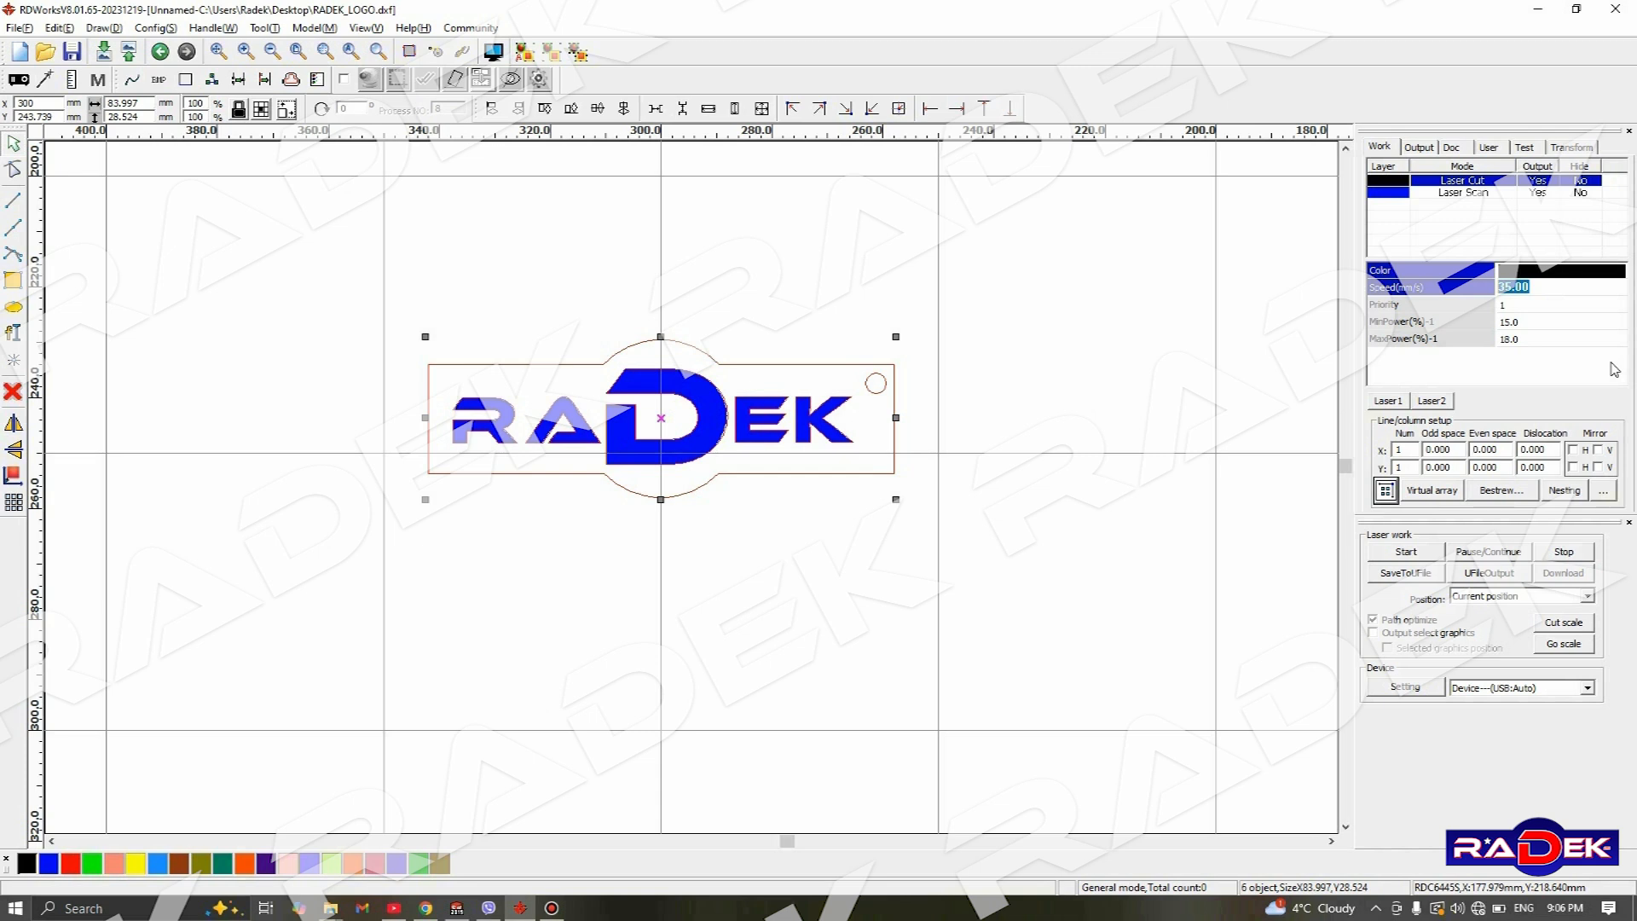
key("Right")
key("BackSpace")
key("BackSpace")
key("BackSpace")
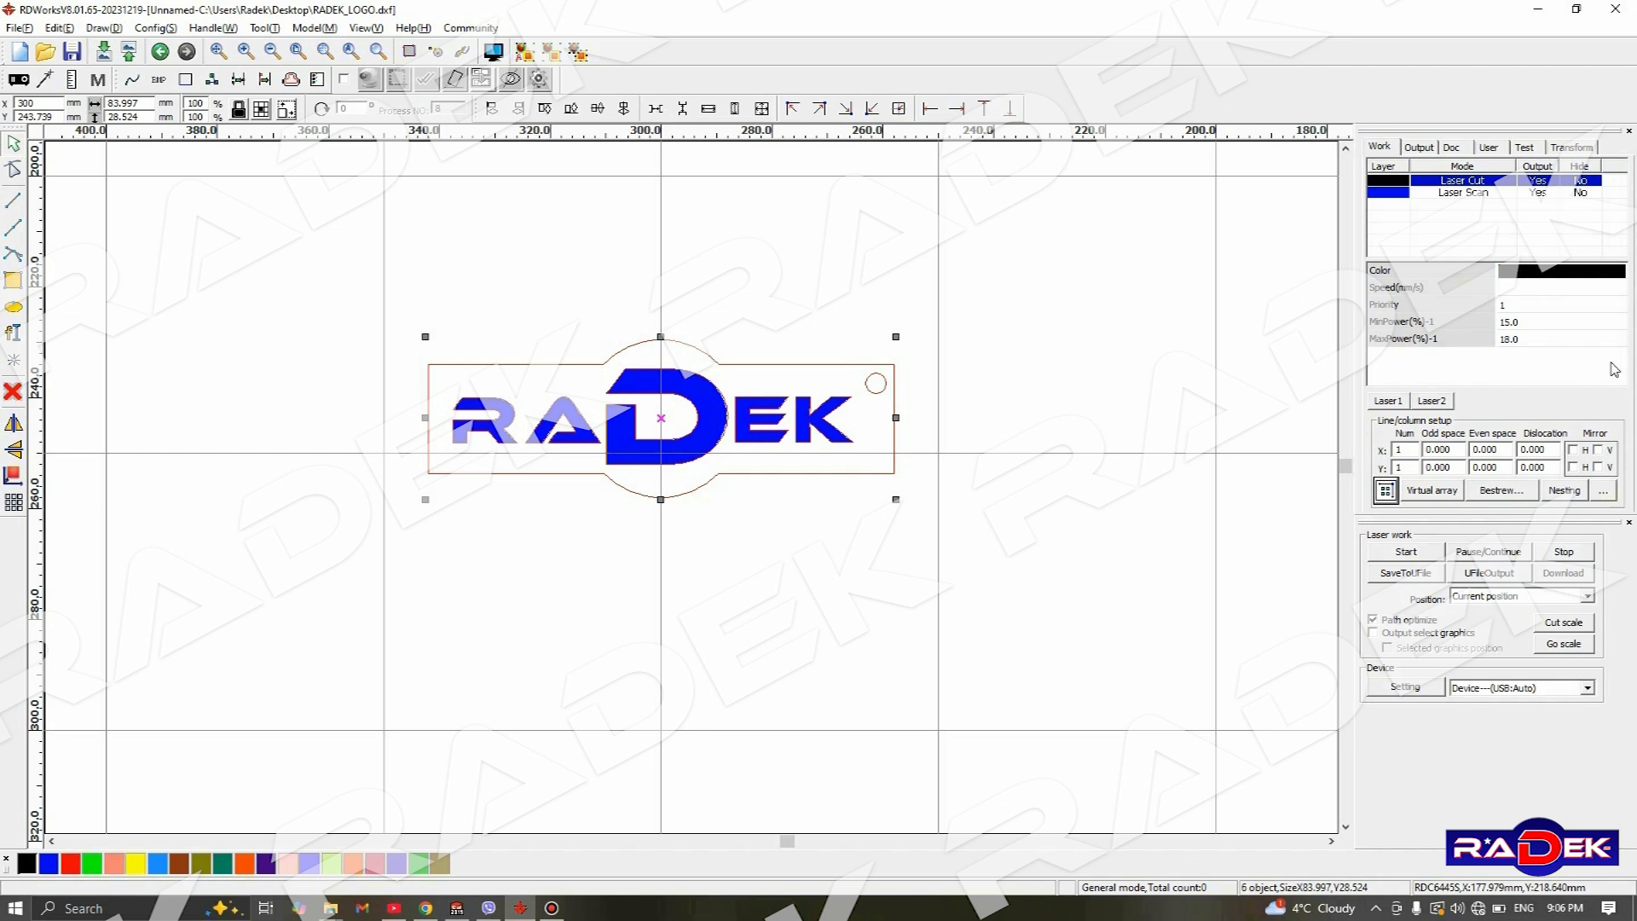
type("11")
left_click(1541, 322)
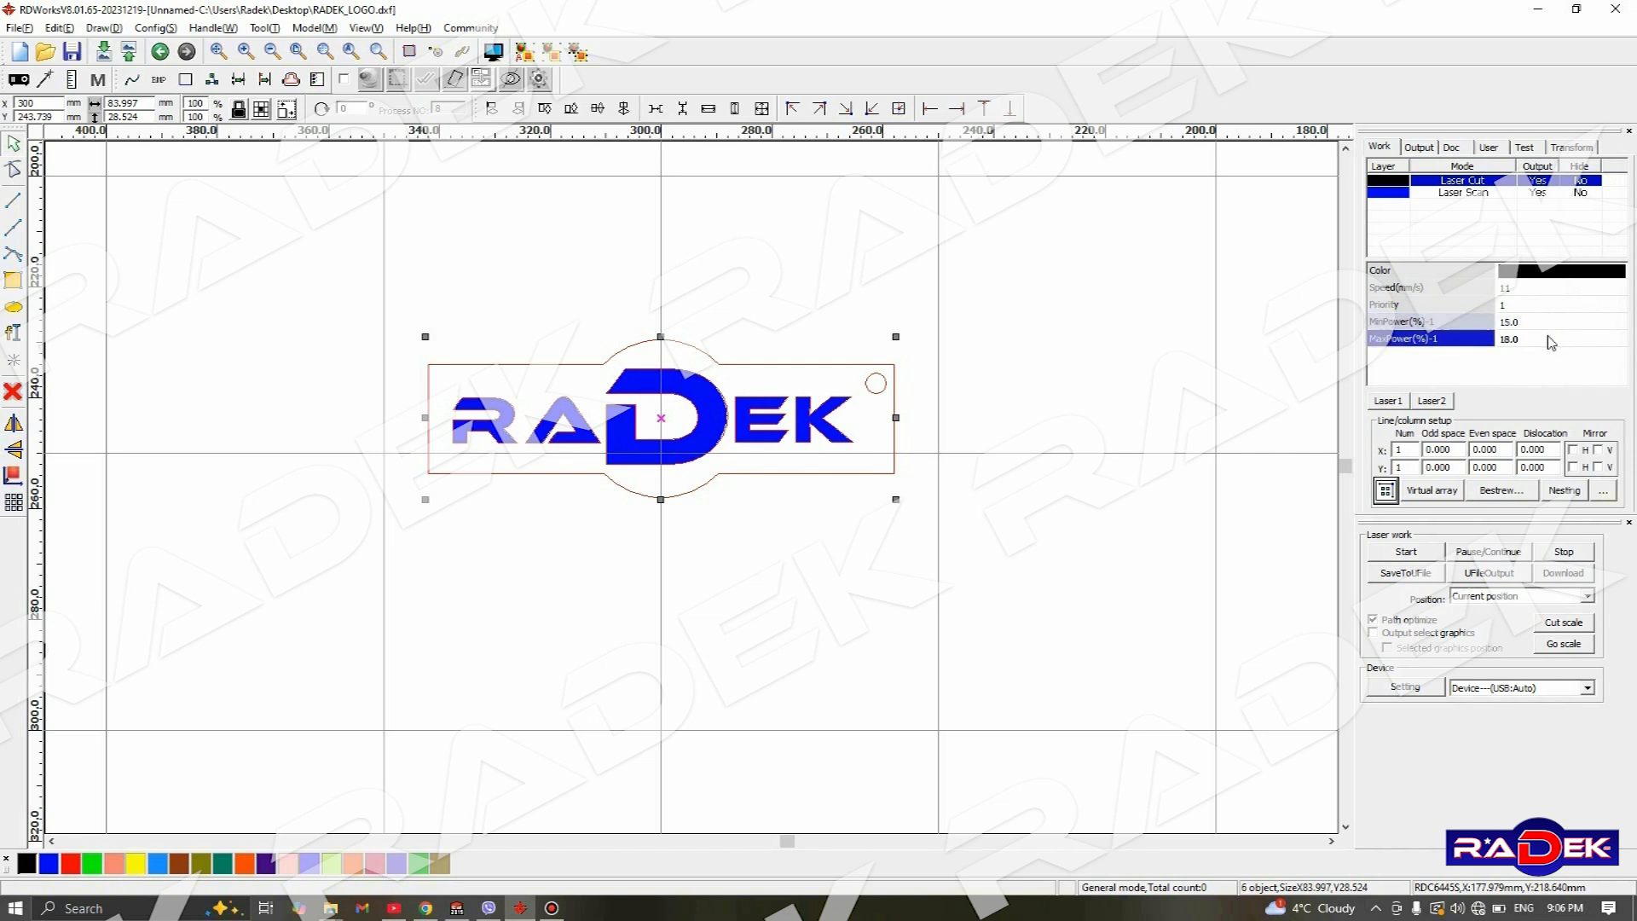
- Set the black Laser Cut layer's priority to 2 so that the blue Laser Scan layer runs first
left_click(1518, 304)
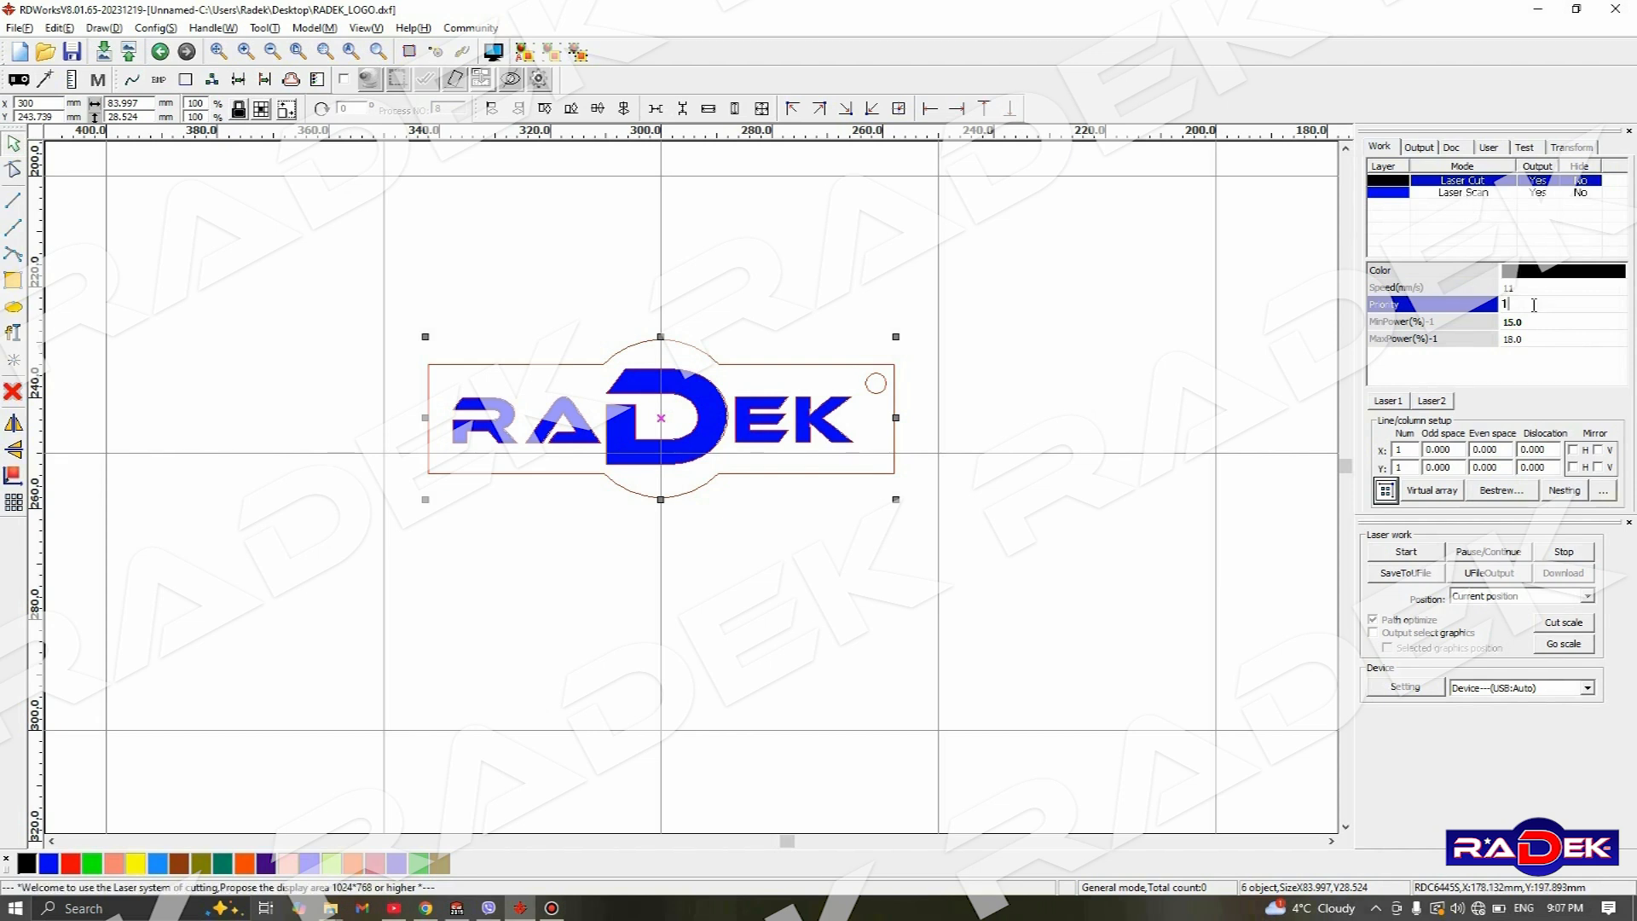
type("2")
key("Return")
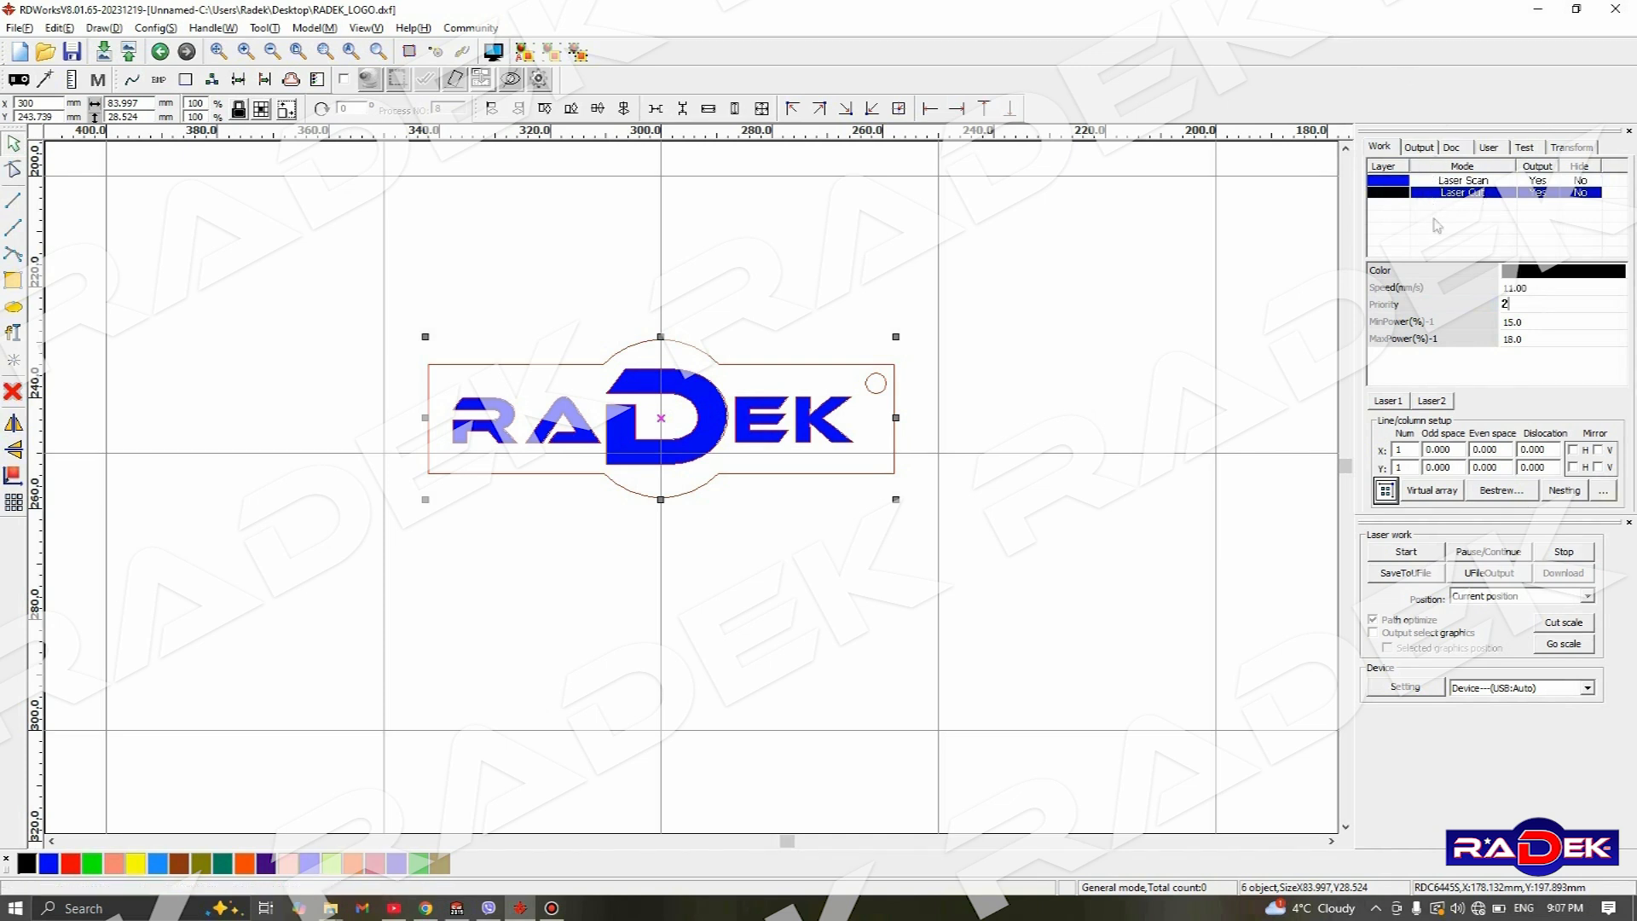
- Set the blue Laser Scan layer's speed to 295 mm/s
left_click(1431, 182)
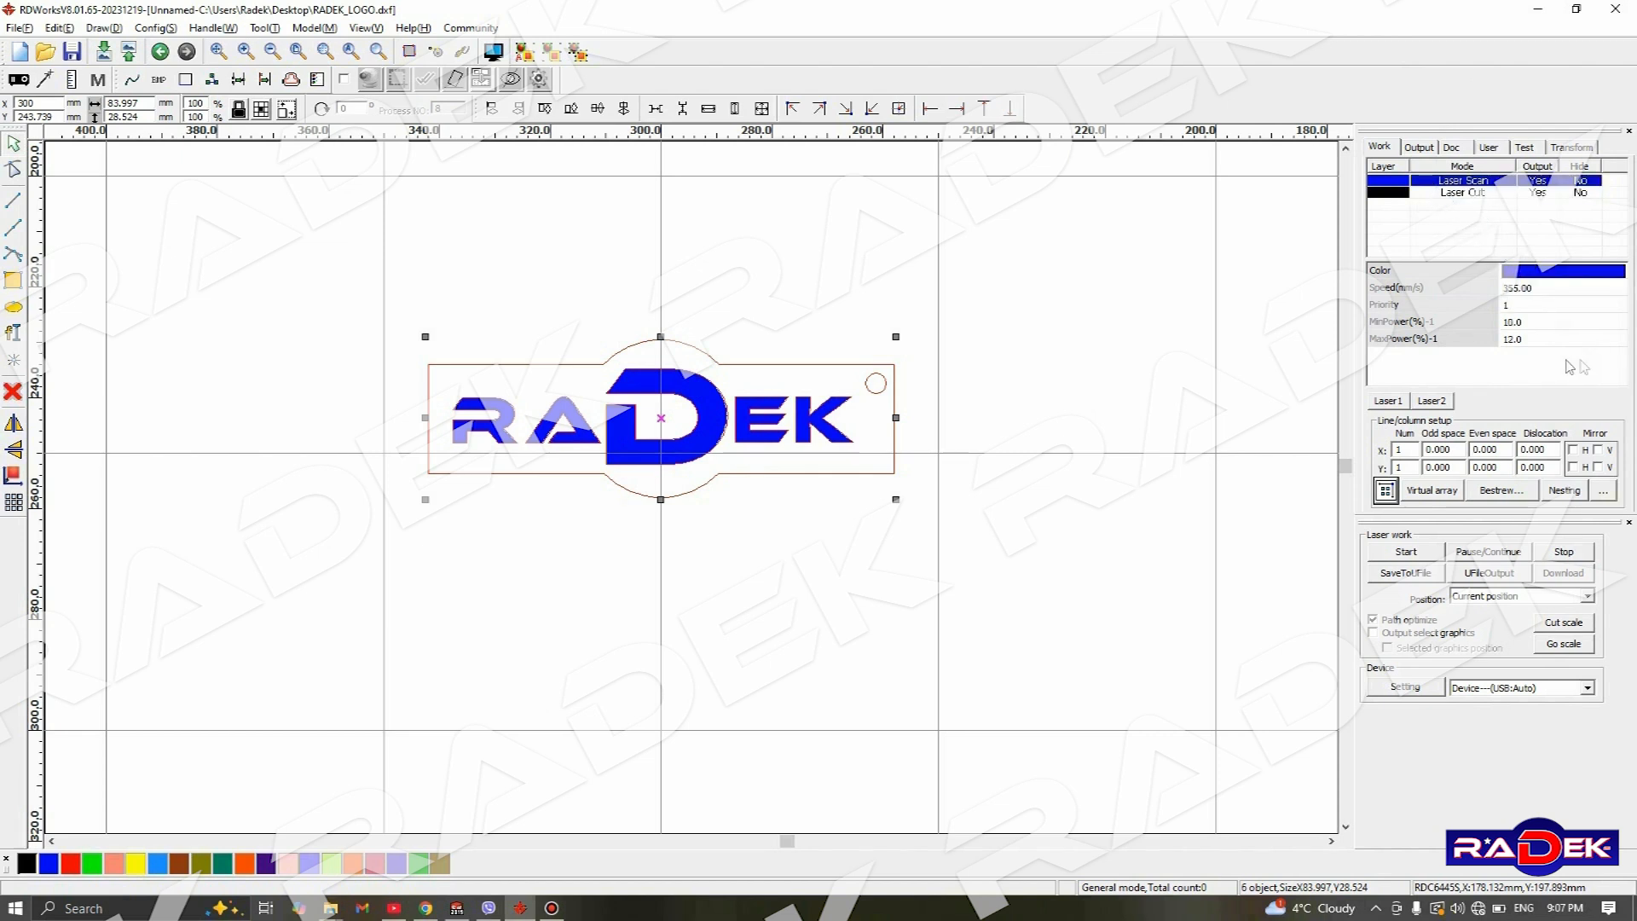
left_click(1516, 288)
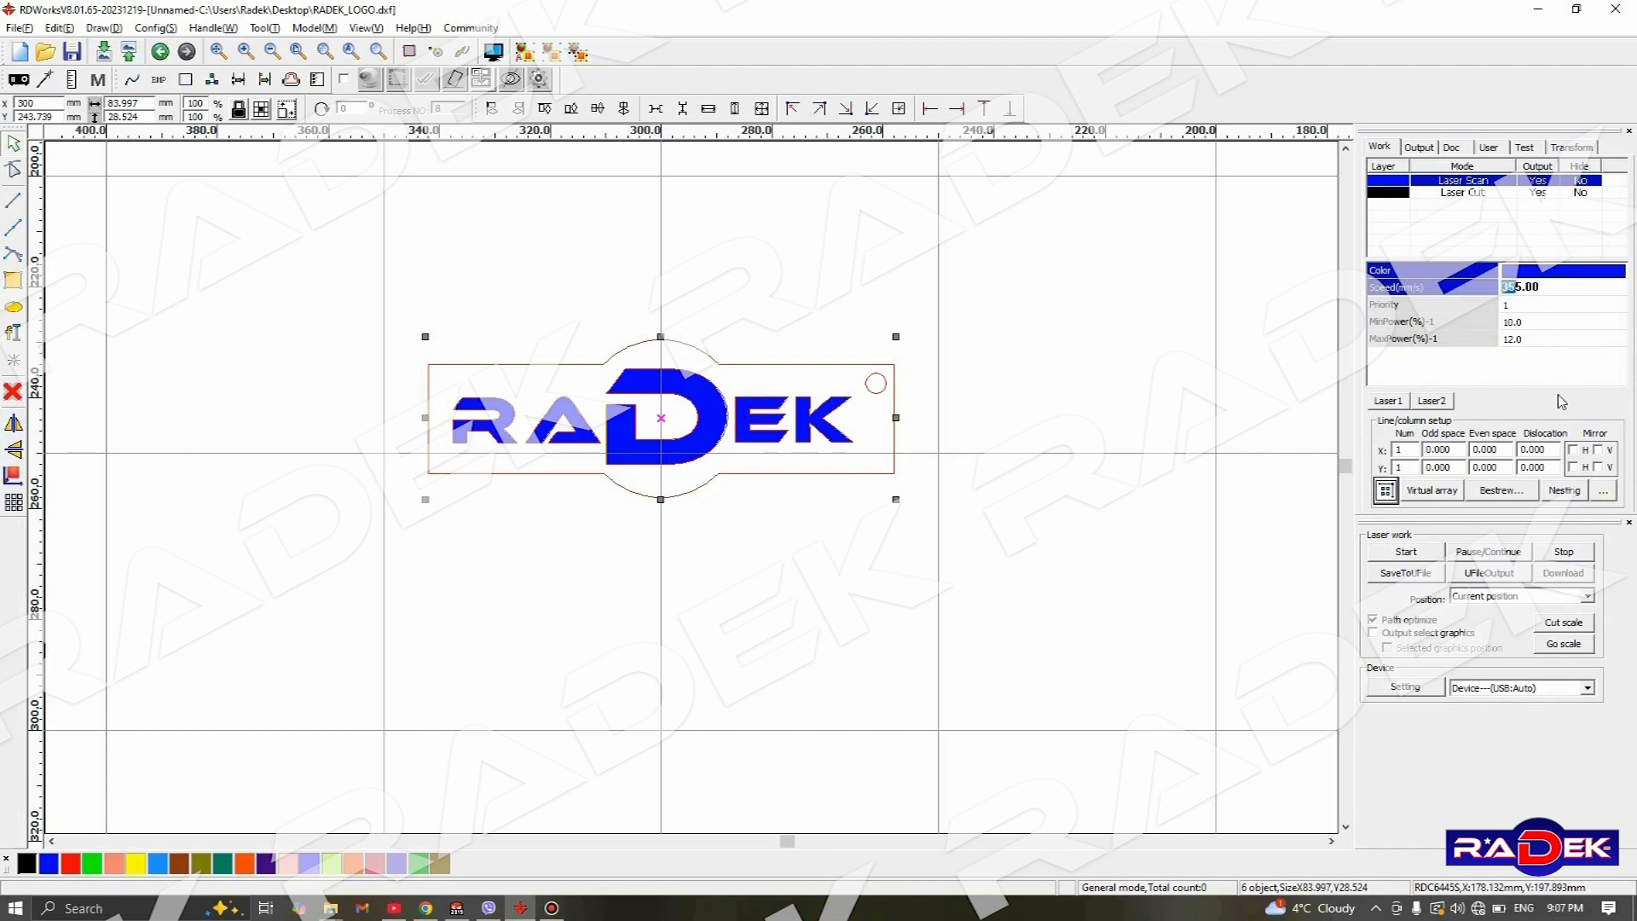
type("29")
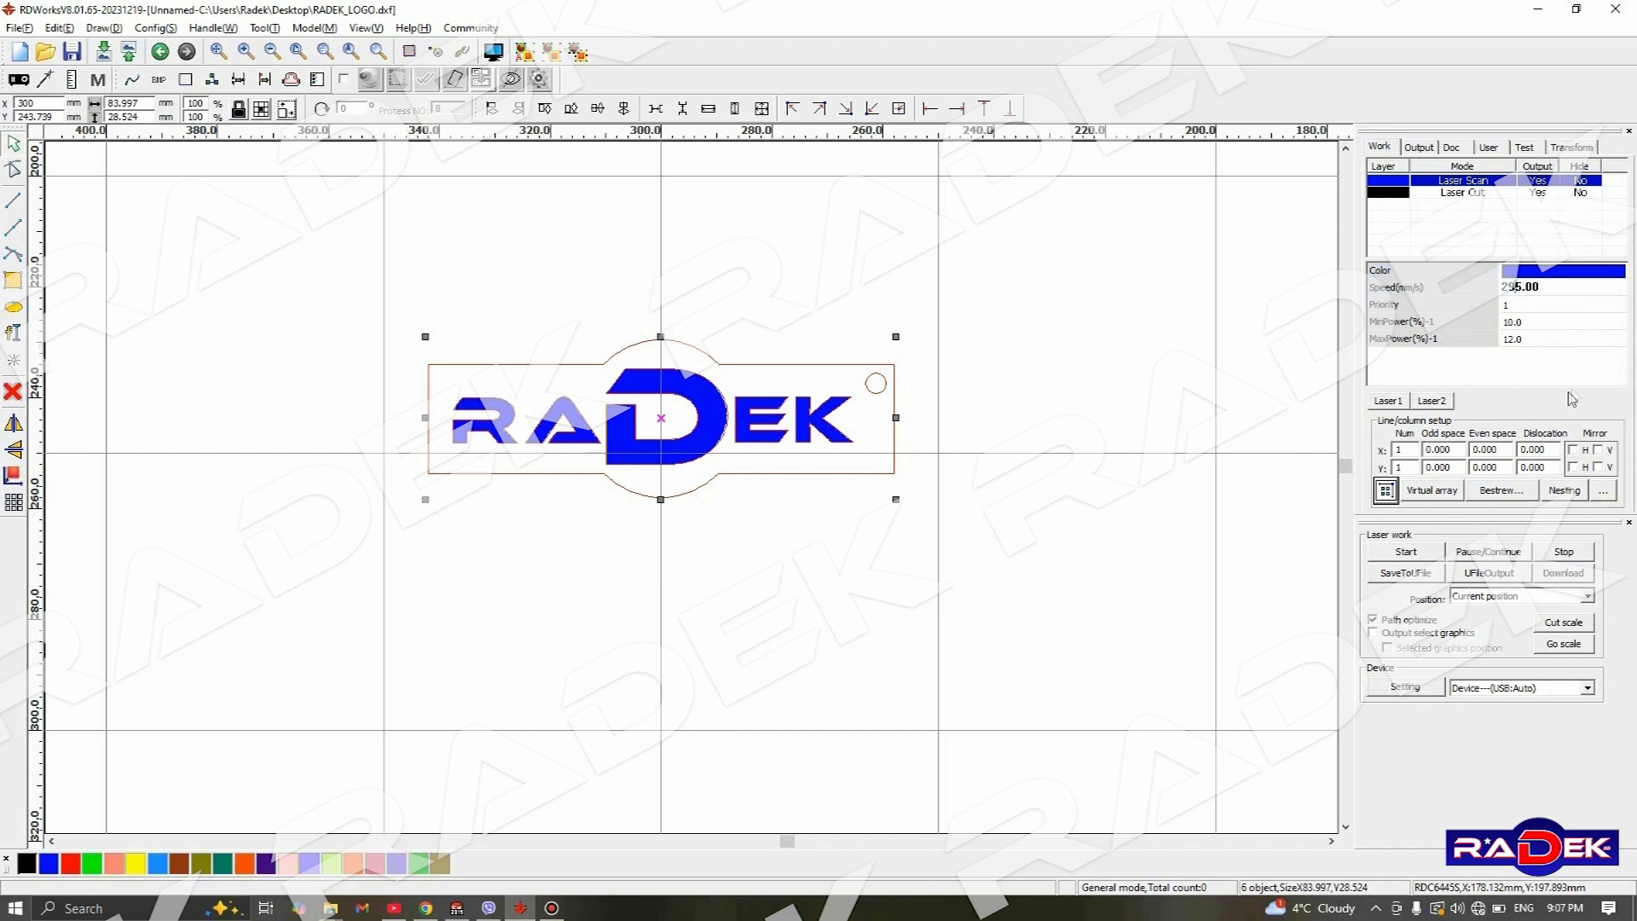
- Set the blue Laser Scan layer's minimum power to 12% and its maximum power to 14%
left_click(1515, 323)
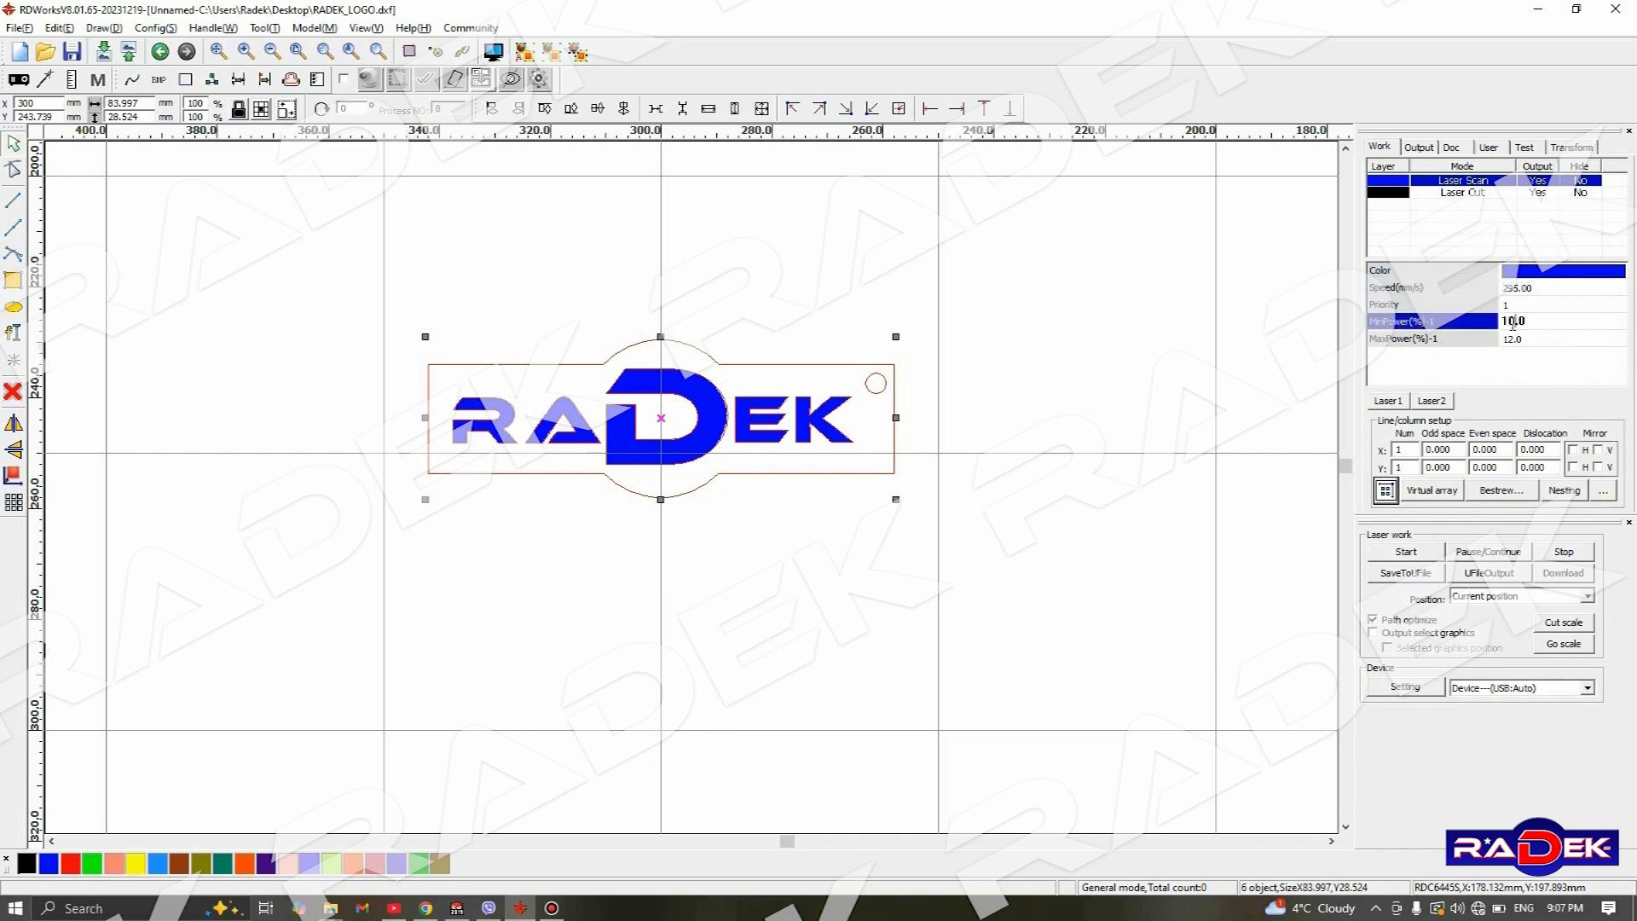
type("2")
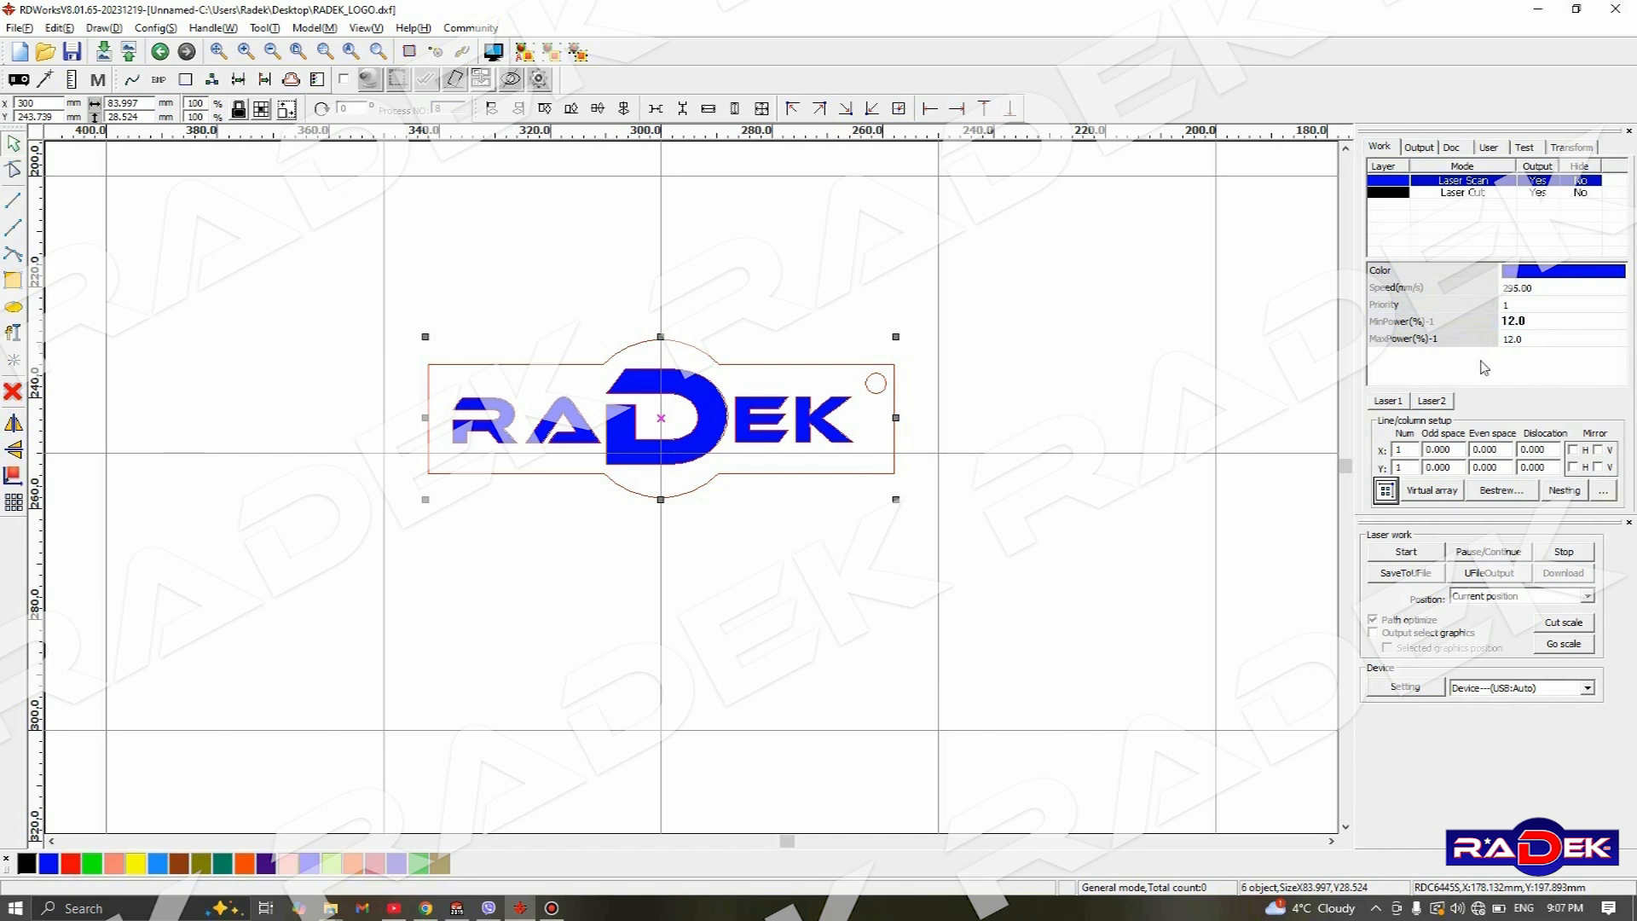
left_click(1510, 340)
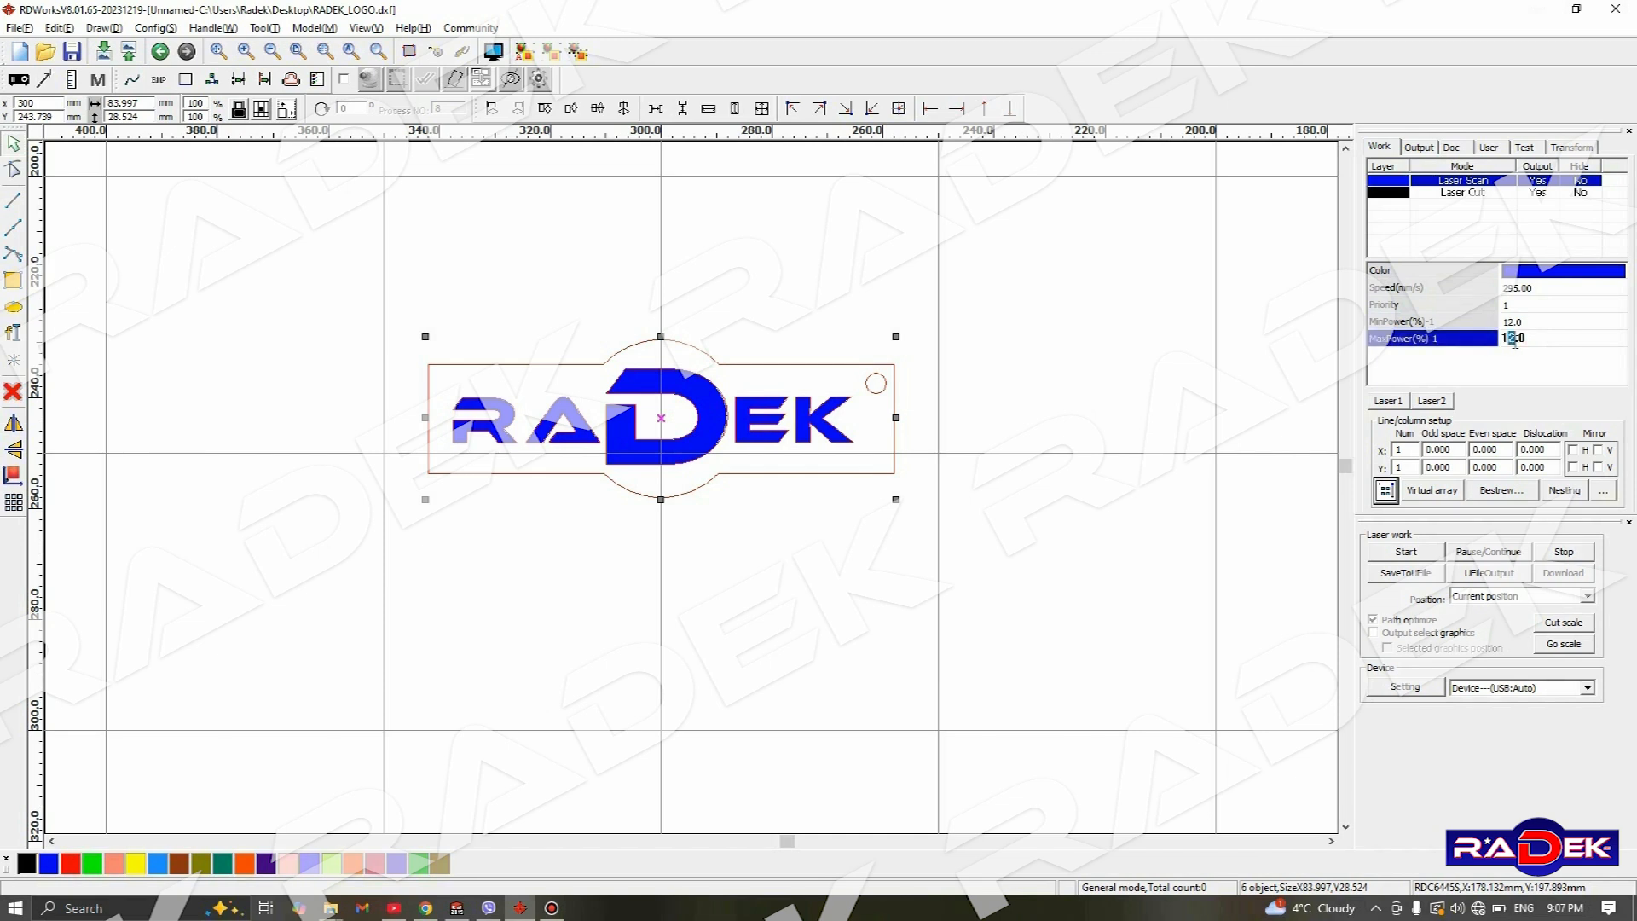
type("4")
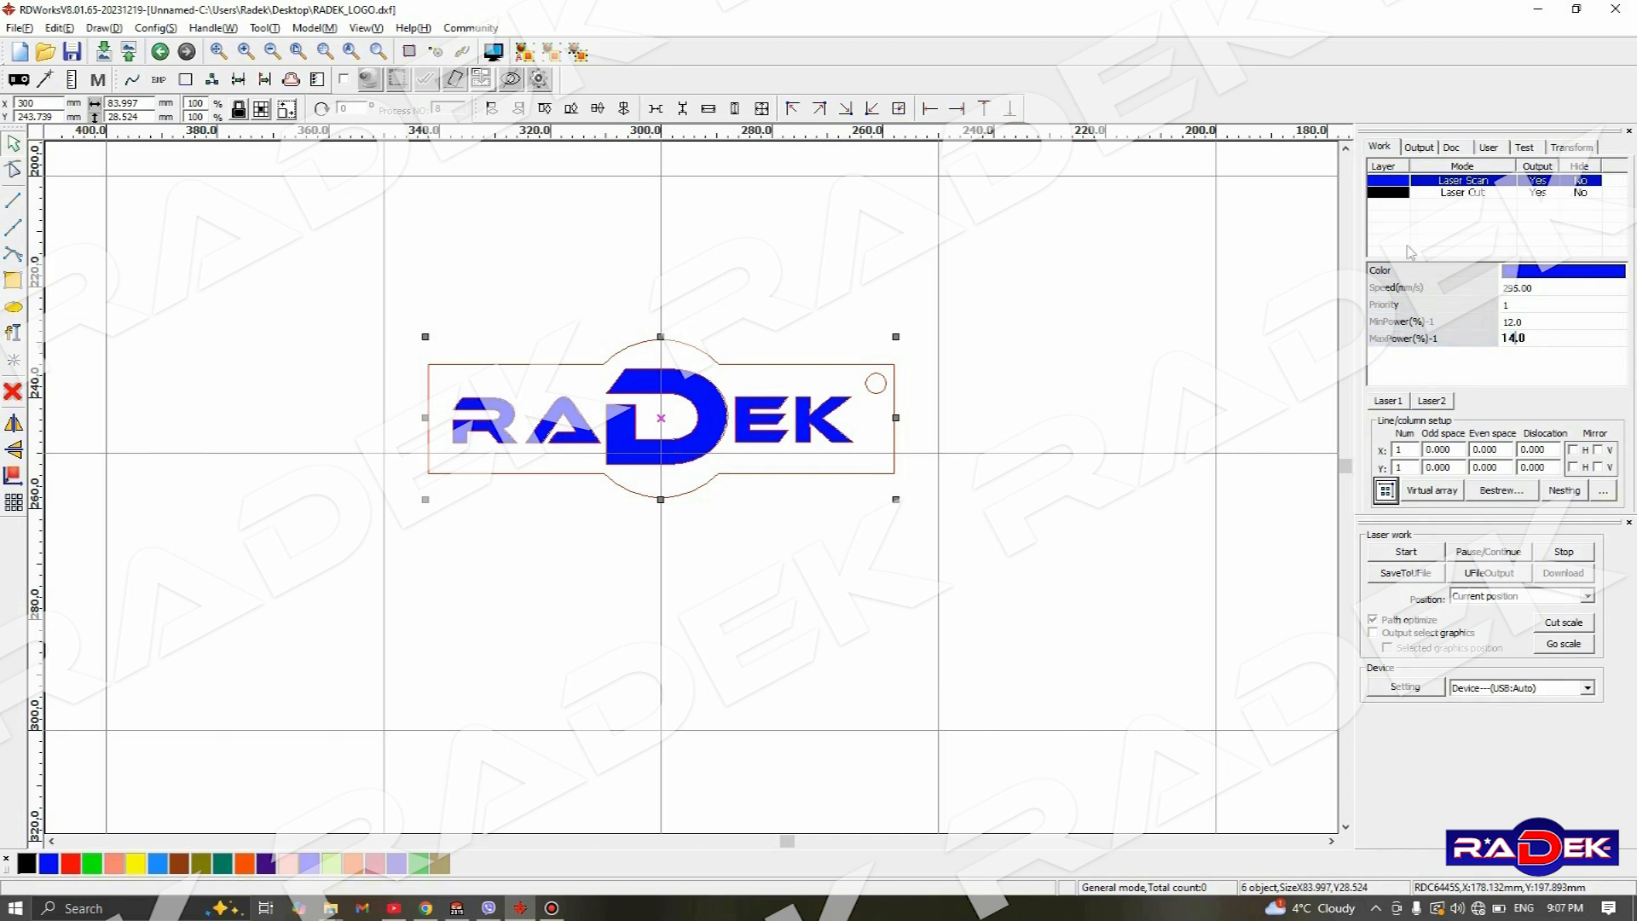
key("Return")
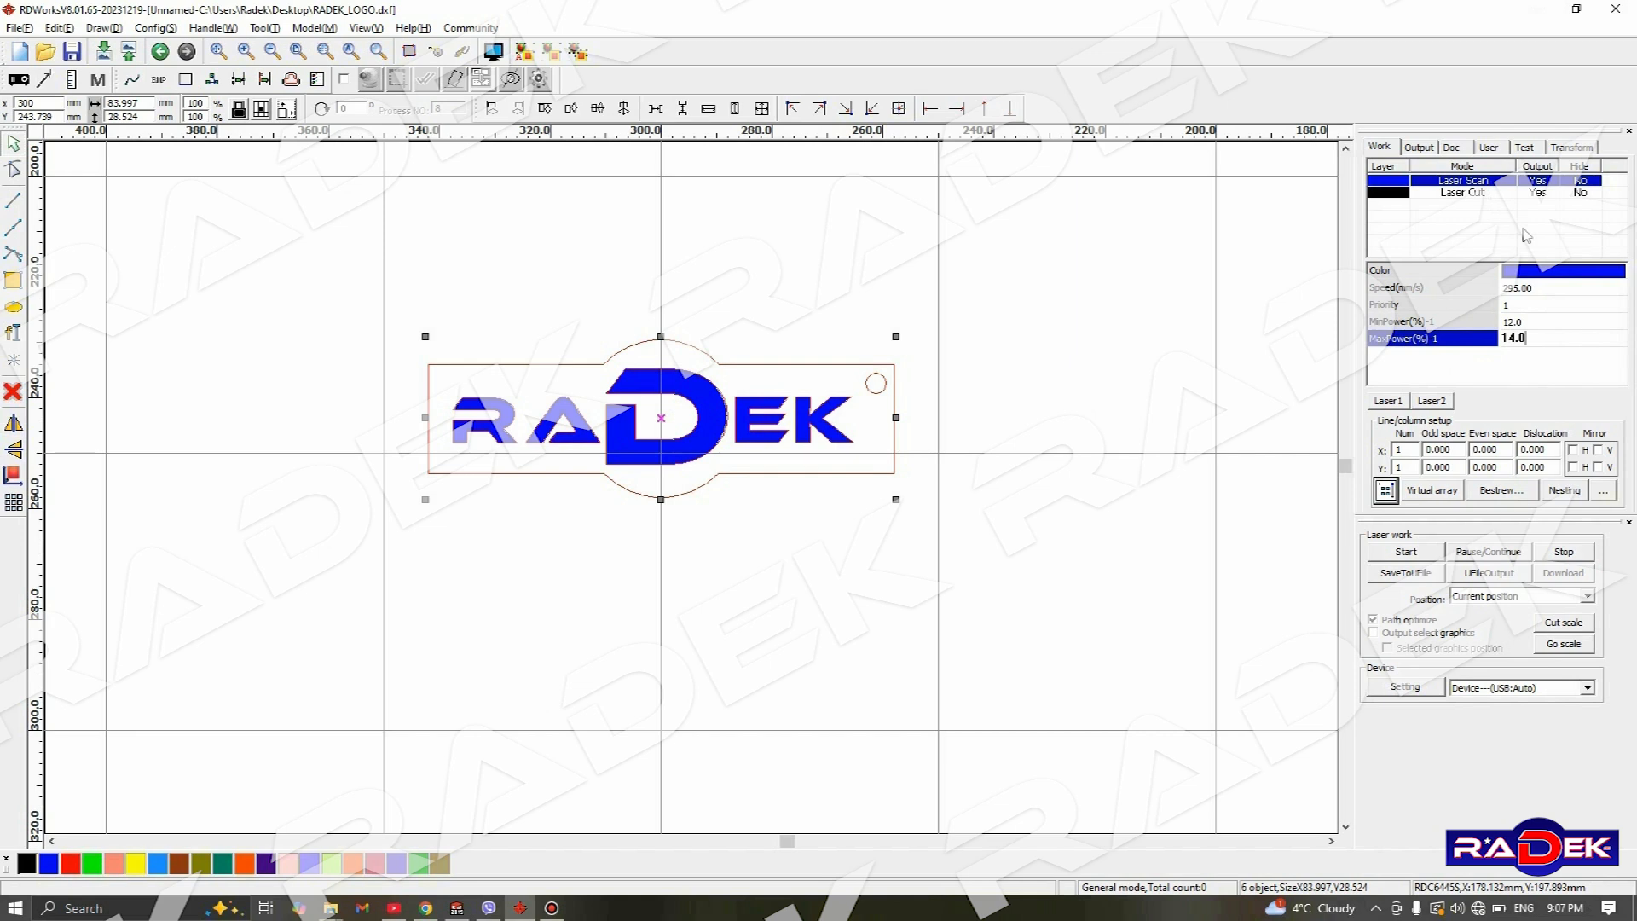
- Enable the blue Laser Scan layer's repeat number in its layer parameters, set it to 3, and switch the option off again
double_click(1488, 226)
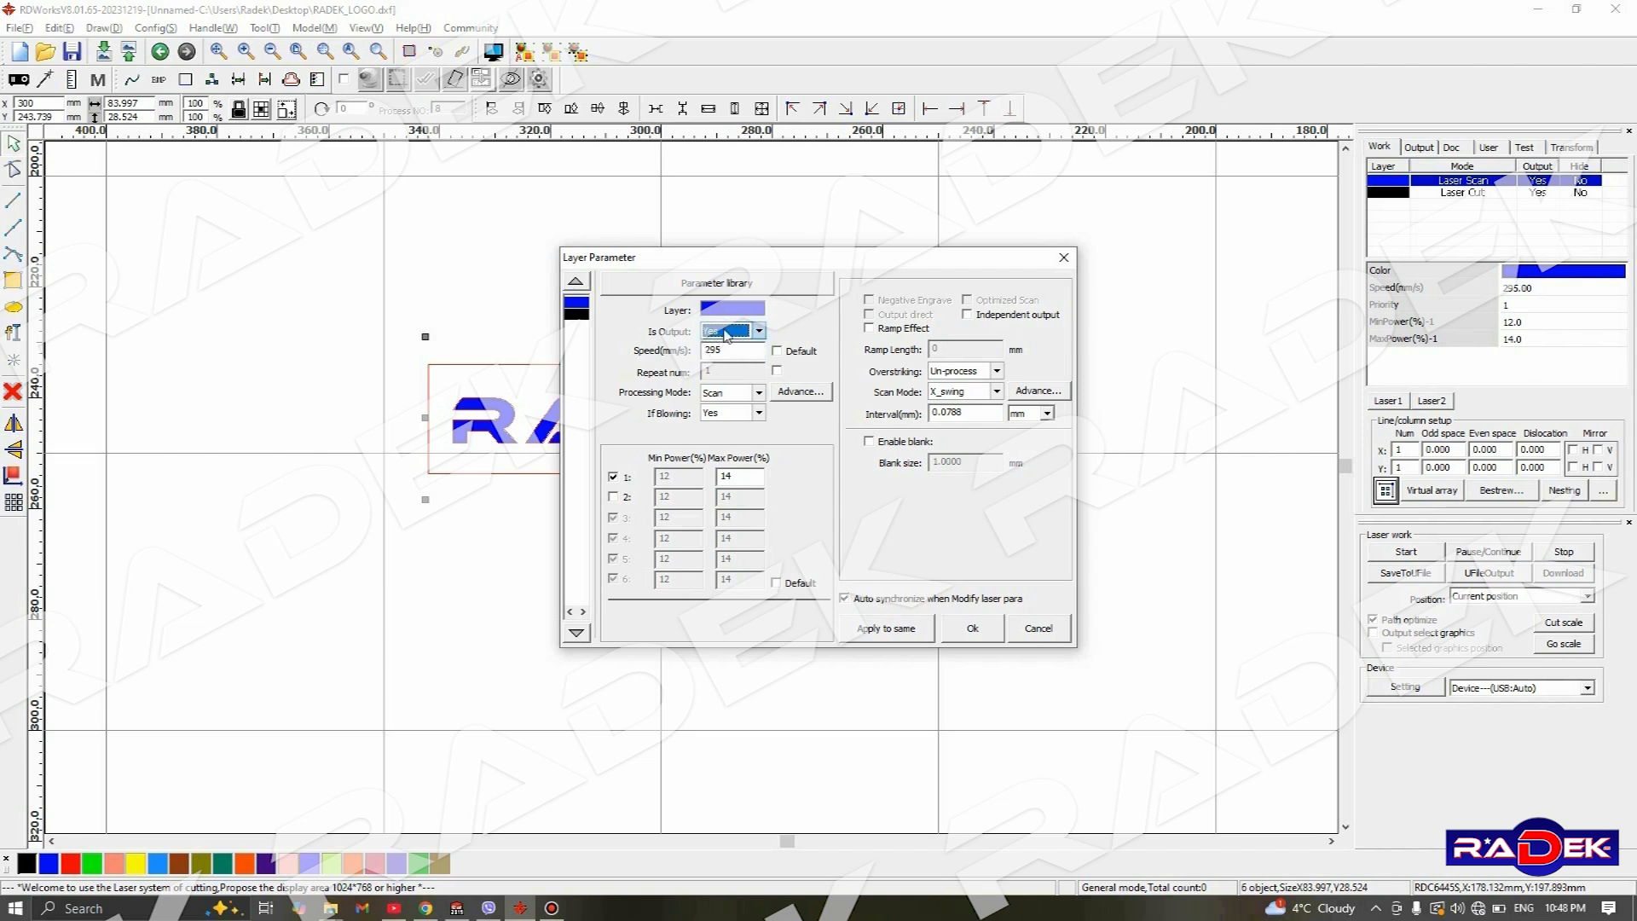
left_click(758, 331)
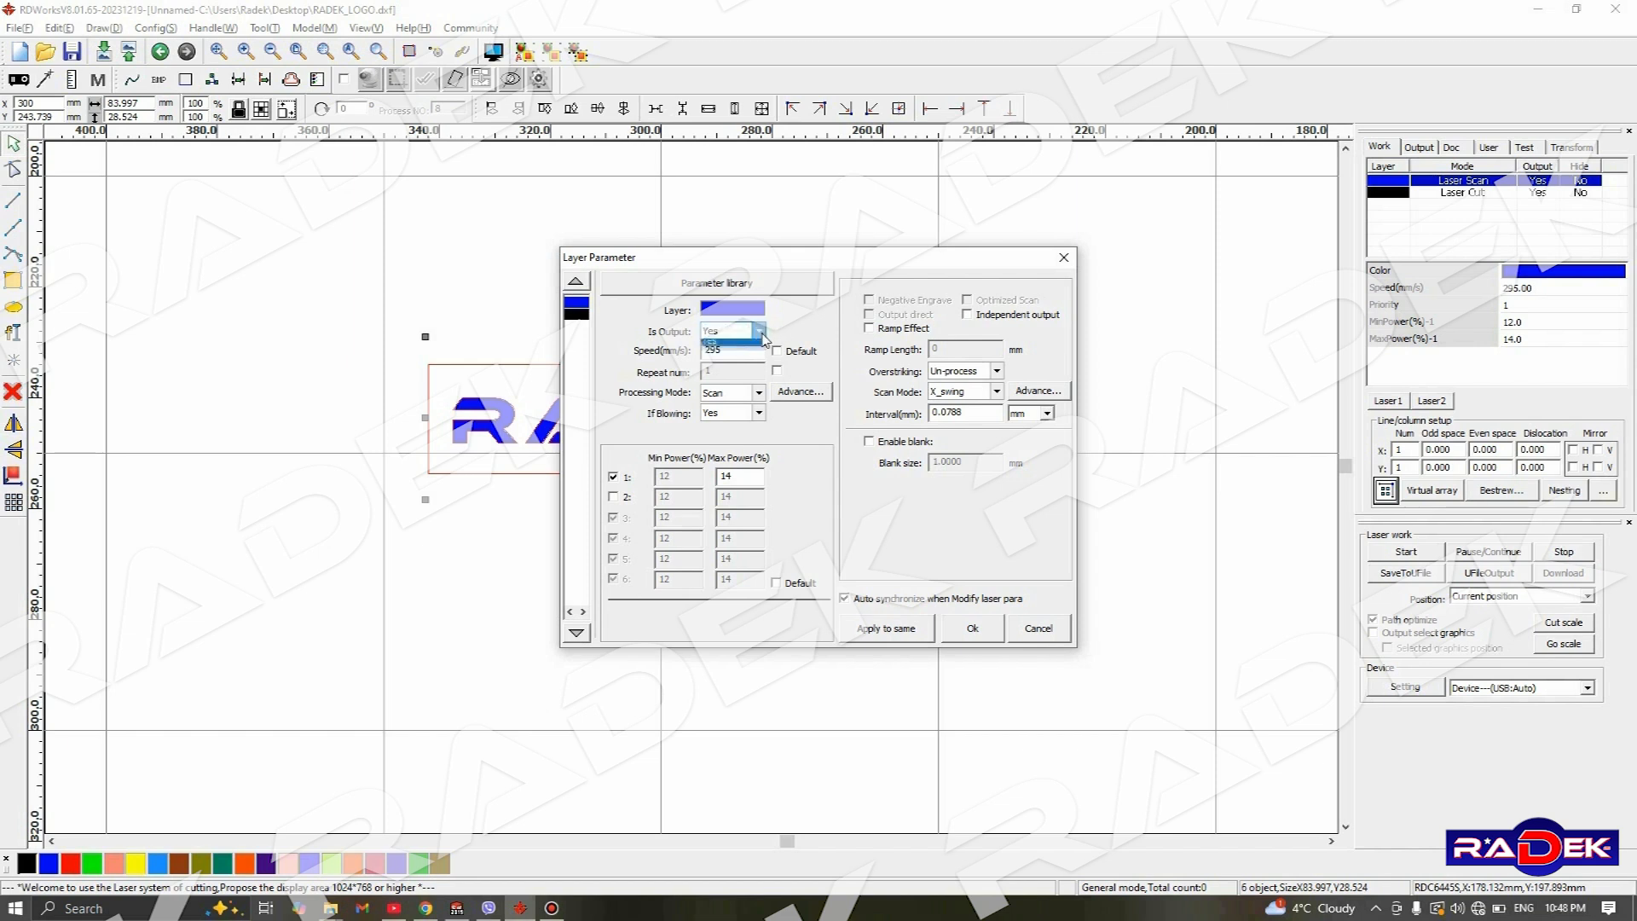
left_click(762, 330)
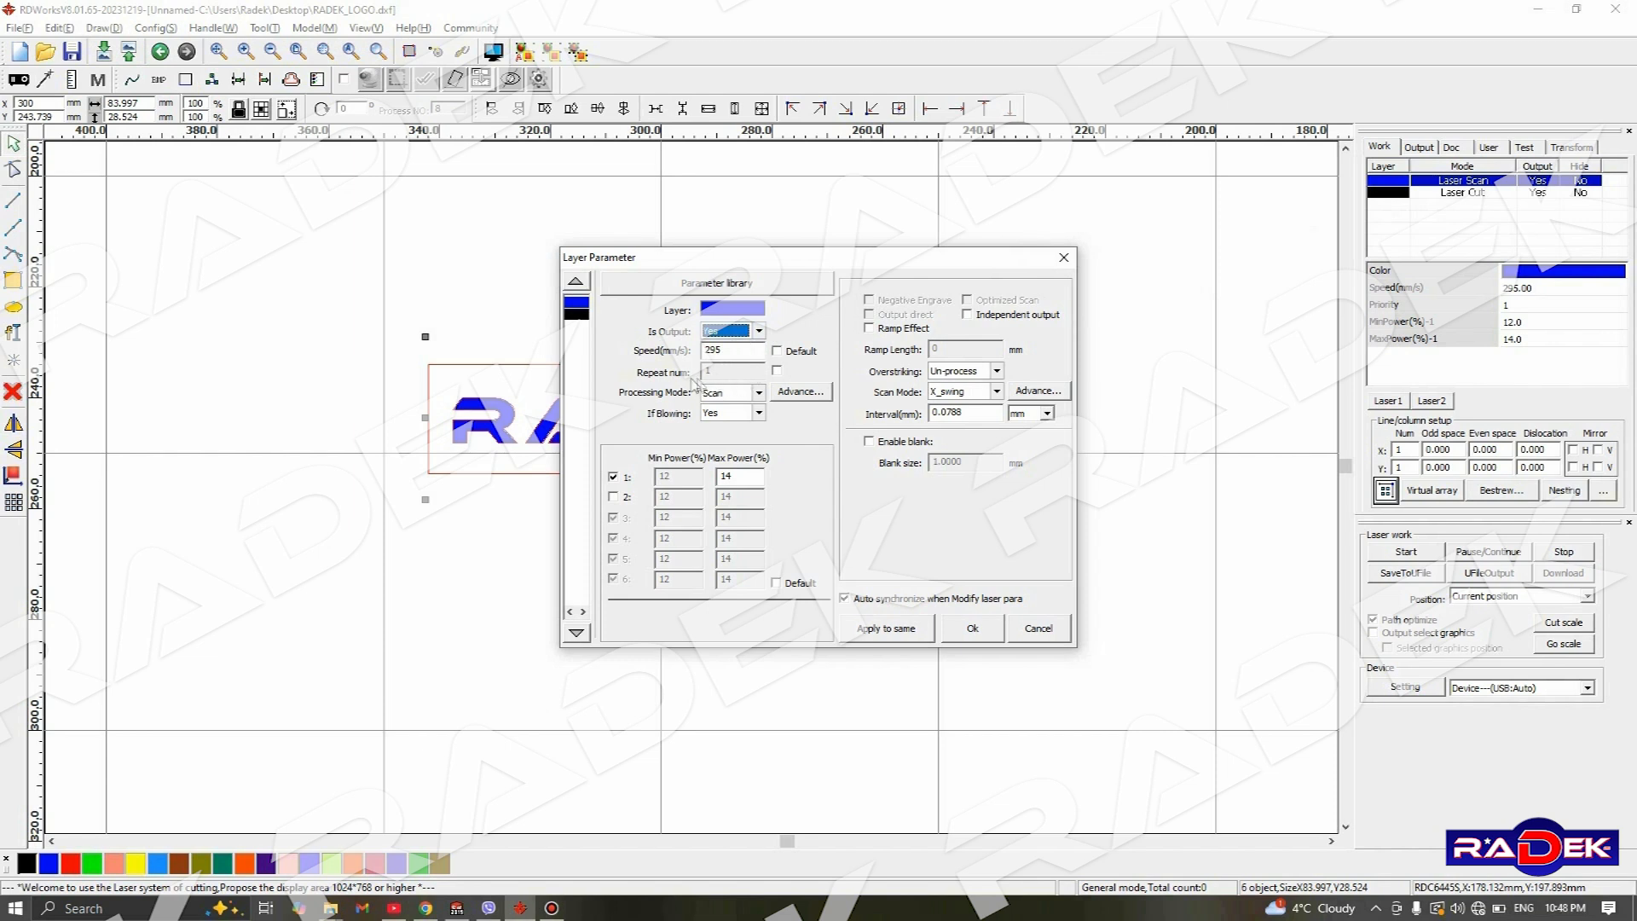
left_click(776, 372)
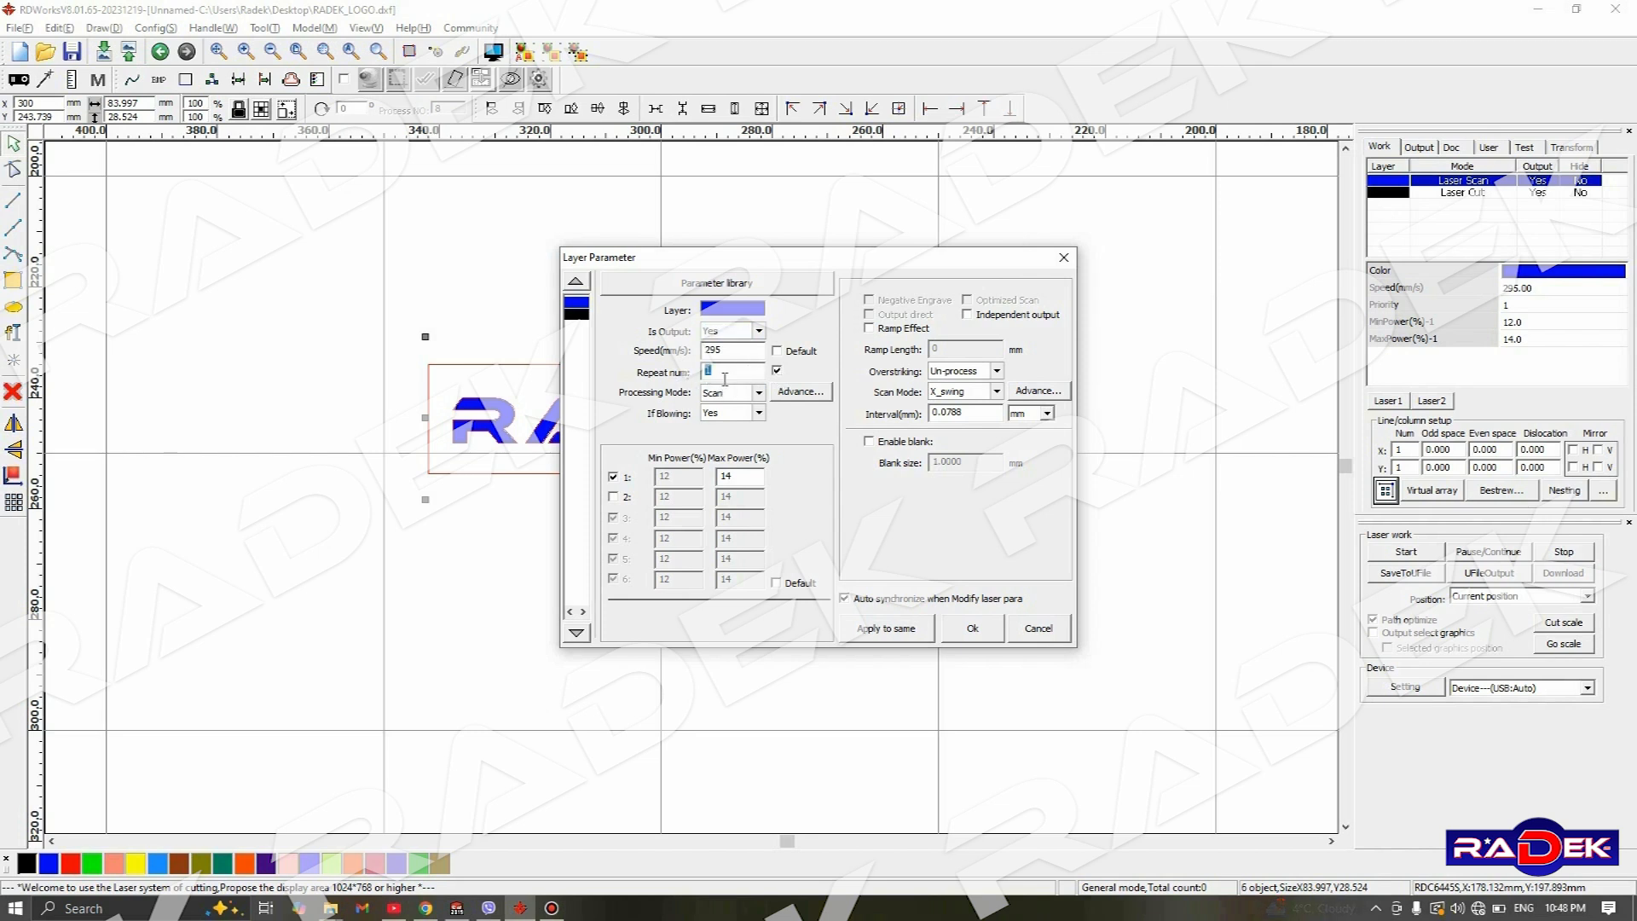
left_click(727, 369)
left_click_drag(746, 274, 1128, 247)
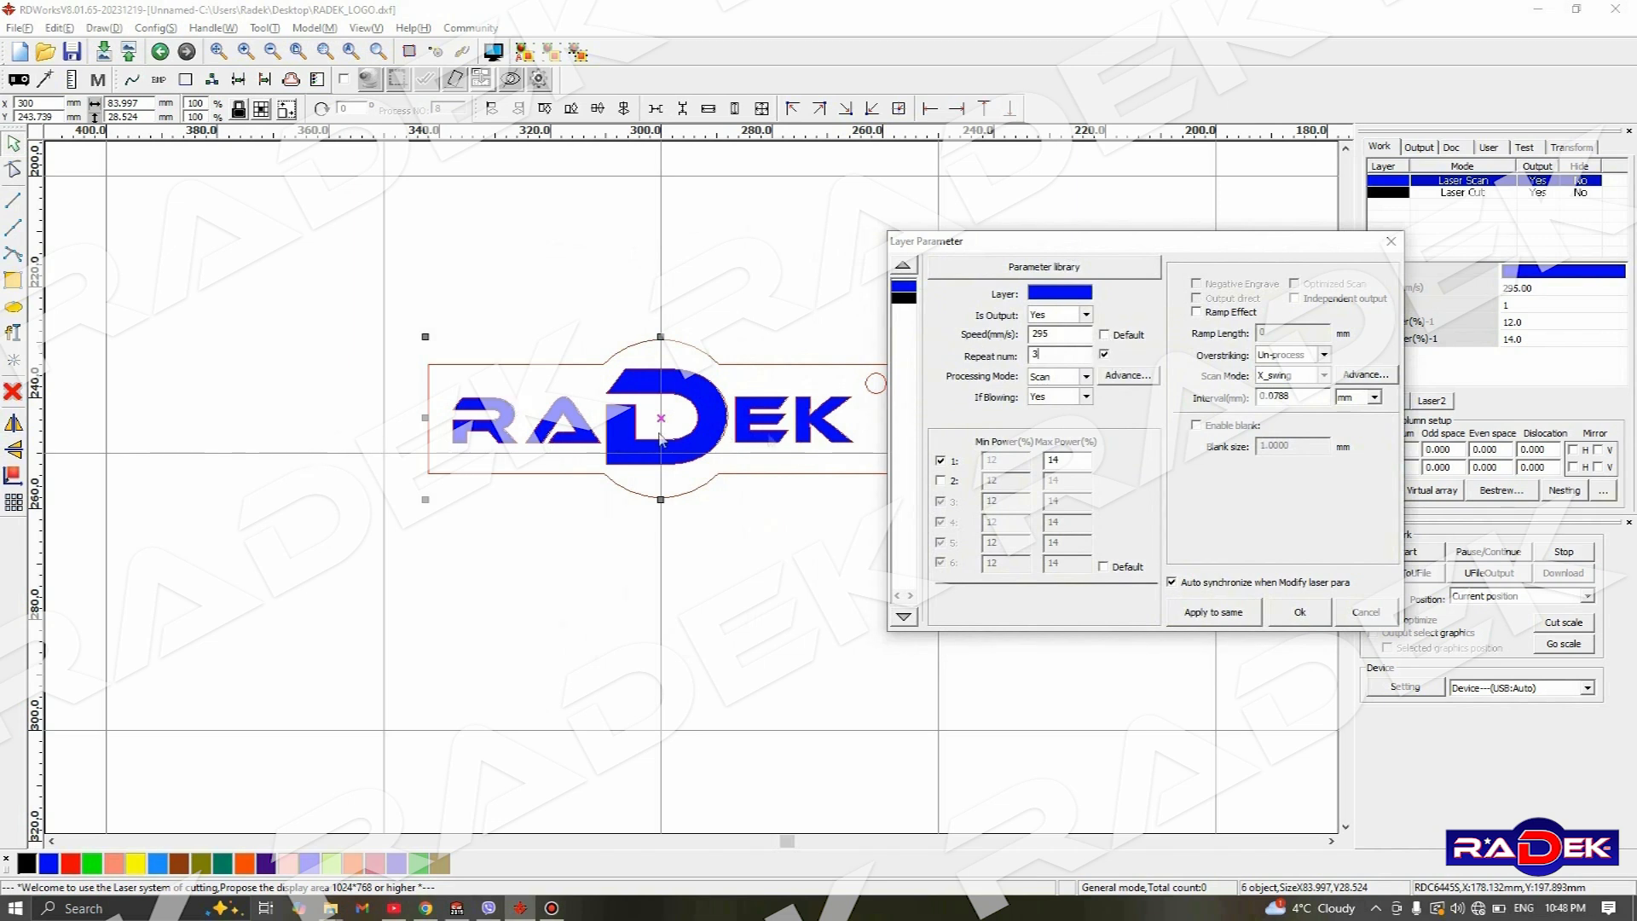
left_click(1104, 354)
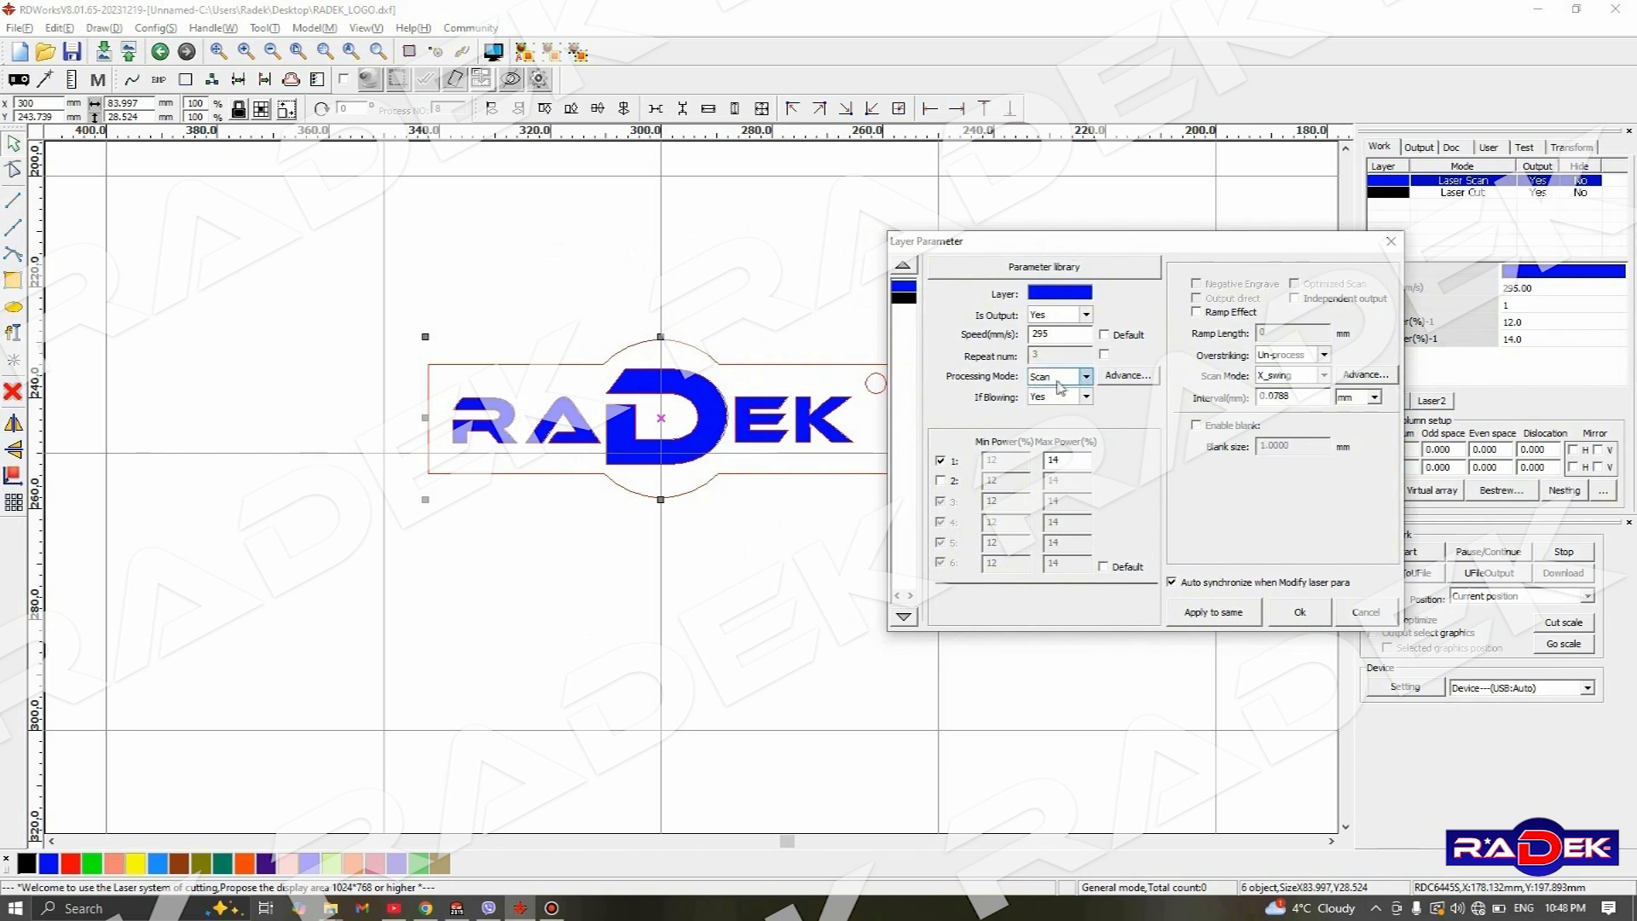
- Review the blue layer's available processing modes and compare its parameters with those of the black Laser Cut layer
left_click(1086, 380)
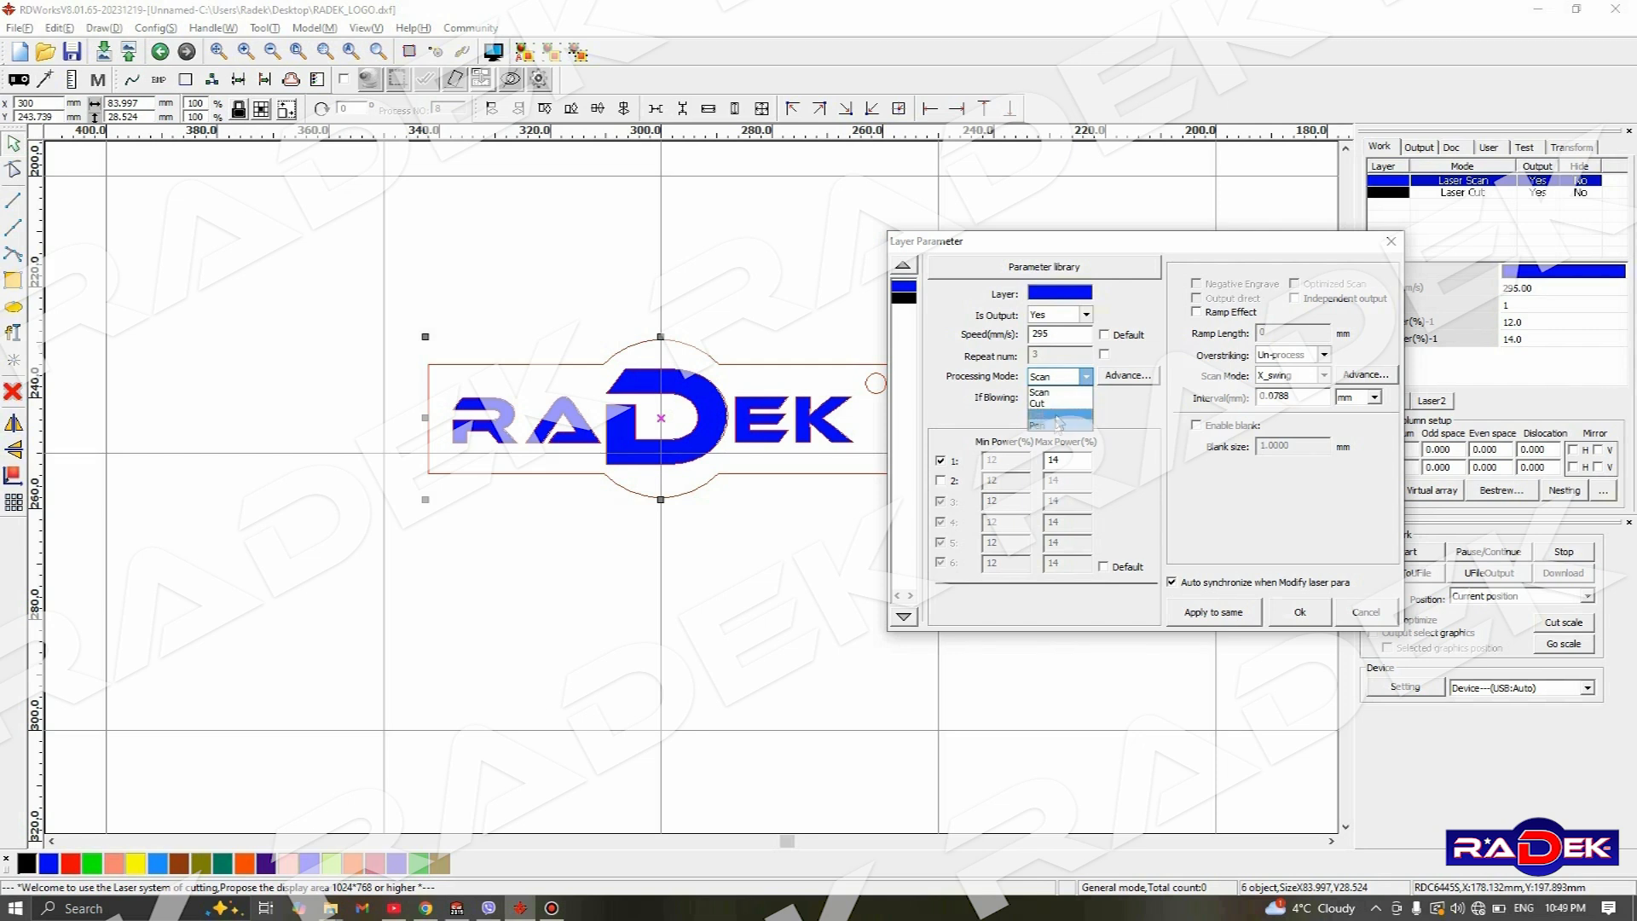
left_click(1087, 376)
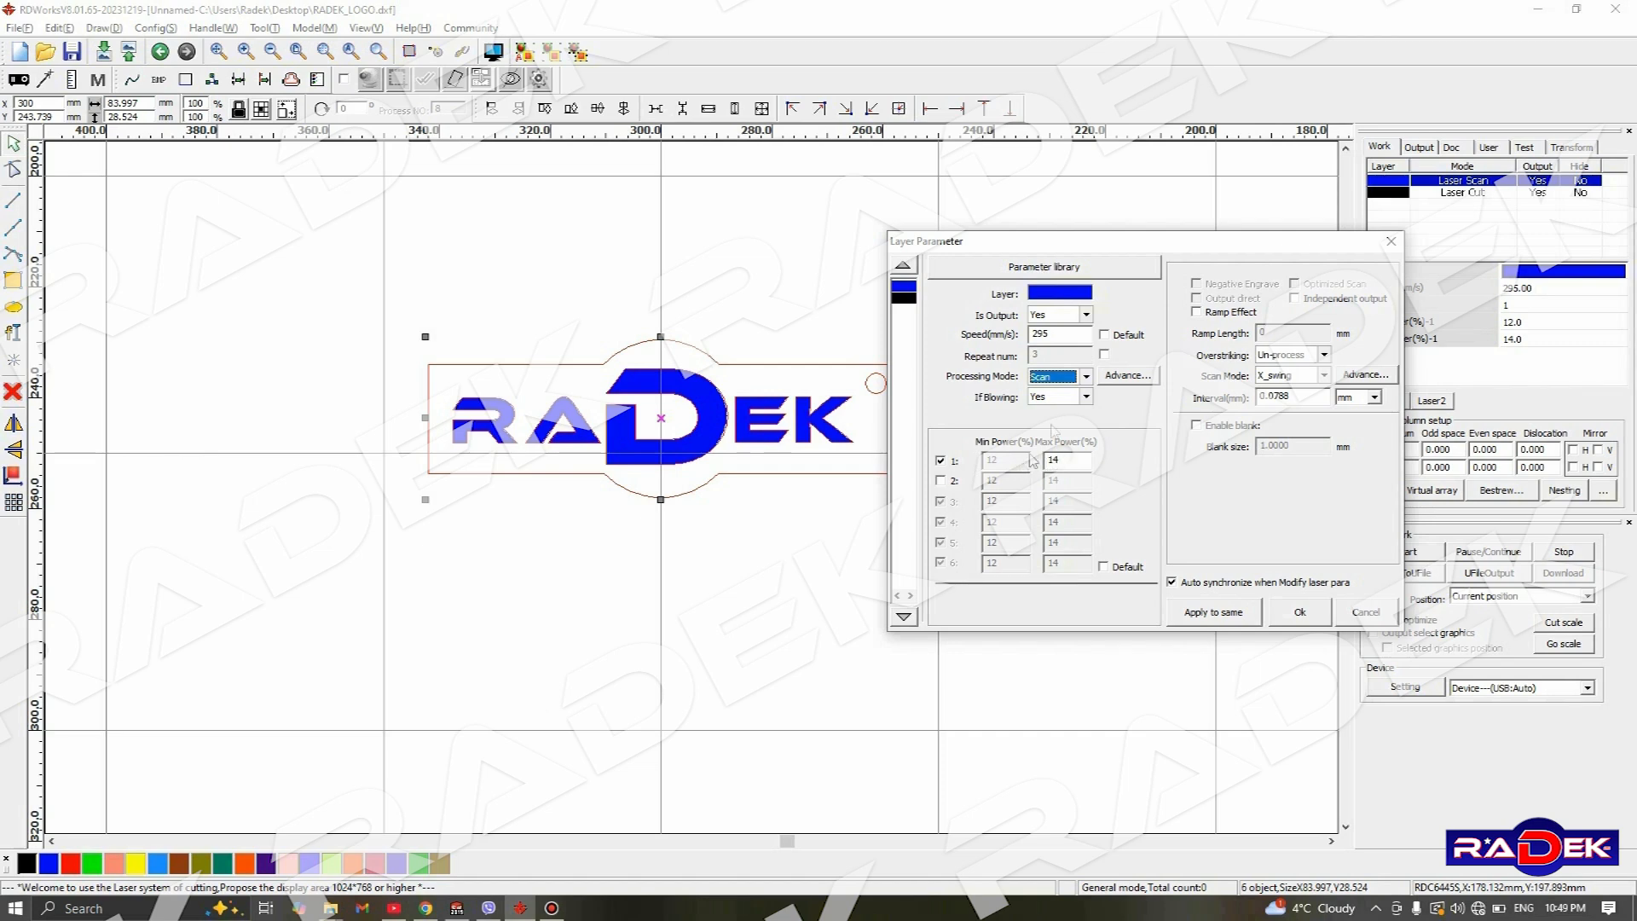
left_click_drag(1022, 248, 1113, 227)
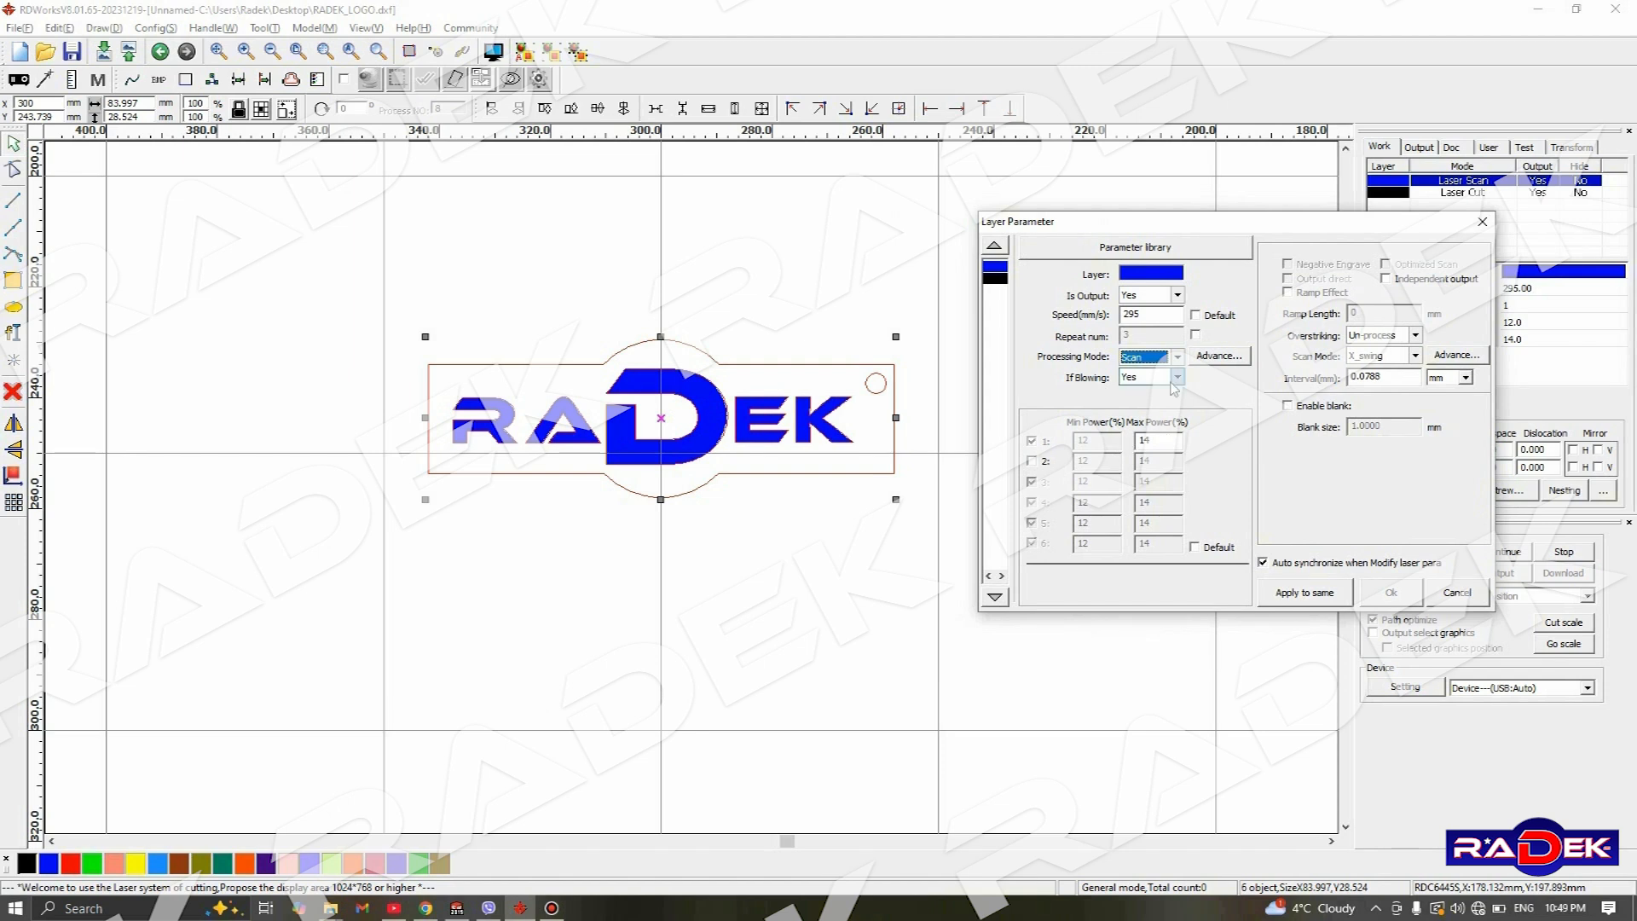
left_click(995, 278)
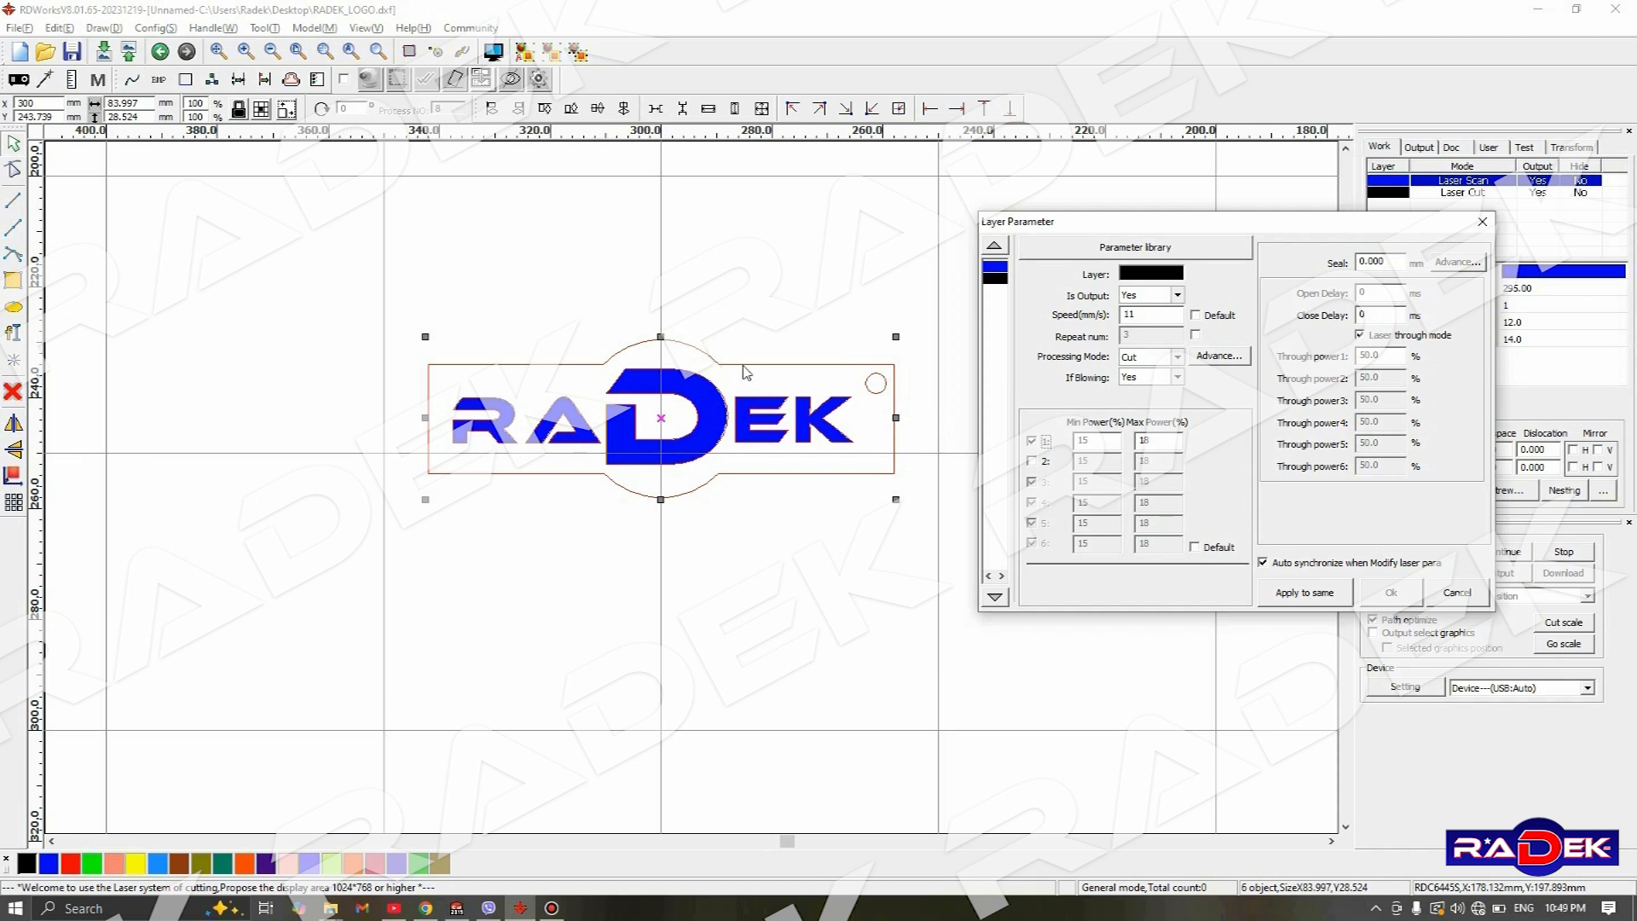
left_click(992, 269)
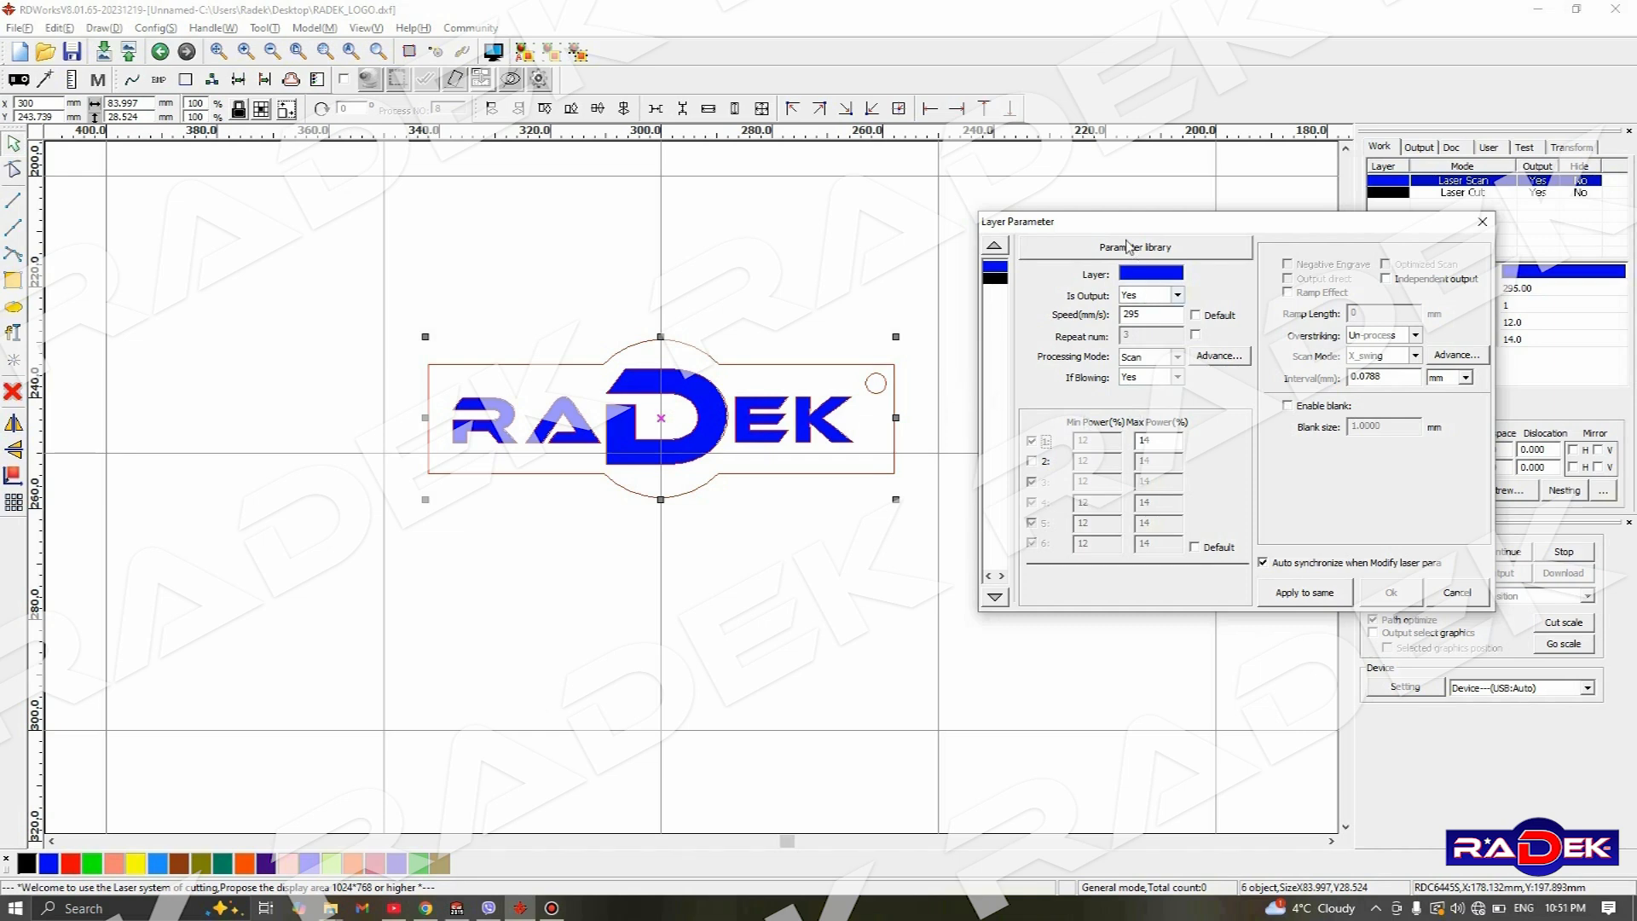
- Review the blue layer's scan modes, try Y_swing, and return the scan mode to X_swing
left_click_drag(1111, 224, 819, 205)
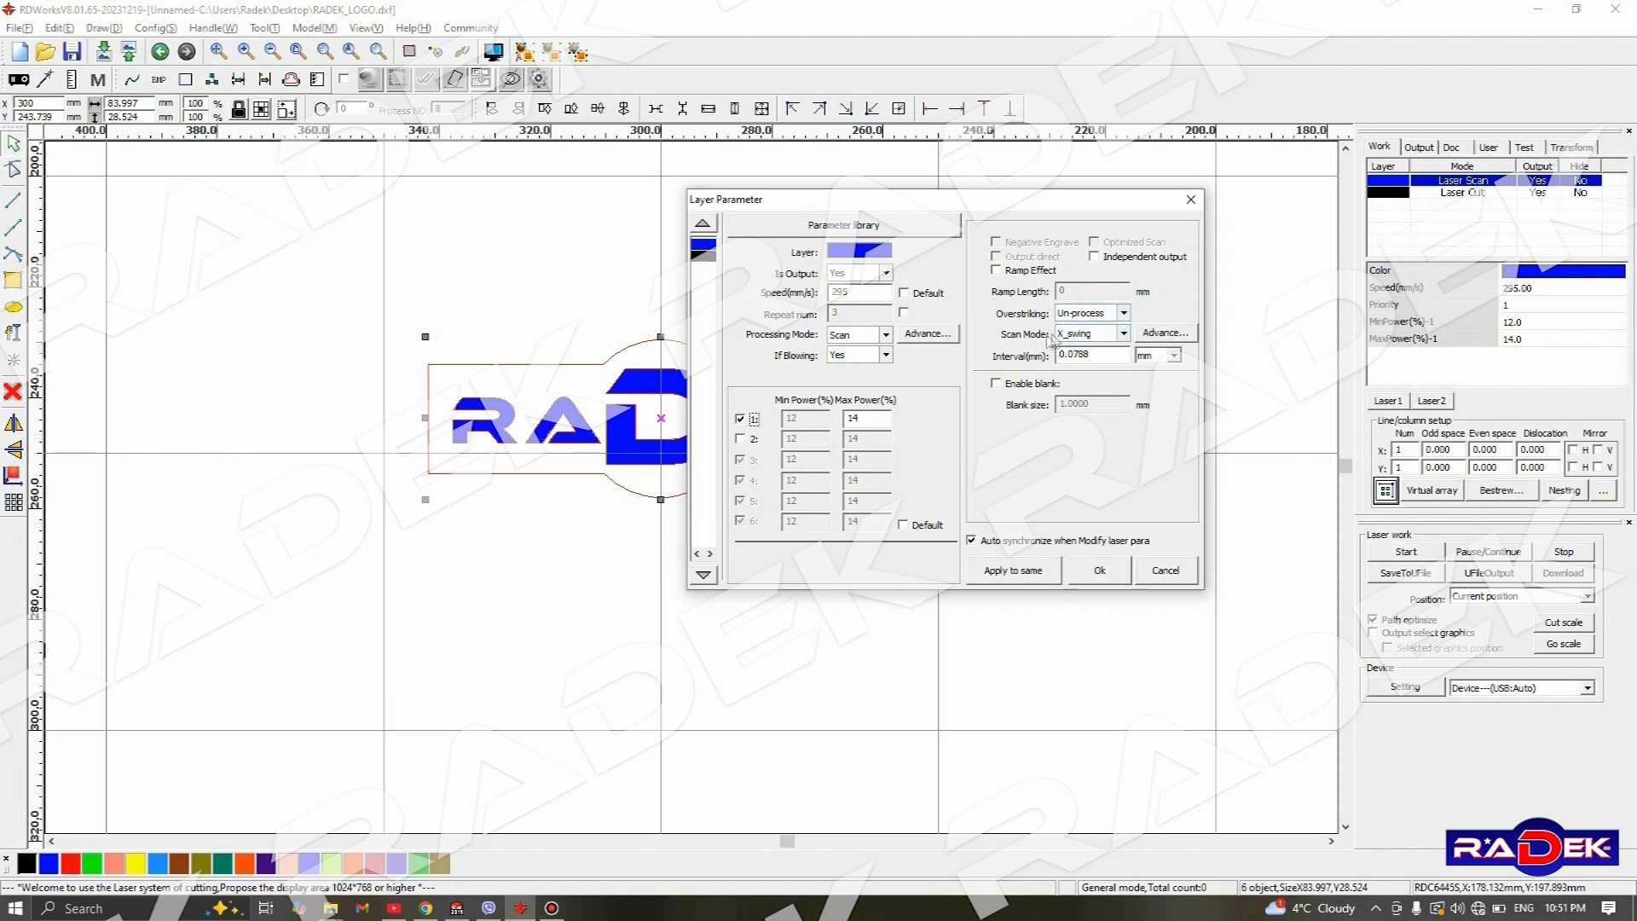
left_click(1124, 334)
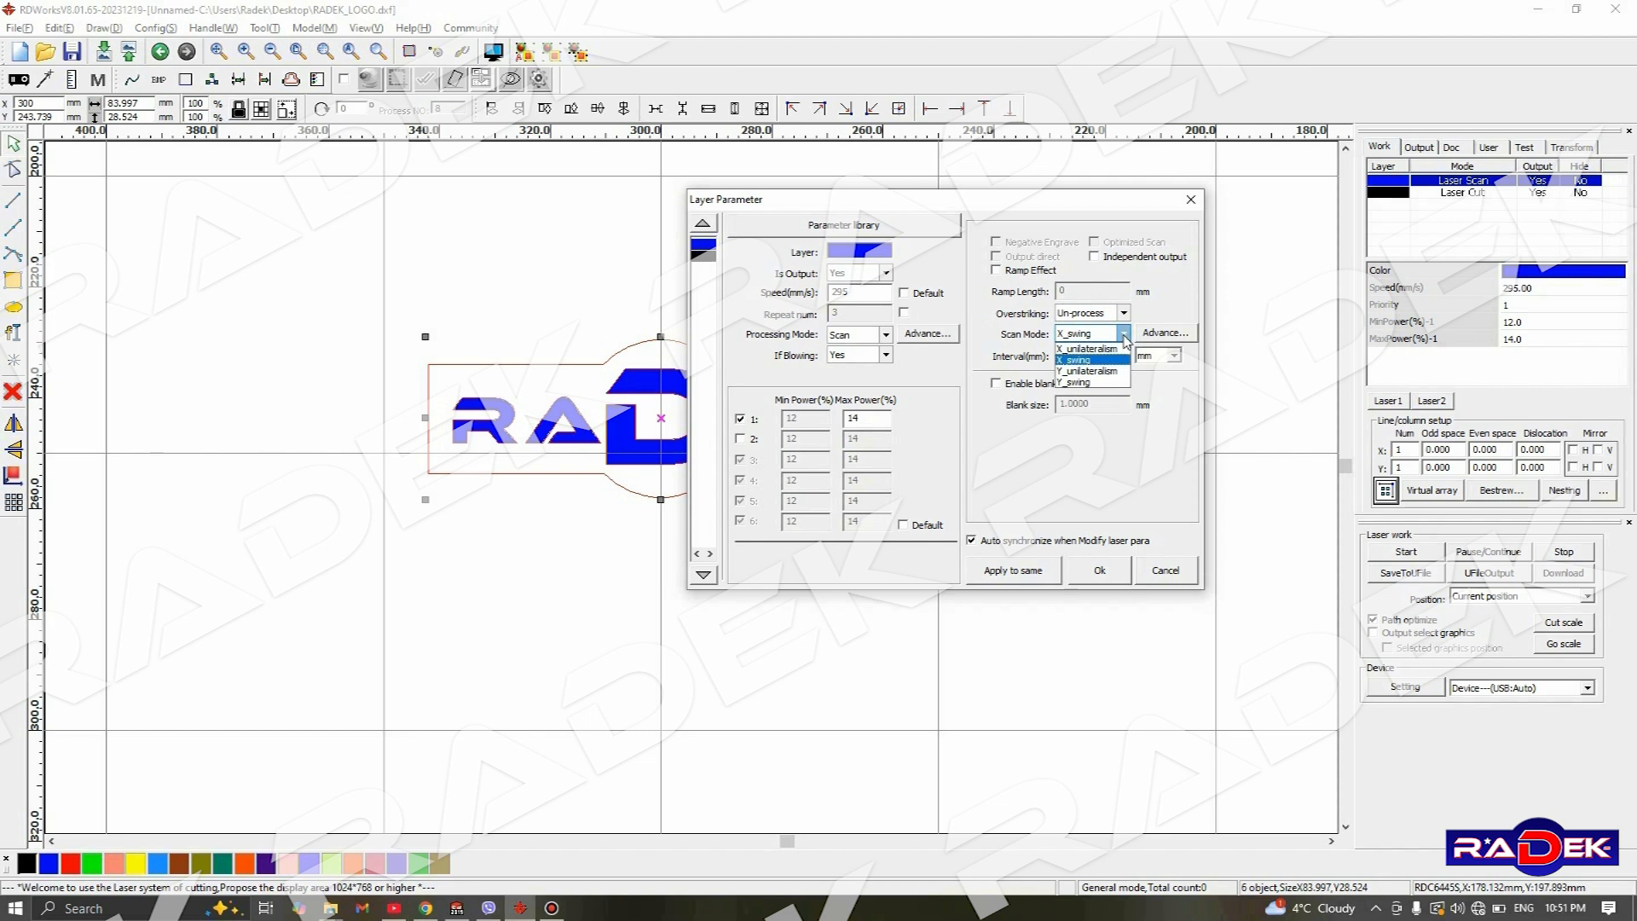
left_click(1124, 336)
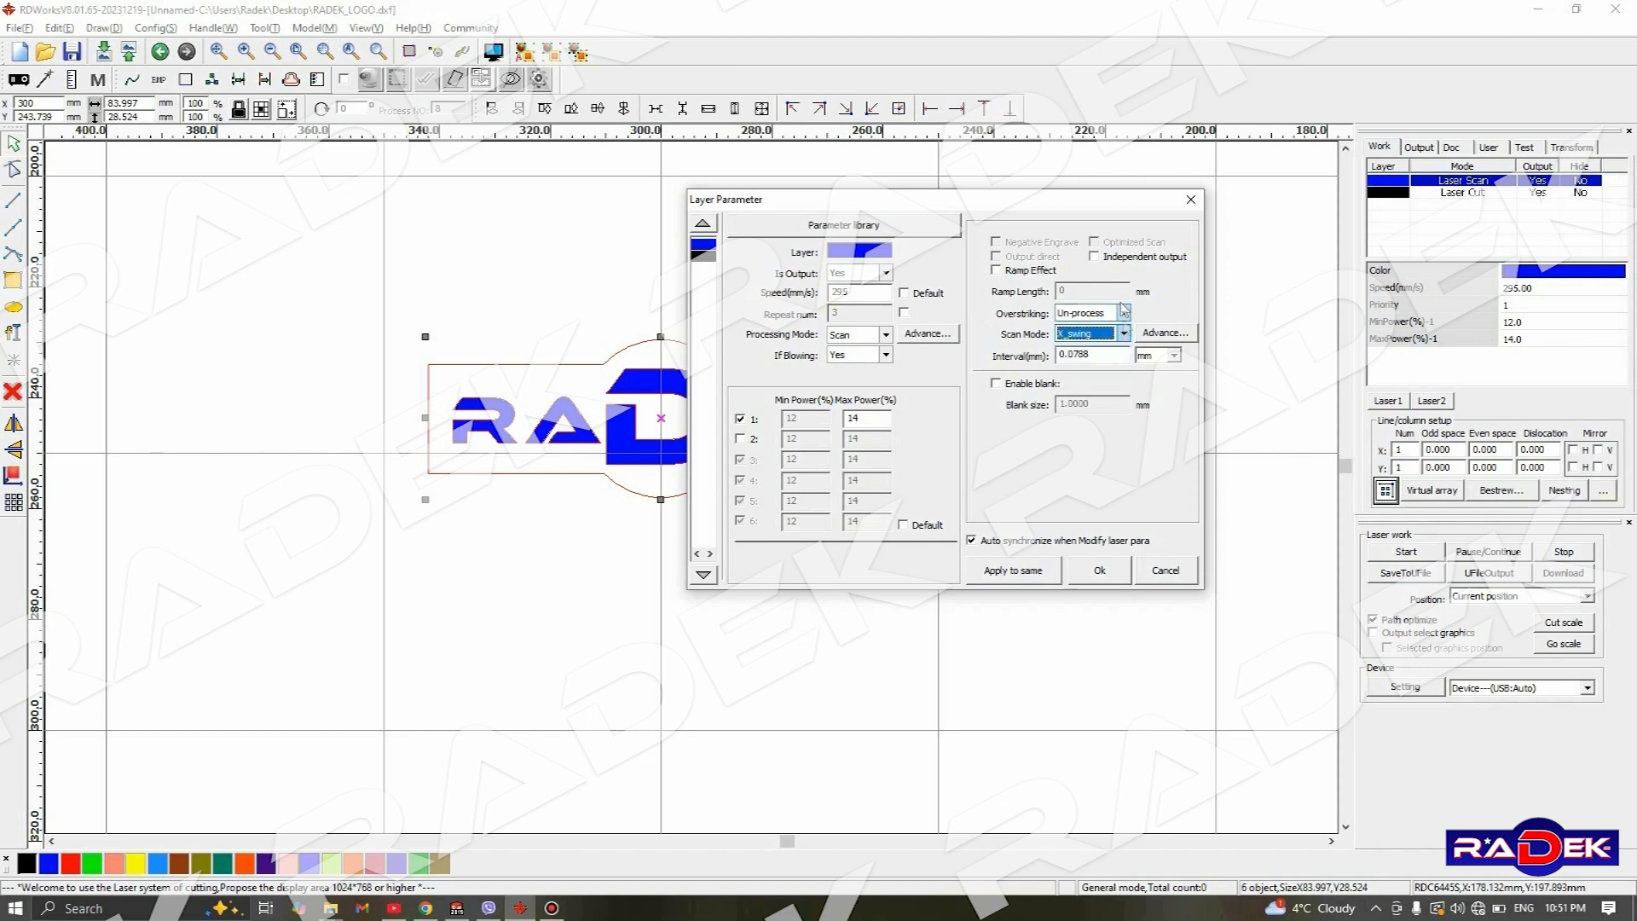
left_click_drag(1002, 201, 1242, 225)
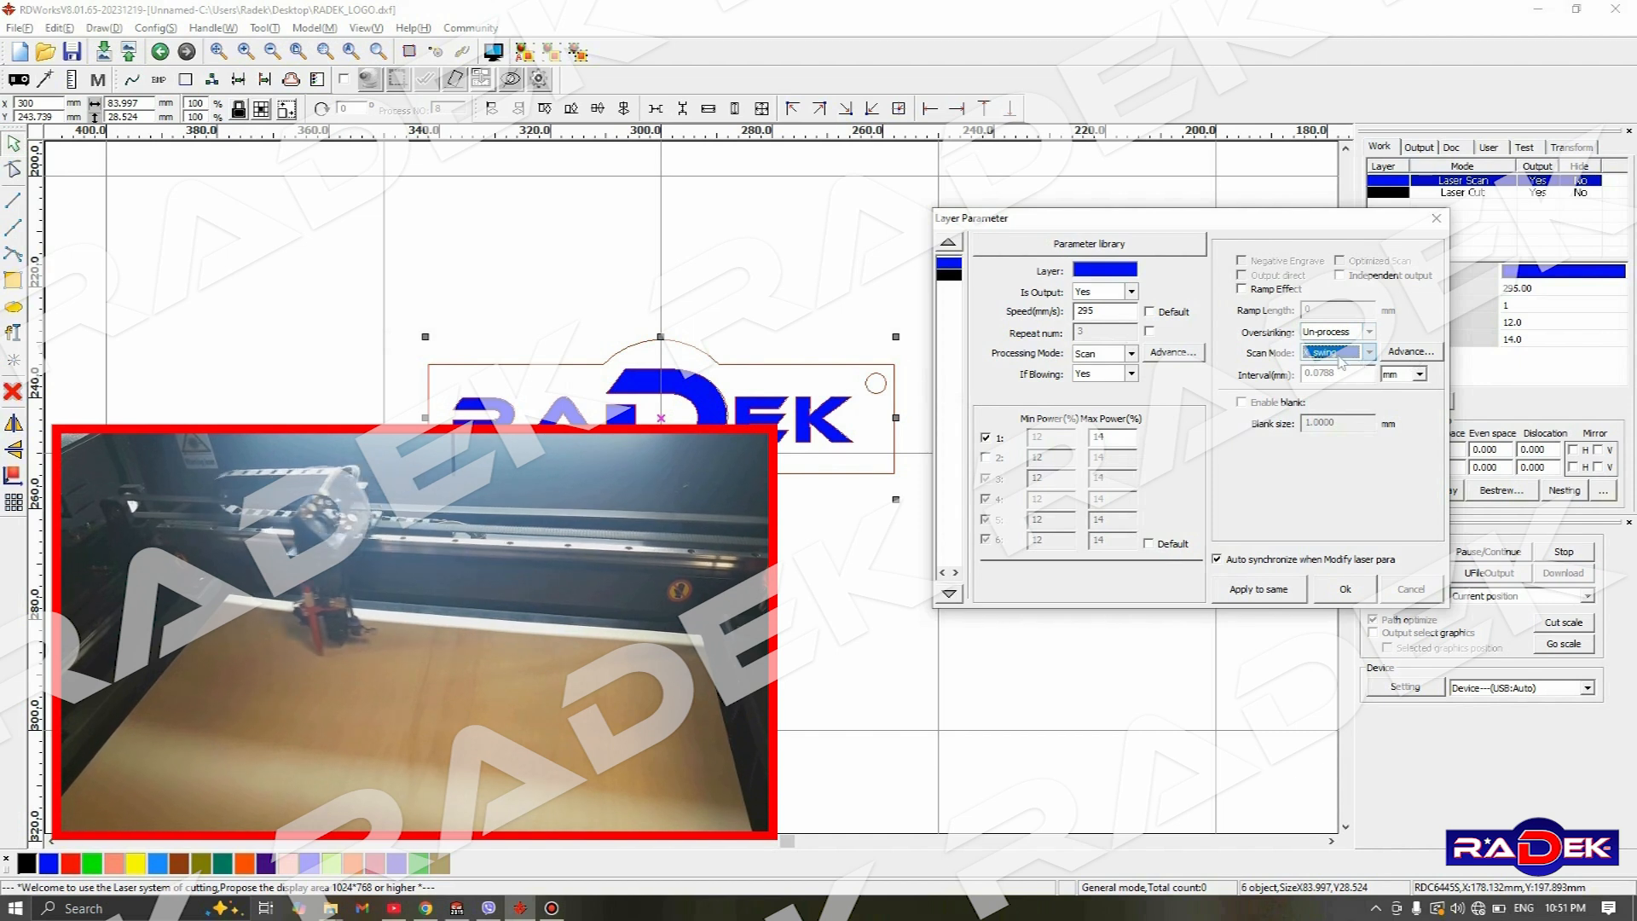
left_click(1370, 353)
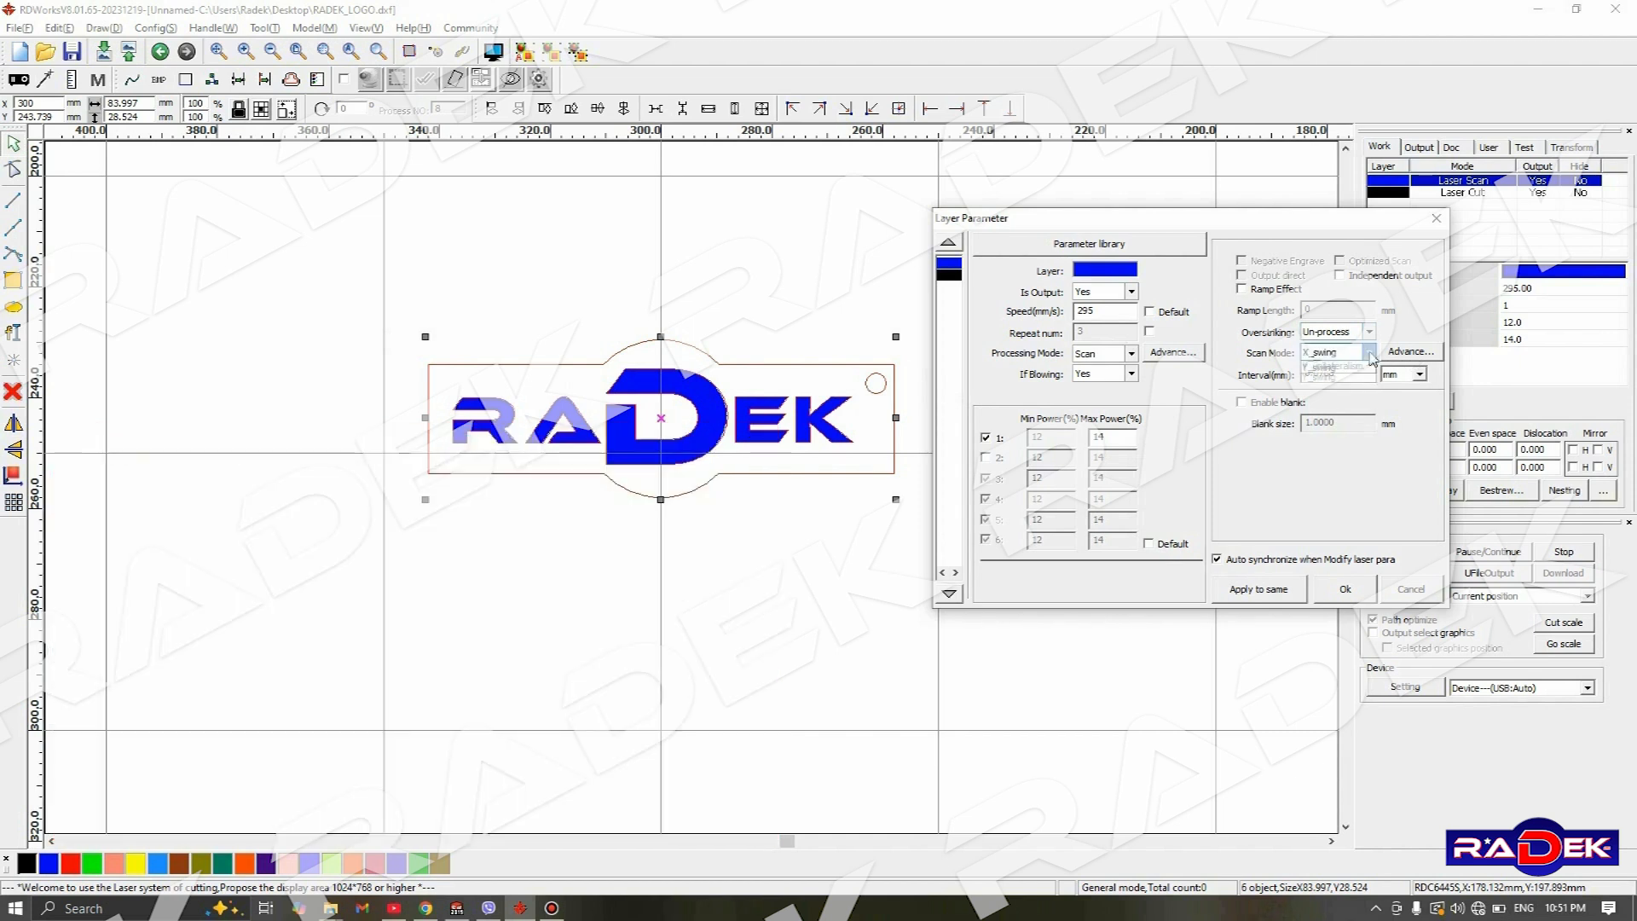
left_click(1318, 397)
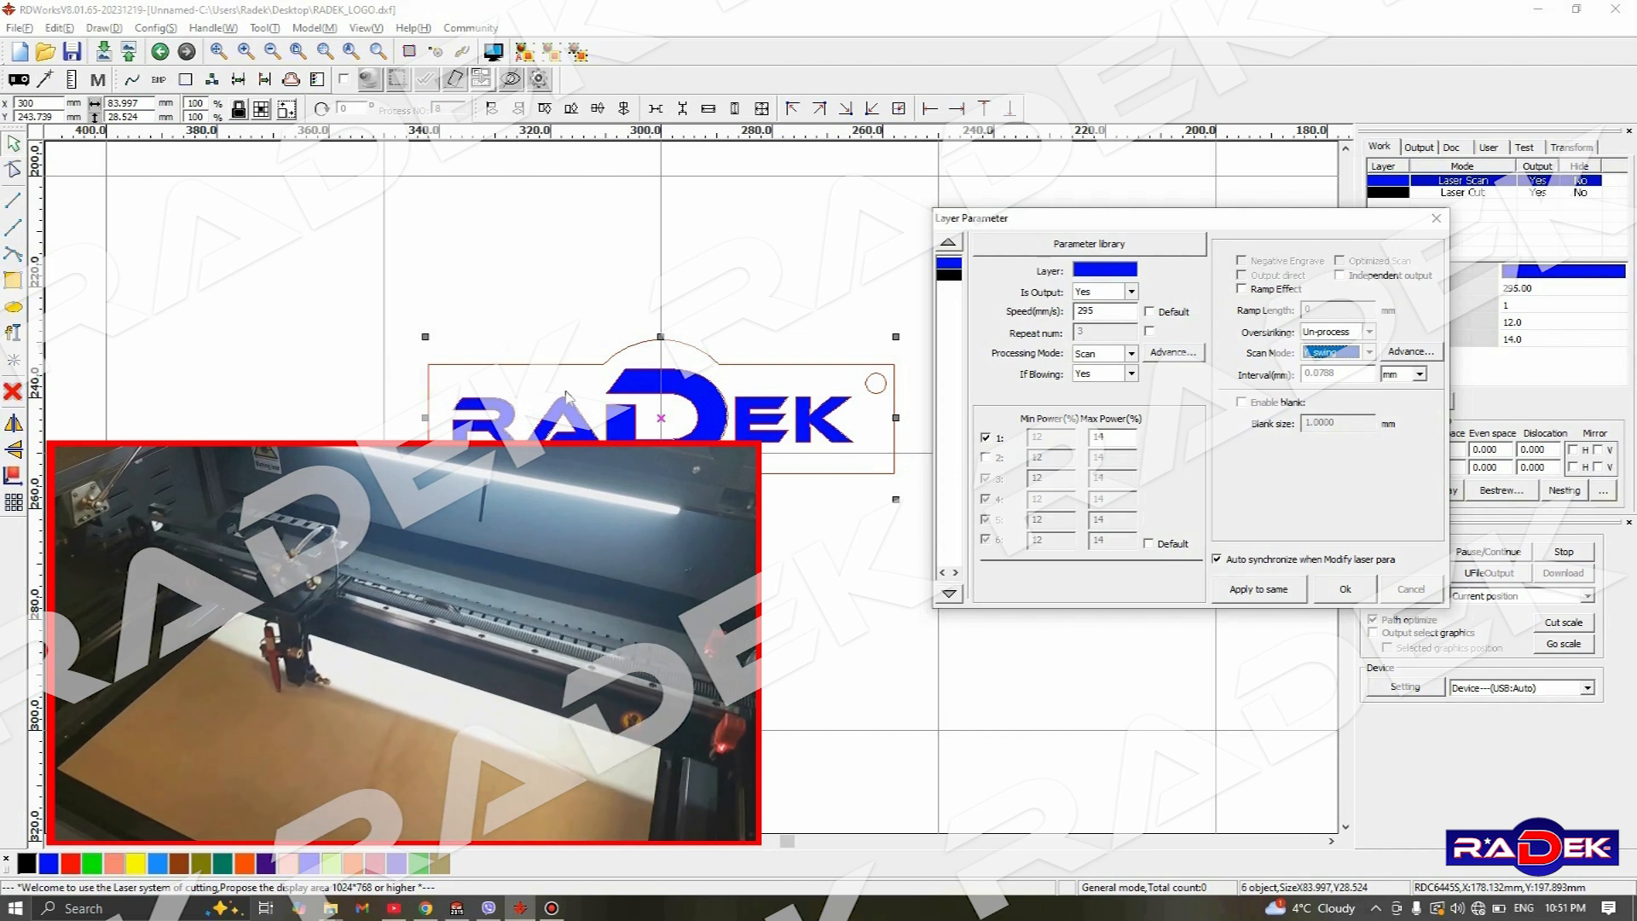
left_click(1368, 352)
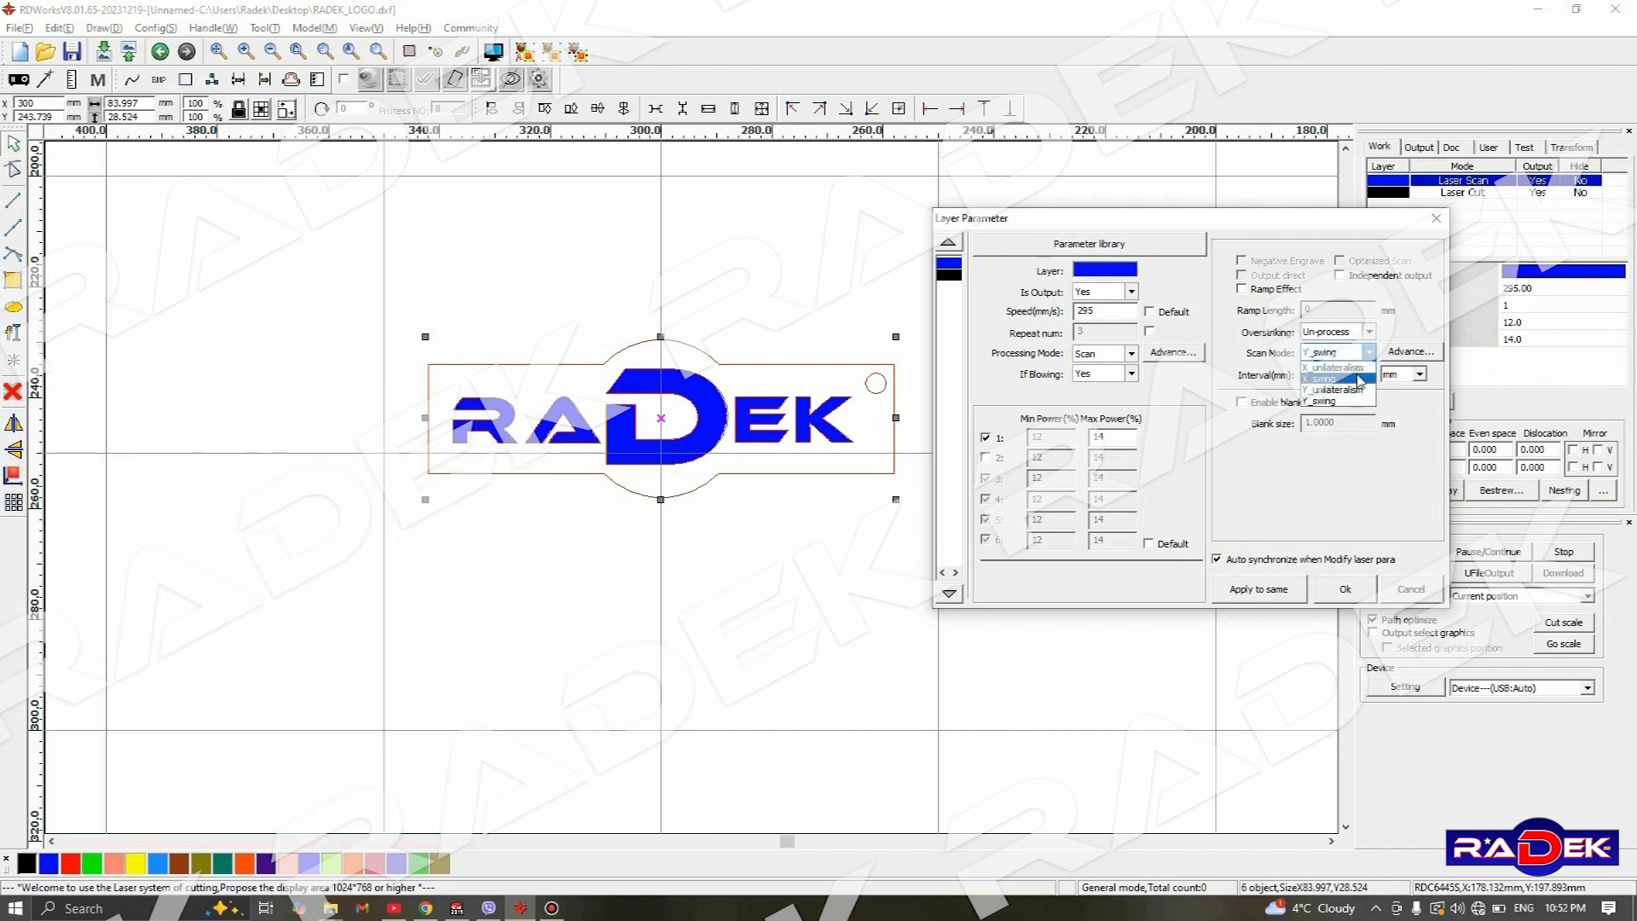
left_click(1359, 379)
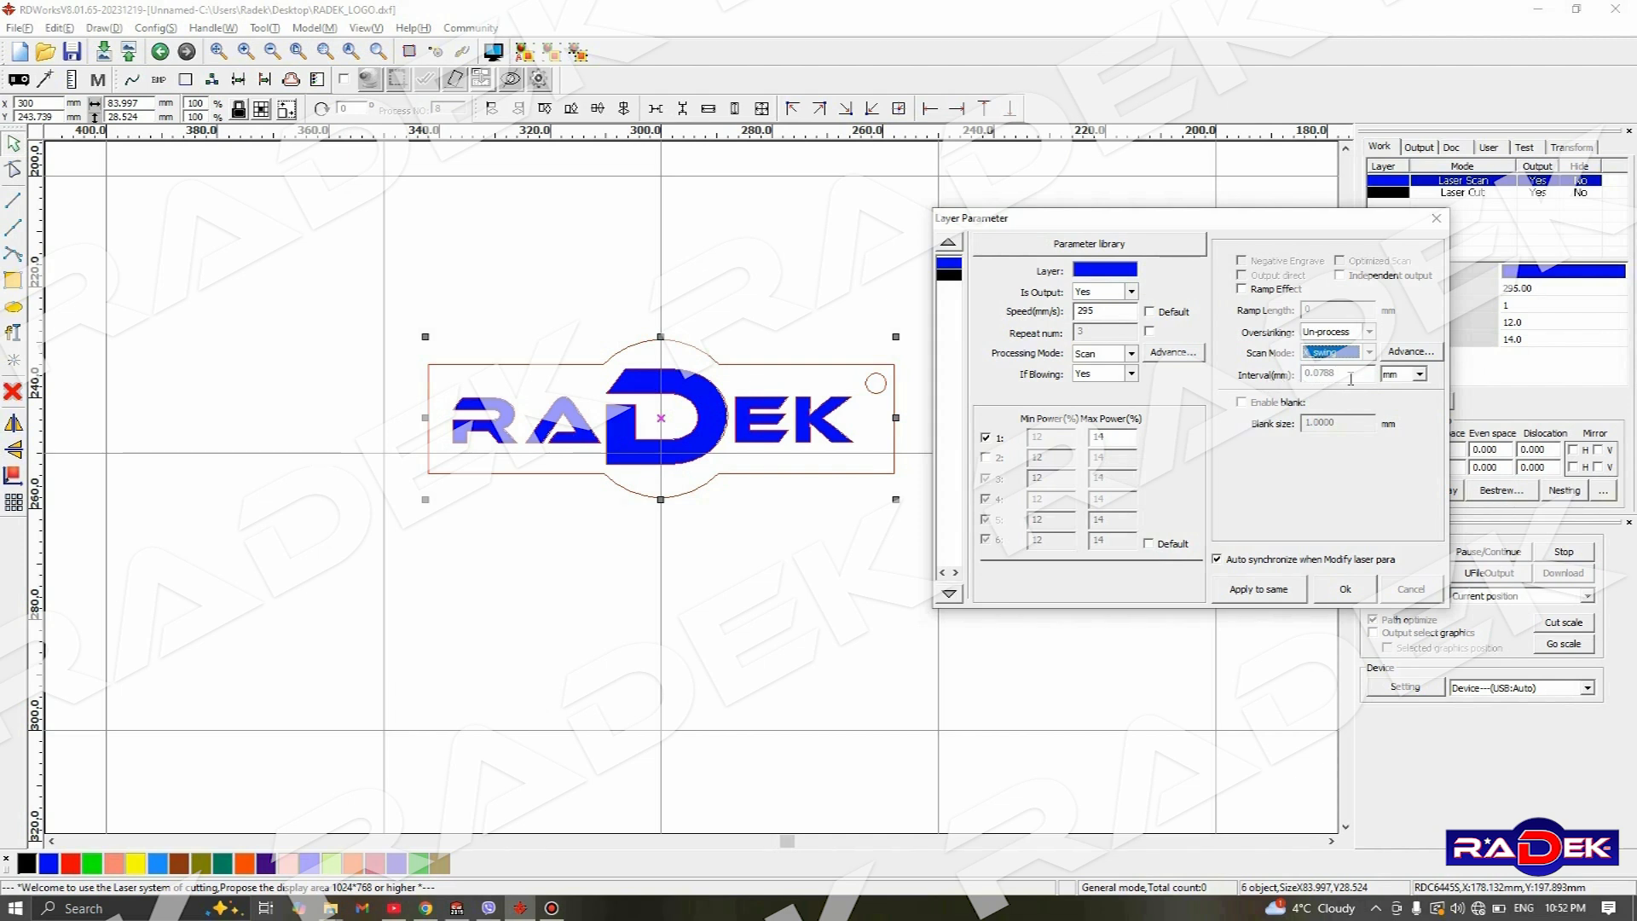
- Set the blue Laser Scan layer's interval to 0.0025 mm and apply the layer parameters
left_click(1340, 378)
left_click_drag(1315, 391, 1346, 391)
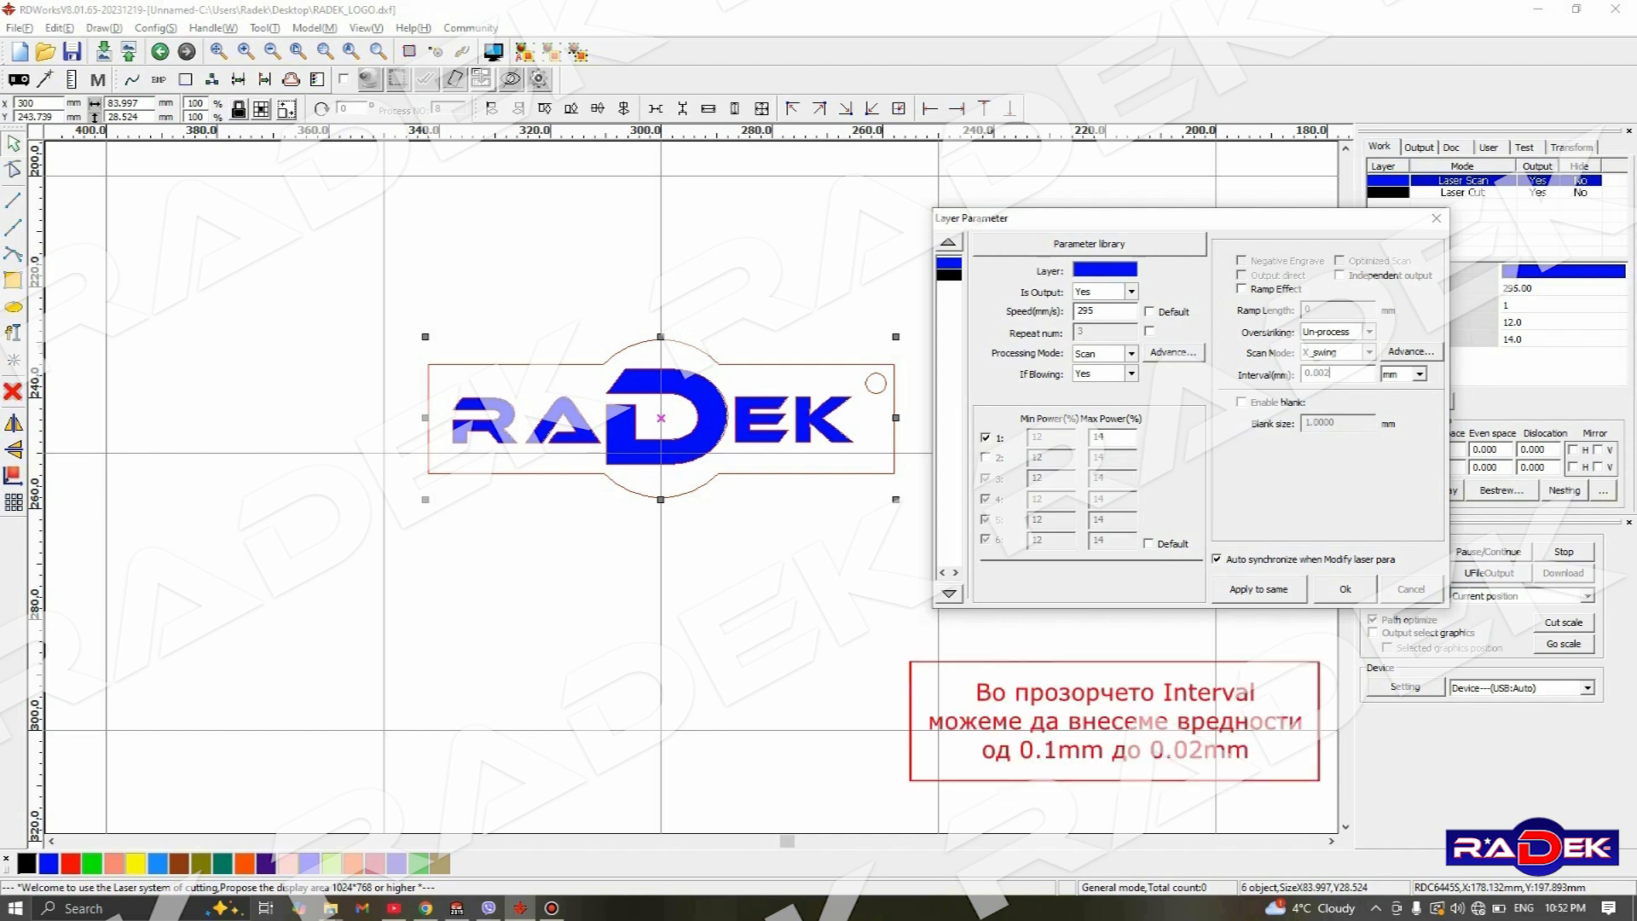
left_click(1345, 375)
type("5")
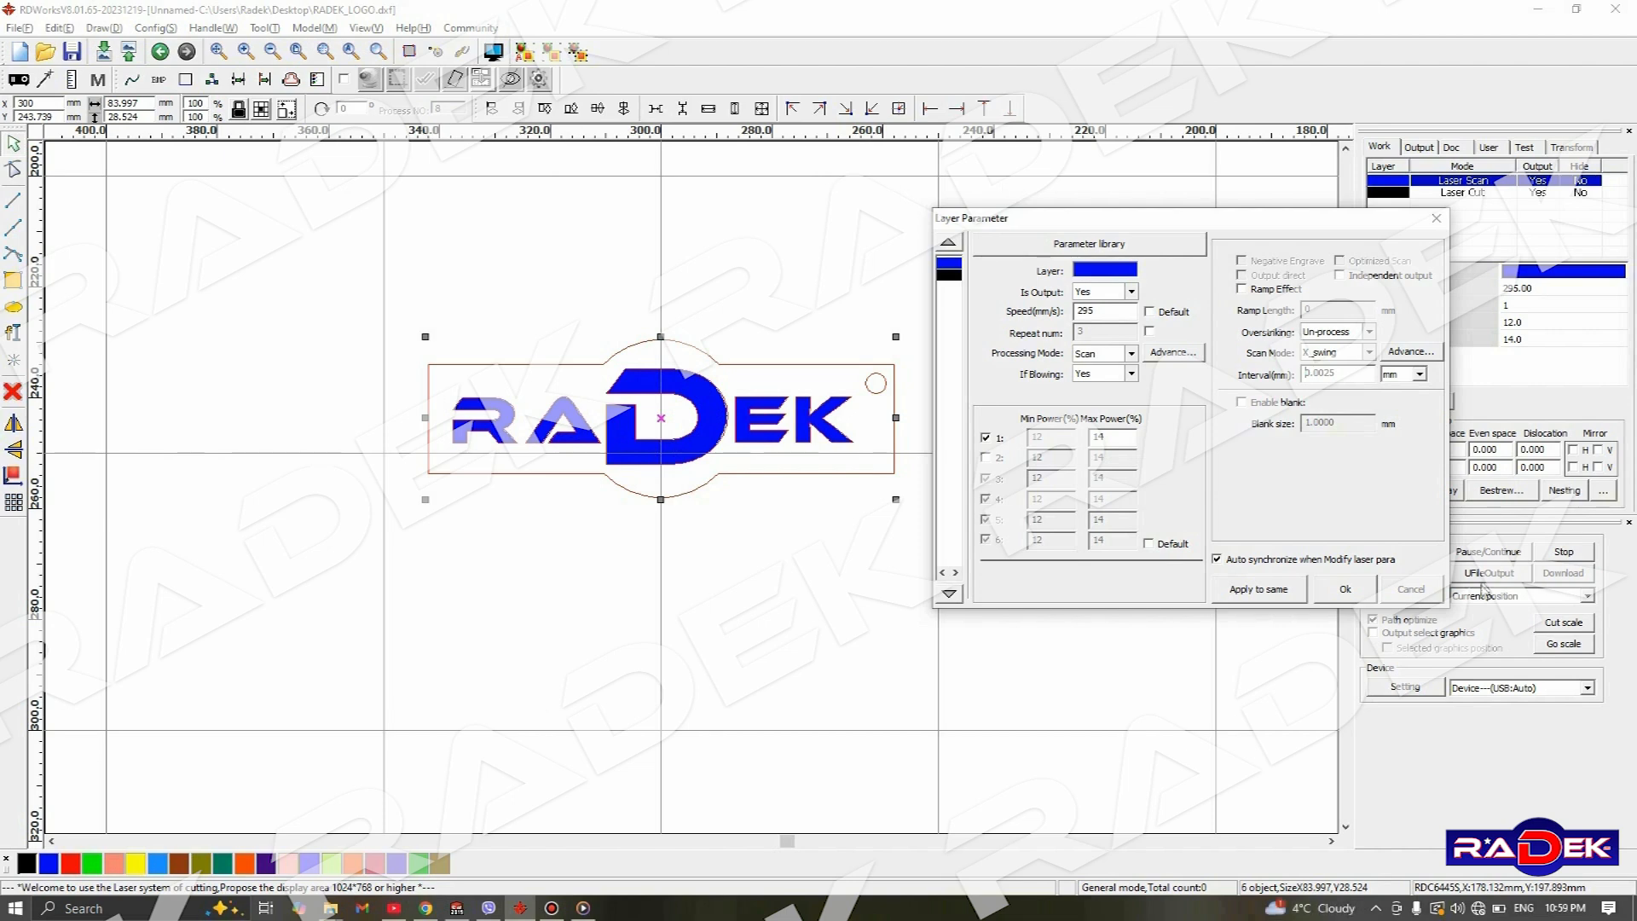
left_click(1347, 588)
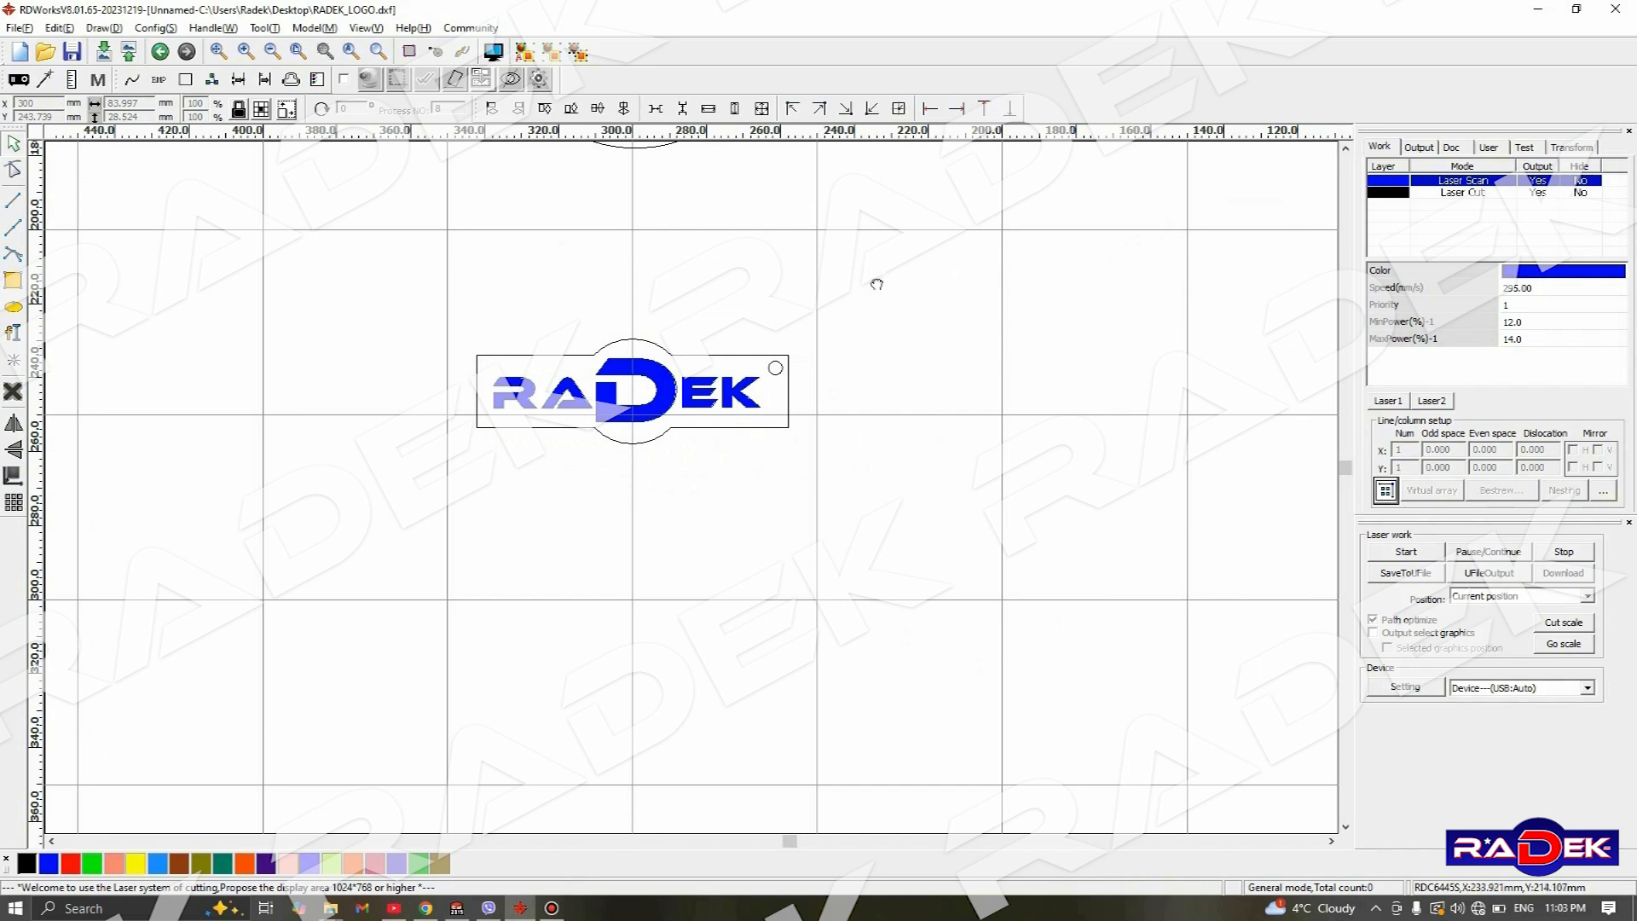
- Mirror the blue letter R inside the large circle horizontally
scroll(876, 283, "down", 4)
scroll(913, 239, "up", 4)
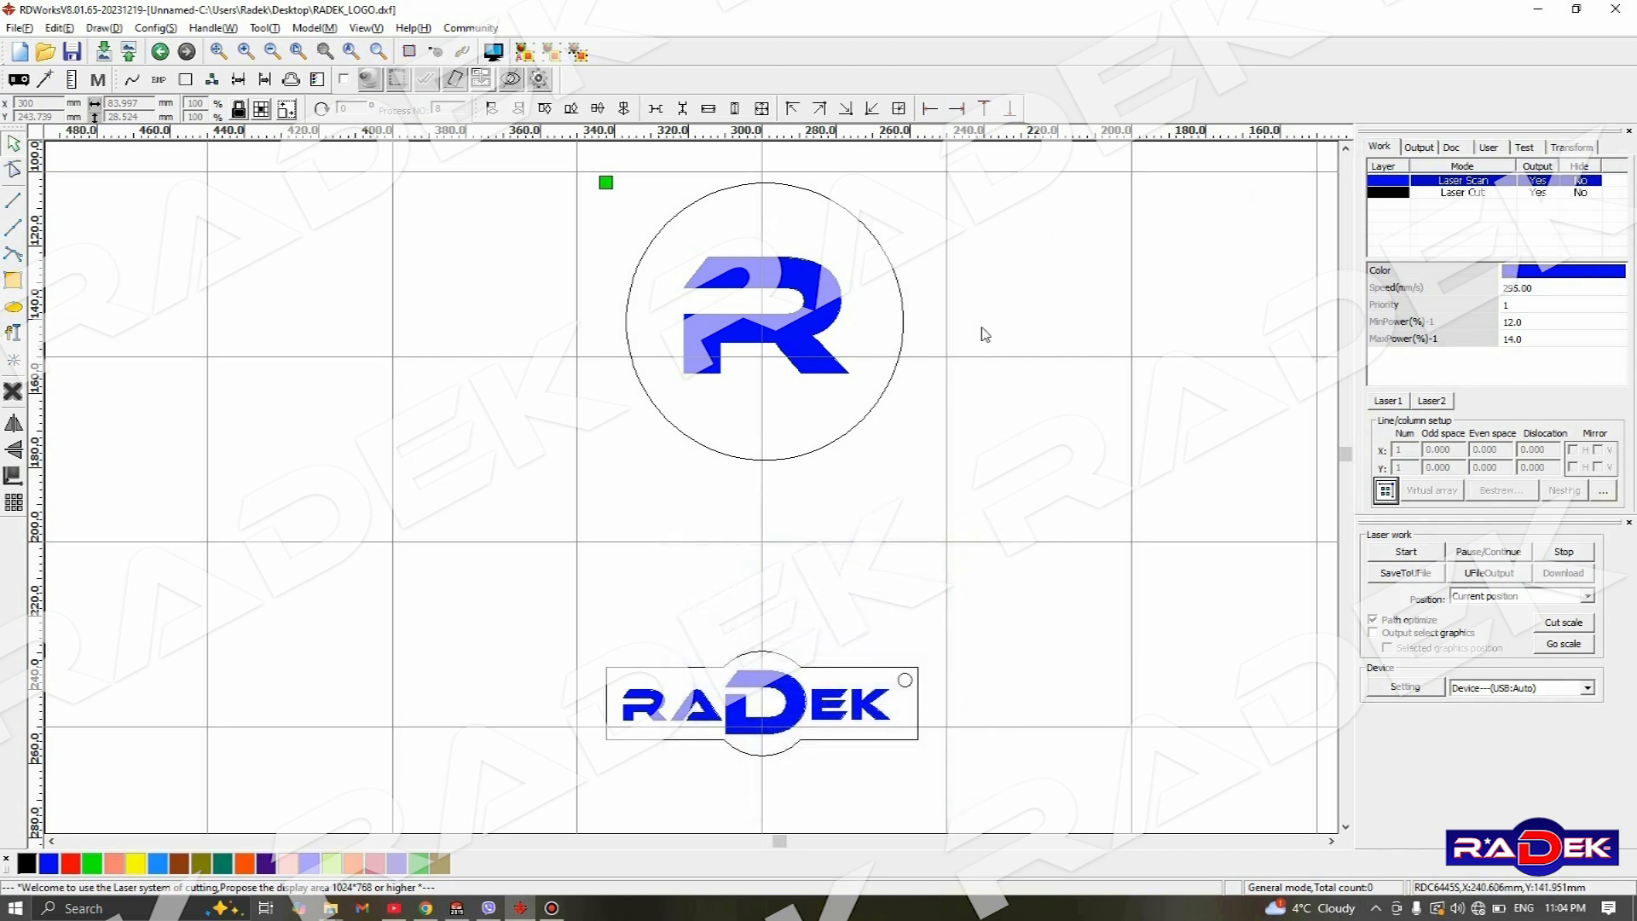
left_click(838, 321)
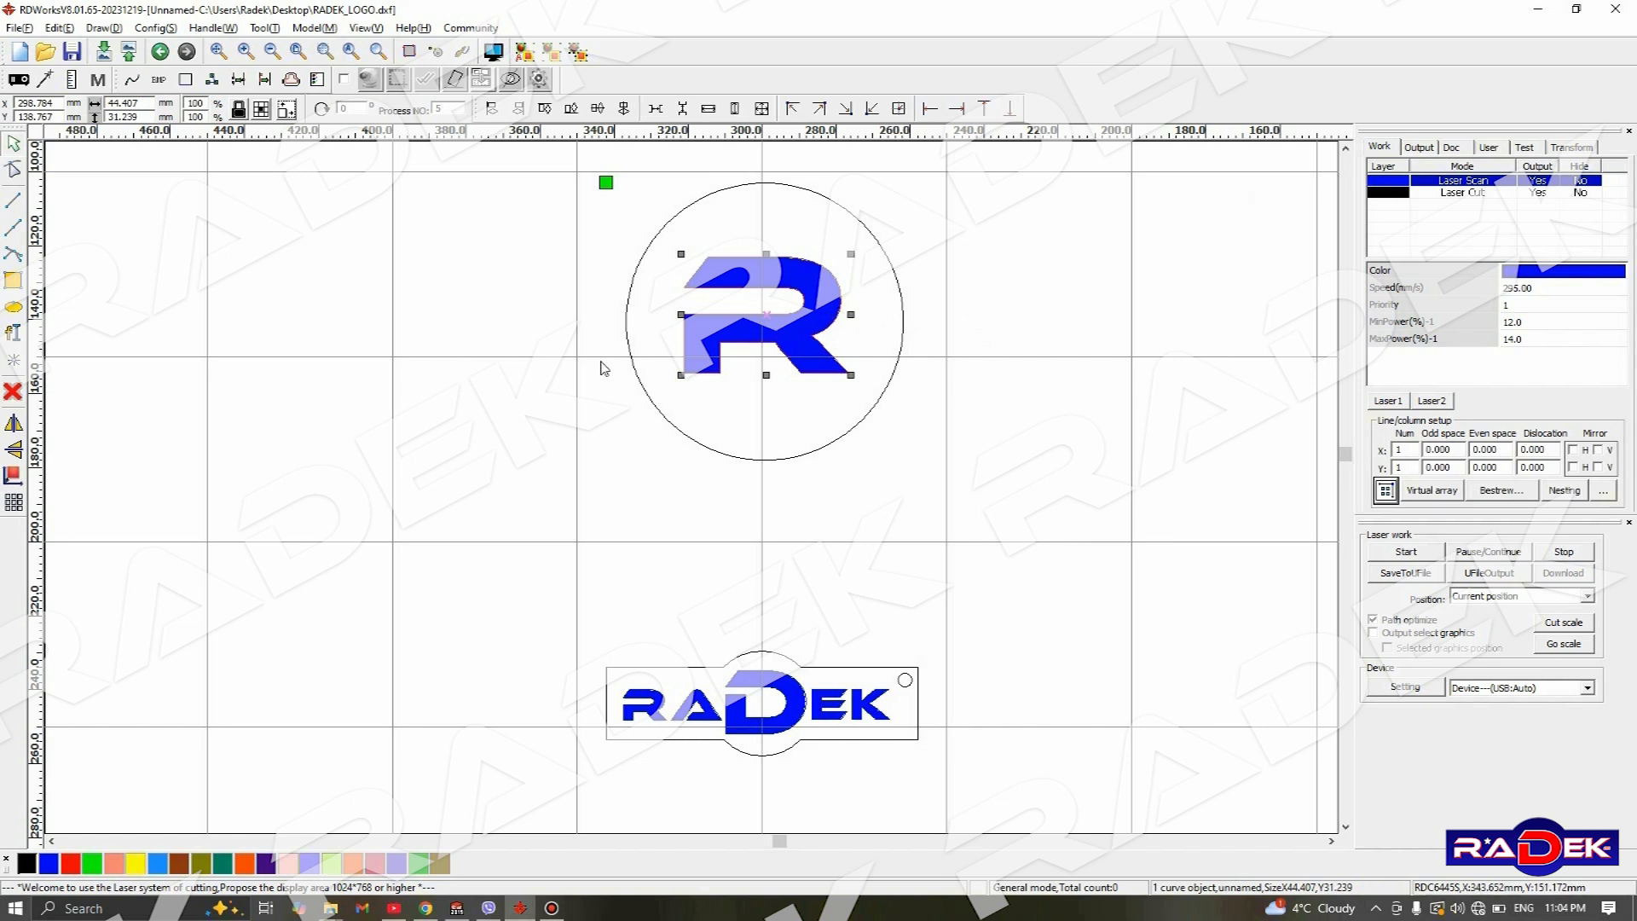
left_click(12, 424)
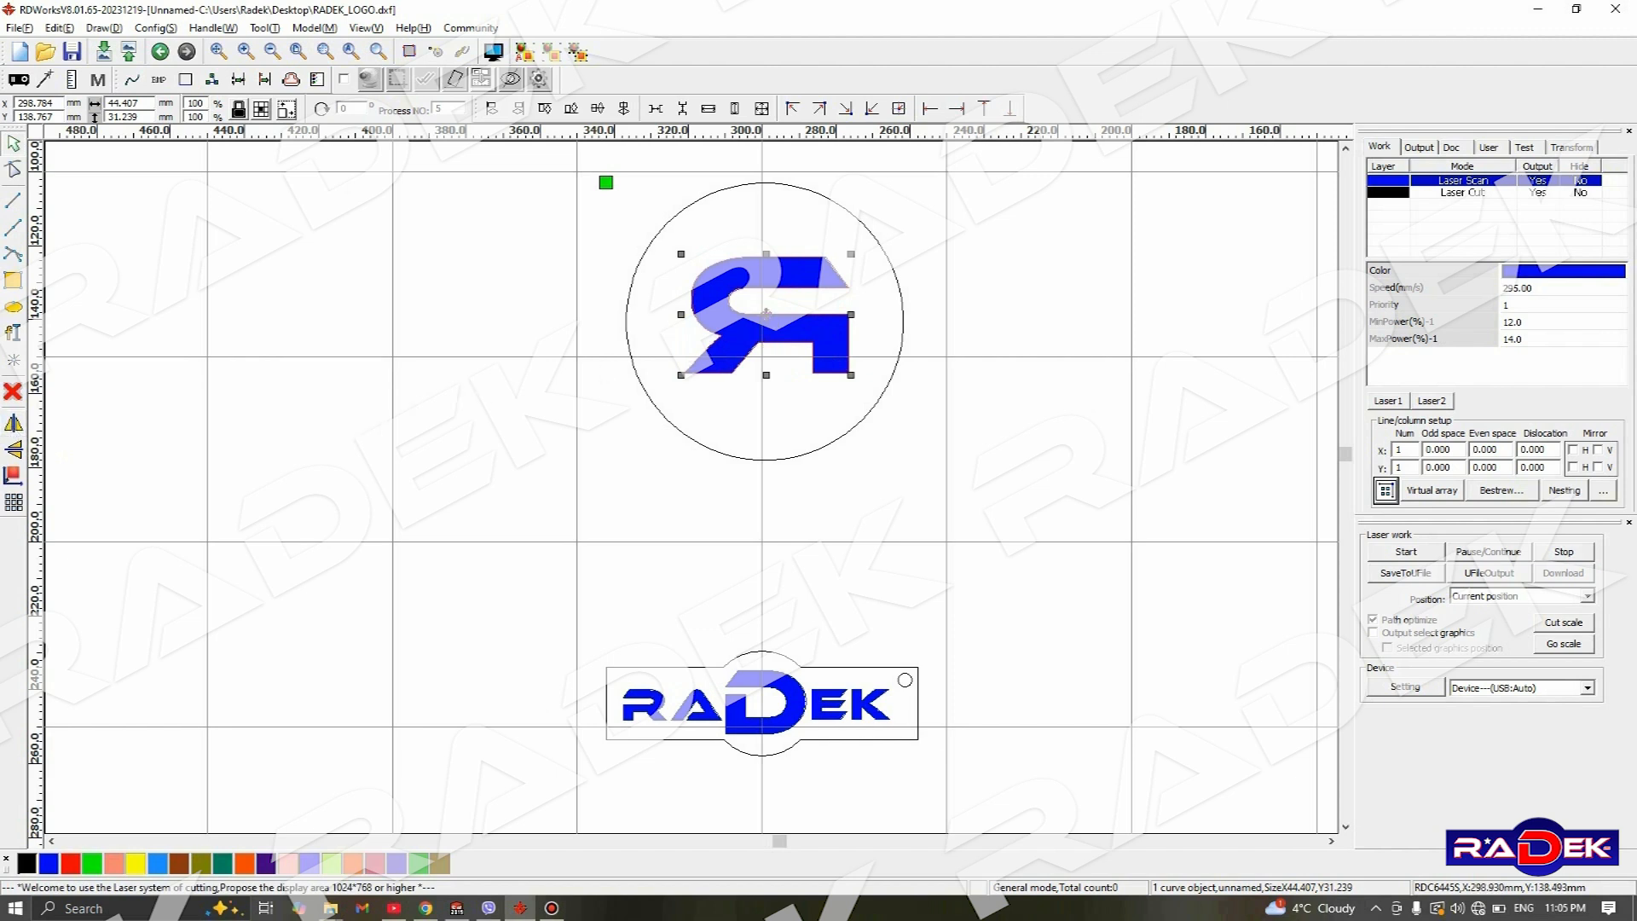
- Centre the mirrored R horizontally and vertically inside the 75 mm circle
left_click_drag(765, 311, 762, 312)
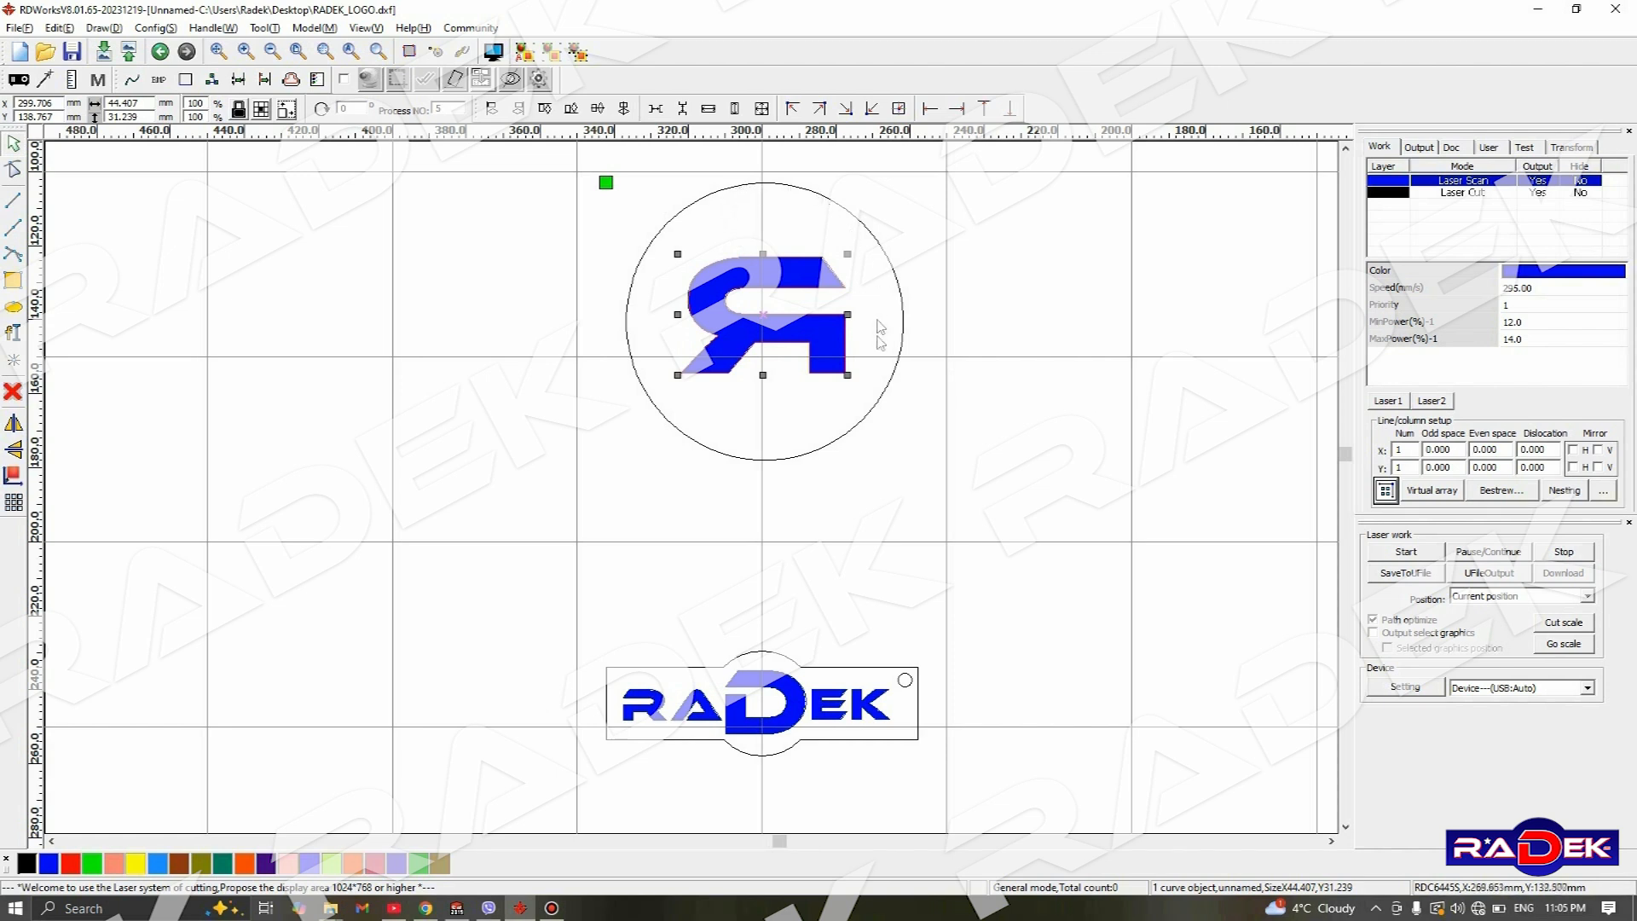
left_click(804, 191, "shift")
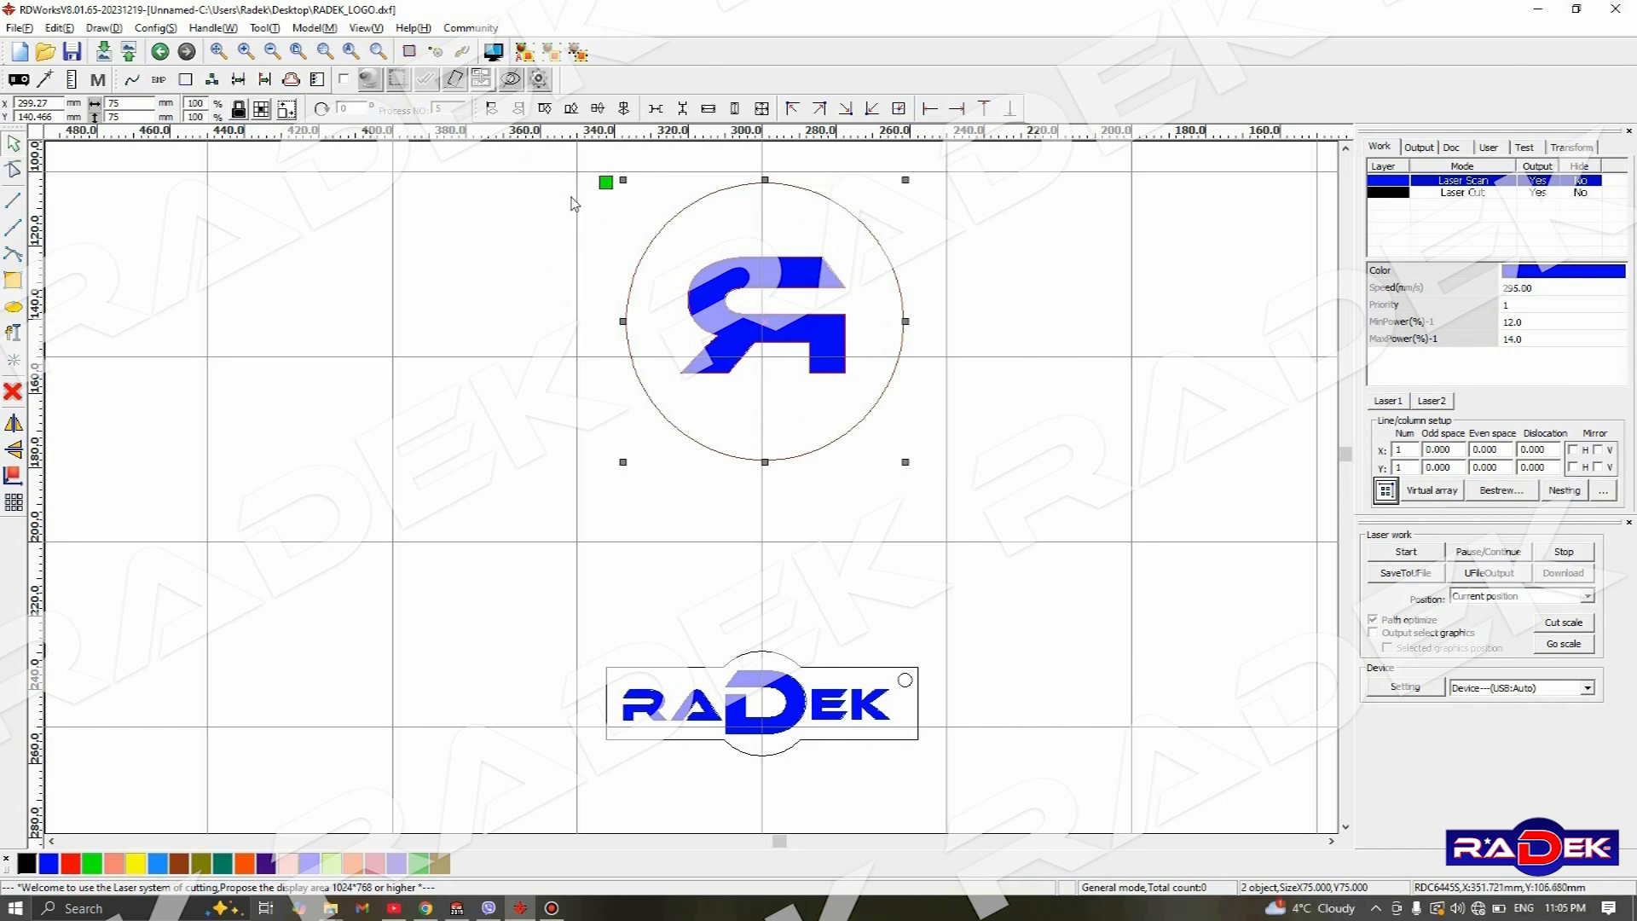
left_click(596, 110)
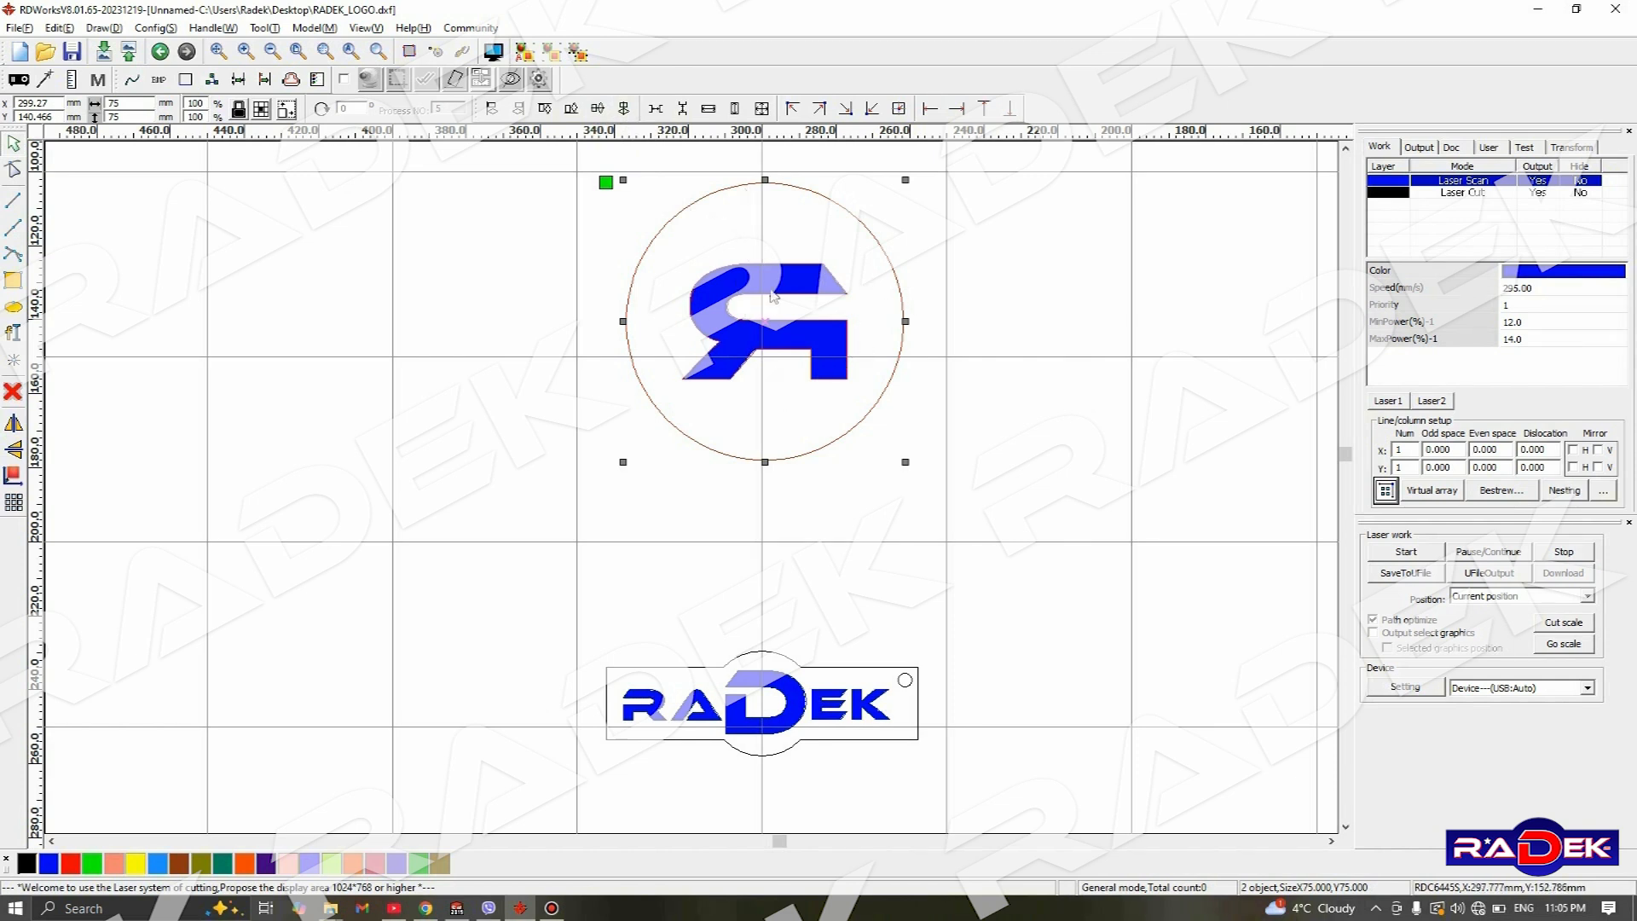
left_click(1003, 347)
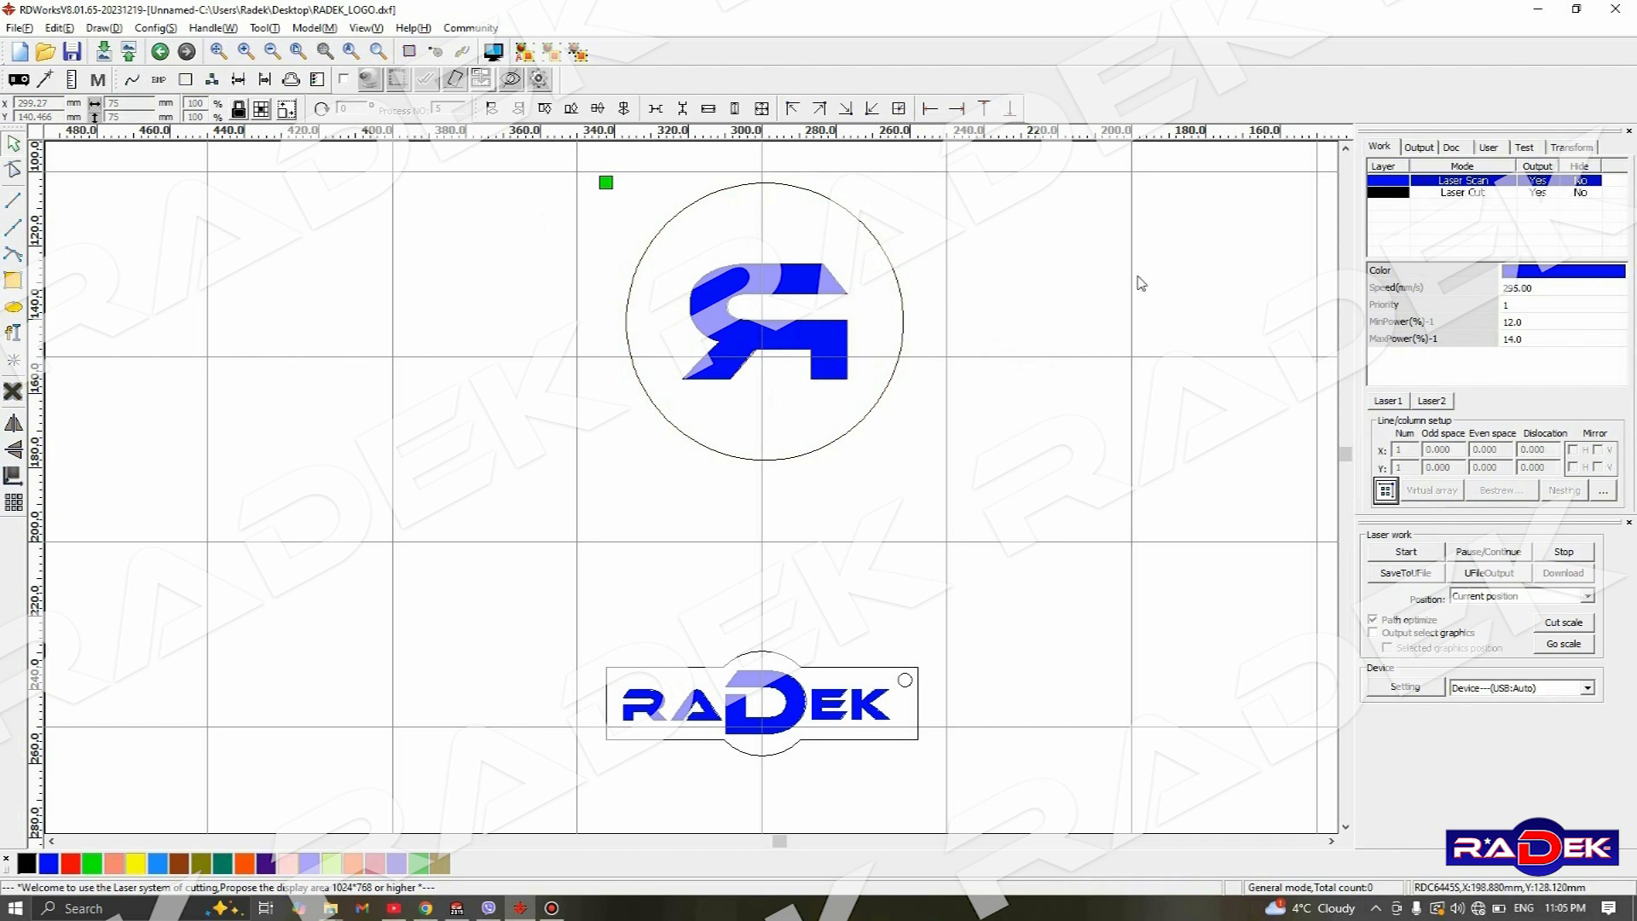
- Assign the mirrored R to the red layer and the circle around it to the green layer
left_click(826, 273)
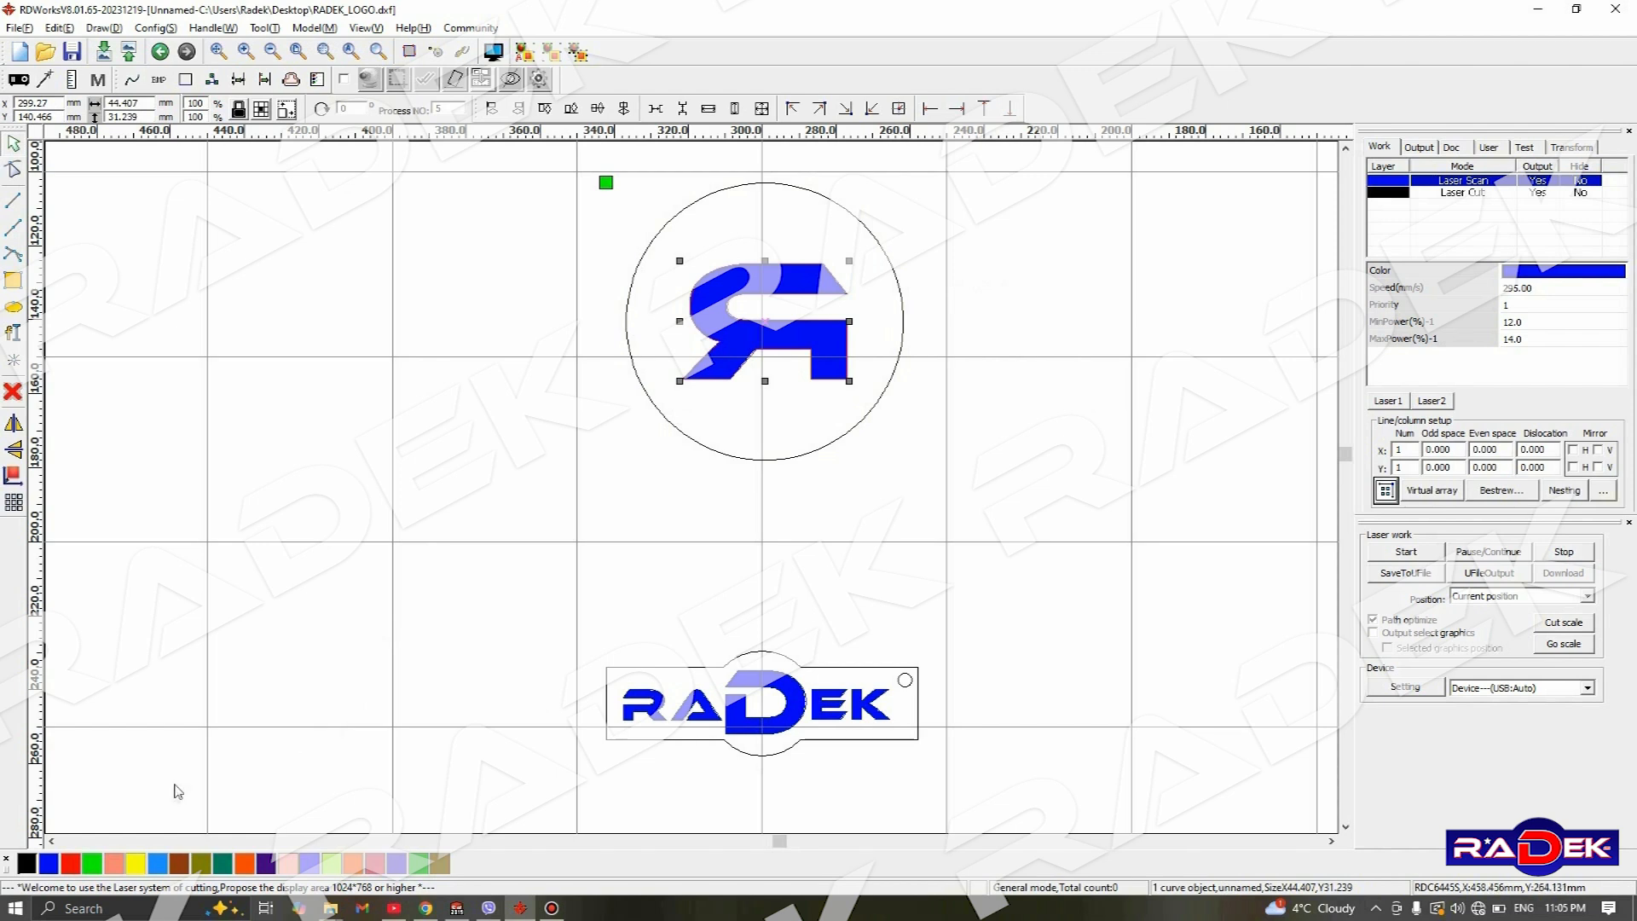
left_click(71, 865)
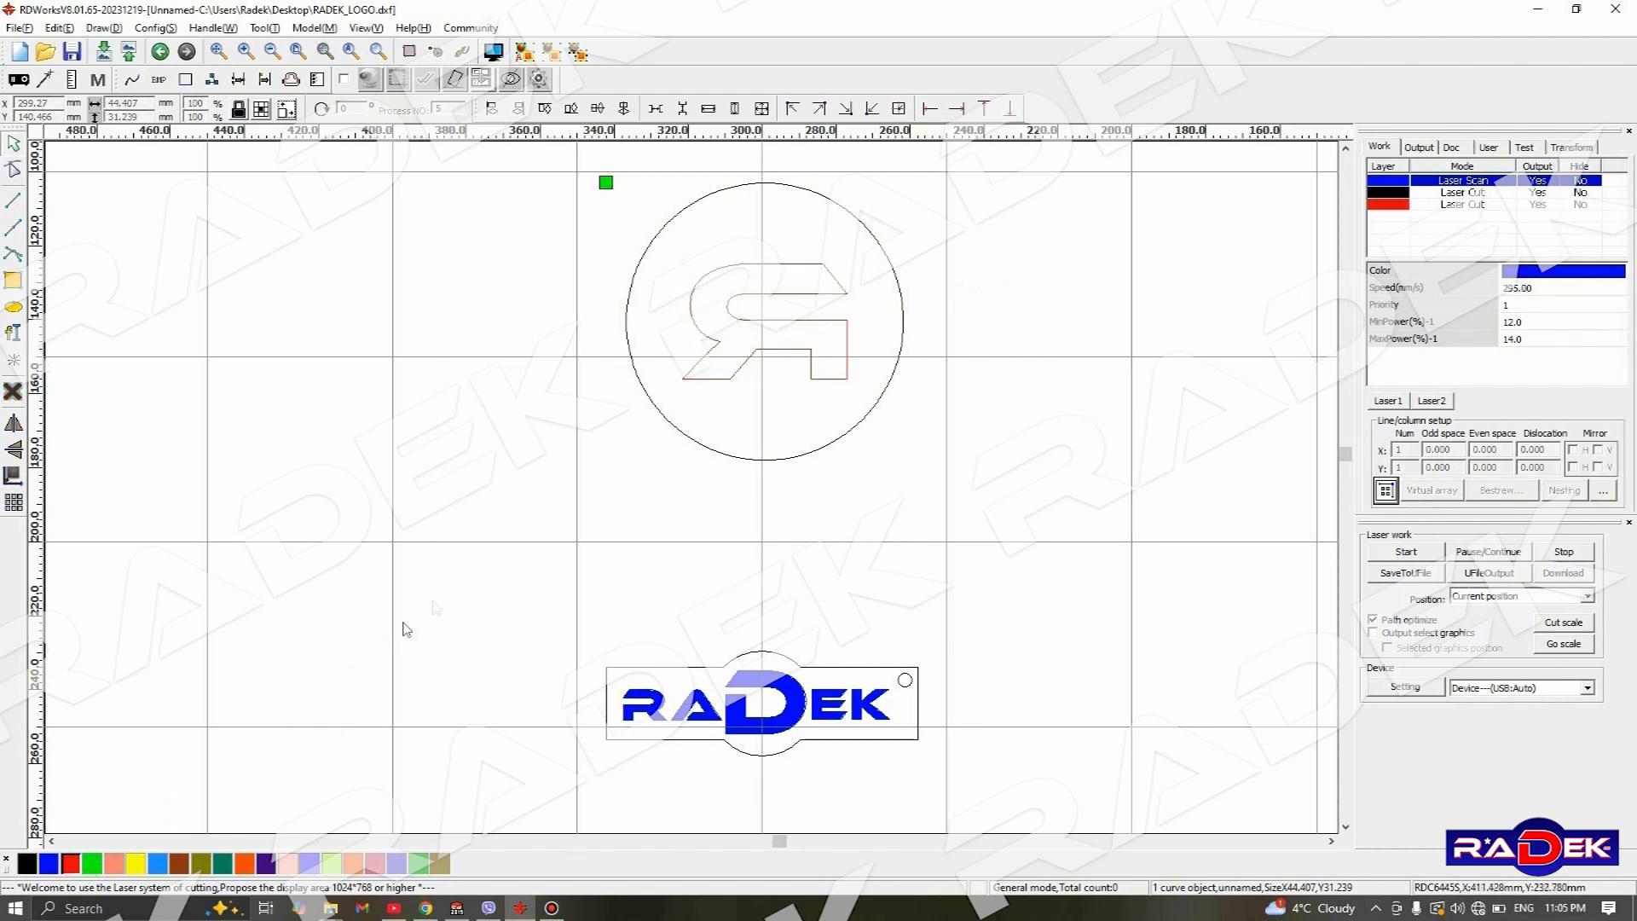
left_click(894, 255)
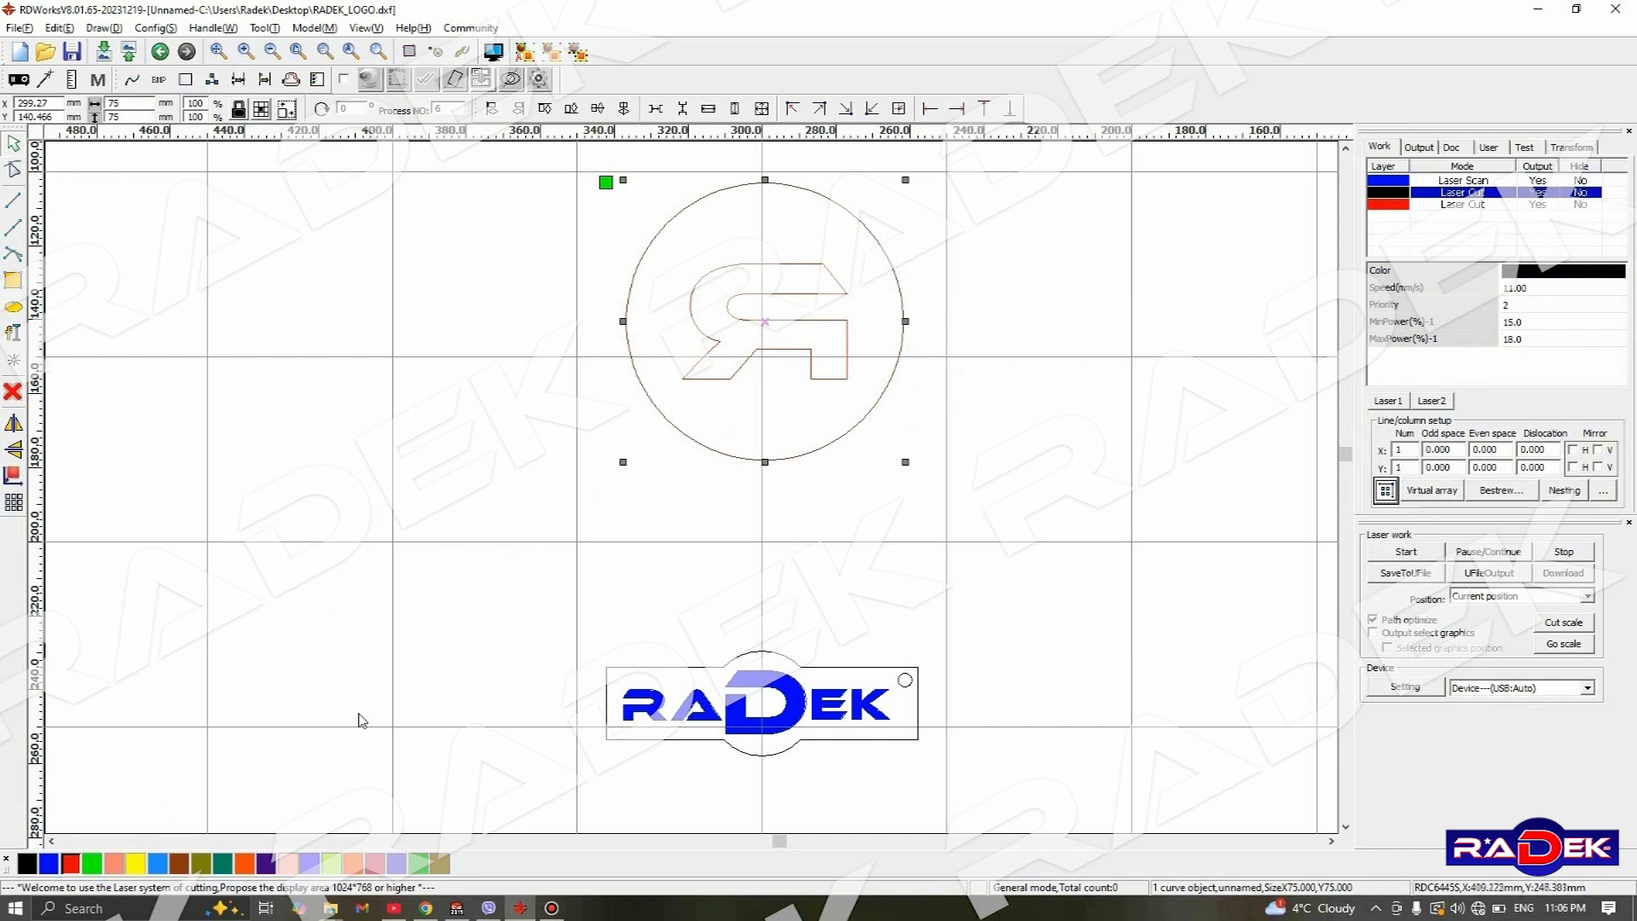
left_click(90, 864)
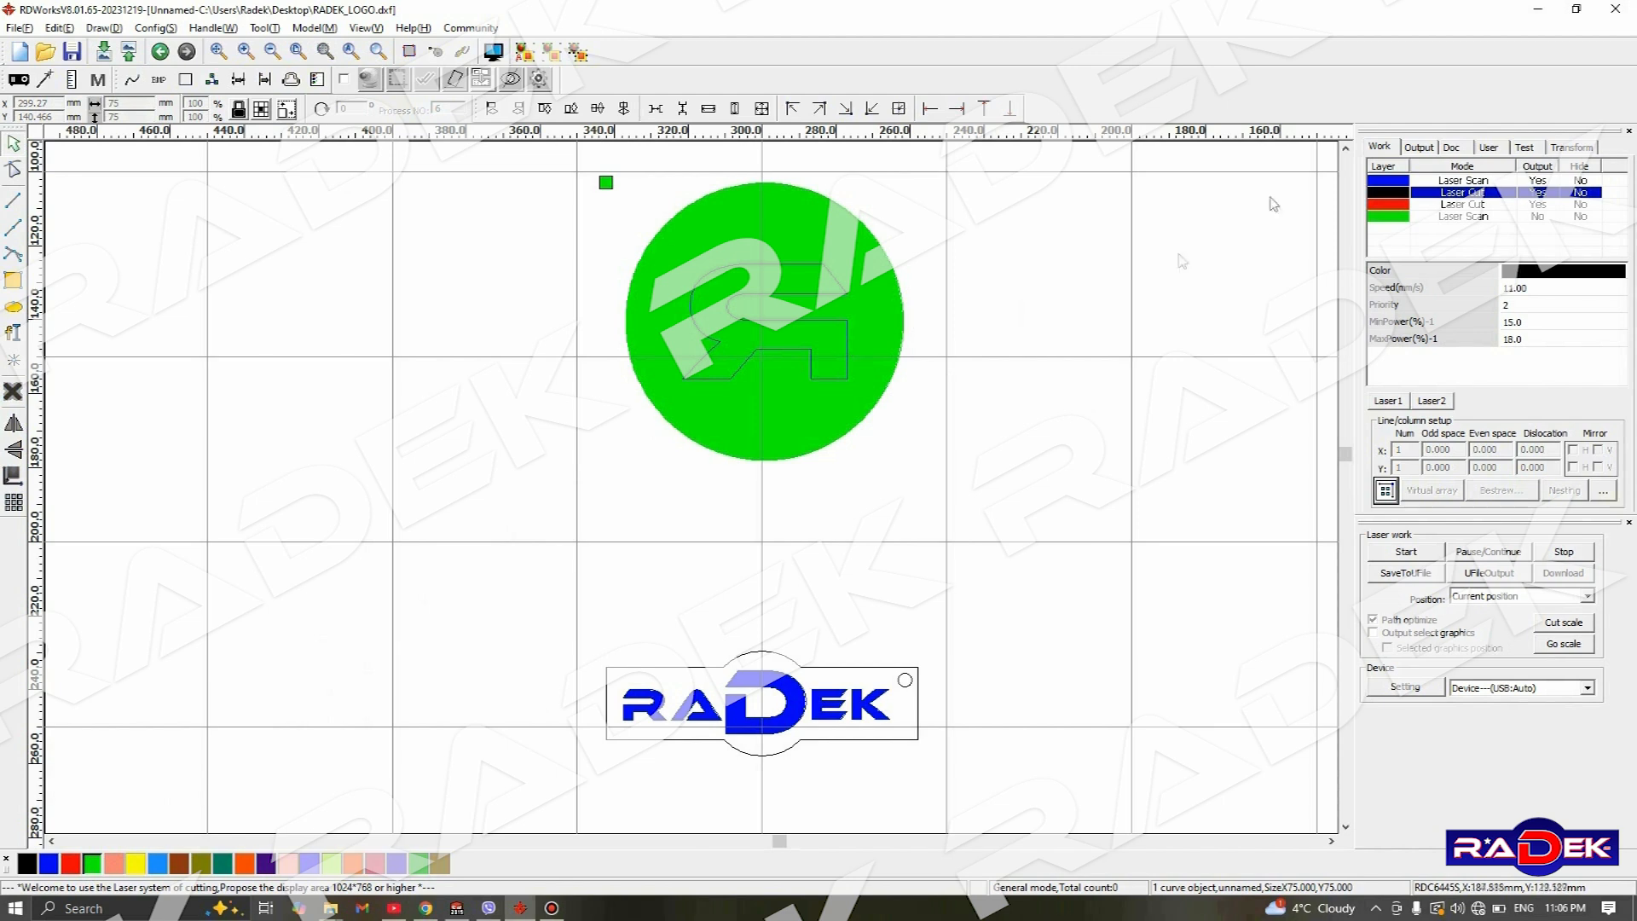
- Set the red layer's processing mode to Scan and confirm the layer parameters
double_click(1480, 208)
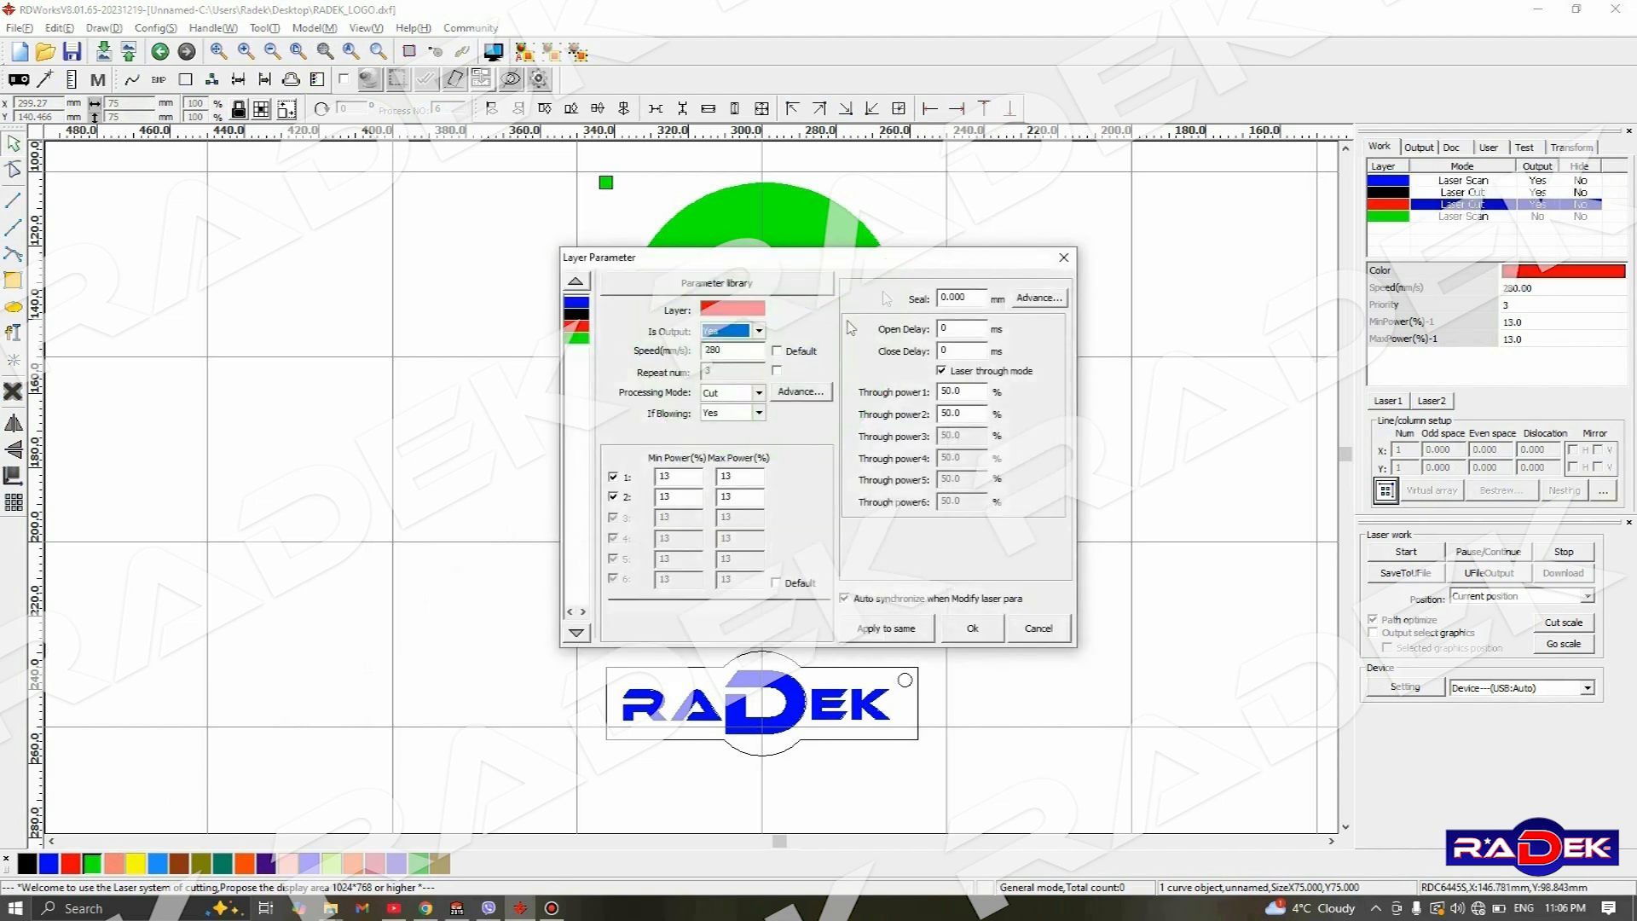
left_click(758, 392)
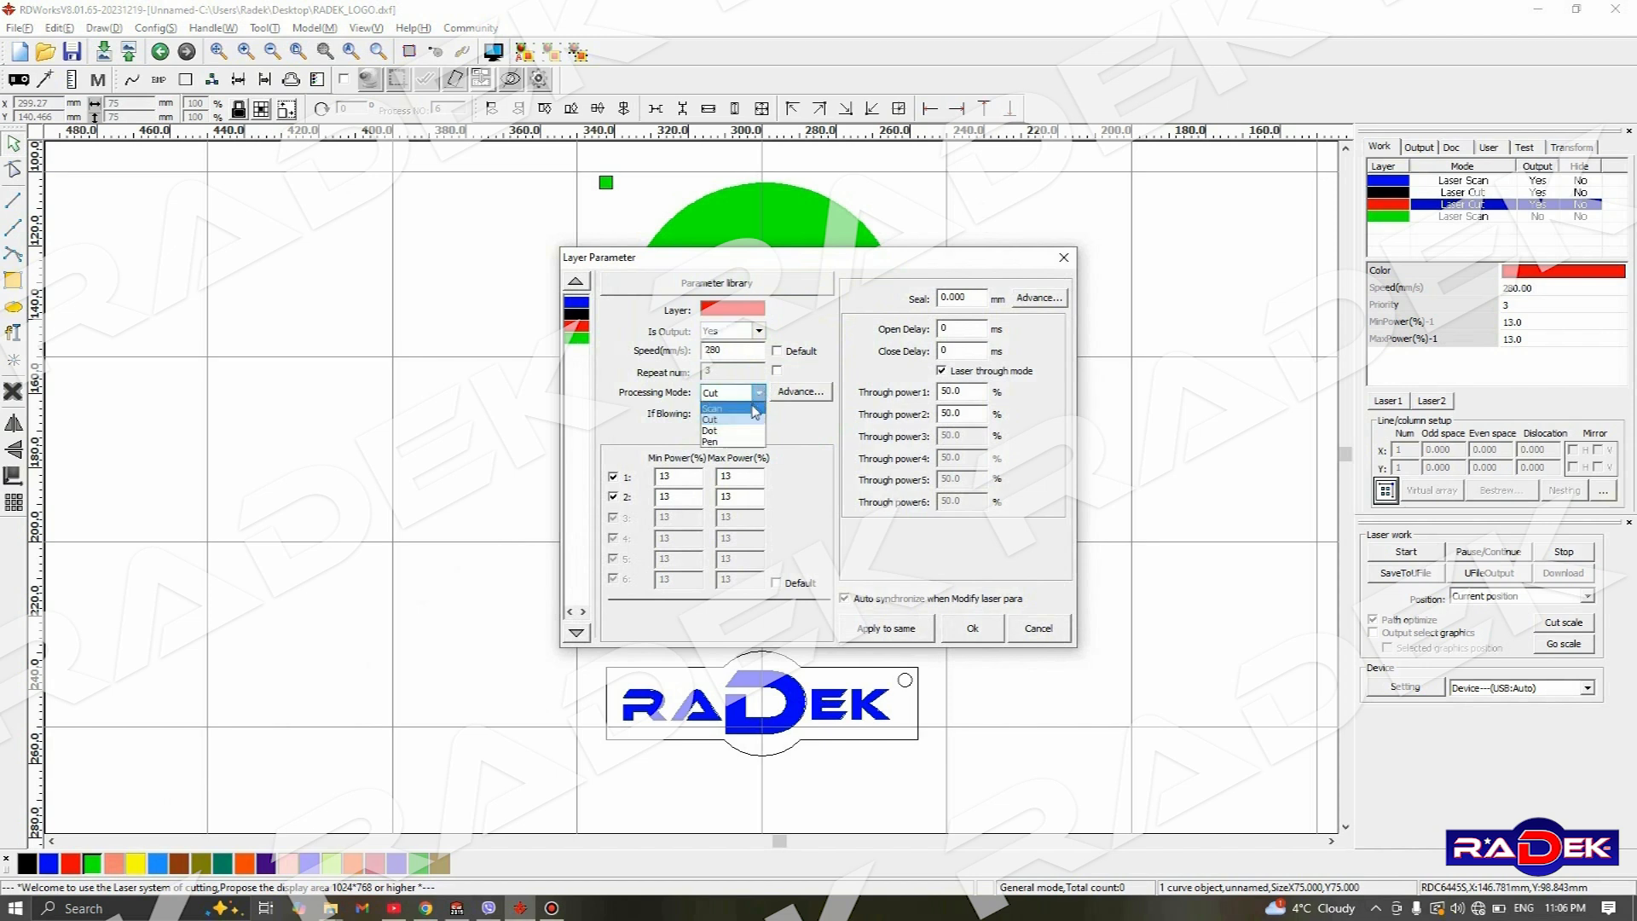
left_click(752, 416)
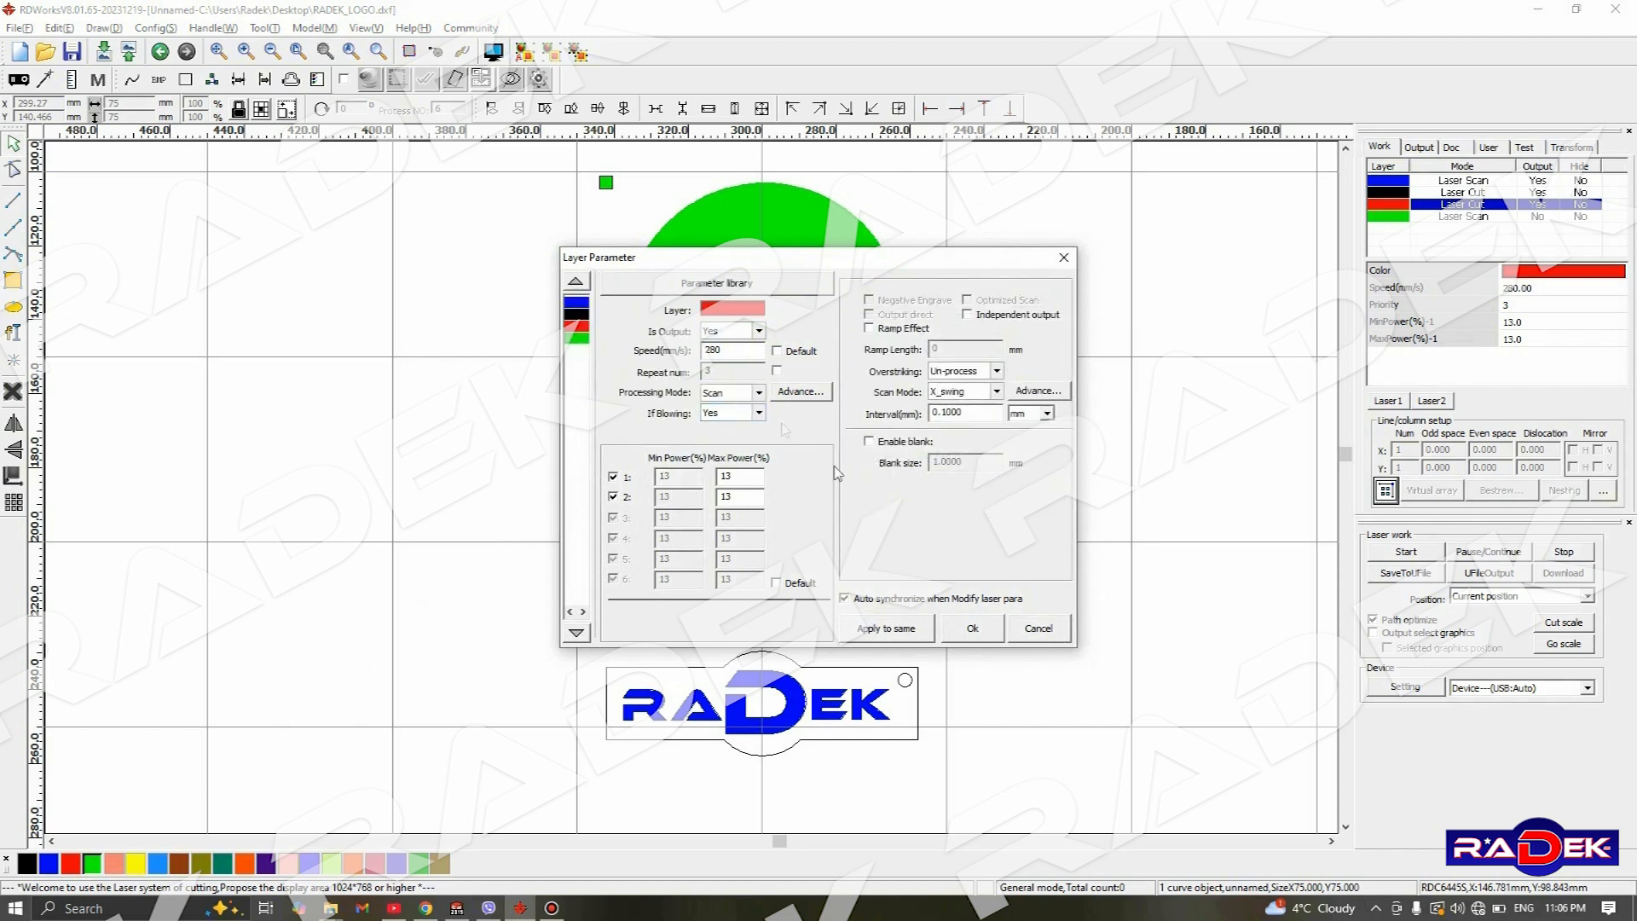
left_click(972, 626)
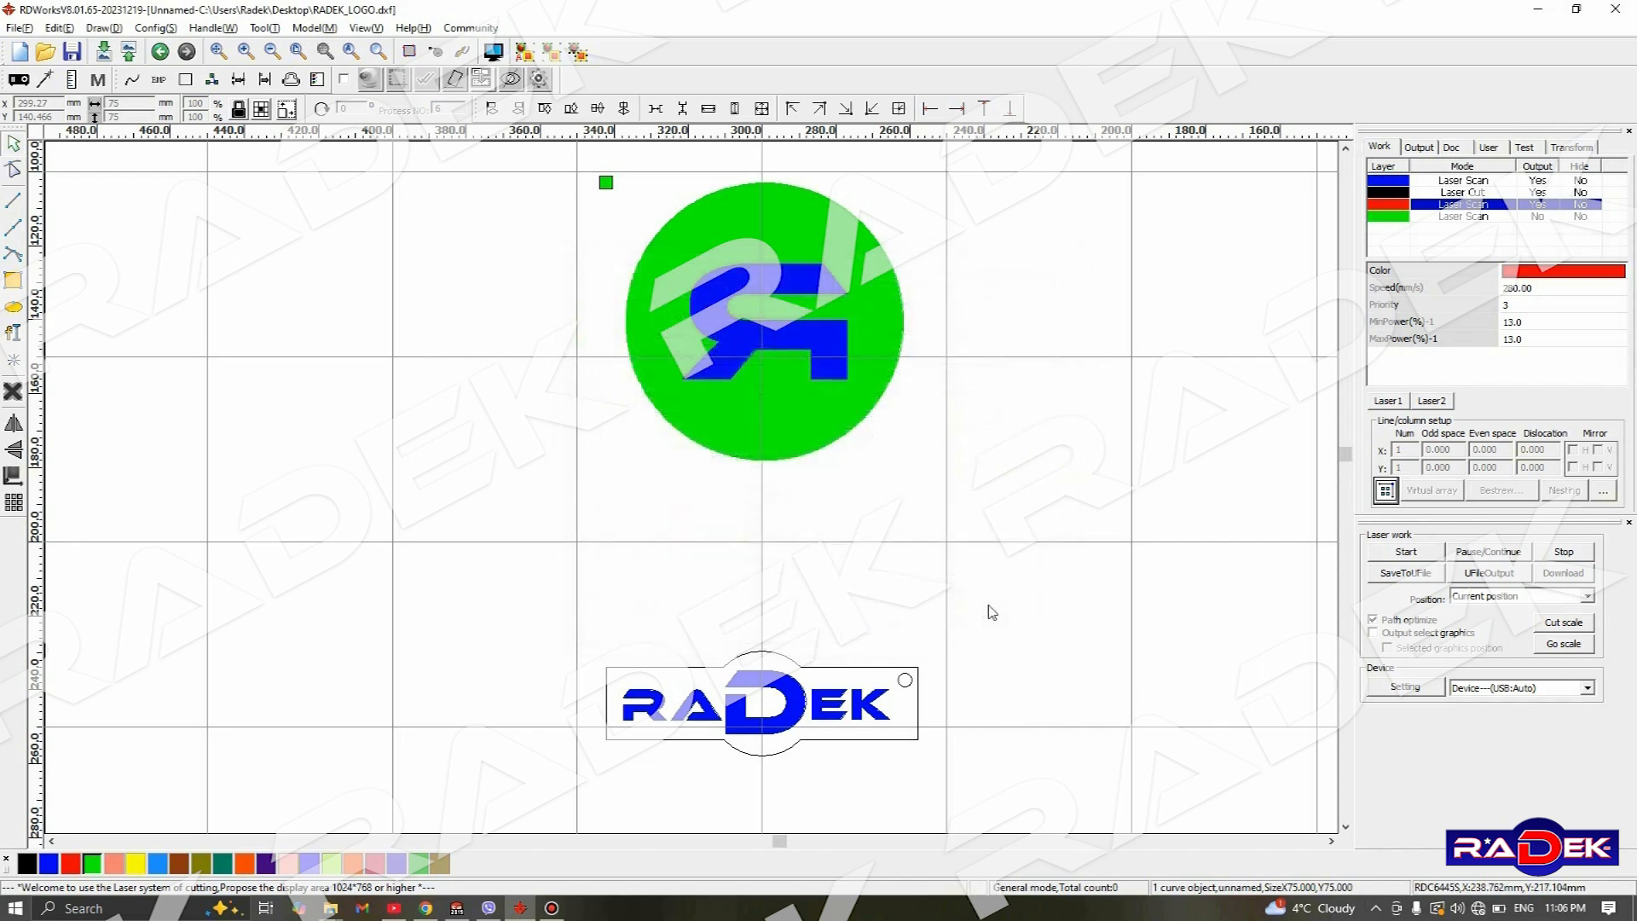
- Set the green layer's processing mode to Cut and confirm the layer parameters
double_click(1422, 216)
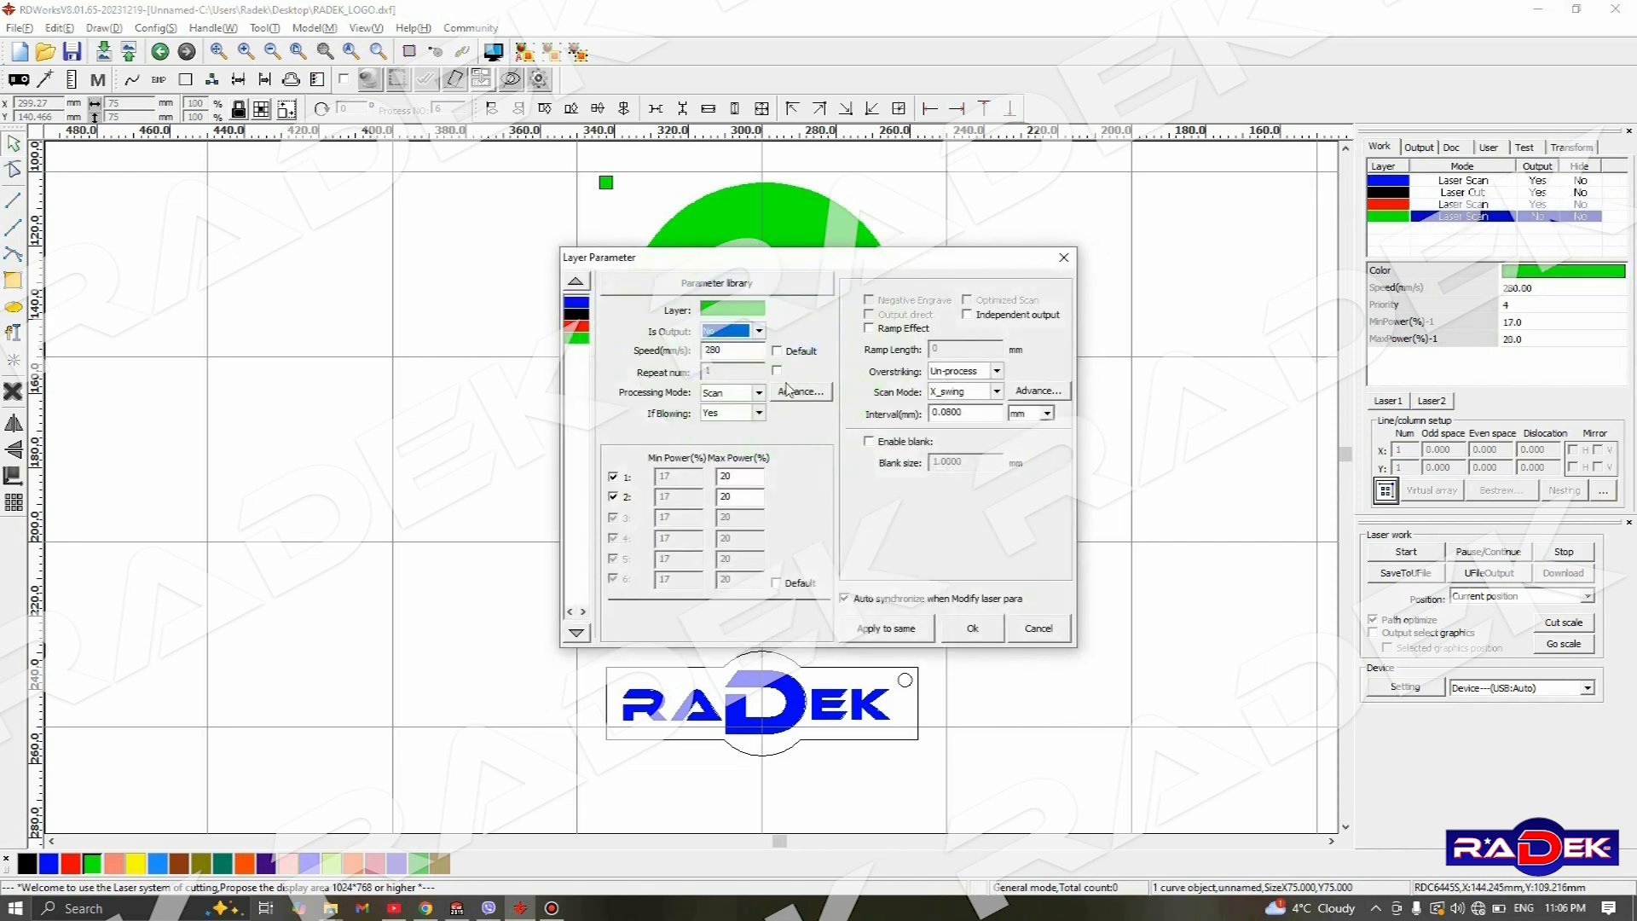
left_click(759, 392)
left_click(733, 418)
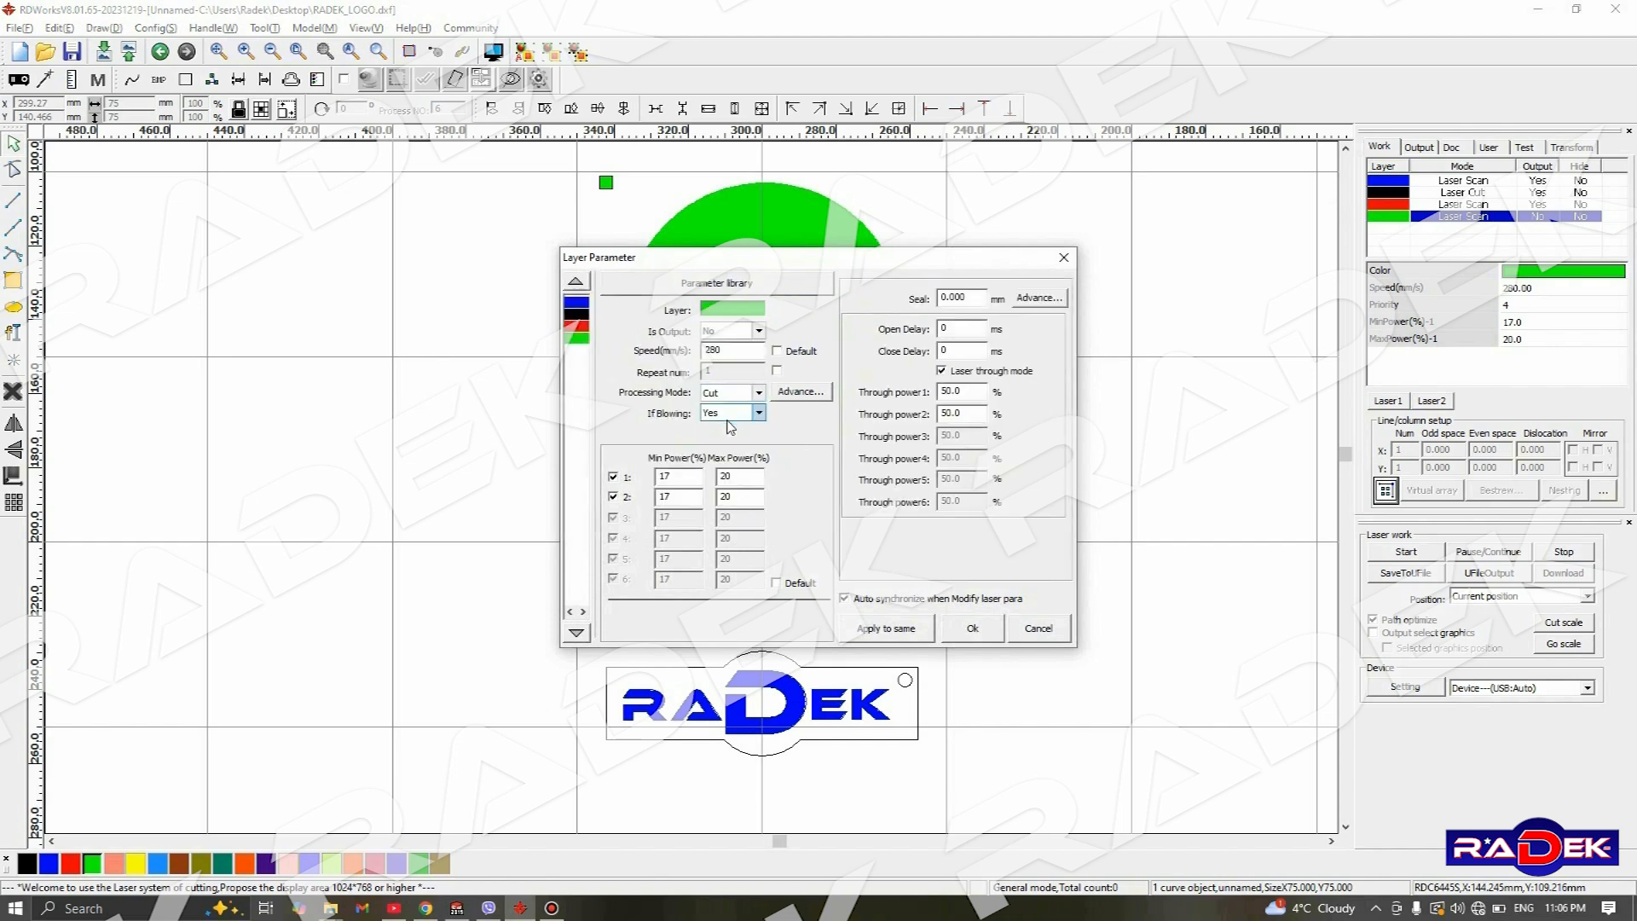
left_click(971, 629)
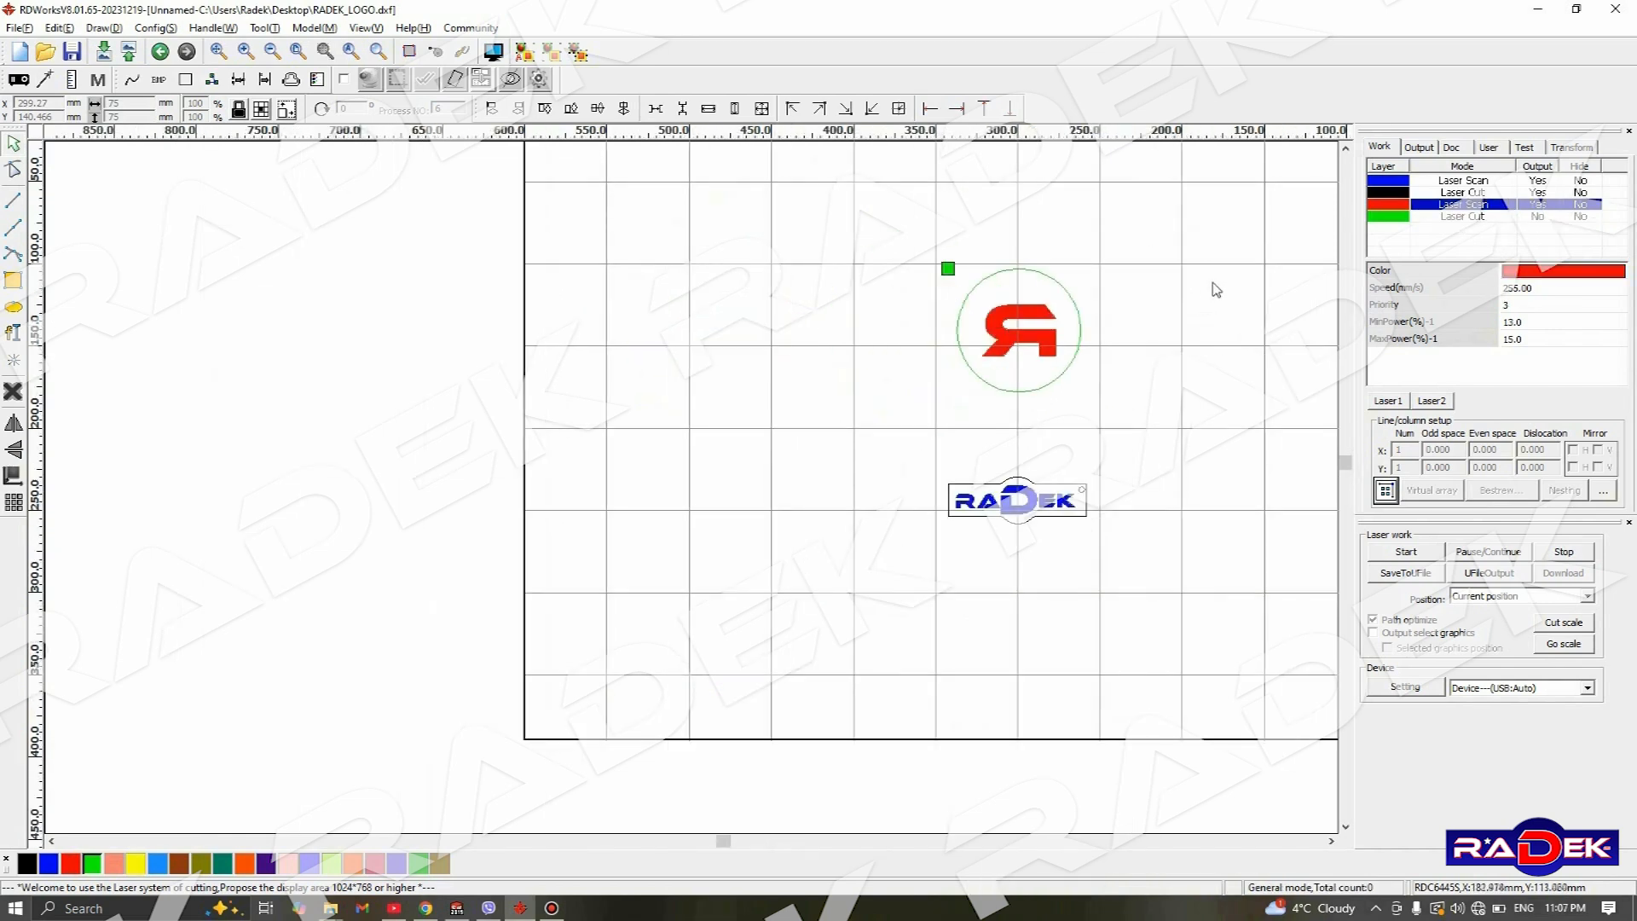
- Resize the mirrored R and its circle together to 45 mm and place them beside the RADEK nameplate
middle_click_drag(1197, 297, 1120, 325)
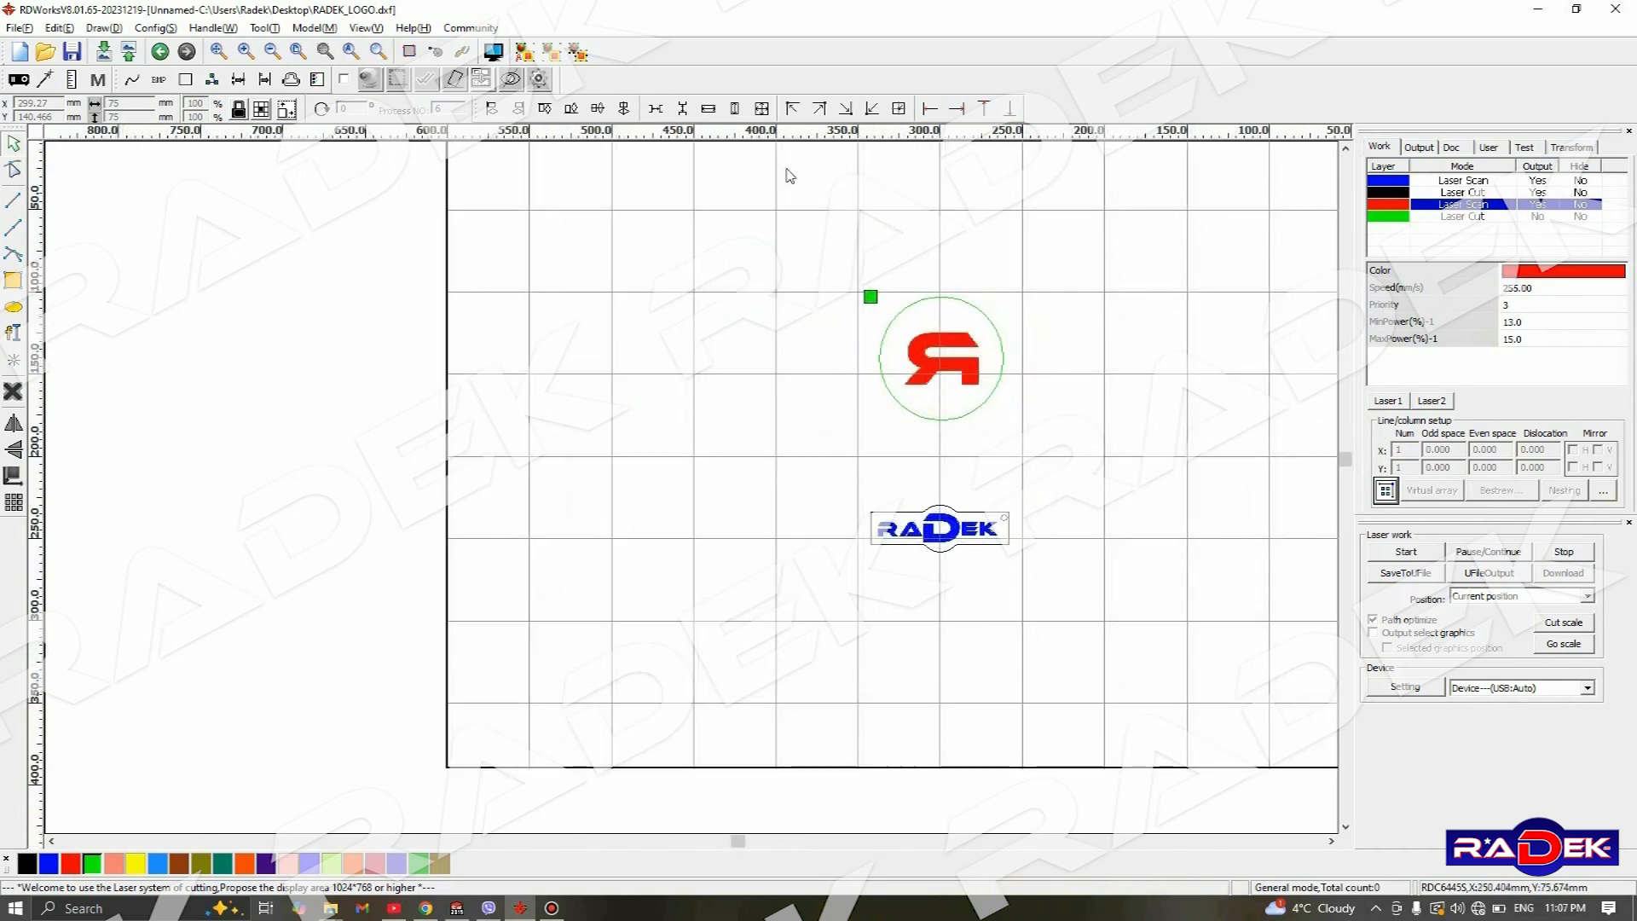
left_click_drag(1078, 453, 836, 266)
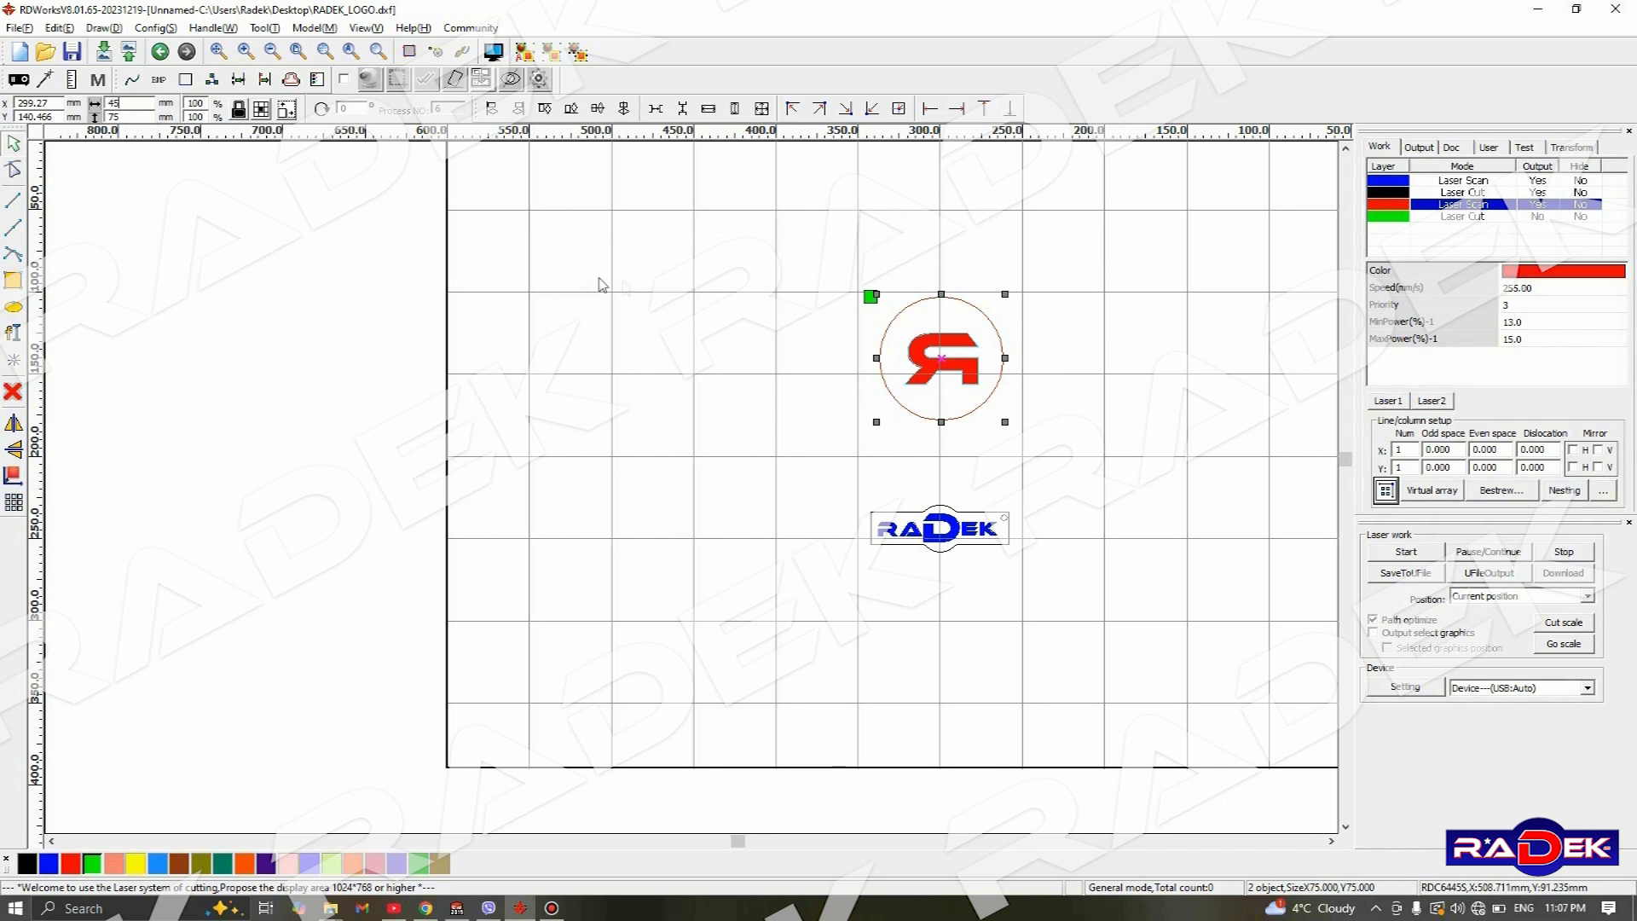
key("Return")
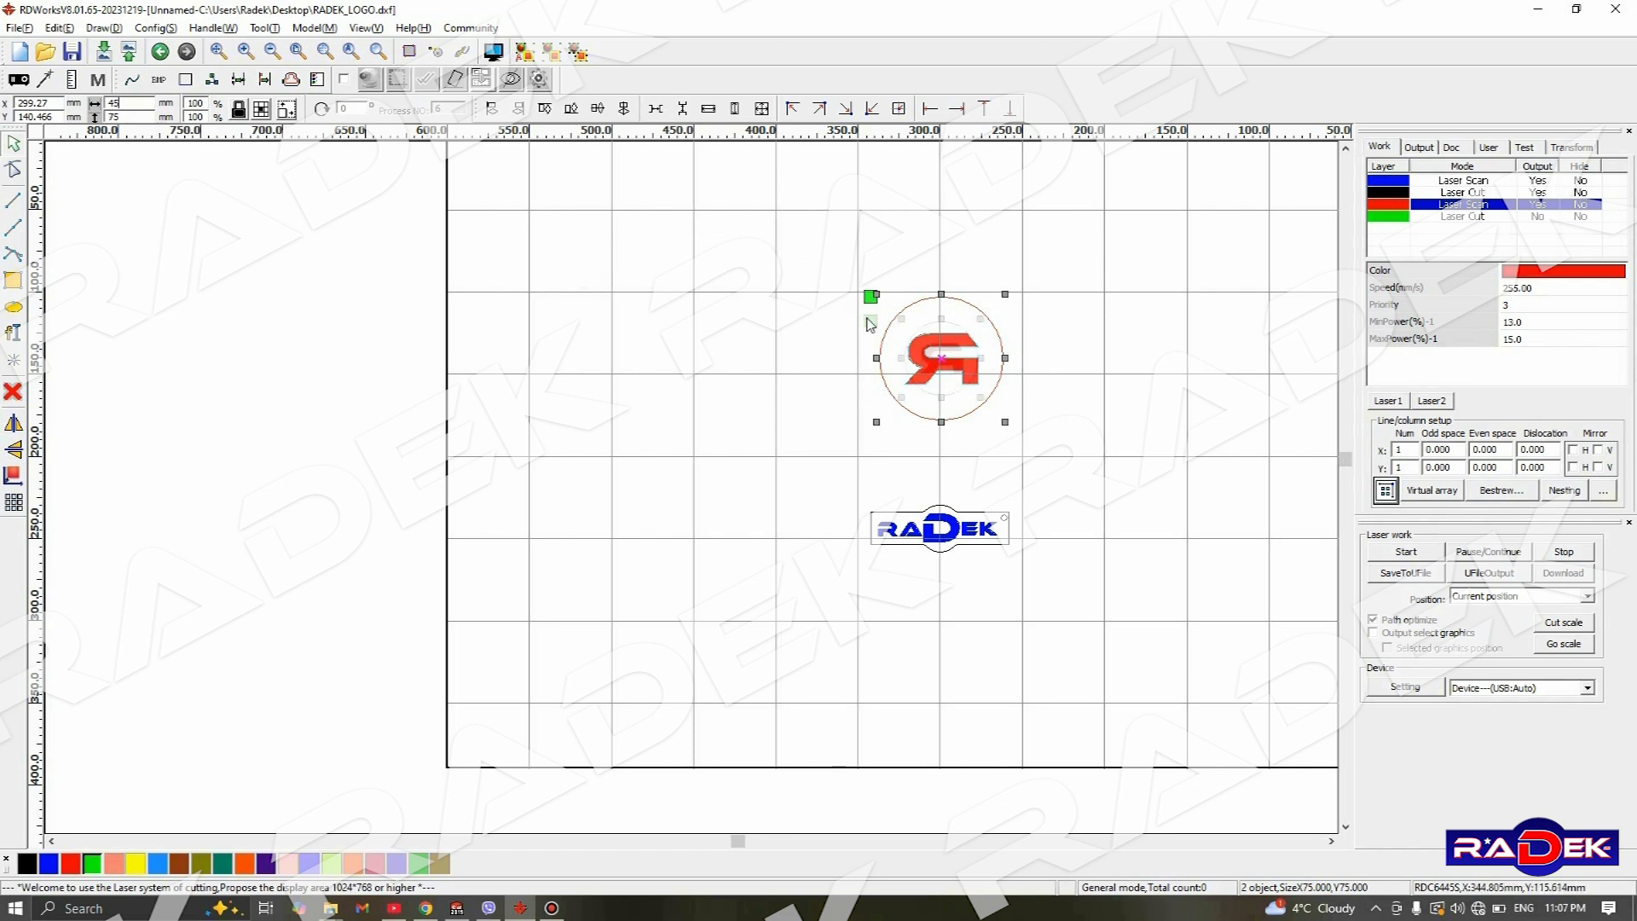
left_click_drag(949, 367, 791, 527)
scroll(862, 347, "down", 2)
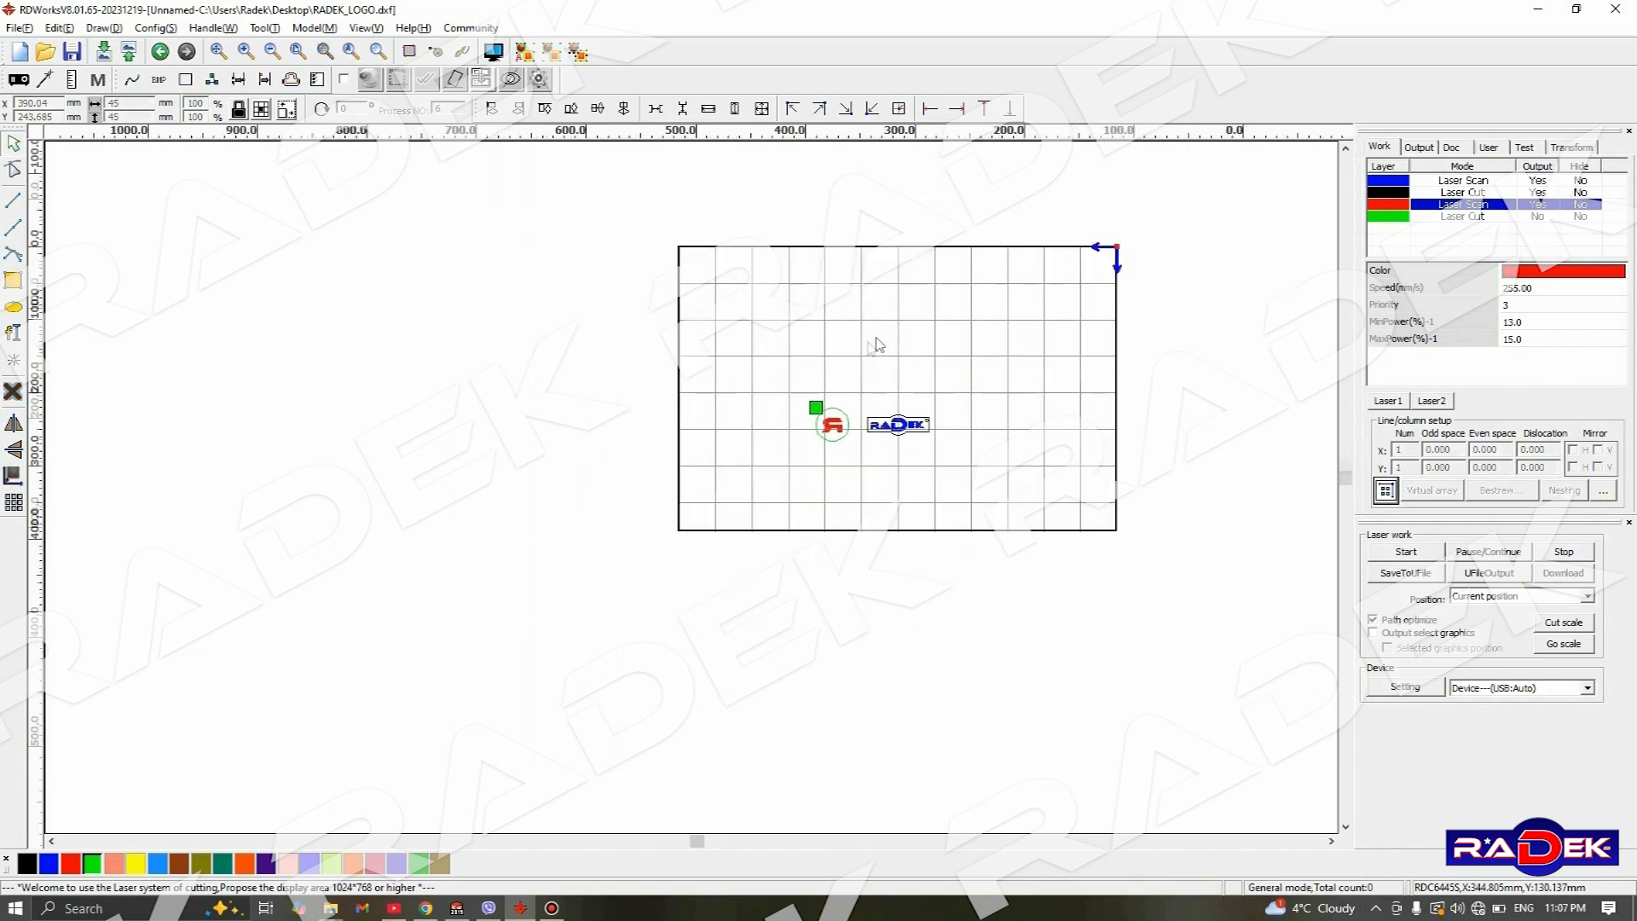
middle_click_drag(910, 321, 846, 353)
scroll(848, 358, "up", 2)
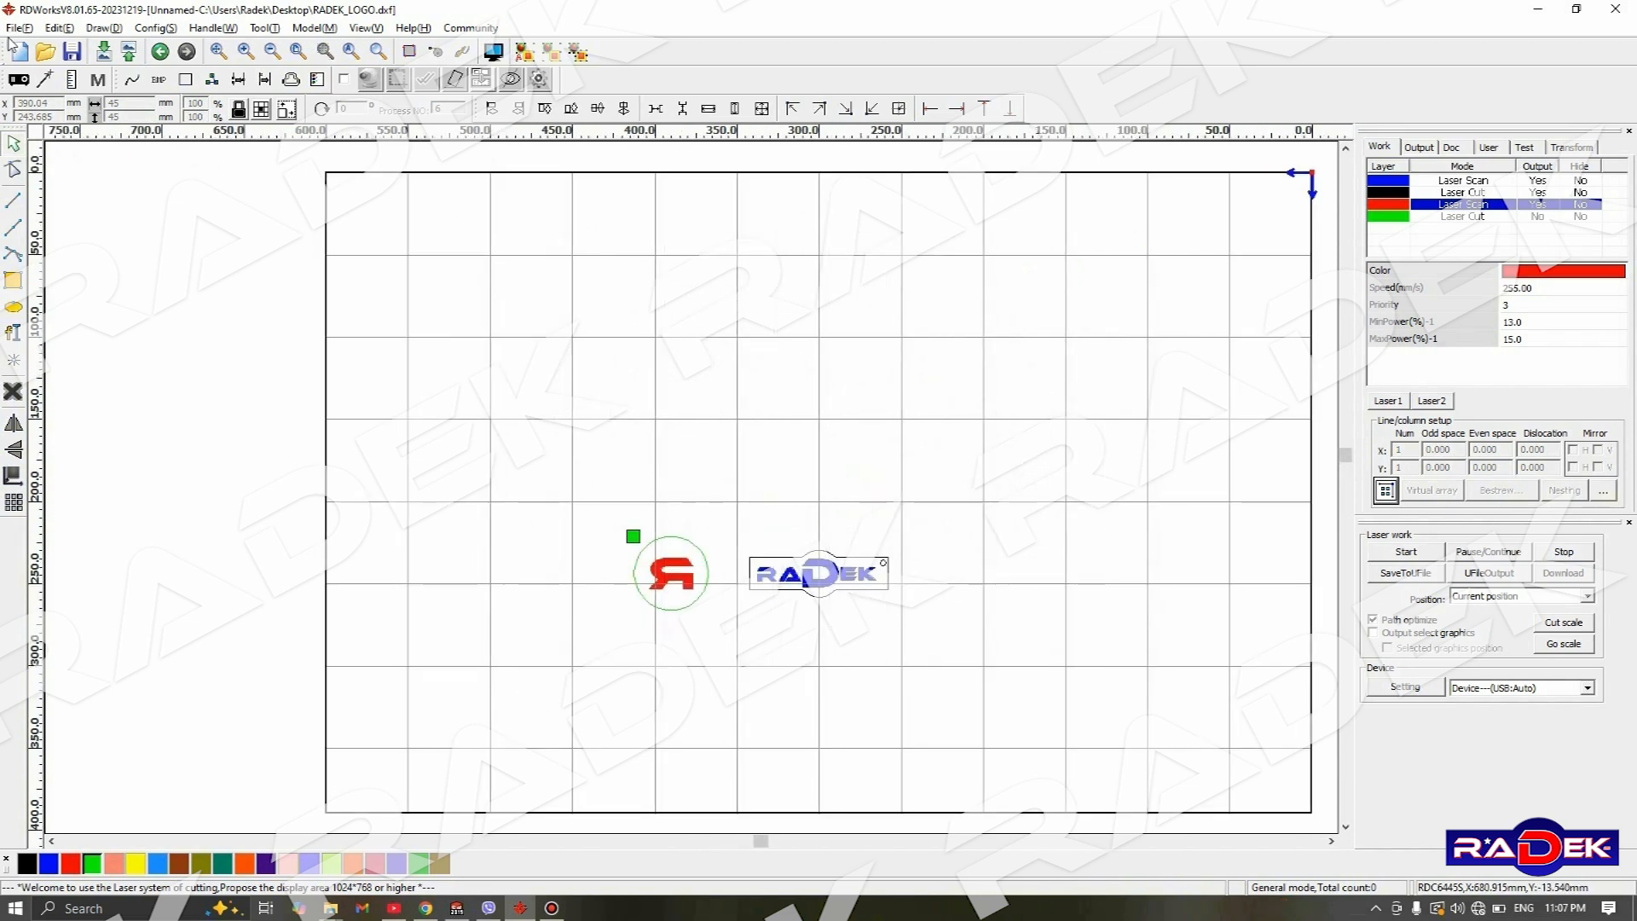
- Import the image RK-6090-PRO-sl1 (1).png from the Desktop and place it above the round logo and nameplate
left_click(104, 53)
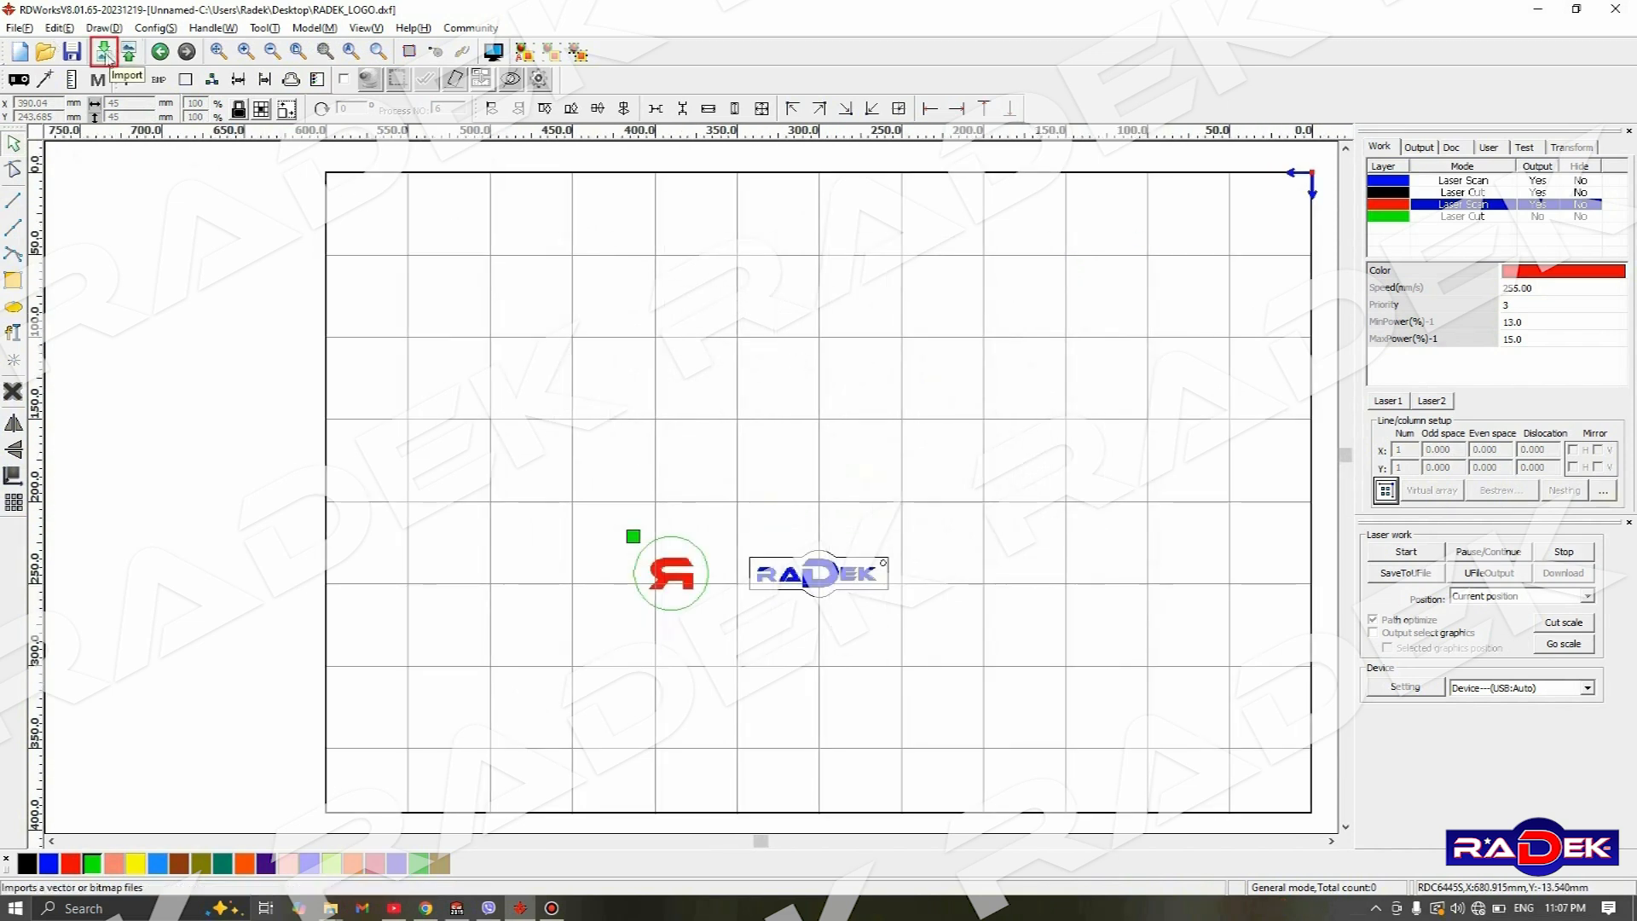
scroll(674, 499, "down", 5)
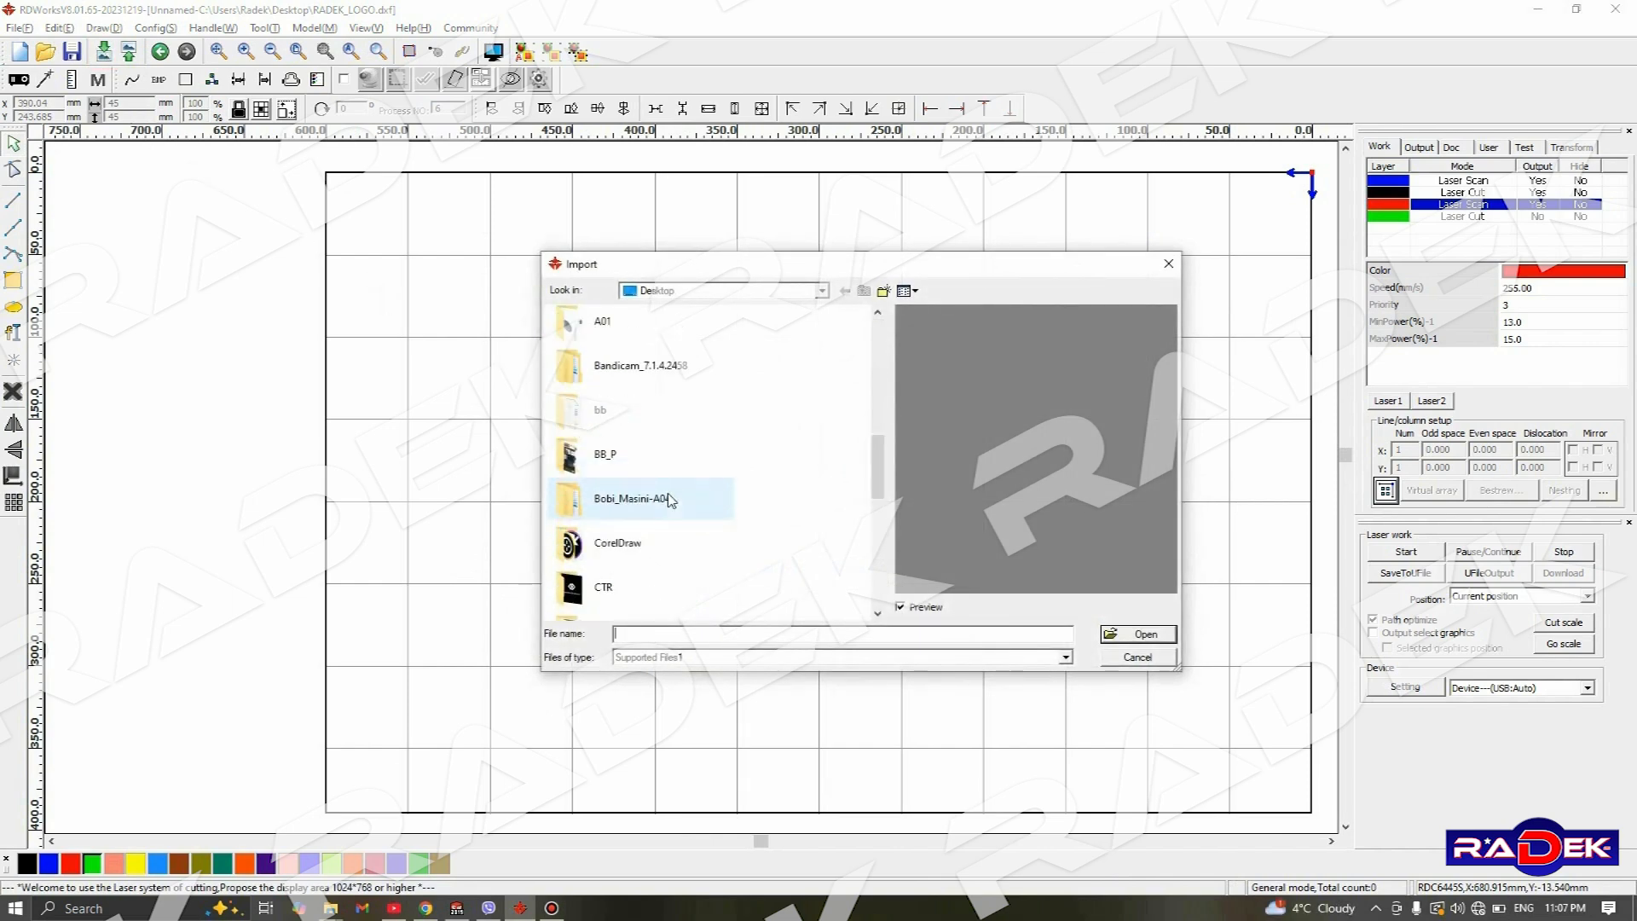
scroll(656, 514, "down", 2)
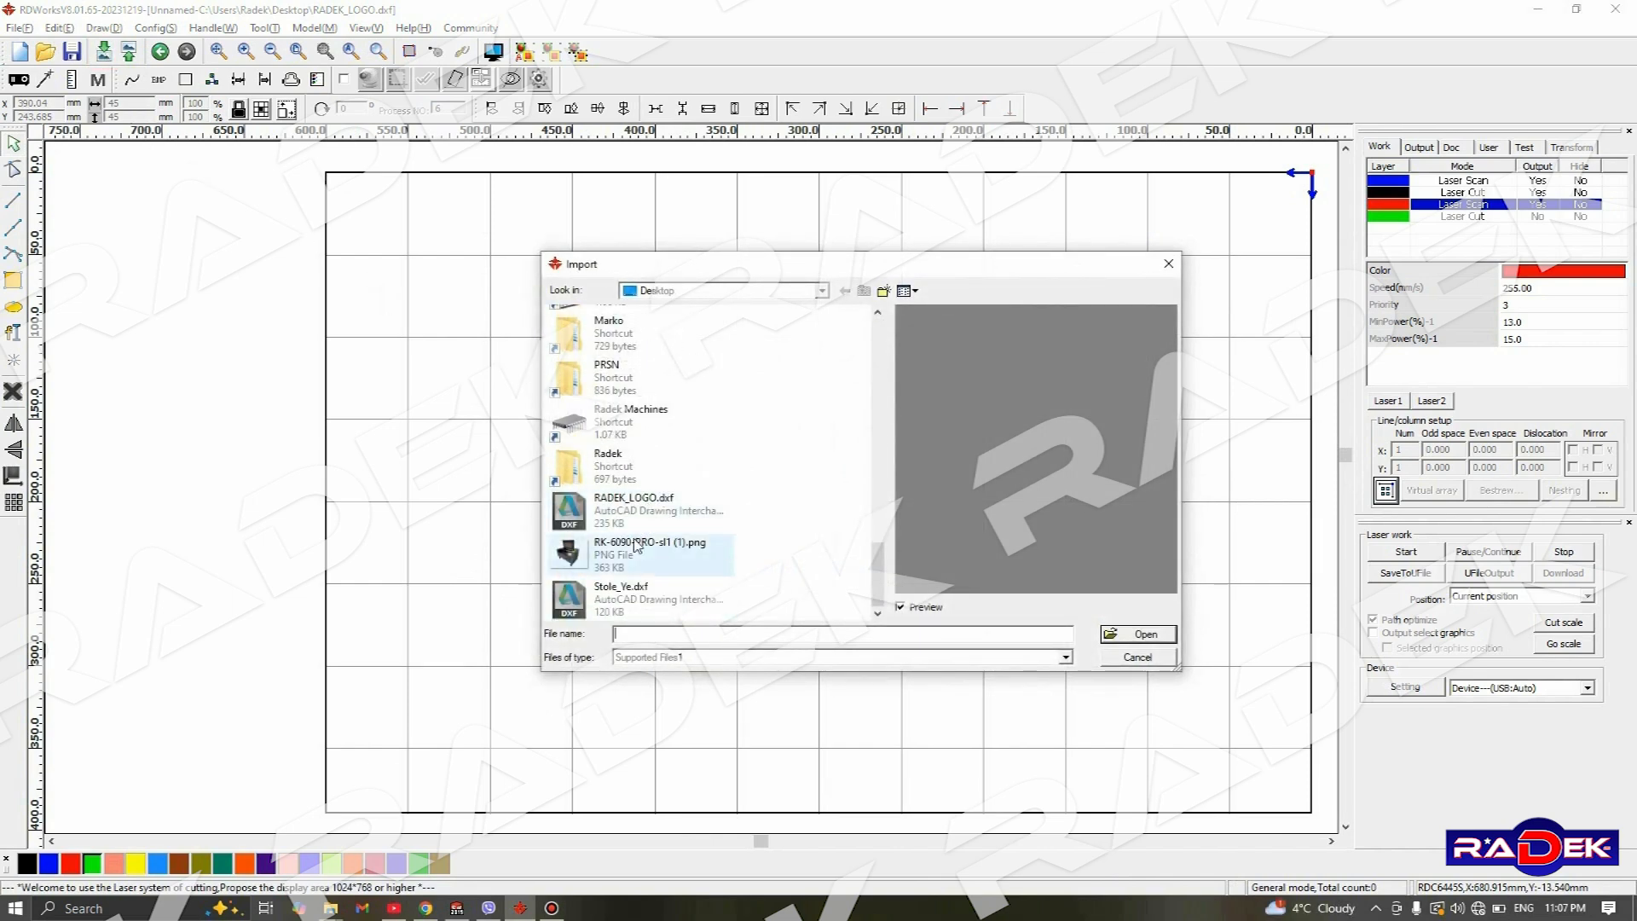
double_click(635, 500)
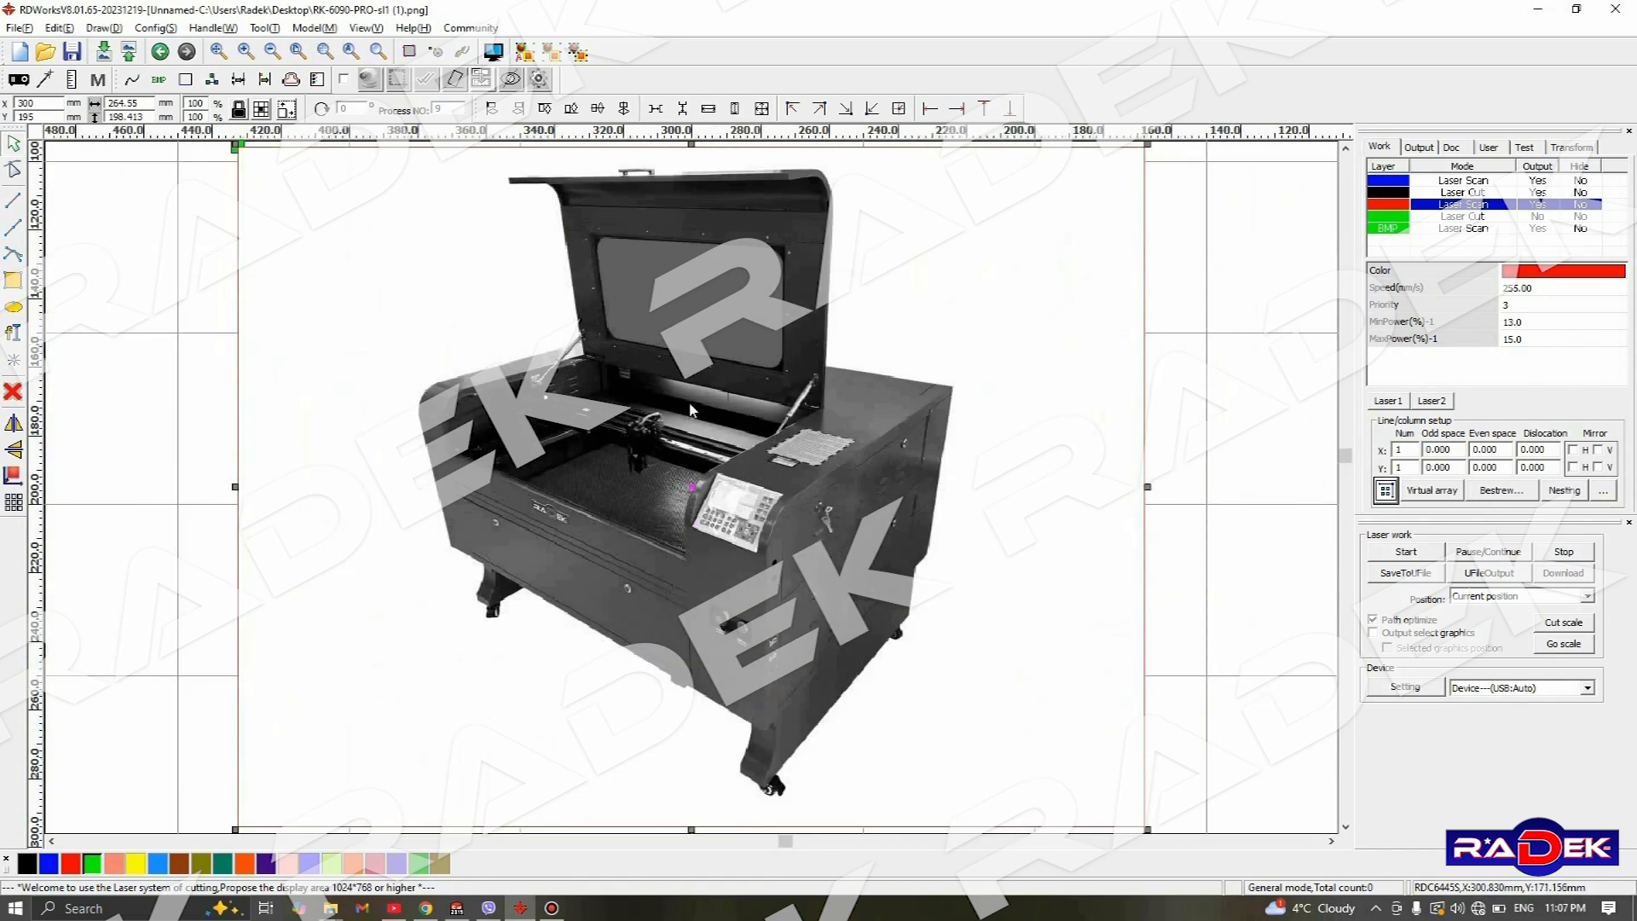
scroll(692, 409, "down", 3)
left_click_drag(689, 426, 784, 405)
scroll(726, 352, "up", 3)
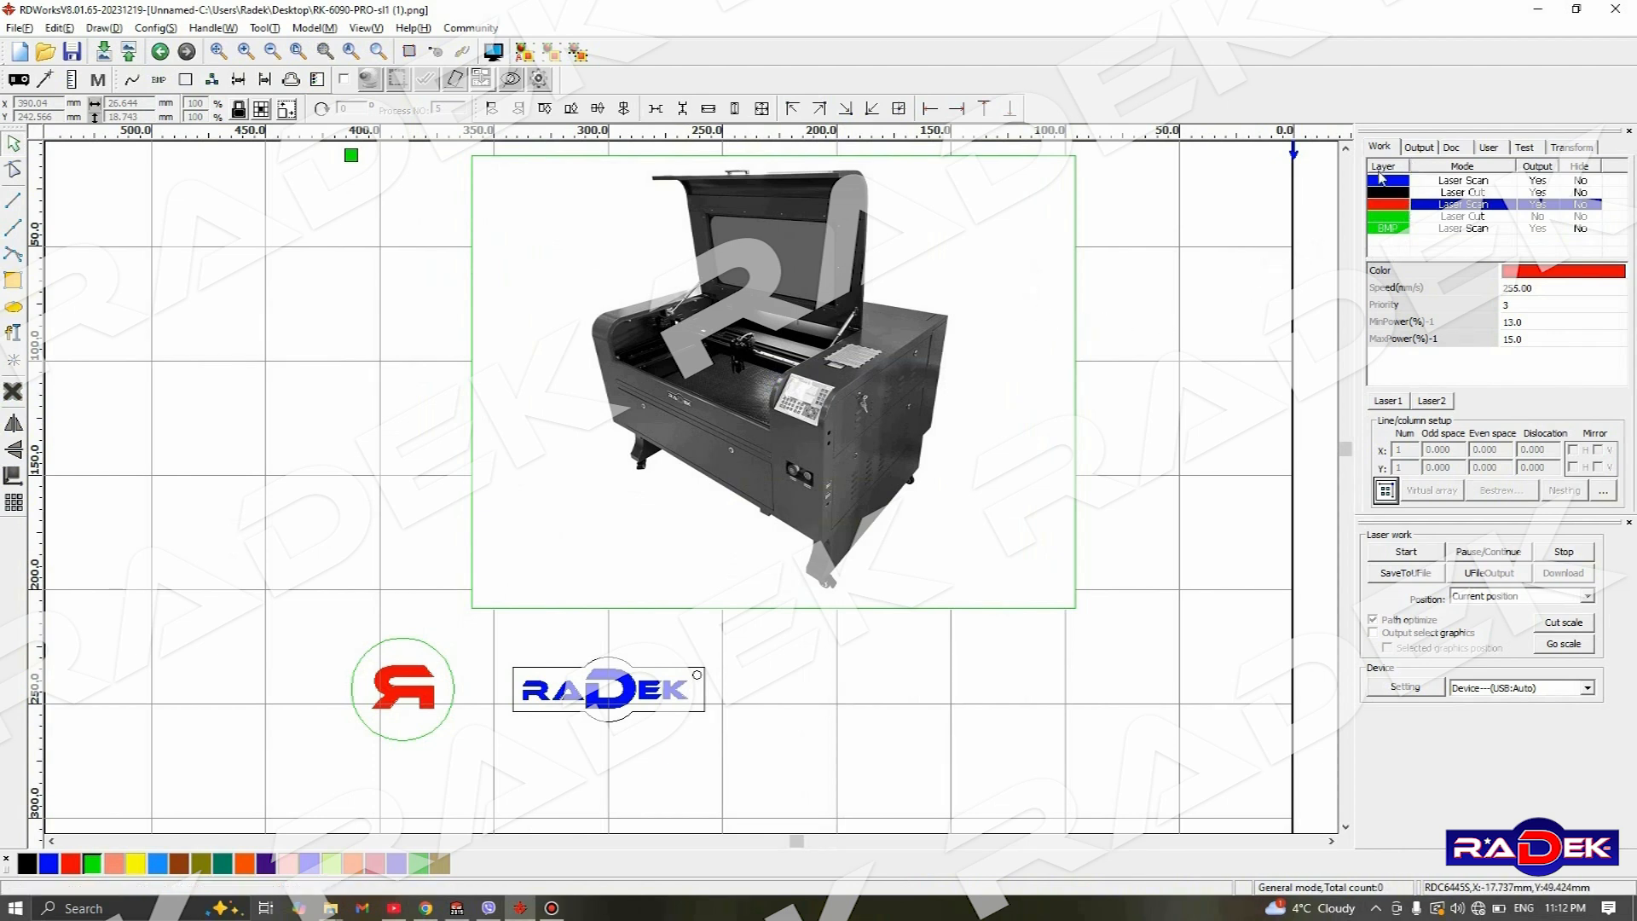
- Set the BMP layer's speed to 285 mm/s, minimum power to 13% and maximum power to 15%
left_click(1418, 232)
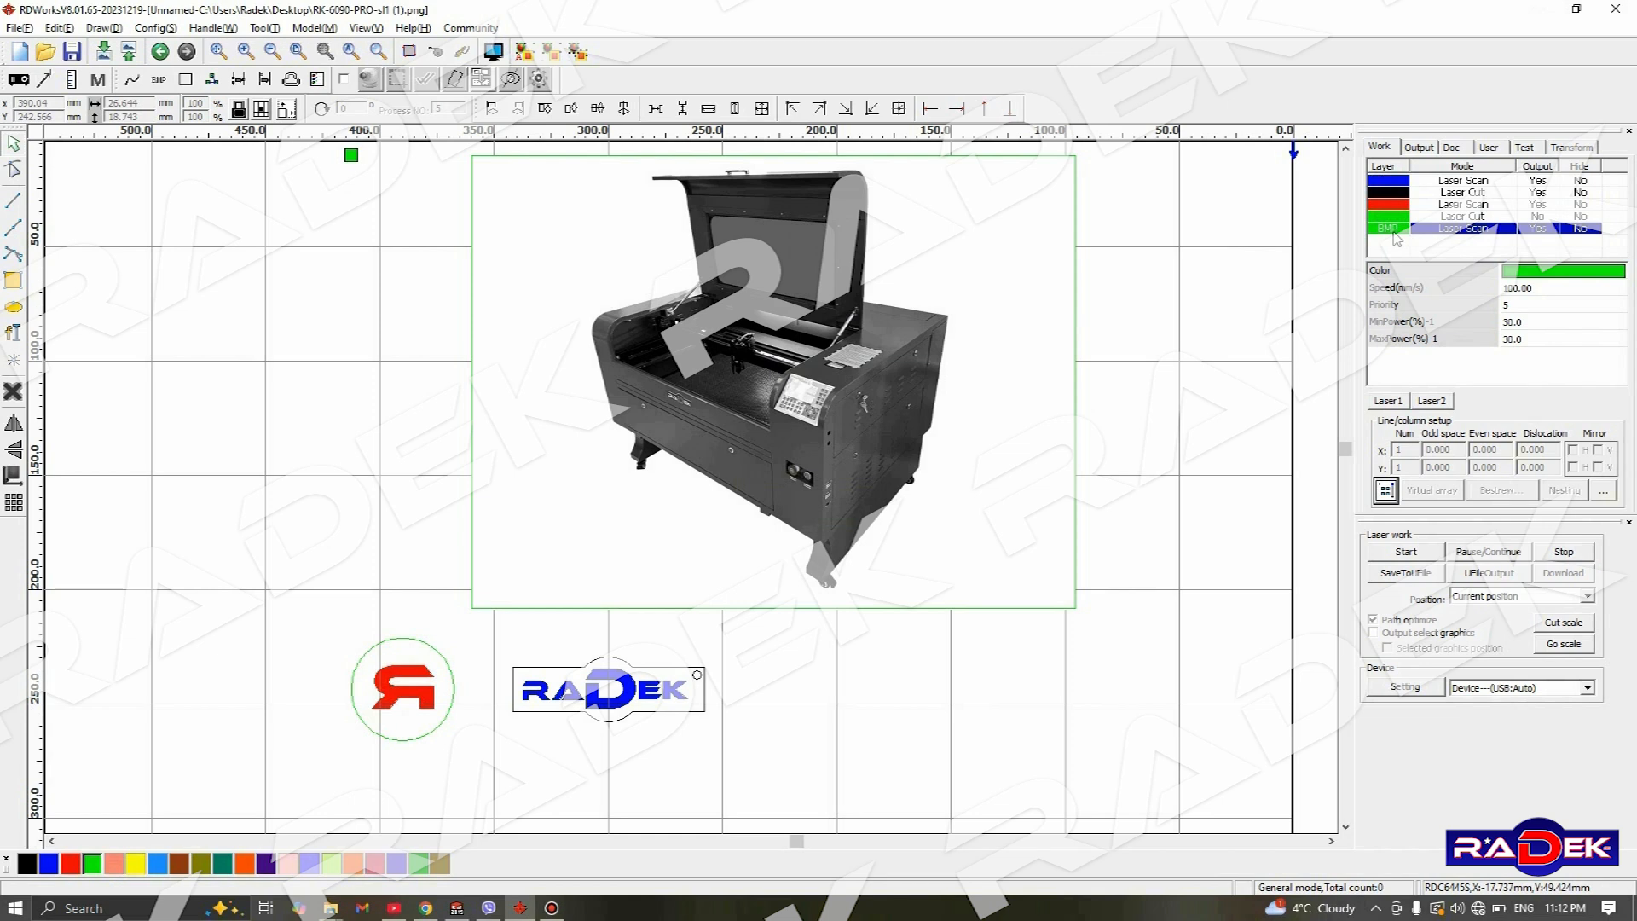
left_click(1520, 287)
left_click_drag(1522, 286, 1456, 286)
type("285")
left_click(1513, 322)
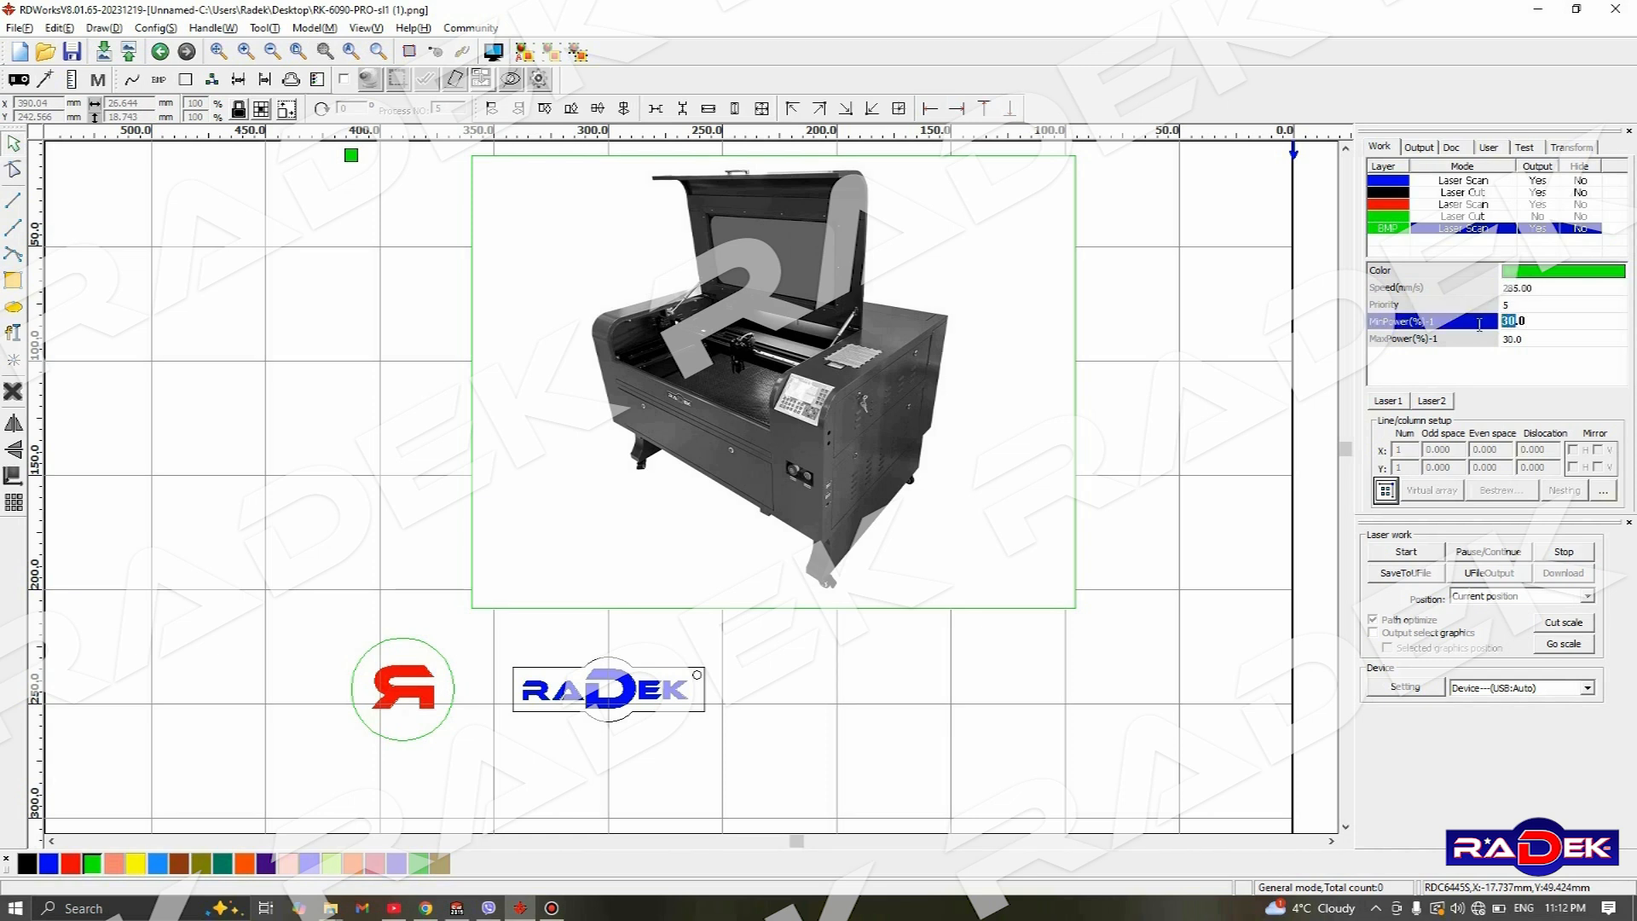
type("13")
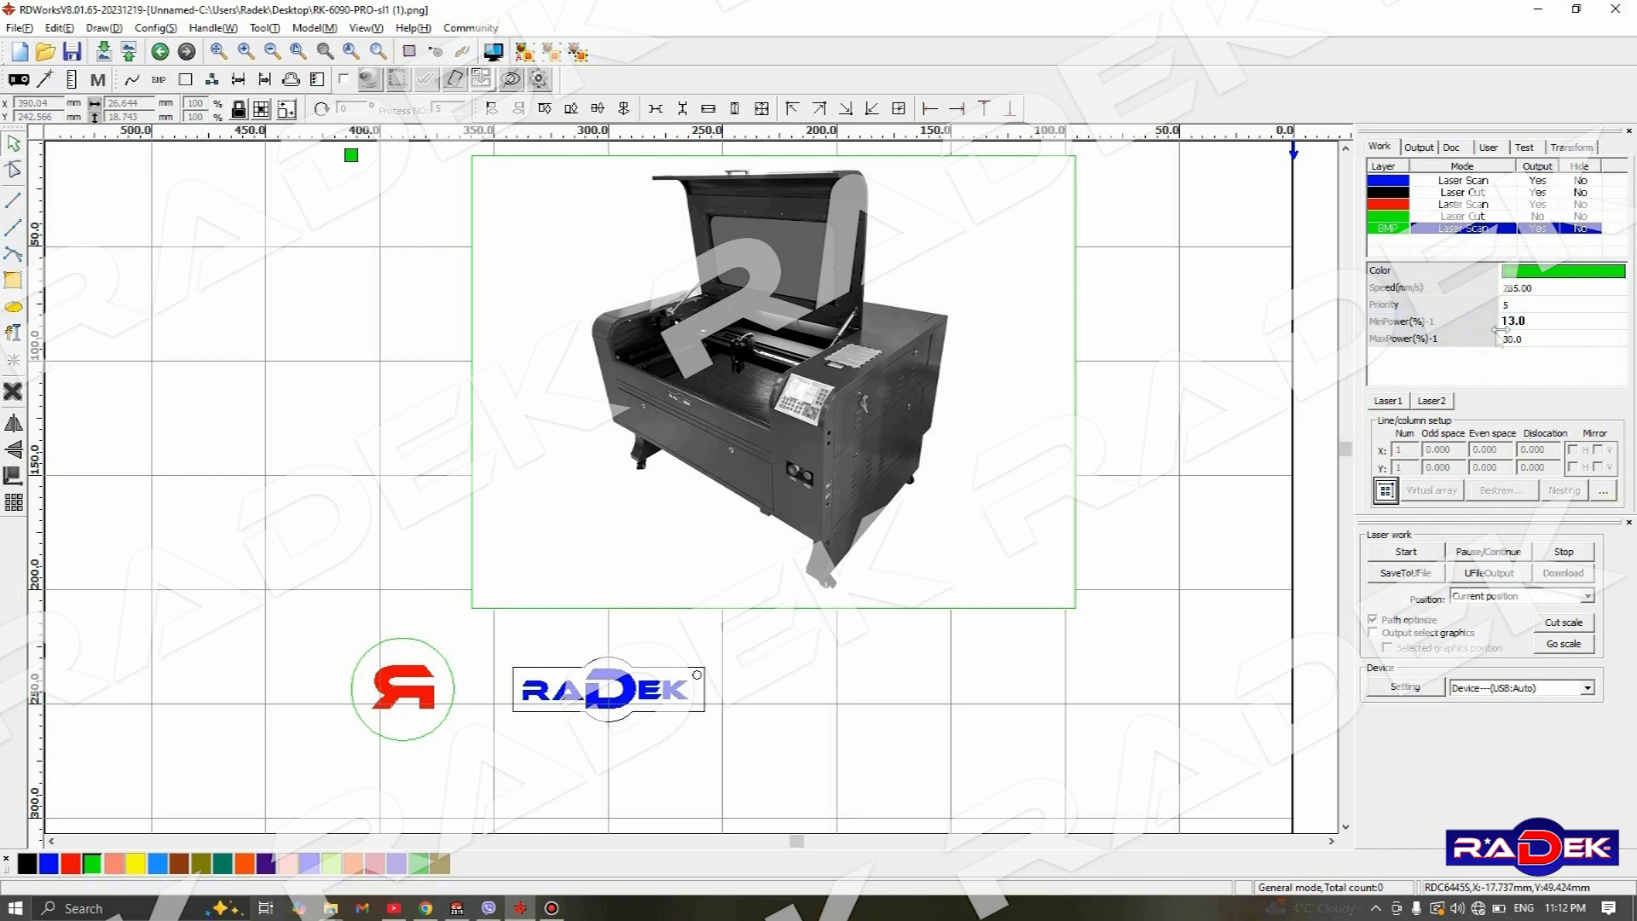
left_click(1511, 341)
left_click_drag(1515, 338, 1473, 347)
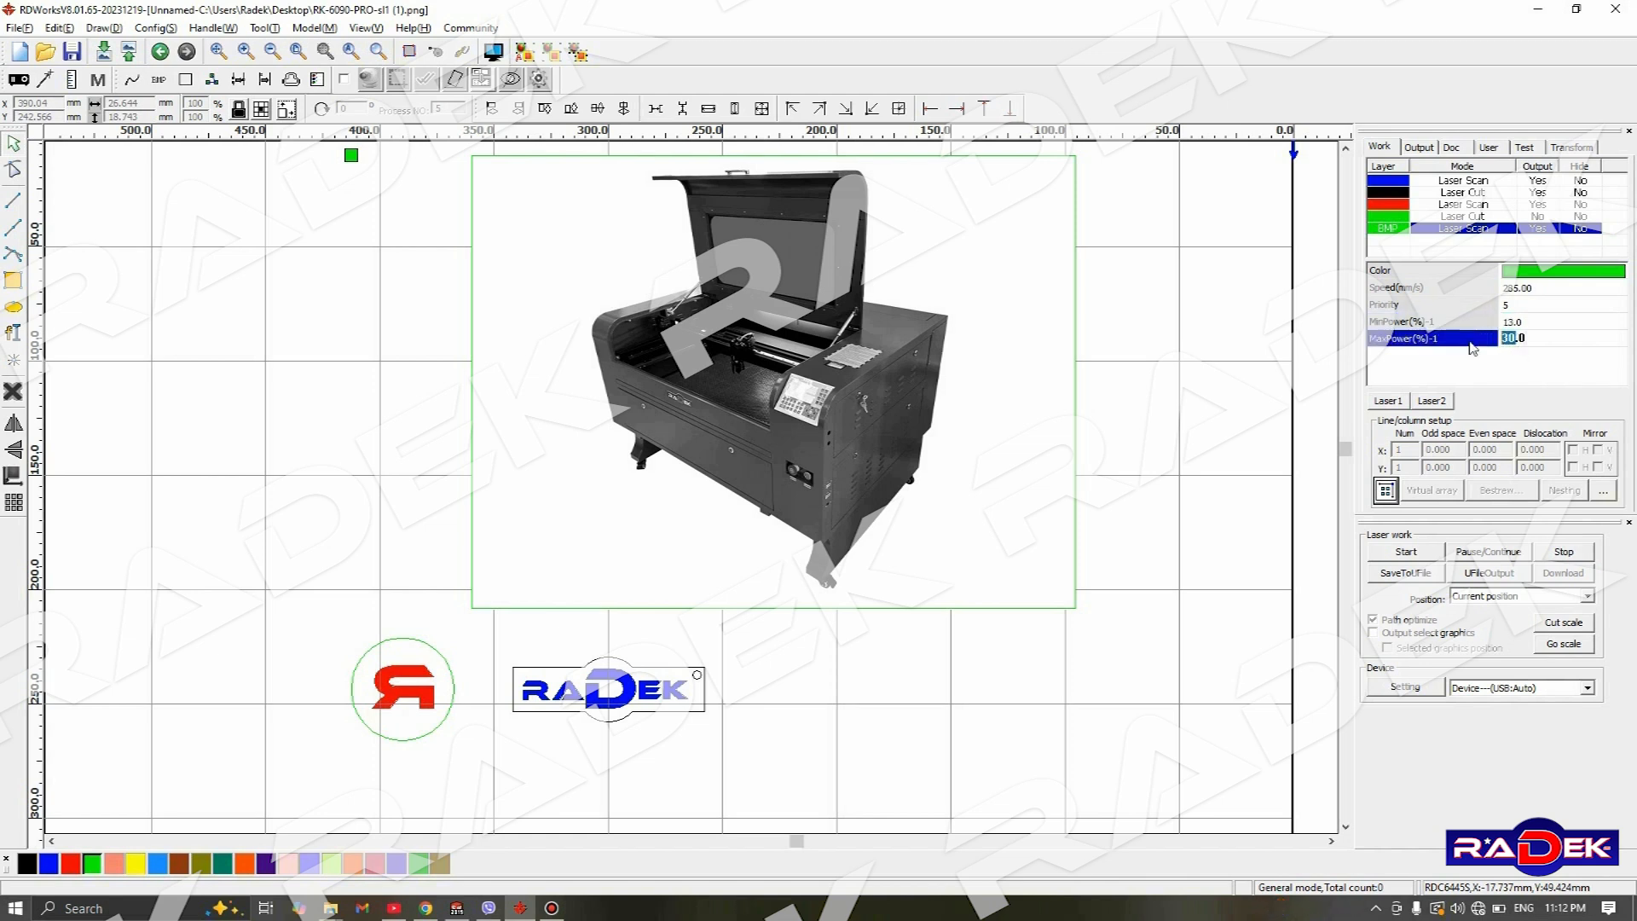
type("15")
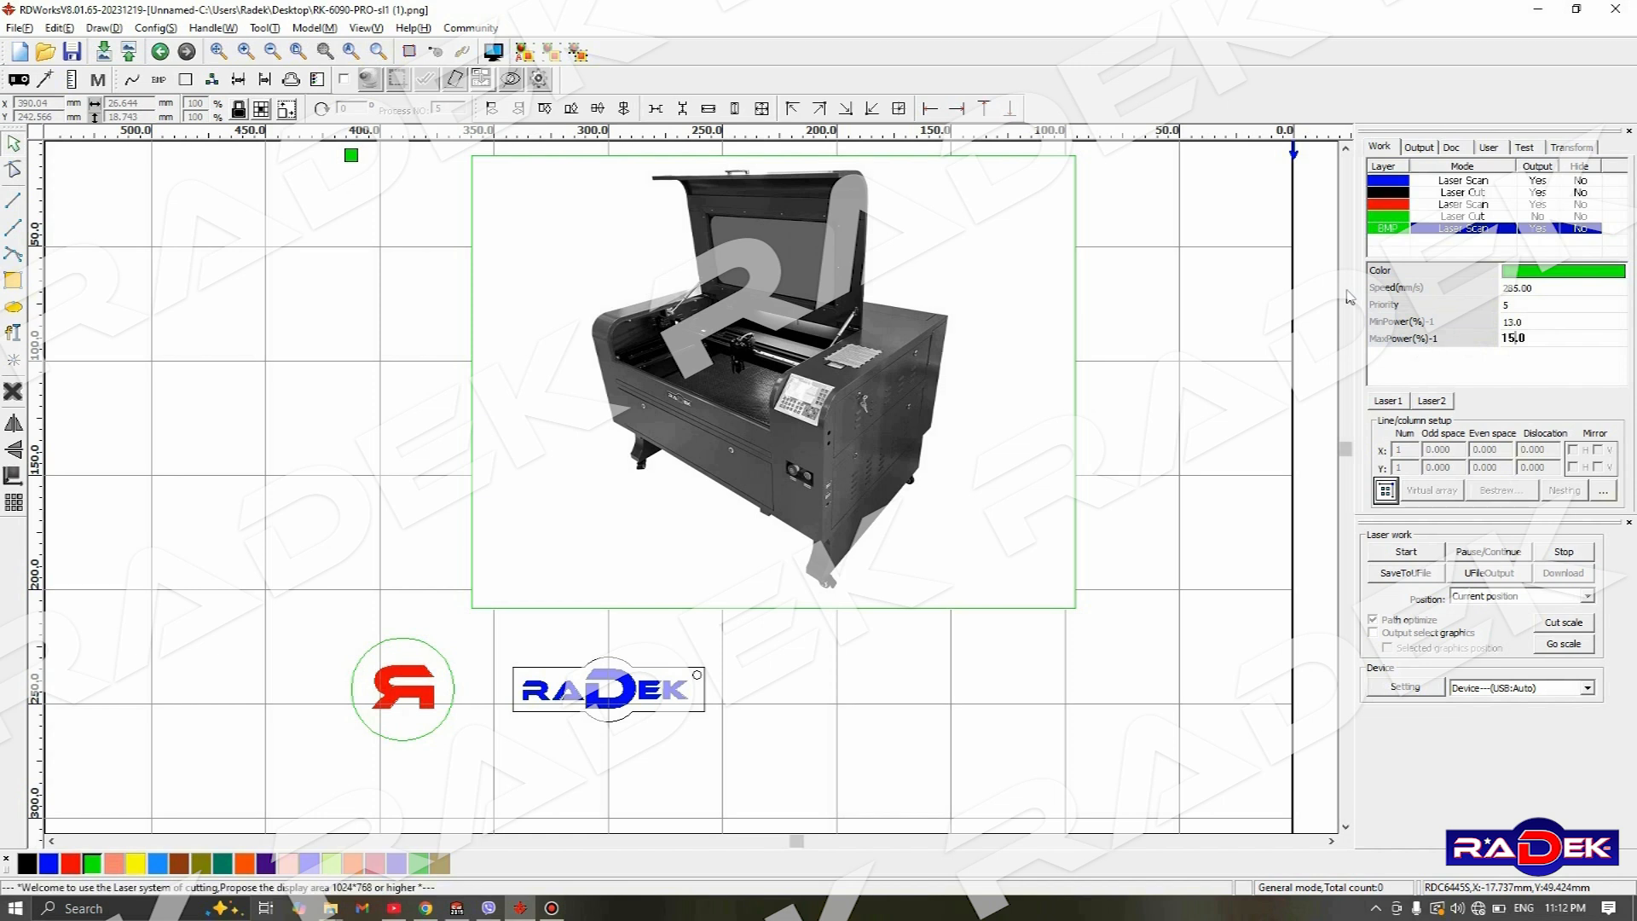
- Set the machine bitmap's output resolution to 1200 pixels/inch and preview it with Net graphic dithering
left_click(1073, 339)
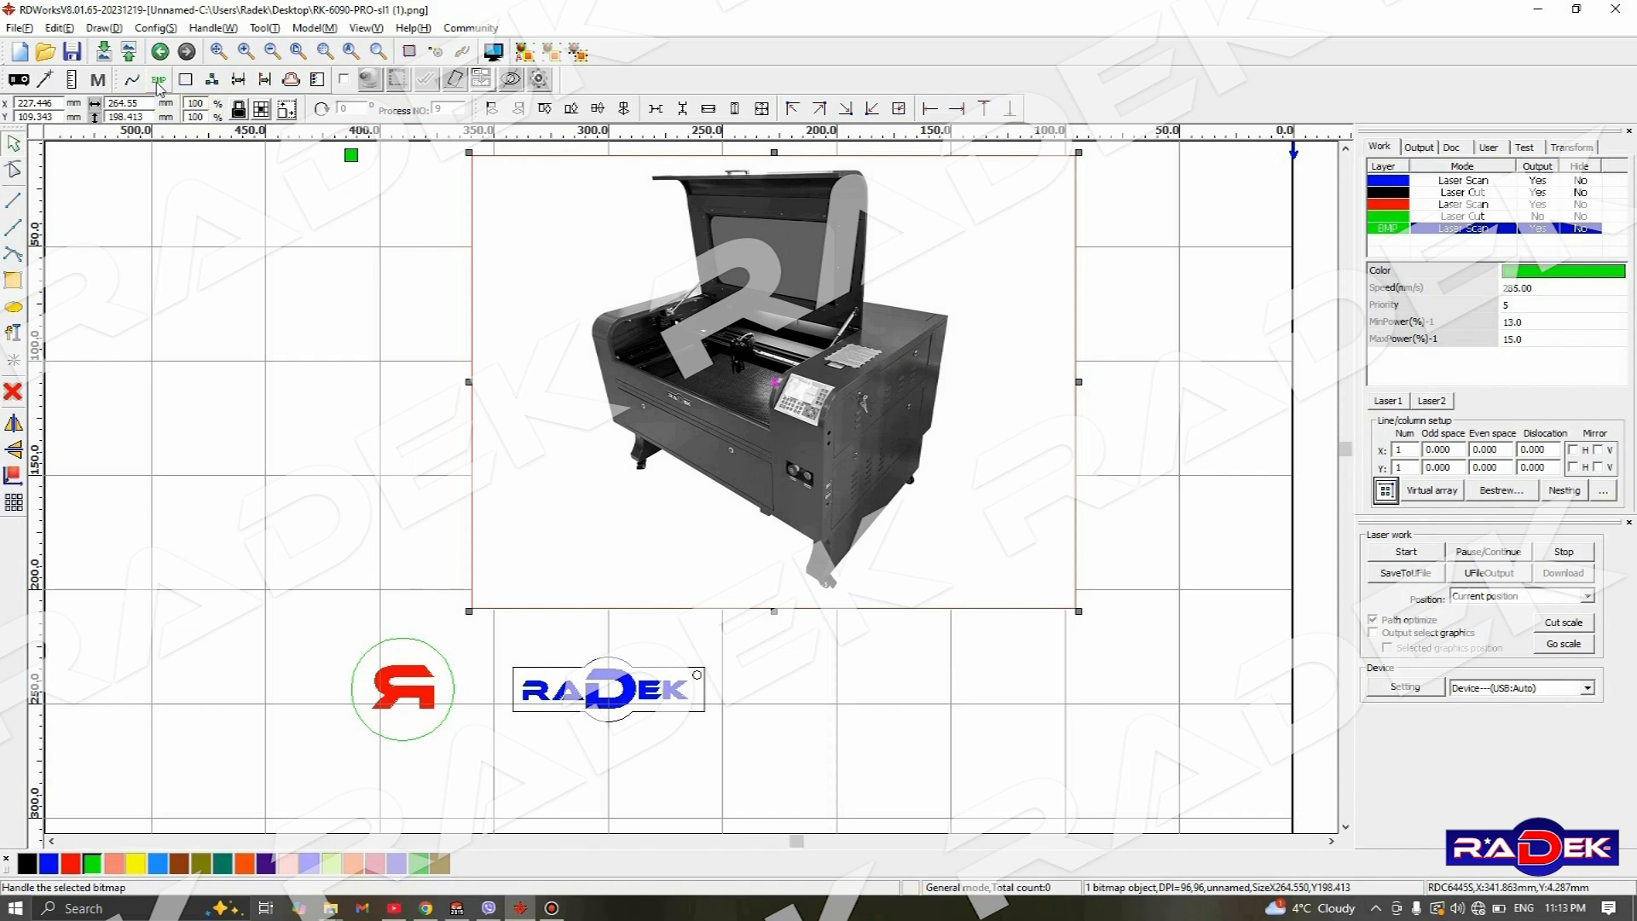
left_click(159, 81)
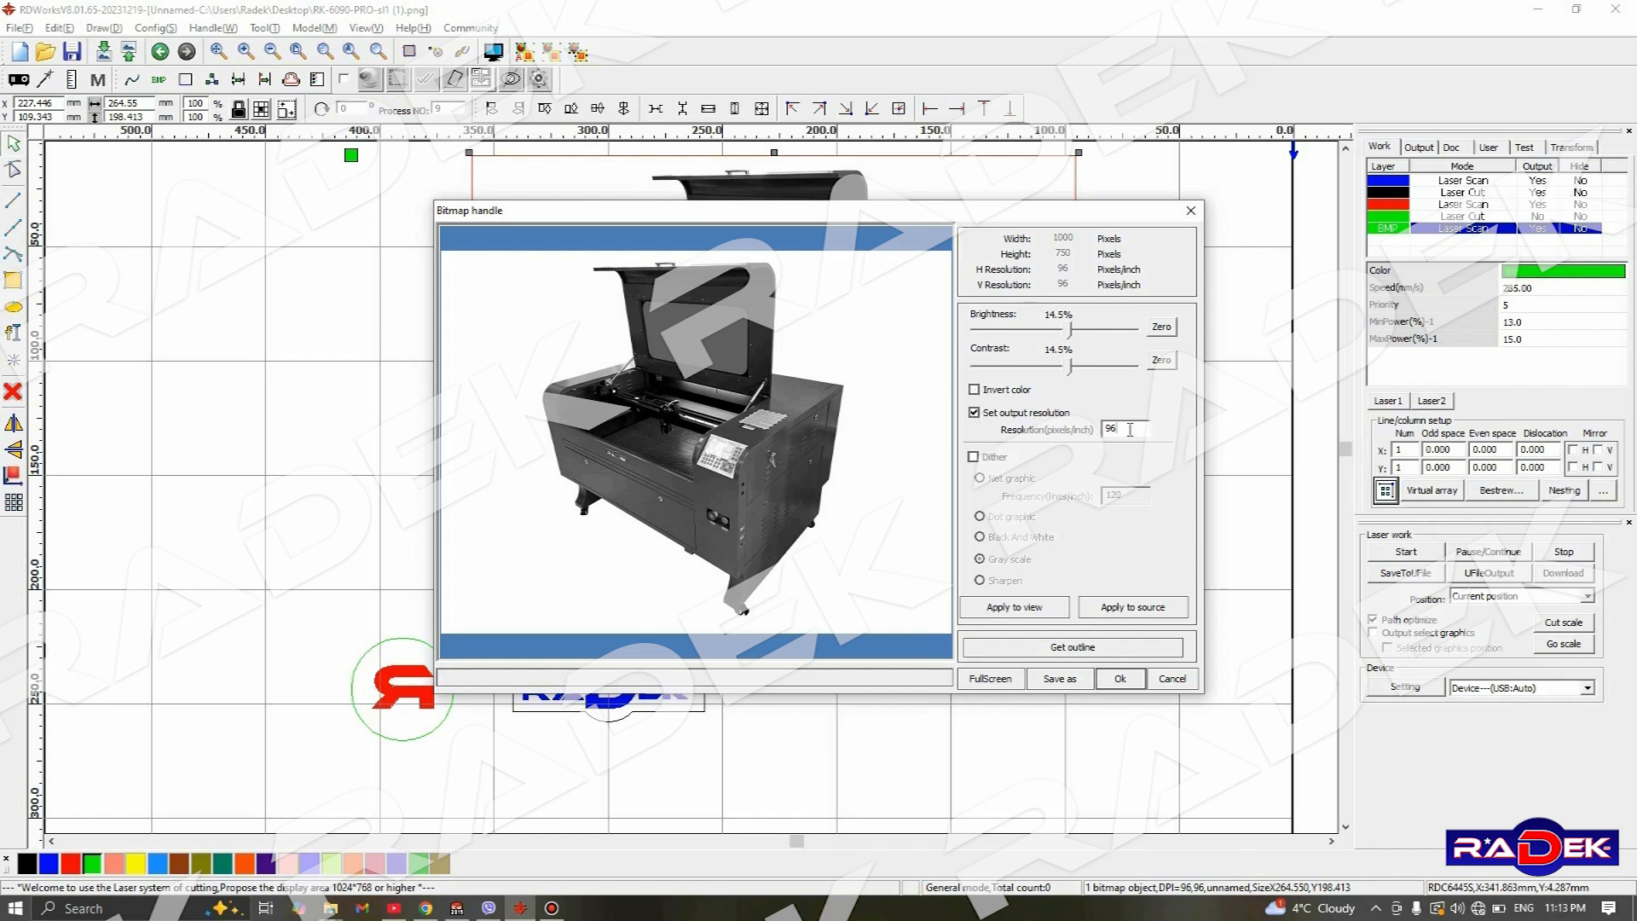
left_click(829, 465)
left_click(973, 456)
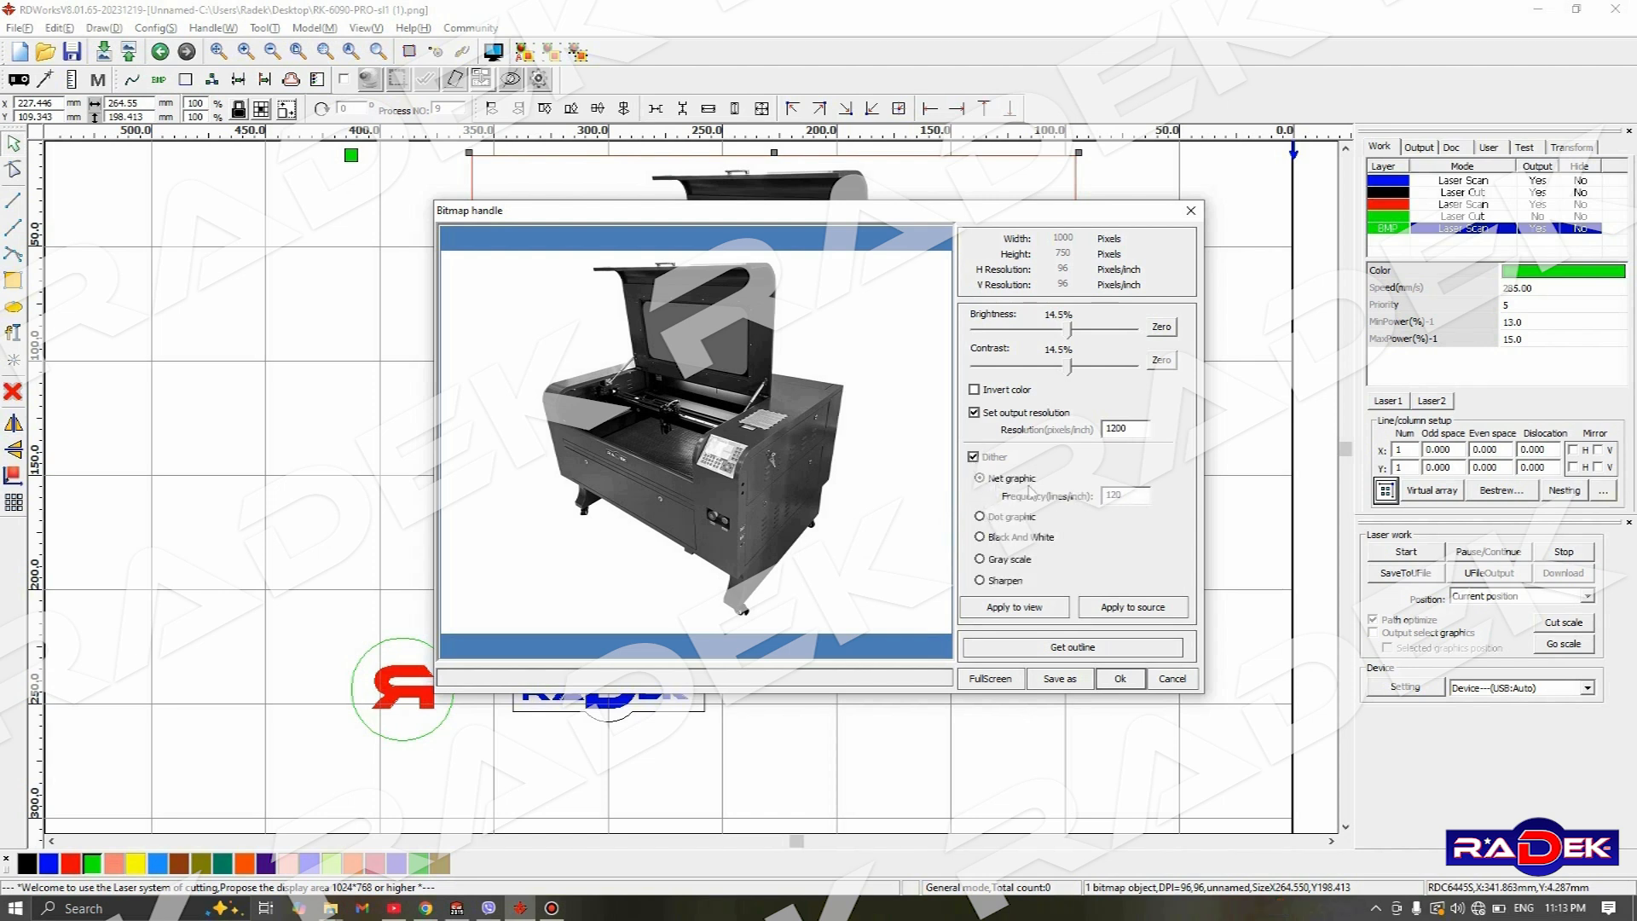
left_click(1015, 608)
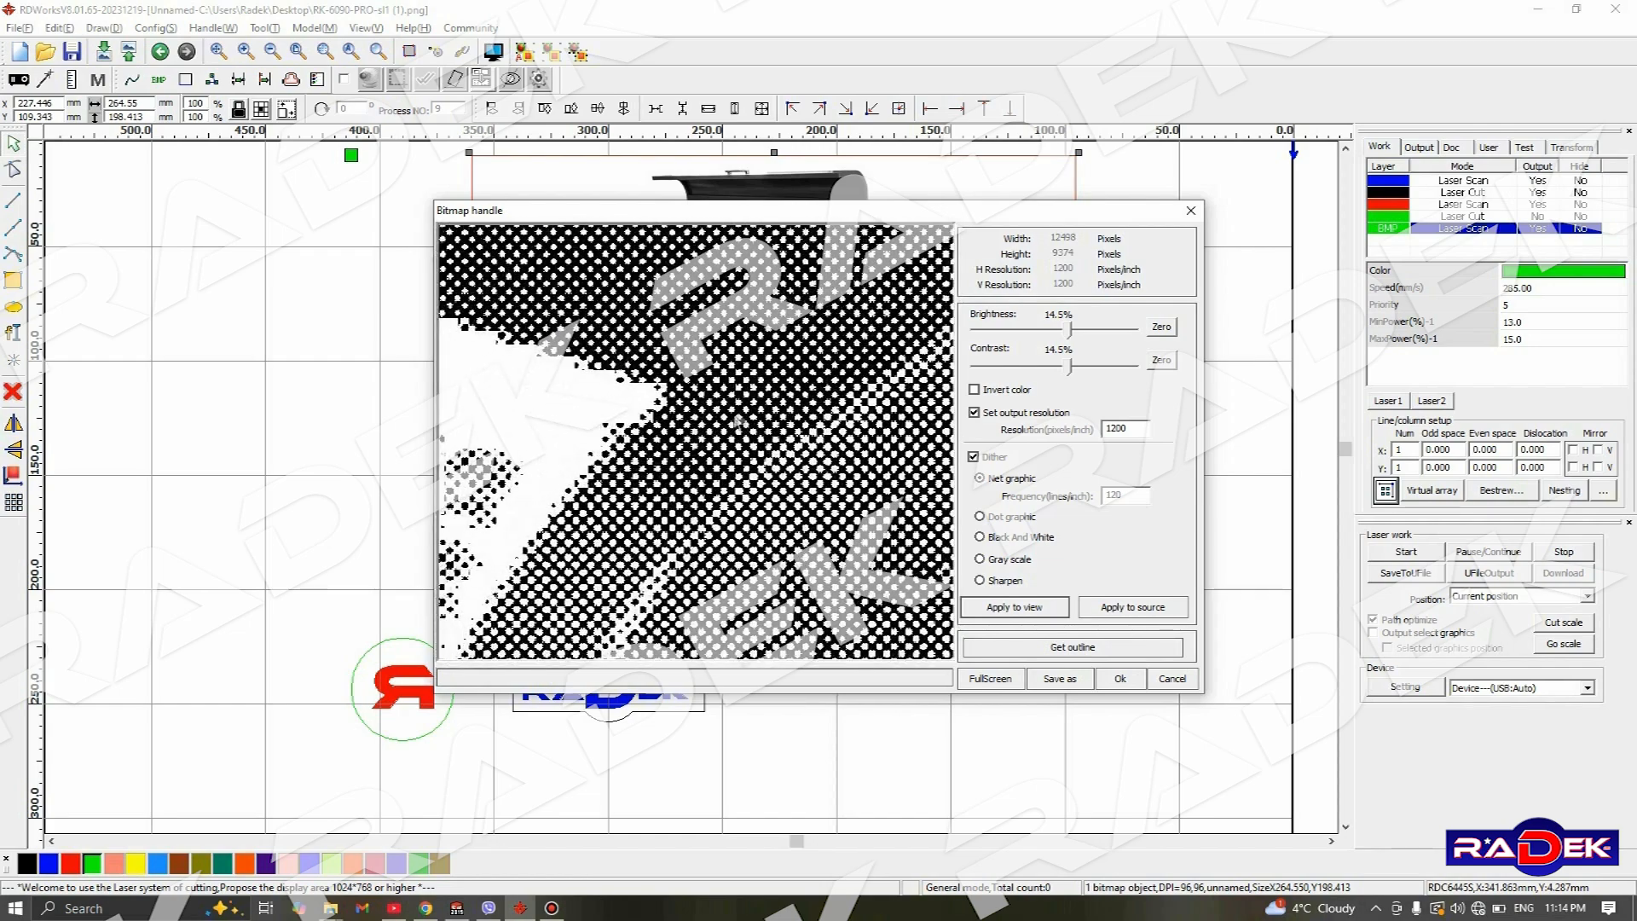
- Apply the dithering to the source bitmap, confirm, and inspect the dot pattern around the machine's control panel
left_click_drag(892, 381, 884, 382)
left_click_drag(778, 408, 867, 382)
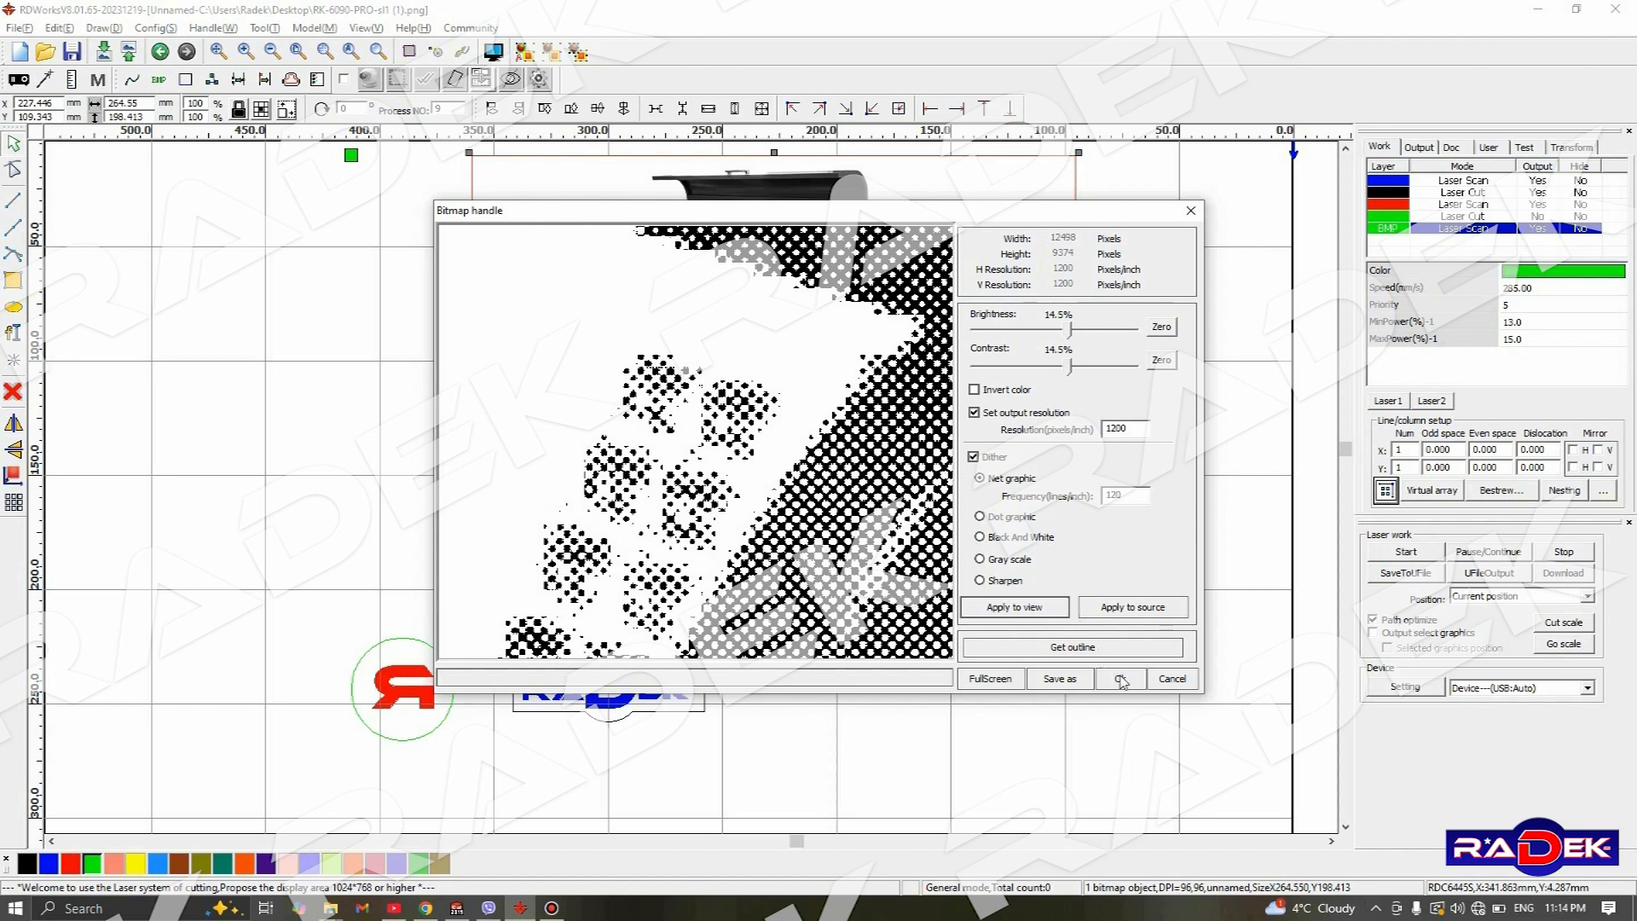
left_click(1128, 612)
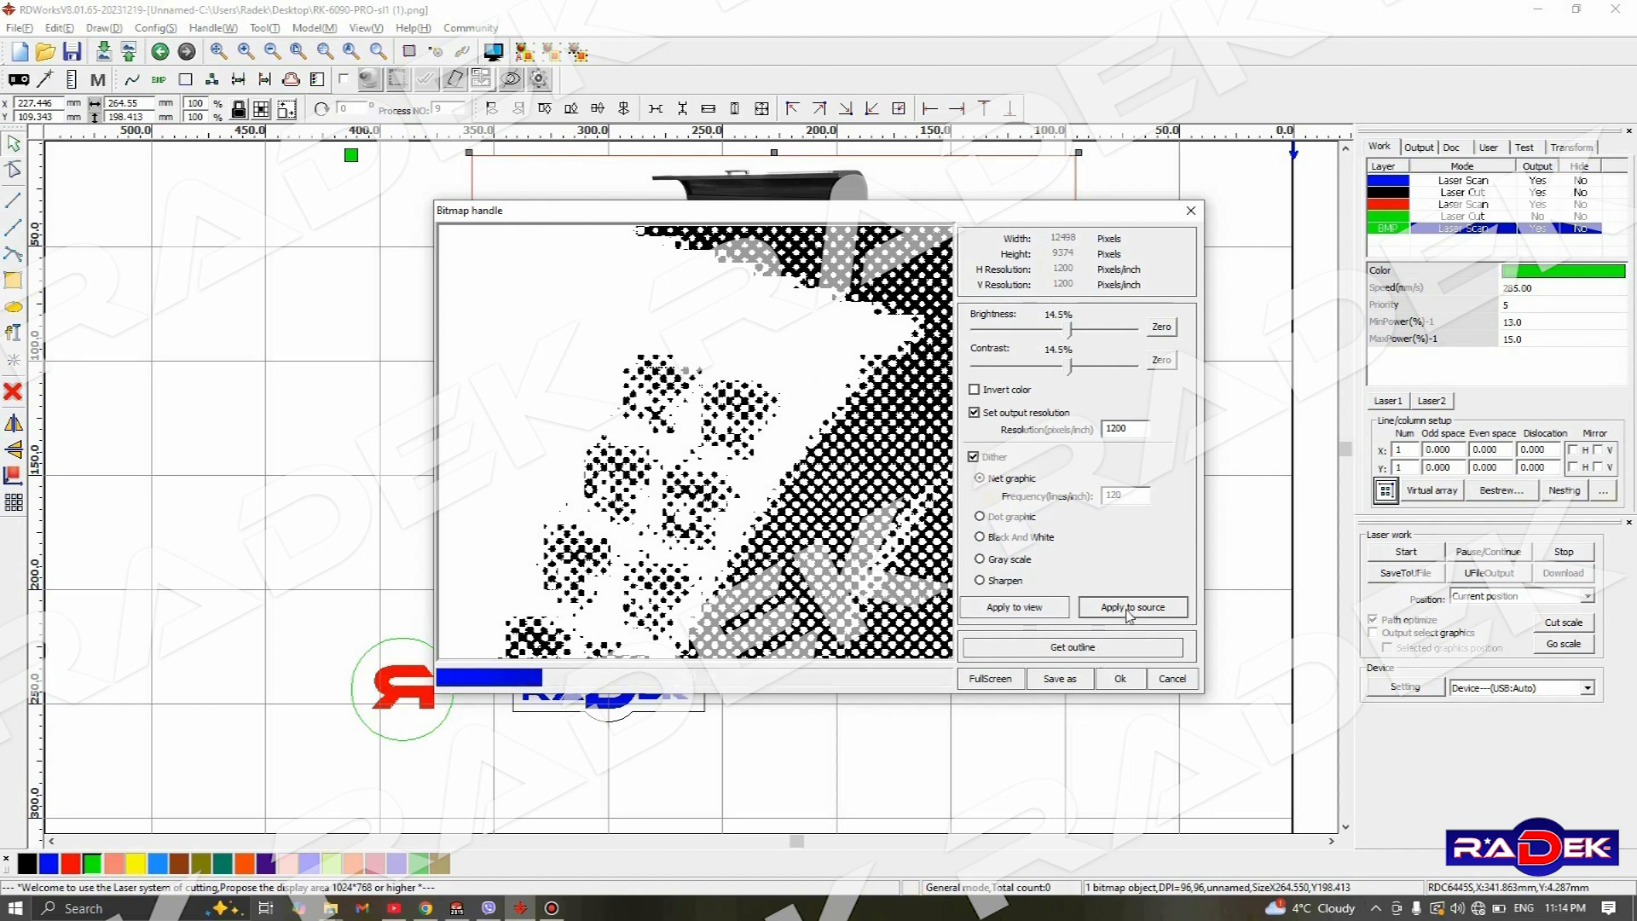
left_click(1120, 680)
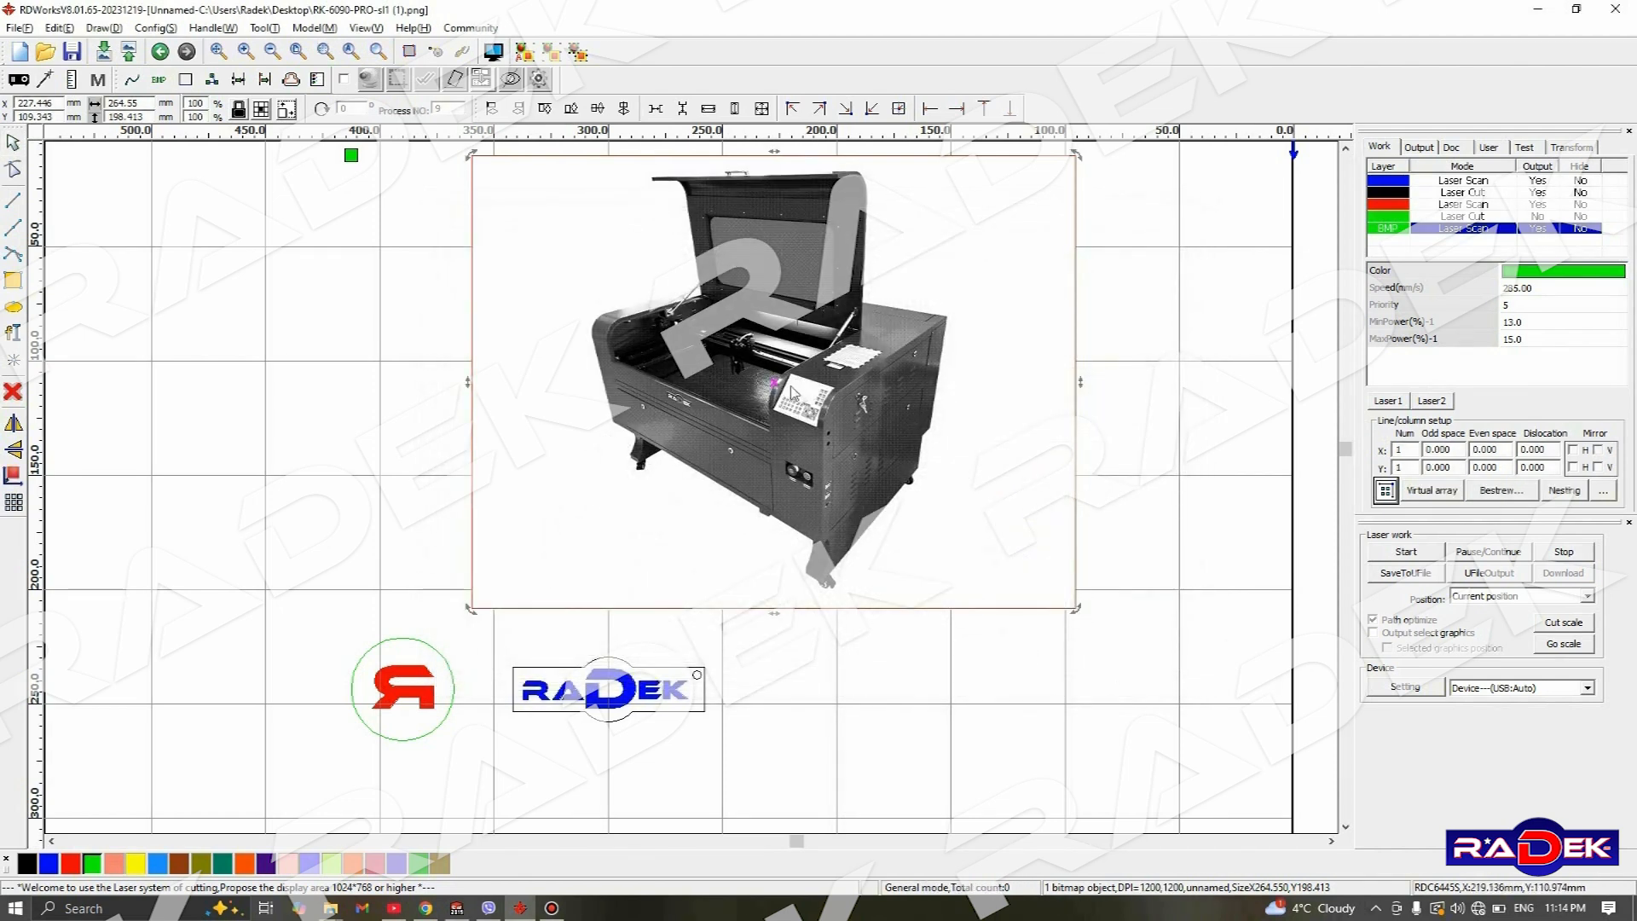
scroll(797, 394, "up", 4)
scroll(797, 394, "up", 5)
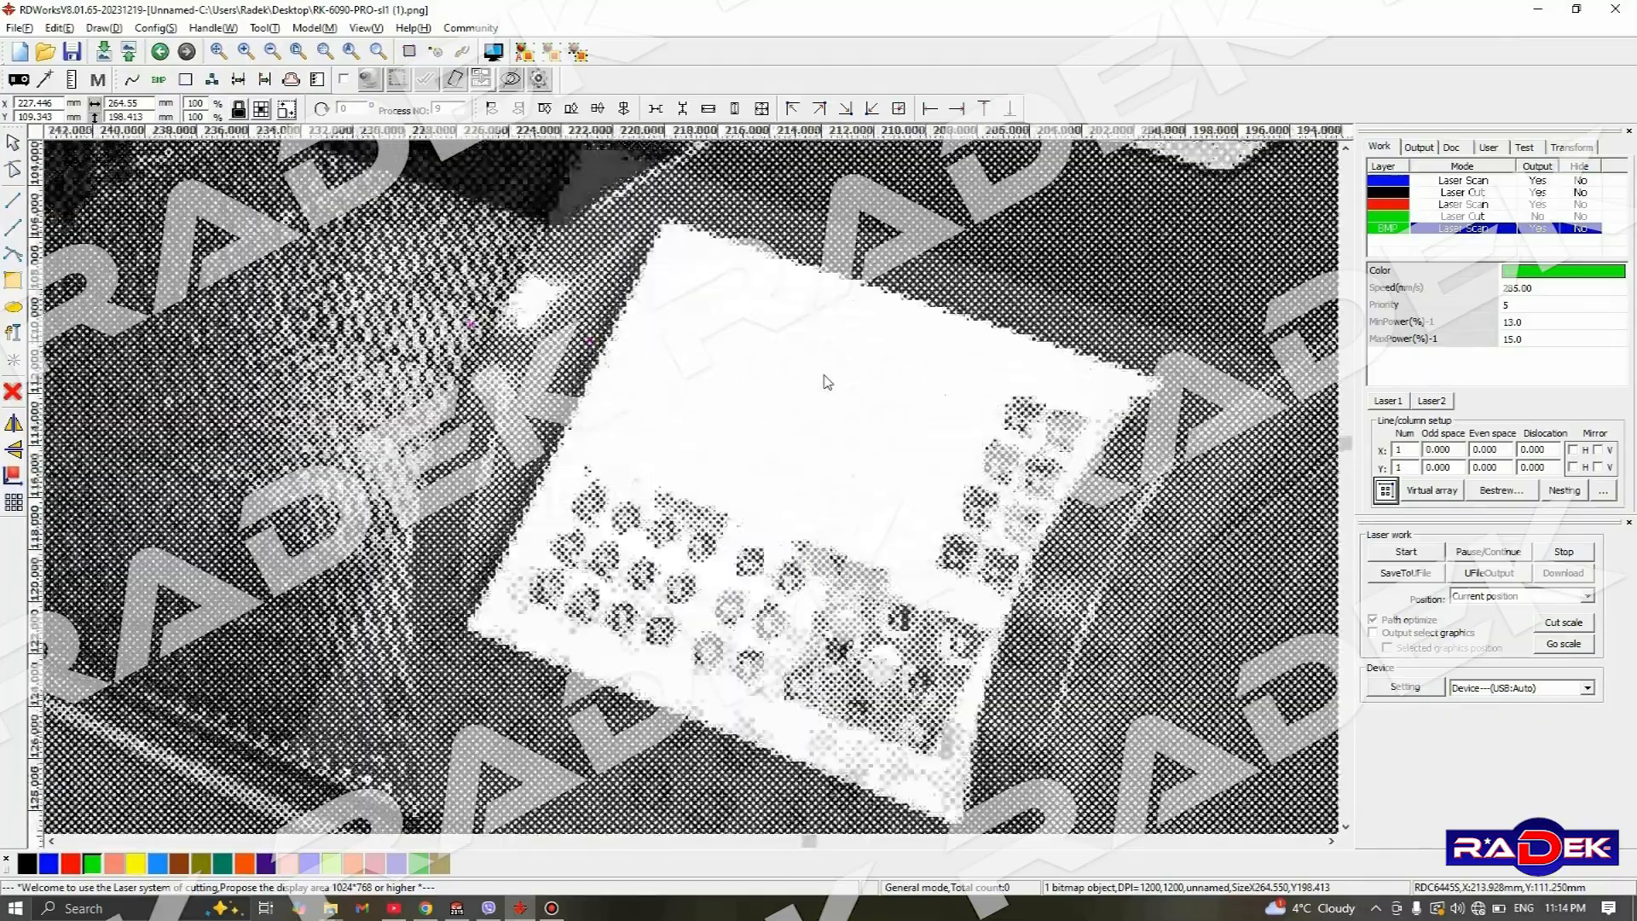
scroll(1124, 500, "down", 5)
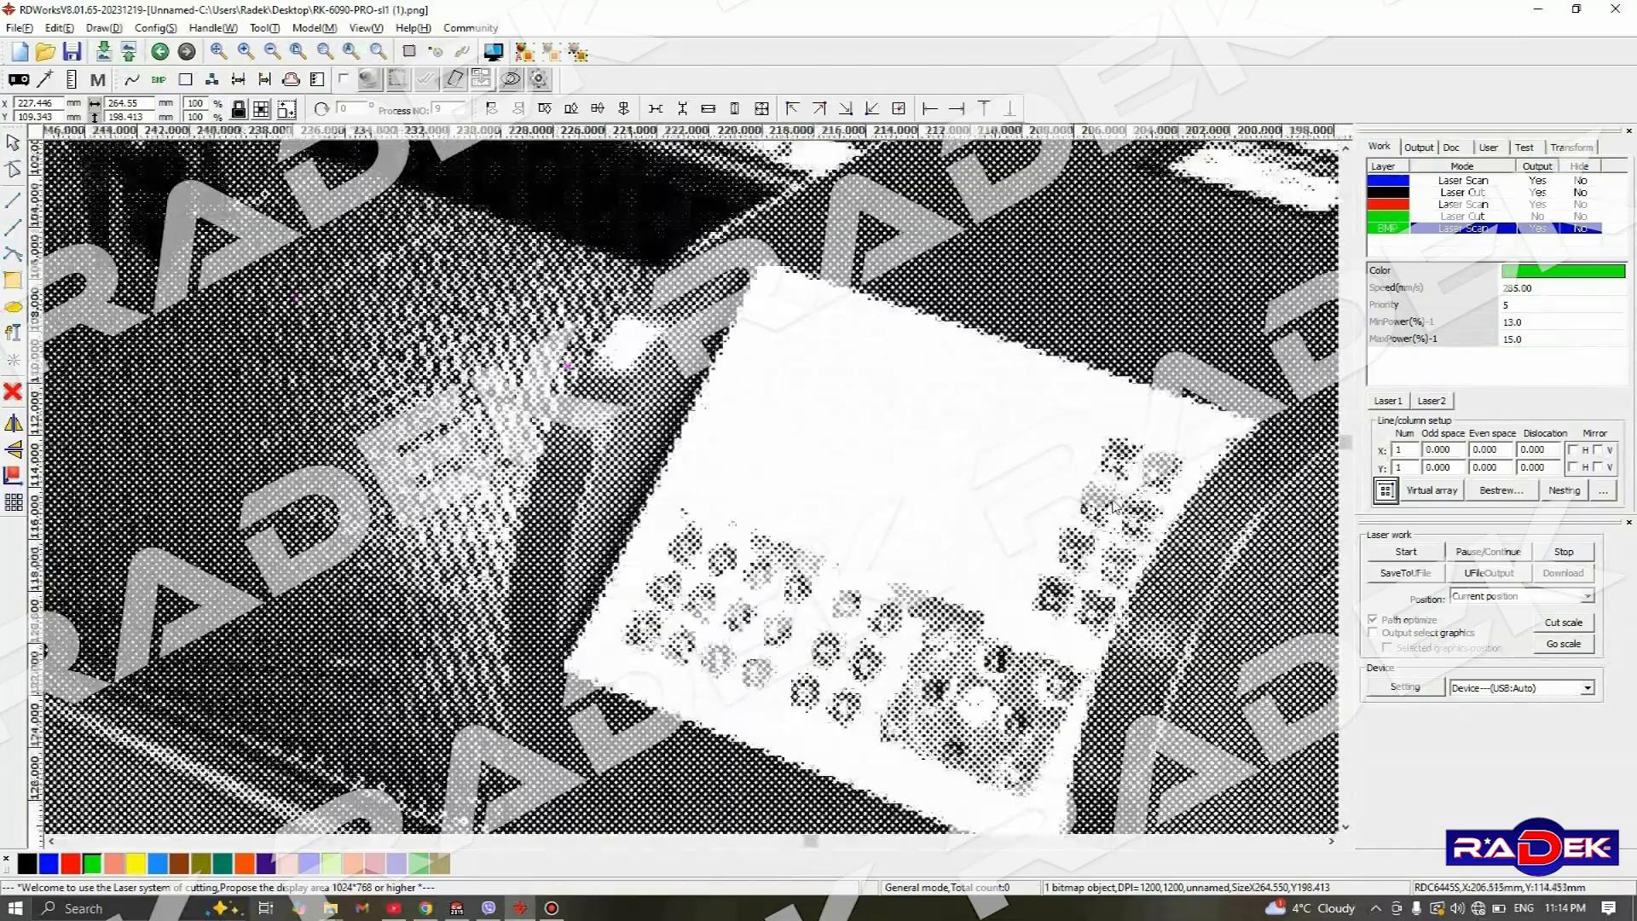
scroll(1112, 505, "down", 8)
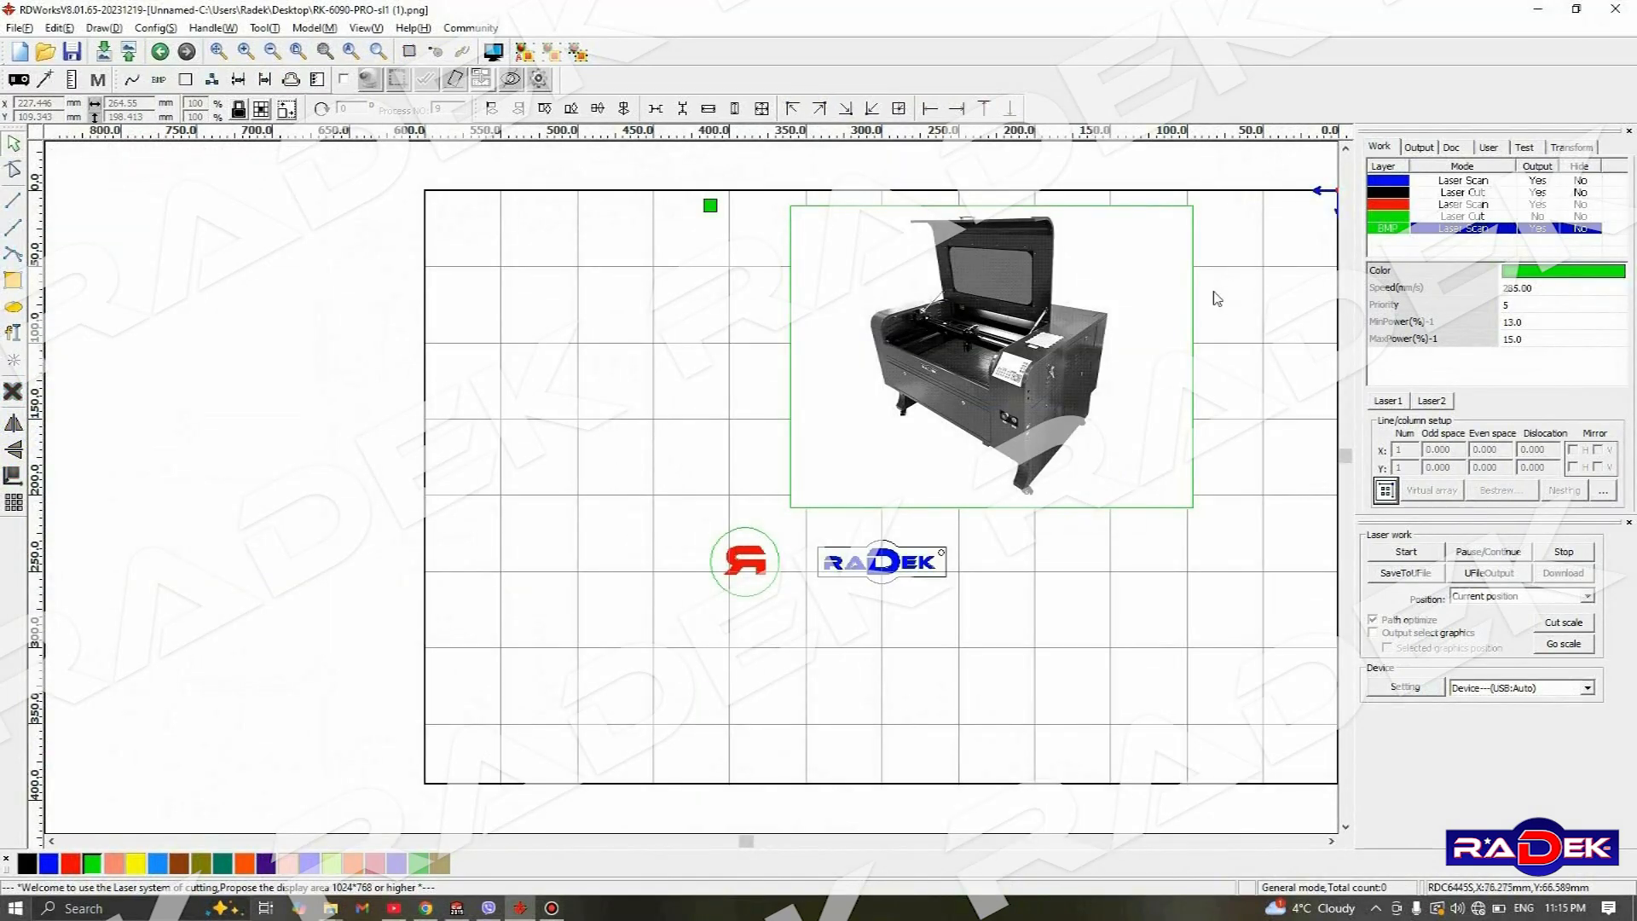
- Save the project to the Desktop under the file name Test
left_click(14, 29)
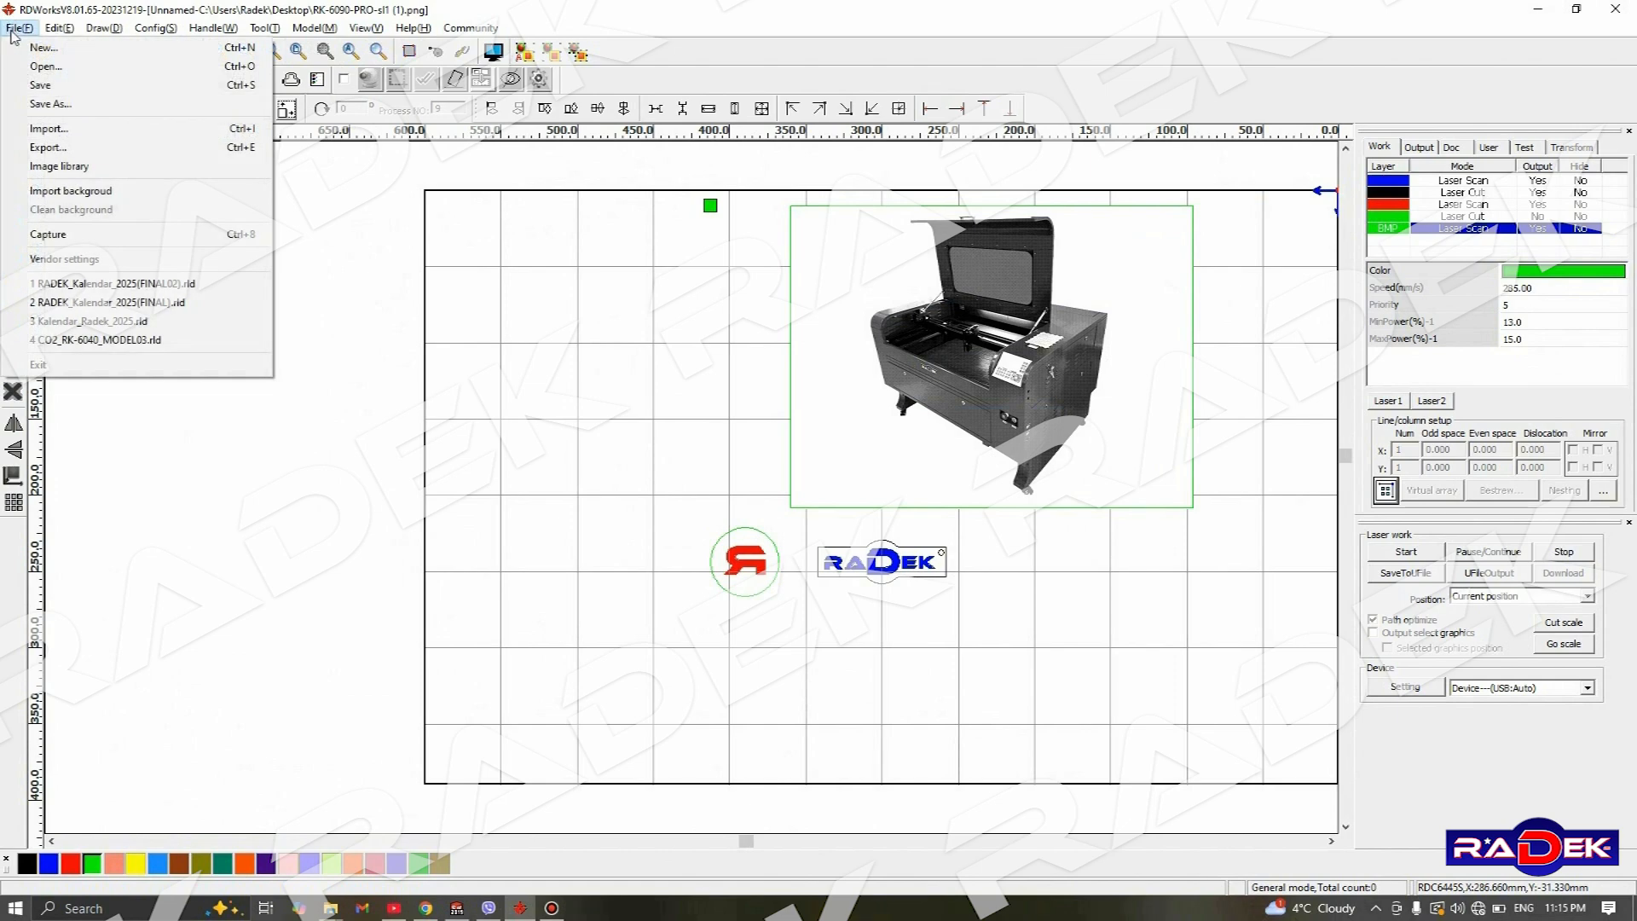
left_click(53, 104)
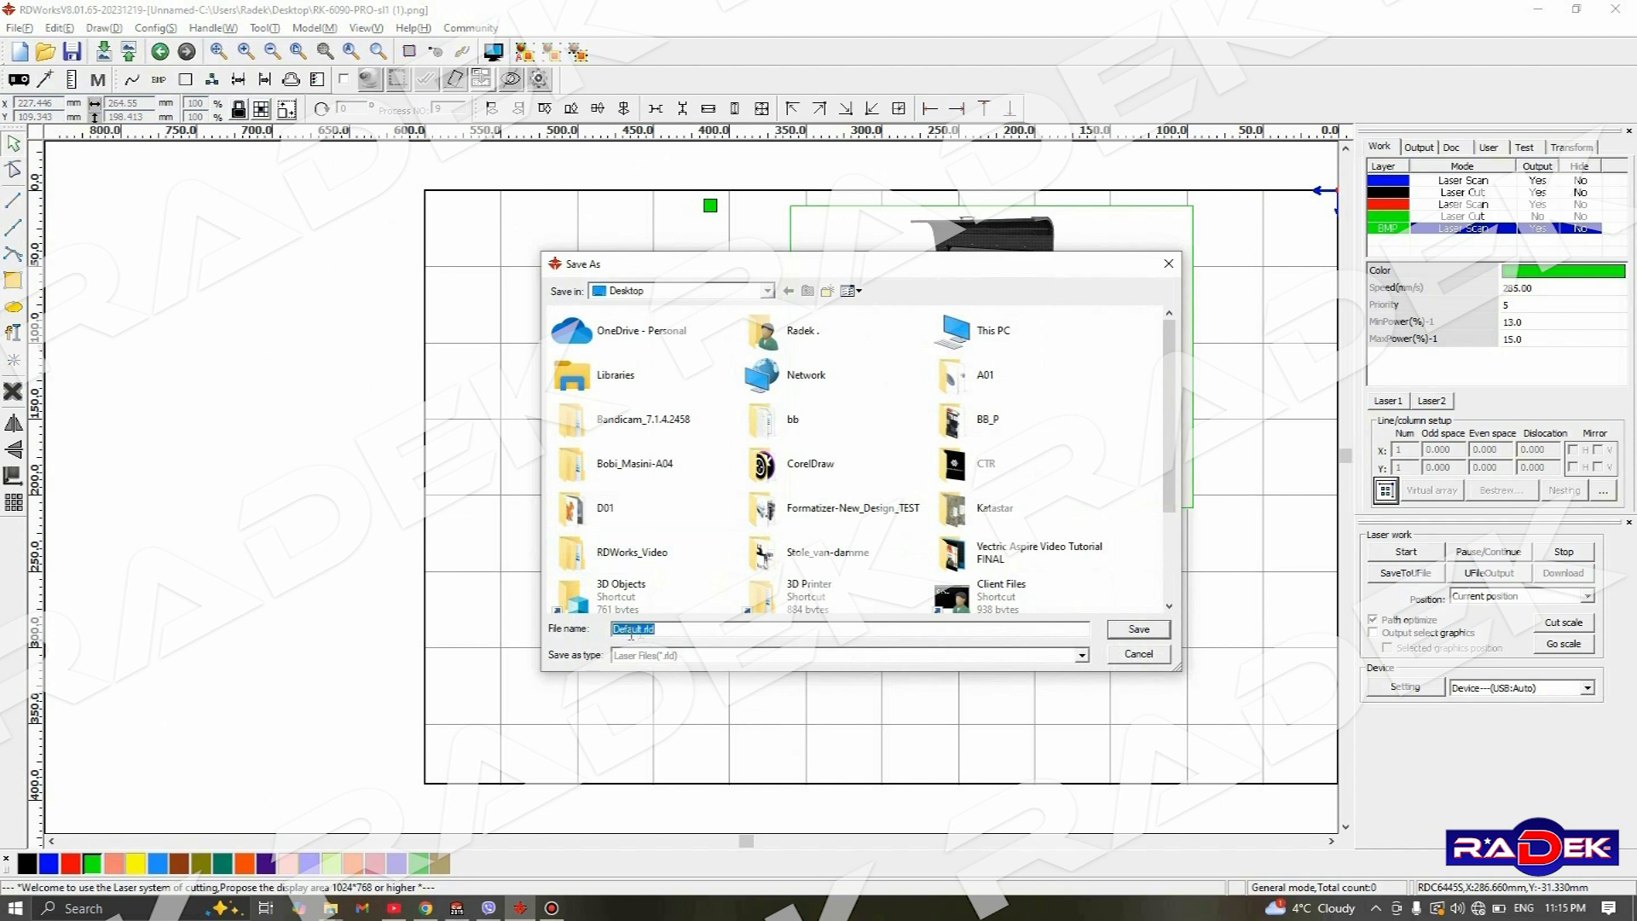
left_click_drag(642, 630, 591, 633)
type("Tes")
left_click(1133, 633)
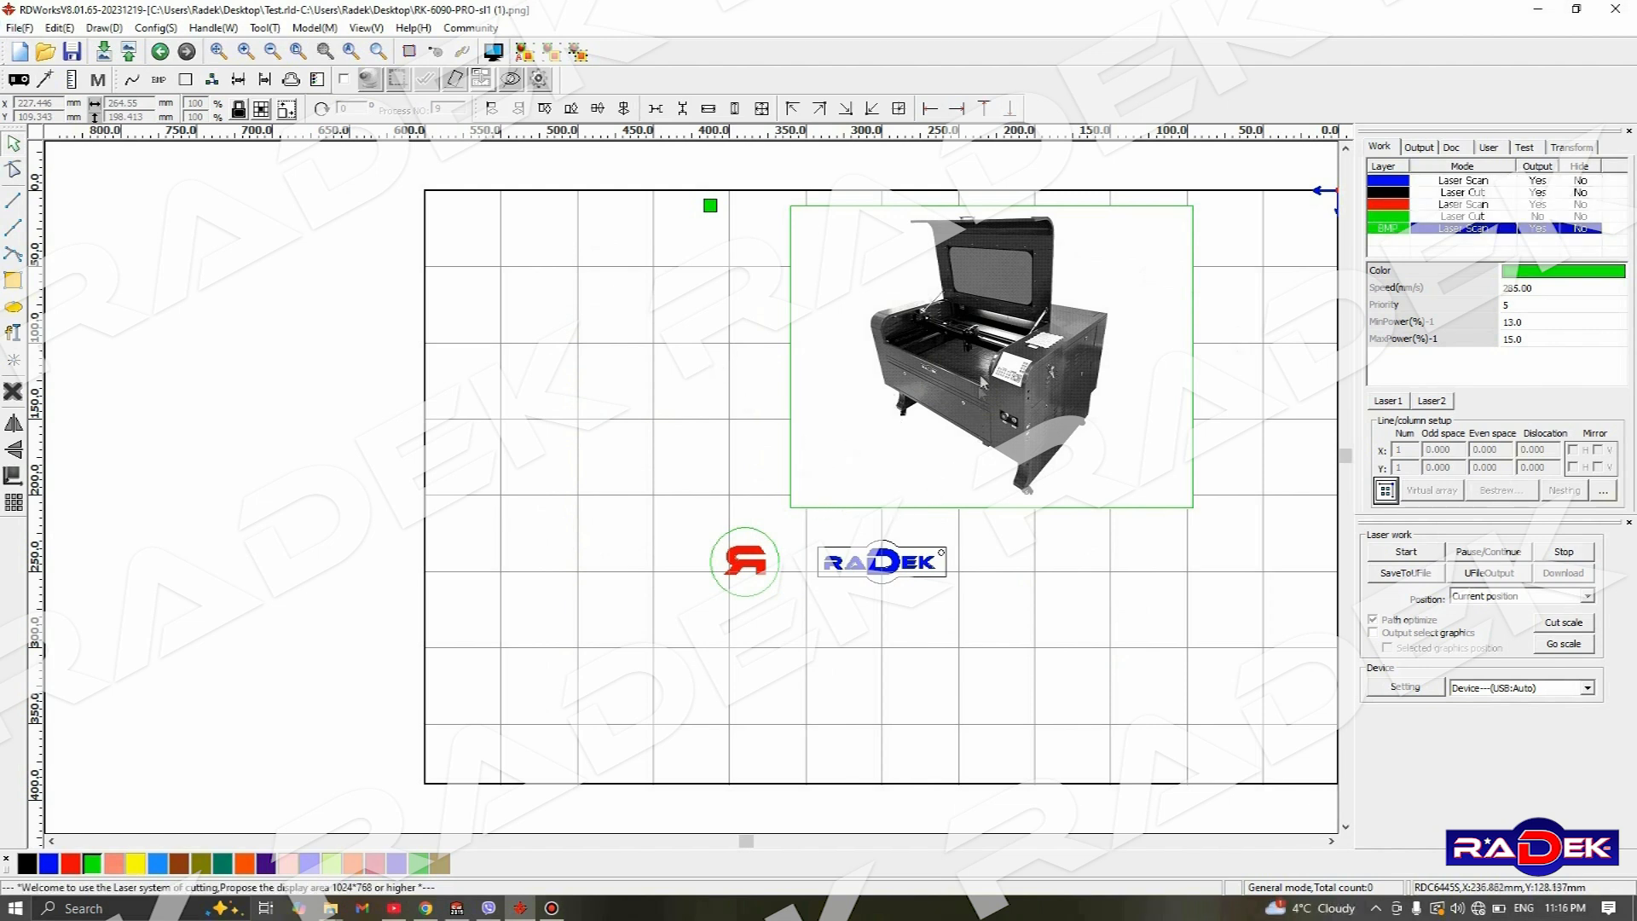
- Delete the machine bitmap and the round R logo, keeping only the RADEK nameplate in the work area
left_click(955, 408)
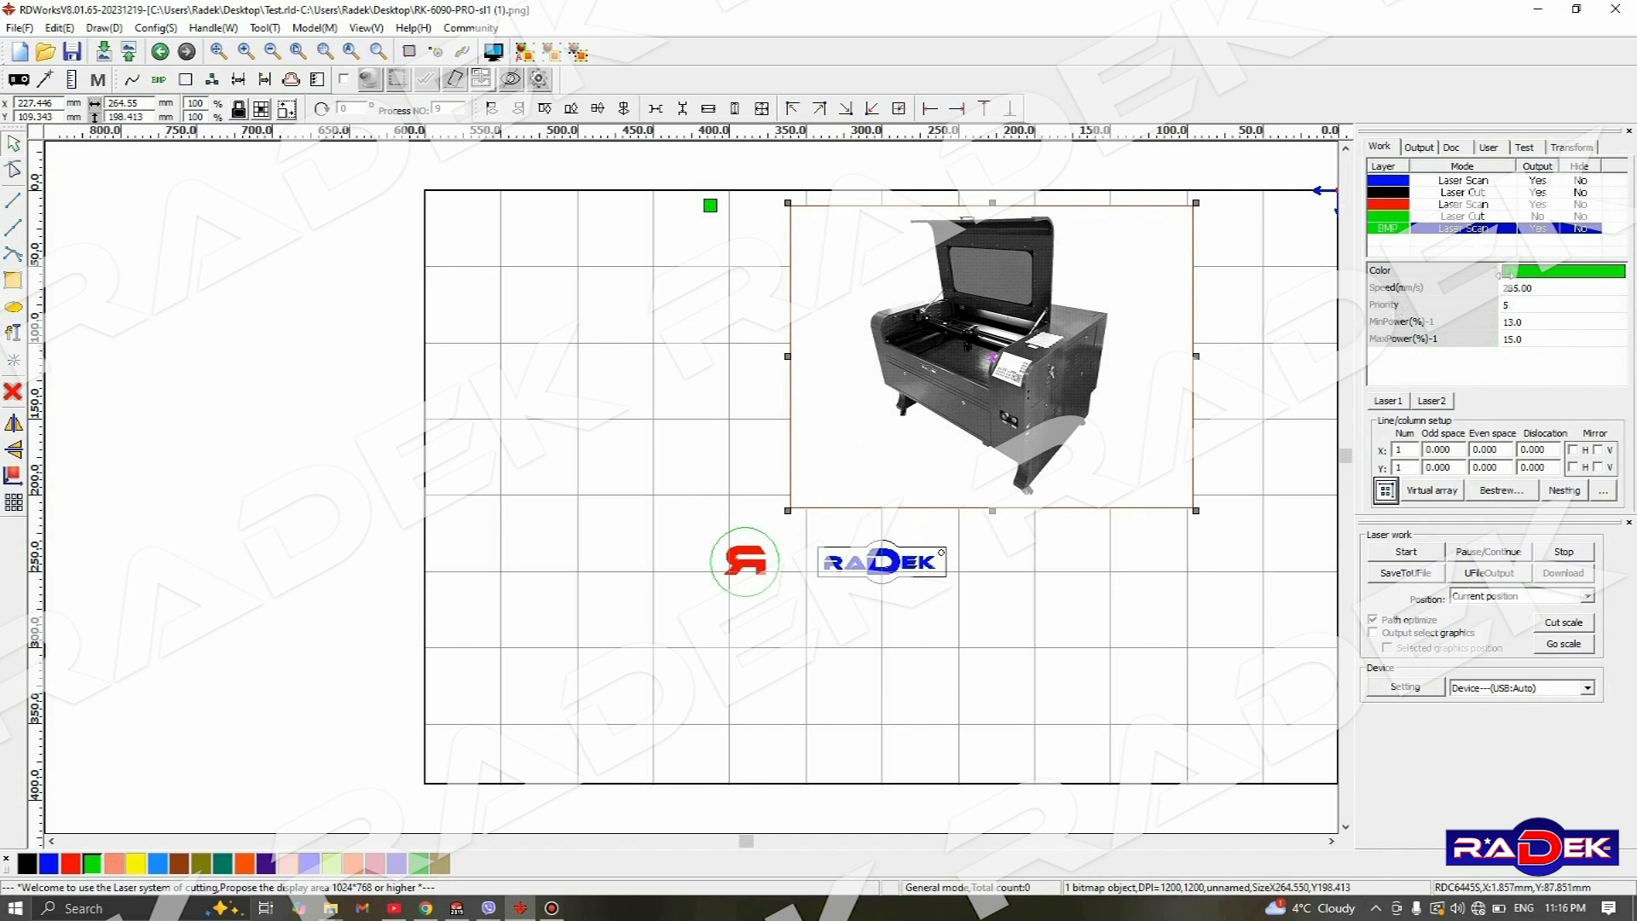
left_click(1288, 339)
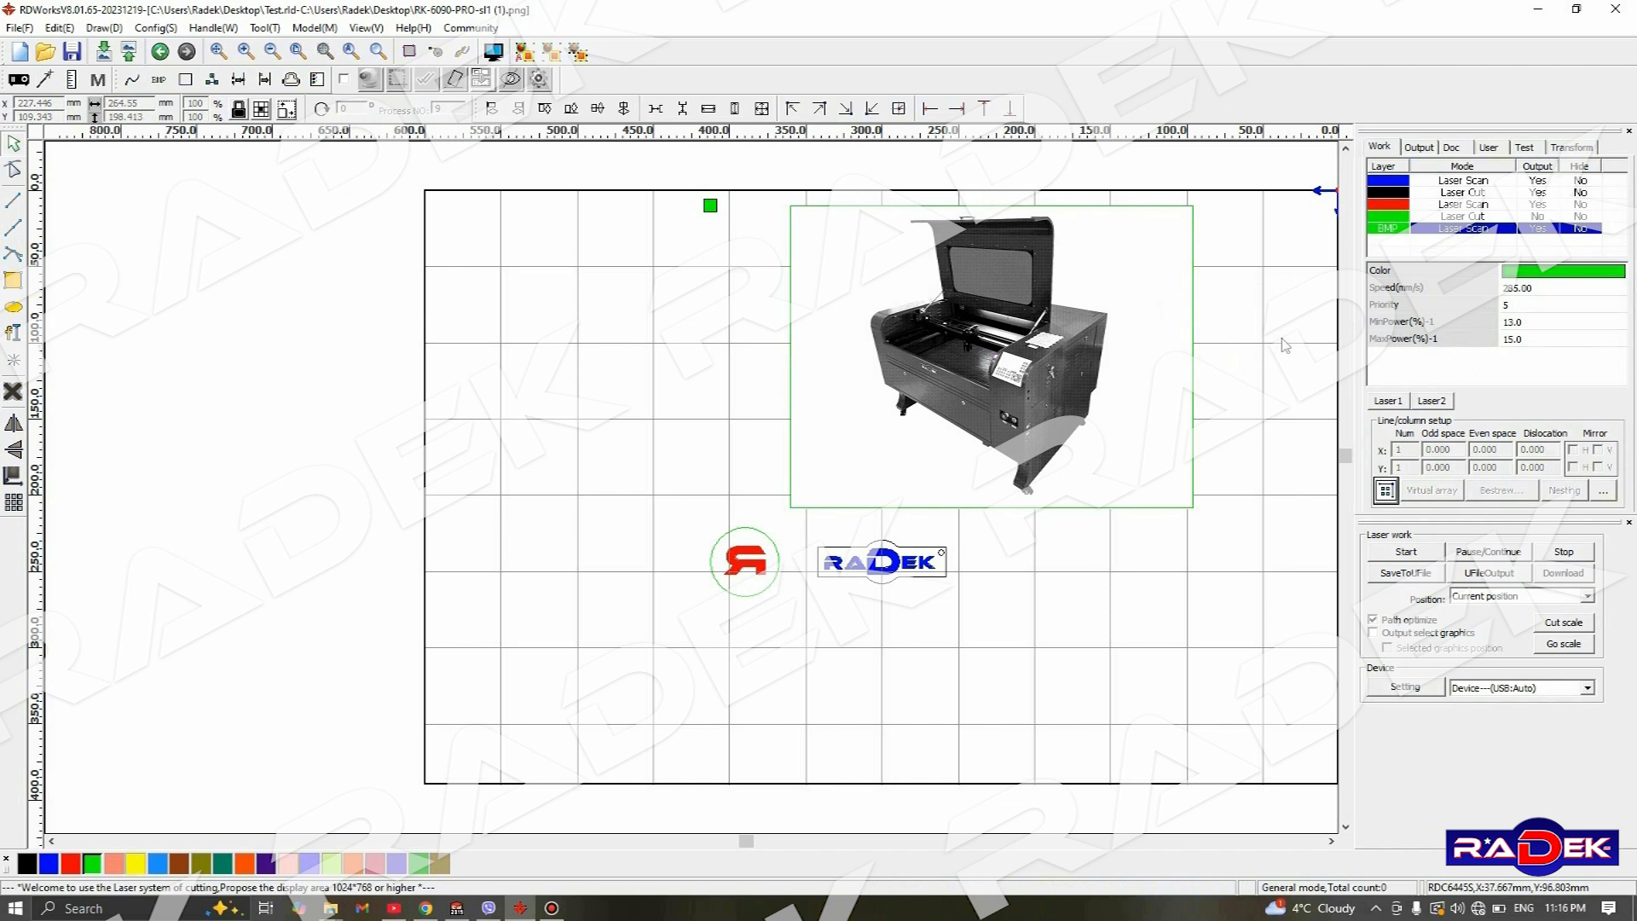
left_click(941, 334)
key("Delete")
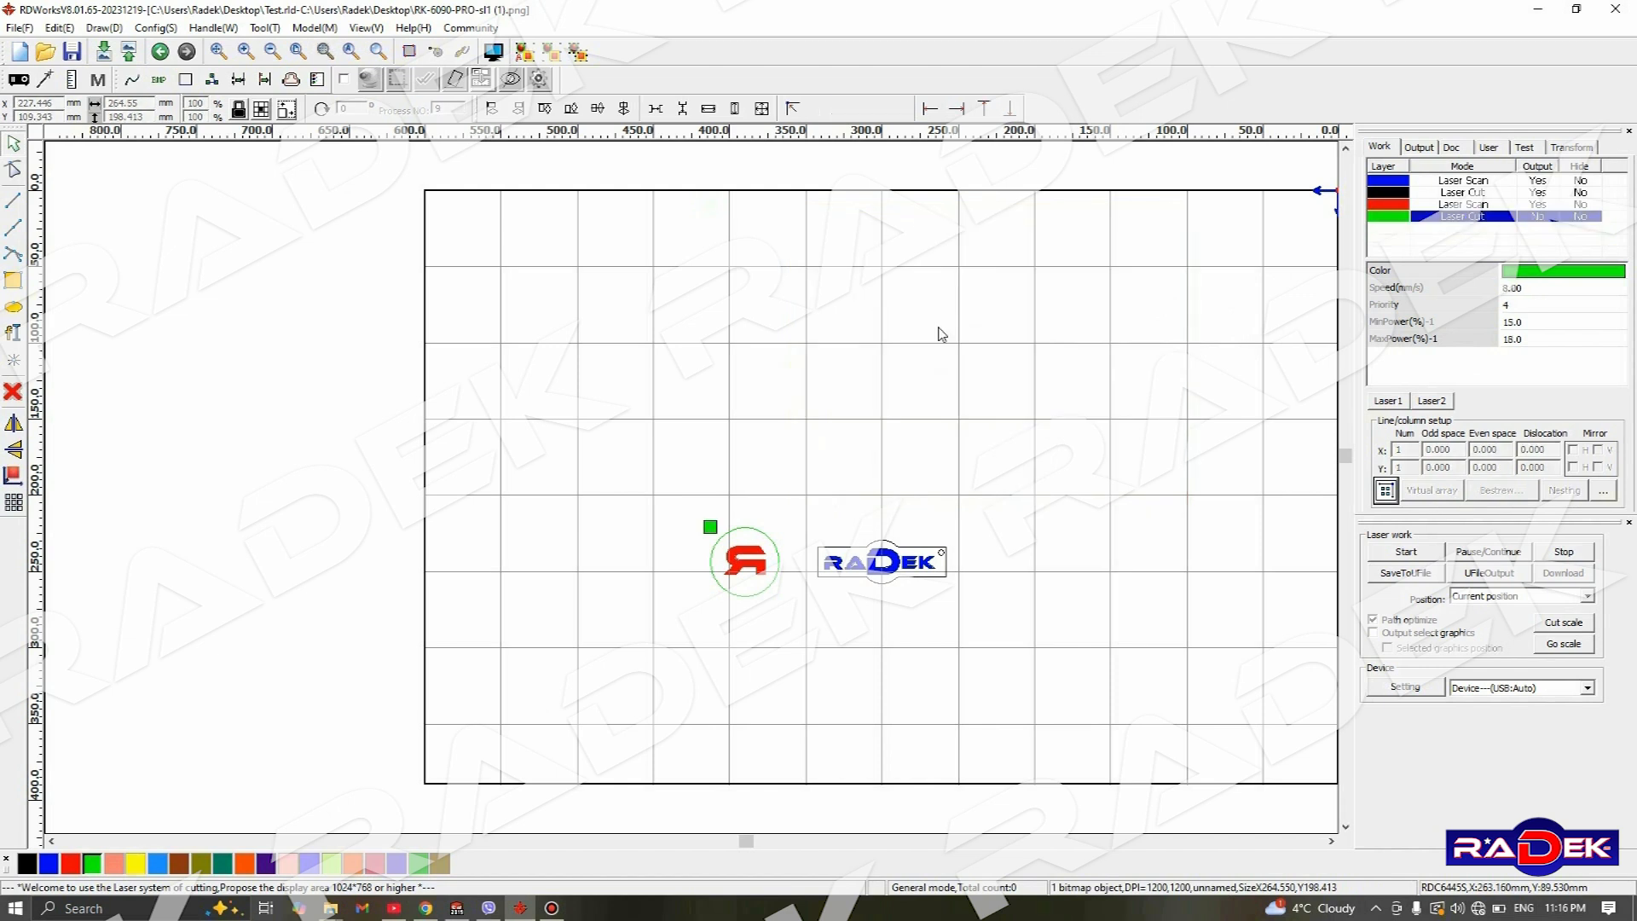
left_click_drag(659, 476, 800, 640)
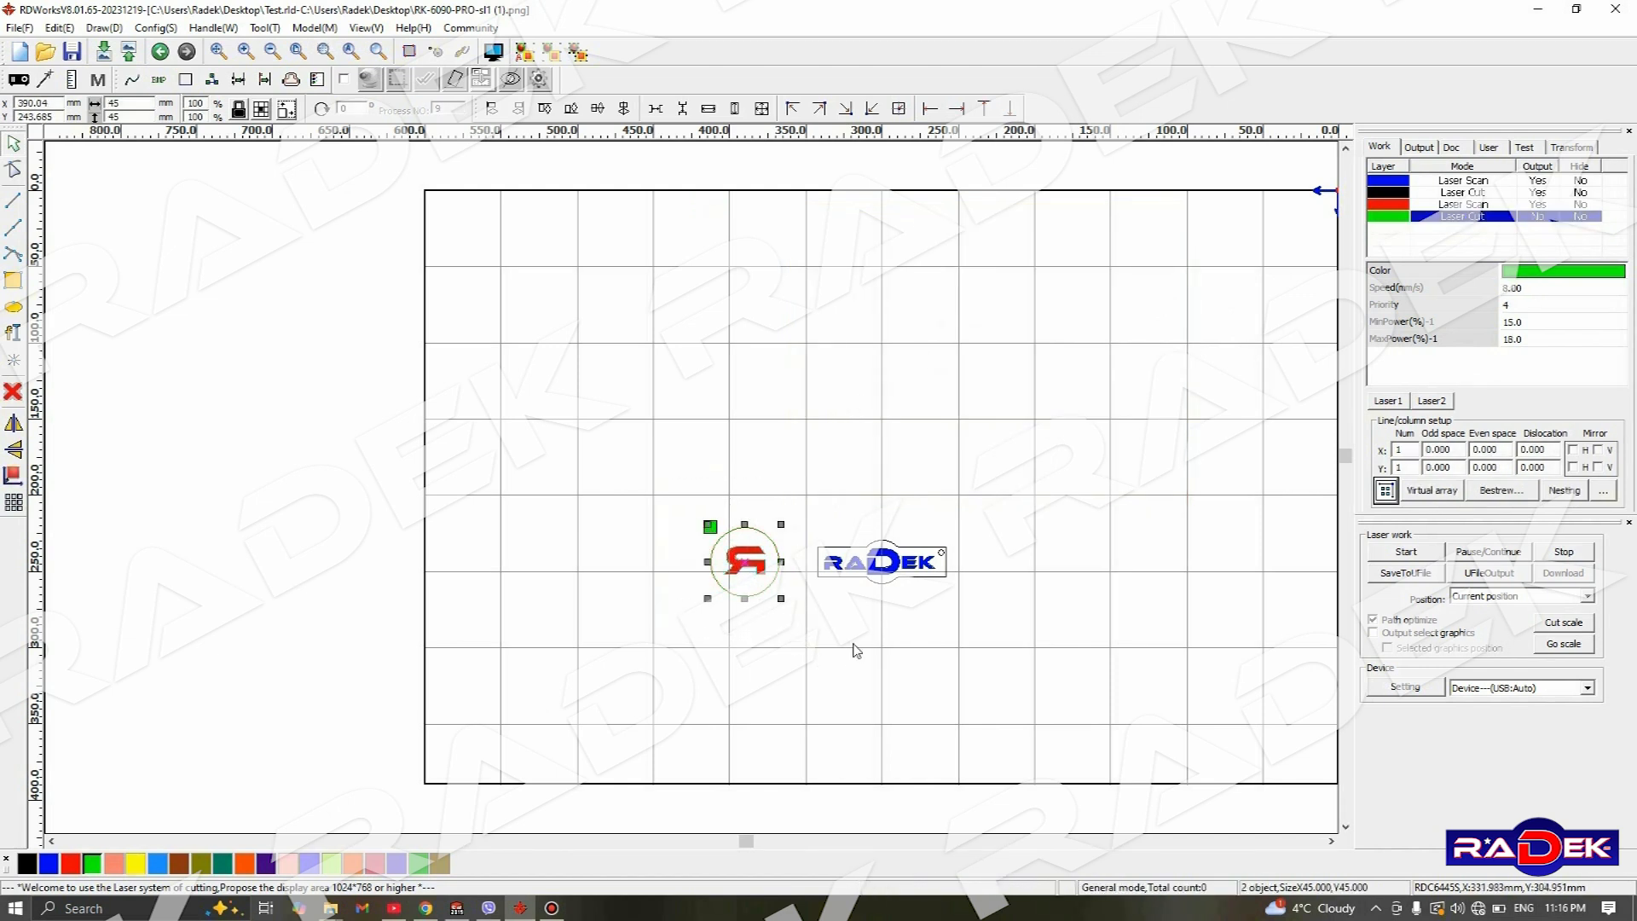
key("Delete")
scroll(893, 589, "up", 3)
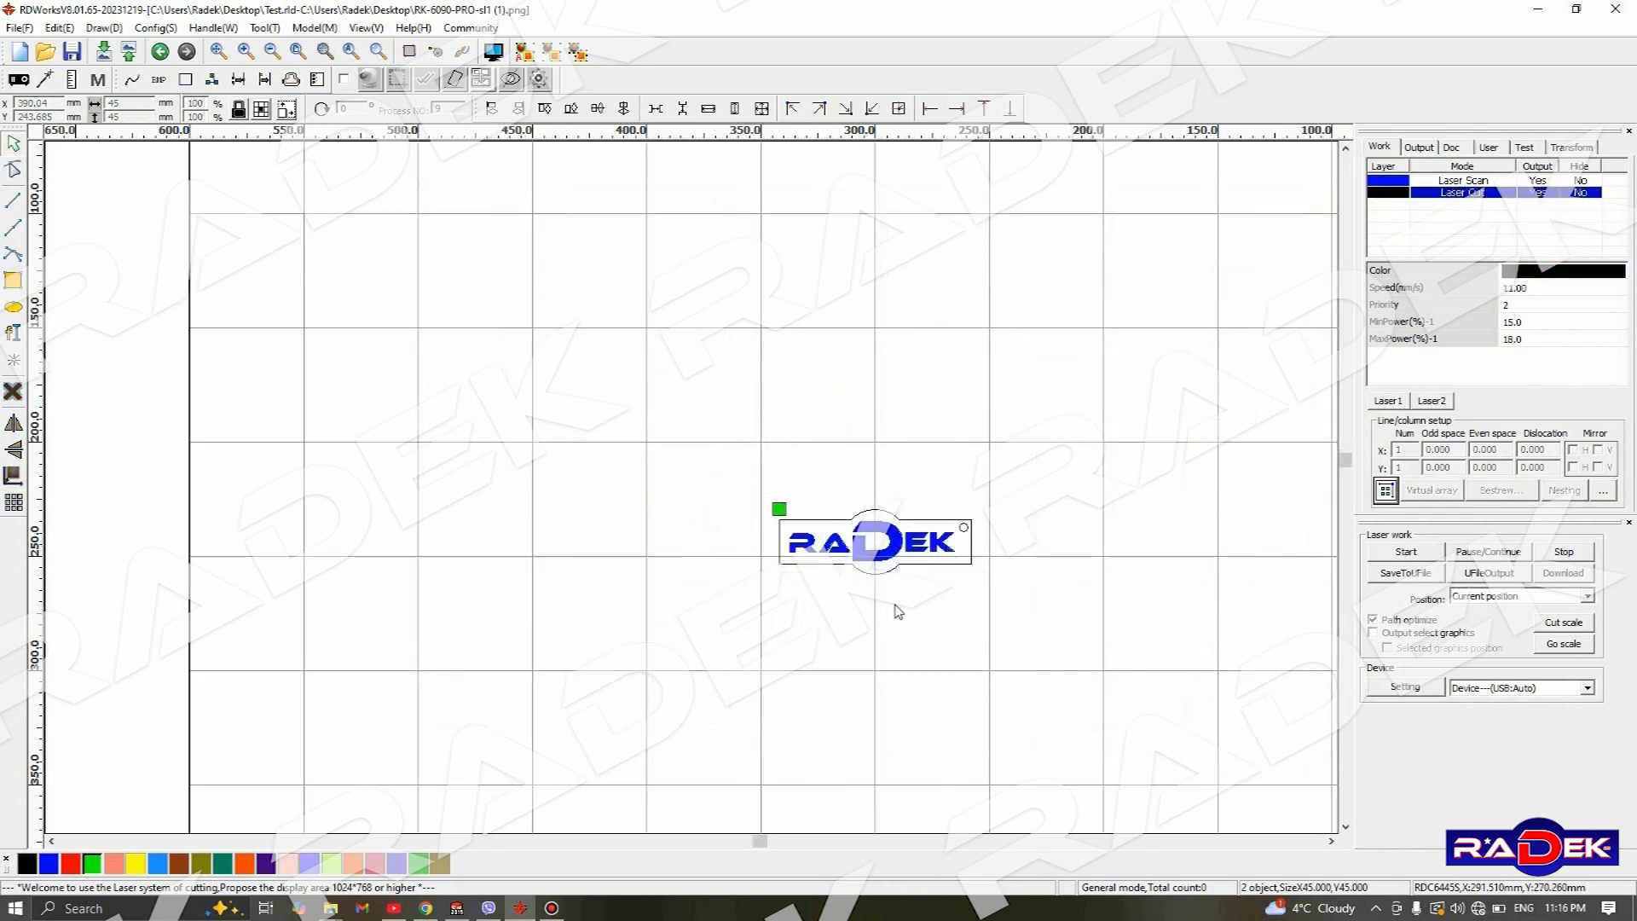
- Set the laser work position to Current position for the RADEK nameplate
left_click_drag(593, 349, 1200, 666)
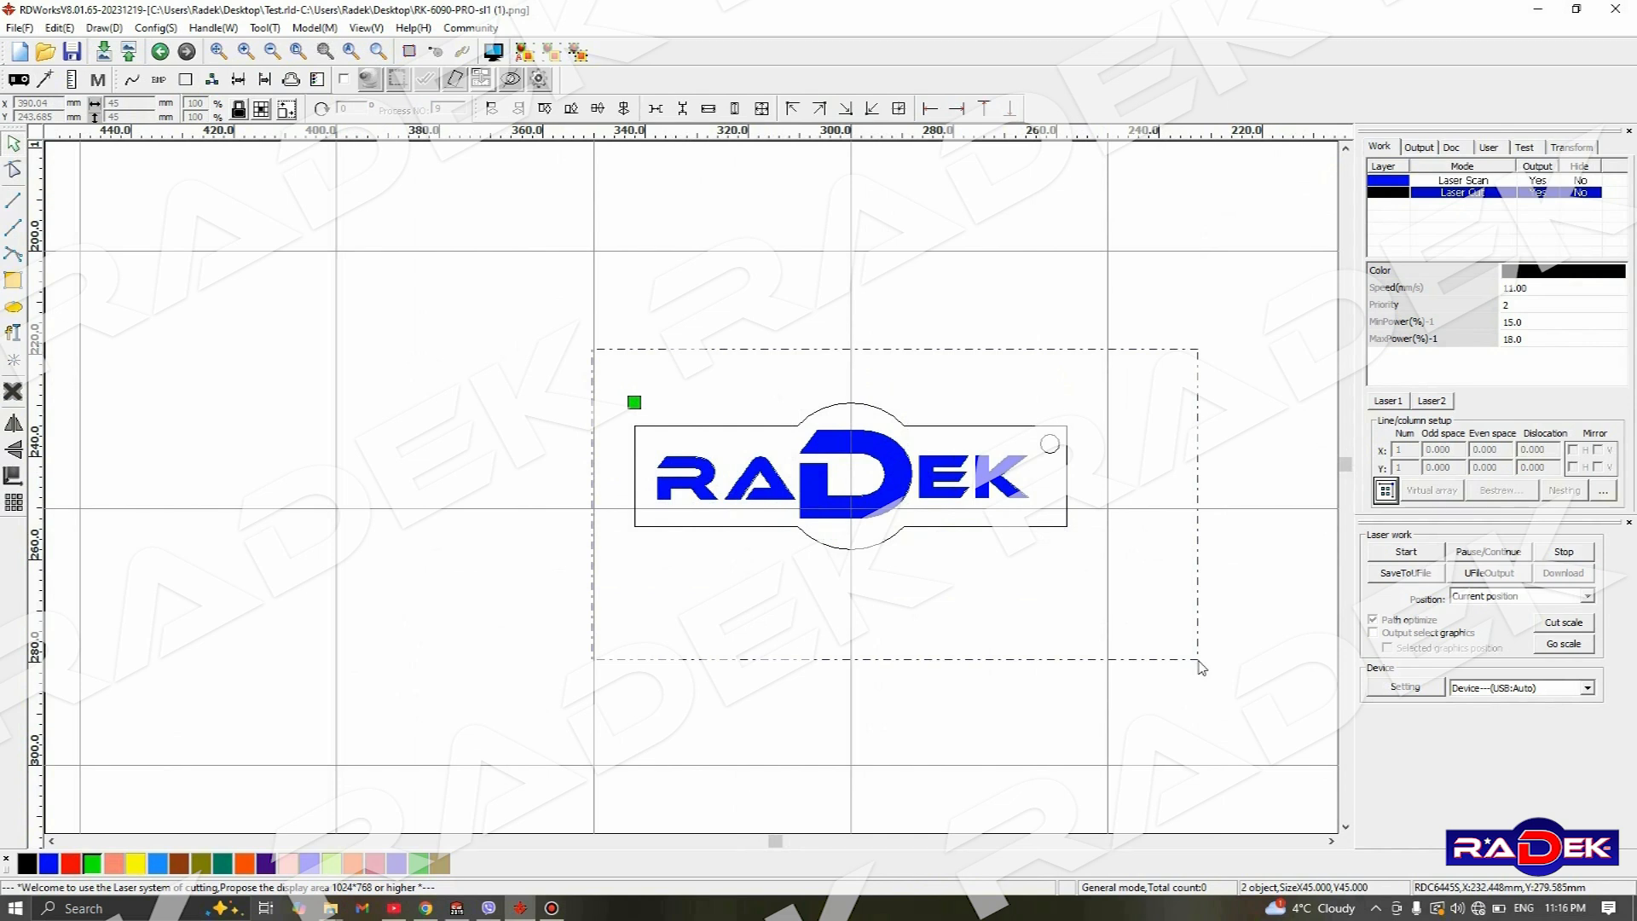
left_click_drag(1201, 667, 1200, 666)
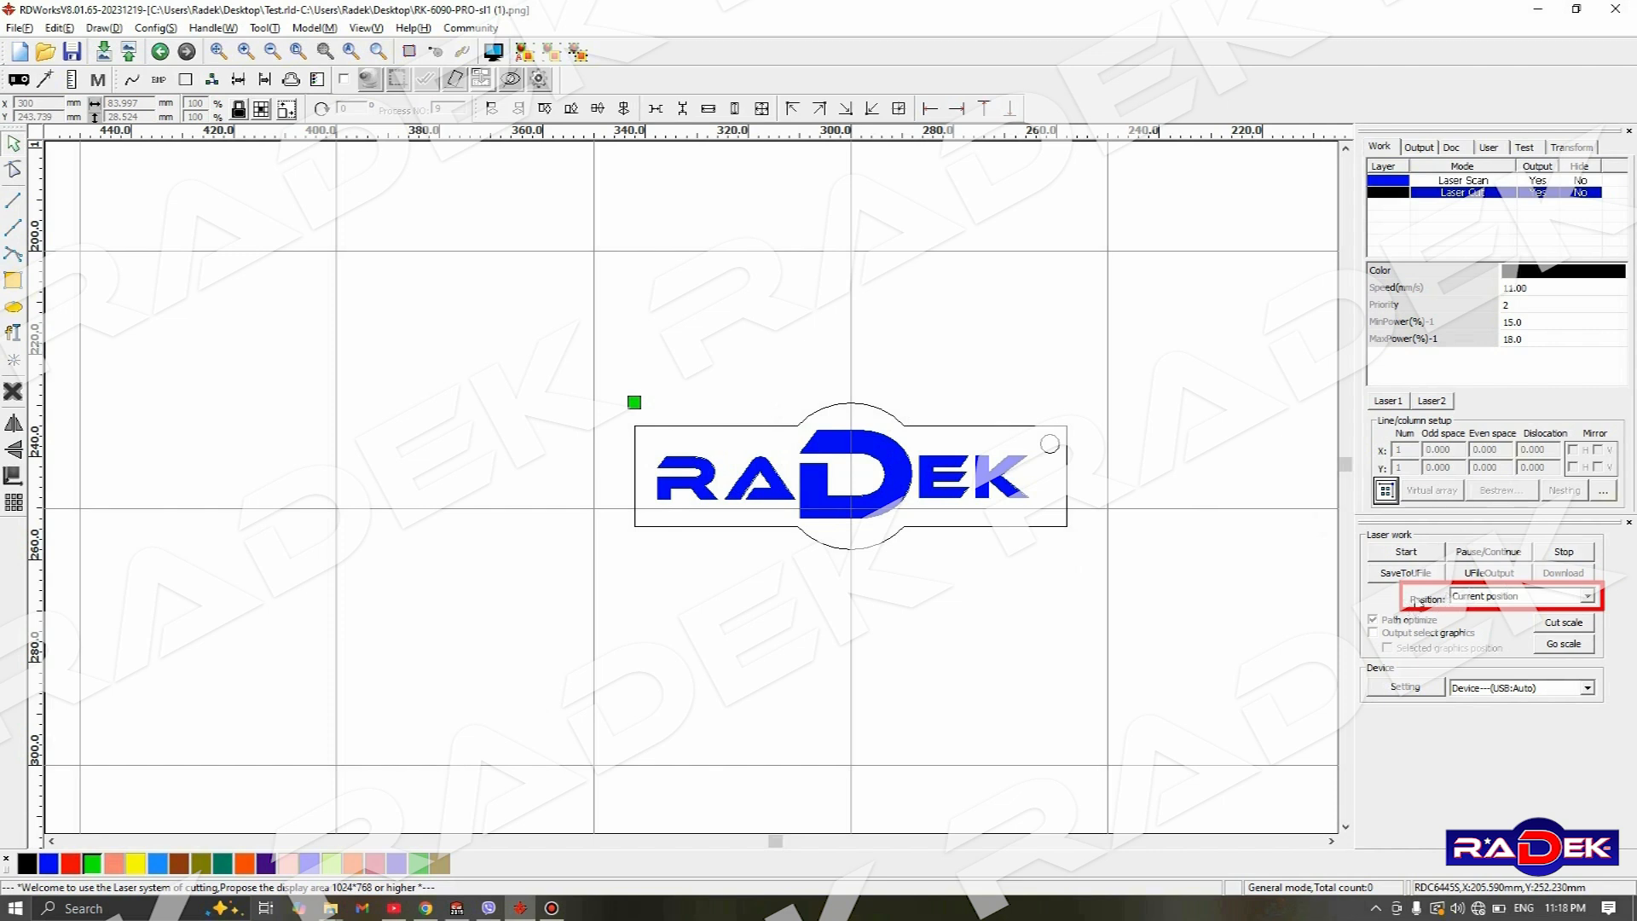
left_click(1587, 599)
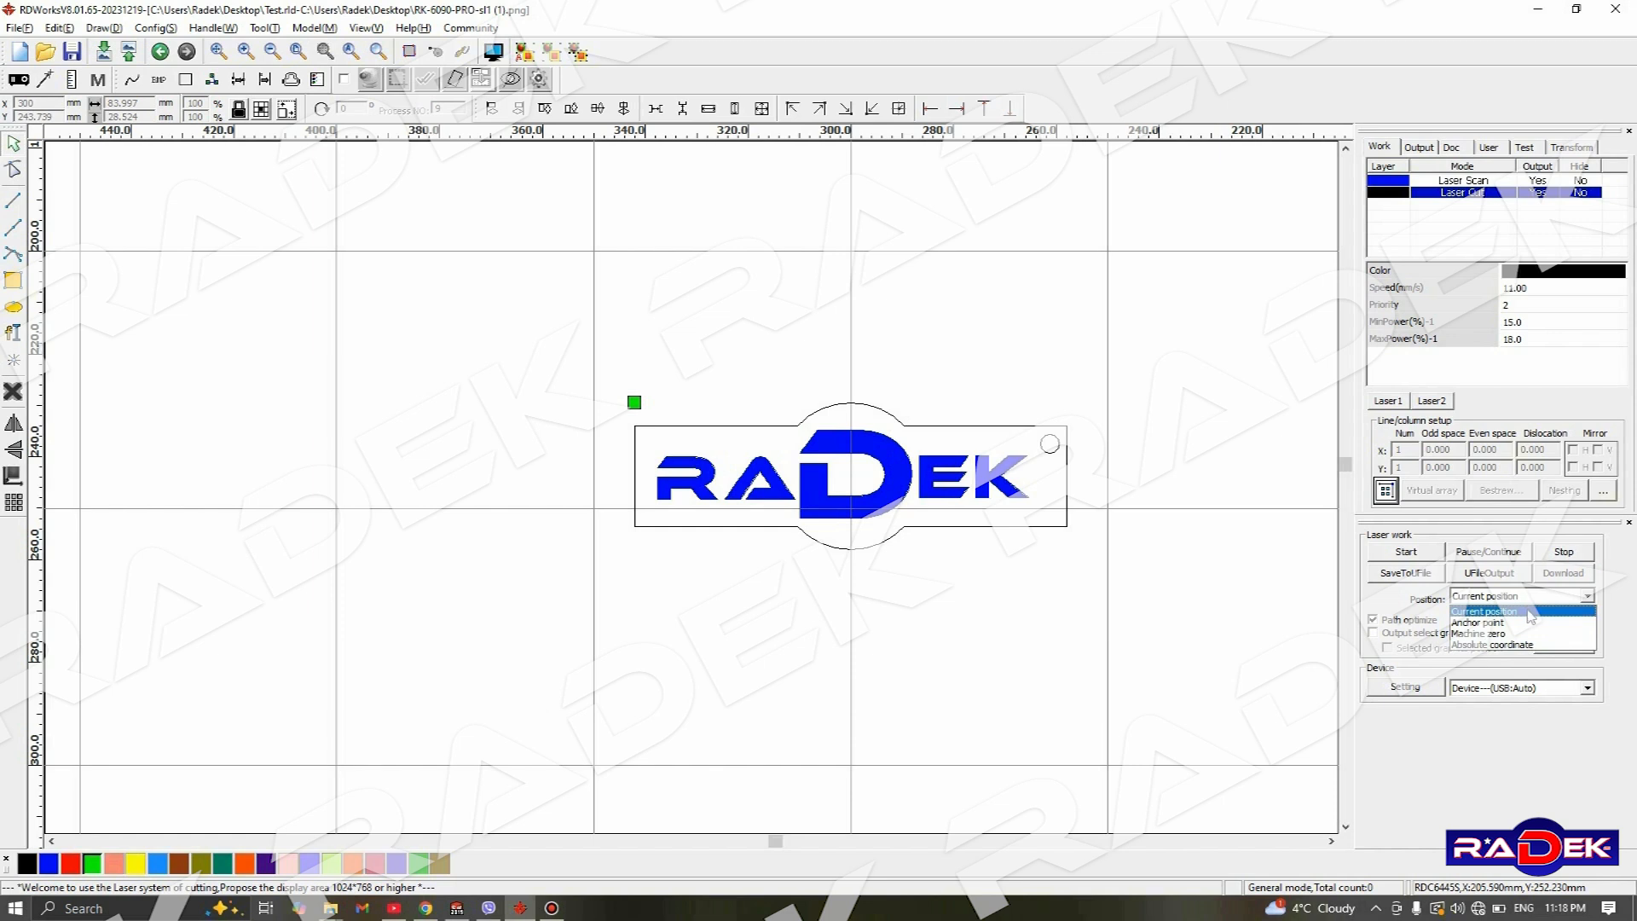
left_click(1531, 614)
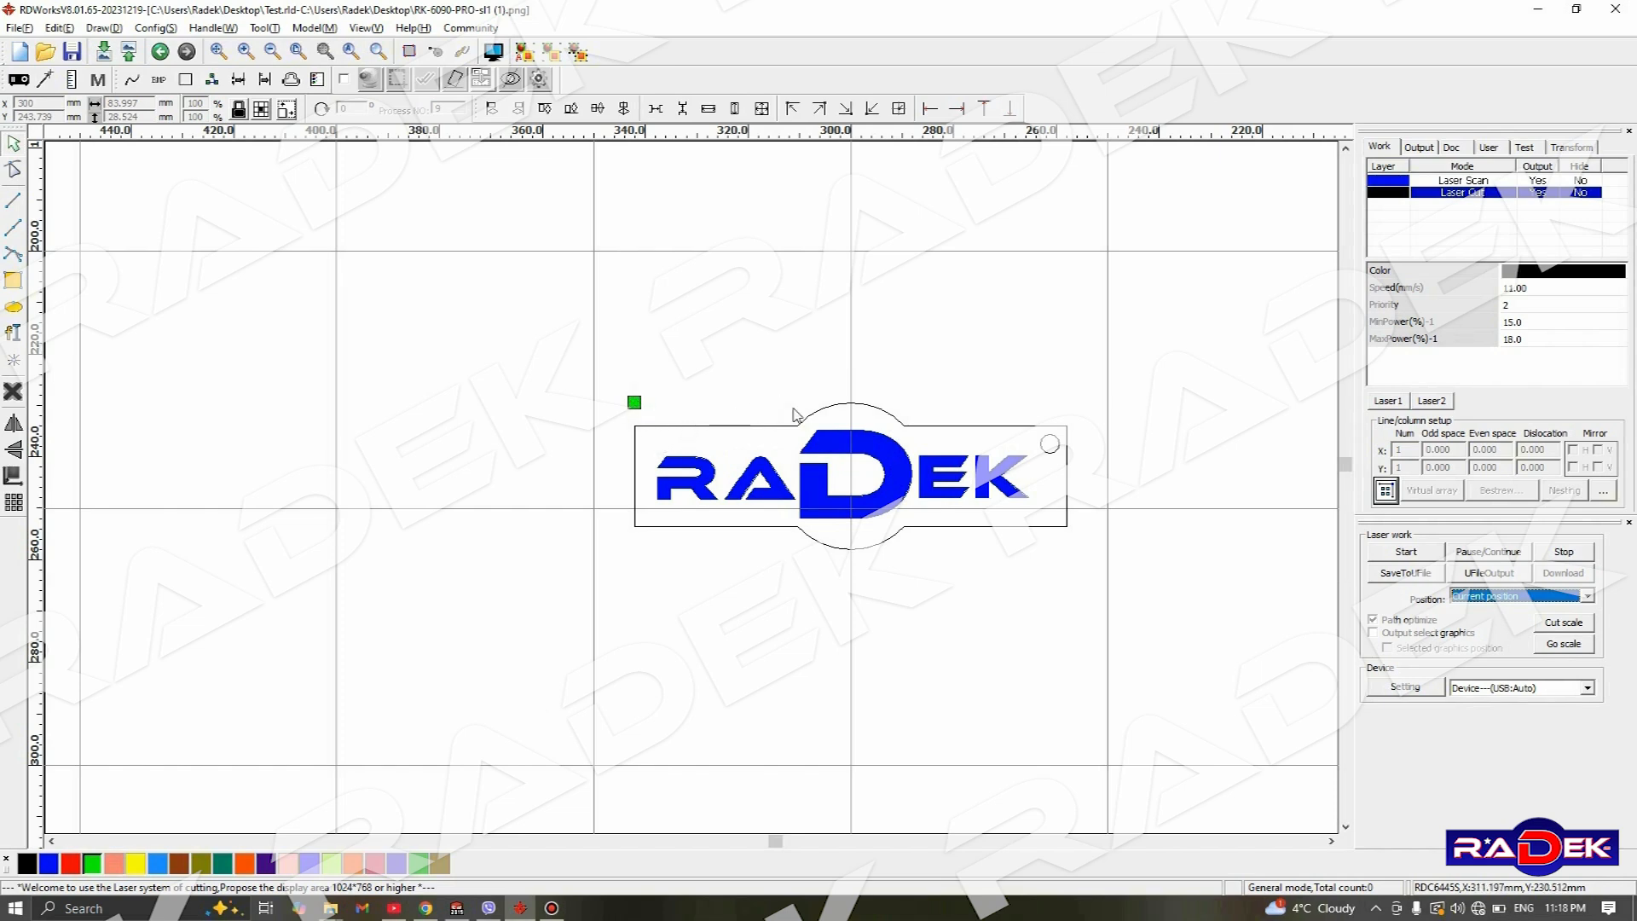
- Examine the nameplate's green start marker and its placement on the machine bed relative to the origin
scroll(802, 415, "down", 4)
scroll(801, 415, "up", 4)
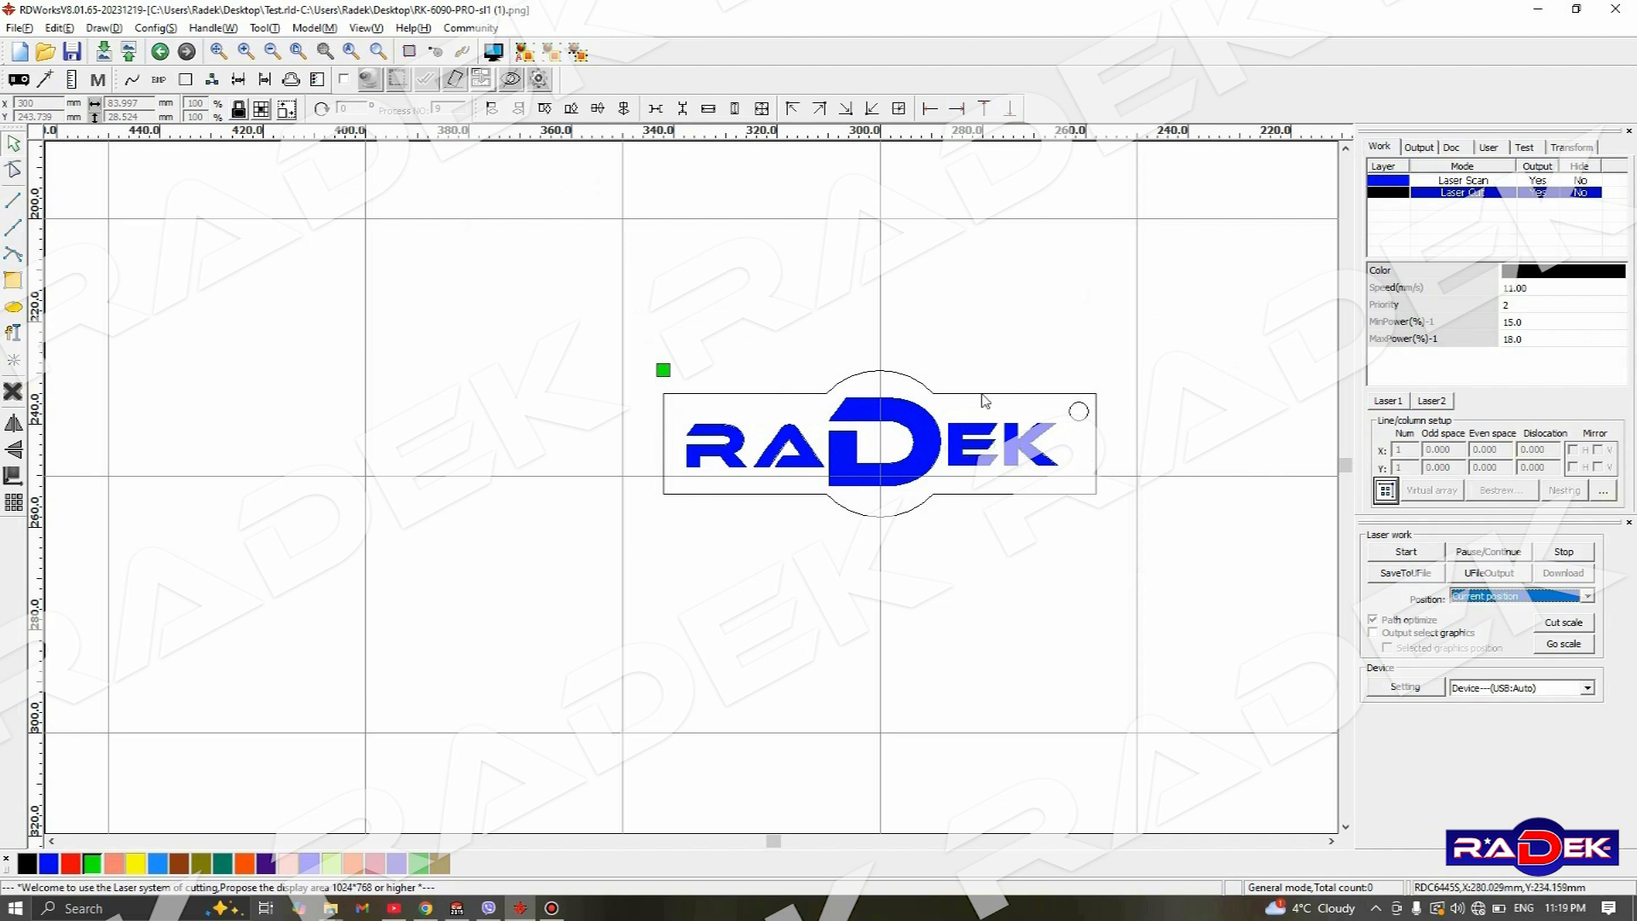
scroll(1030, 328, "down", 4)
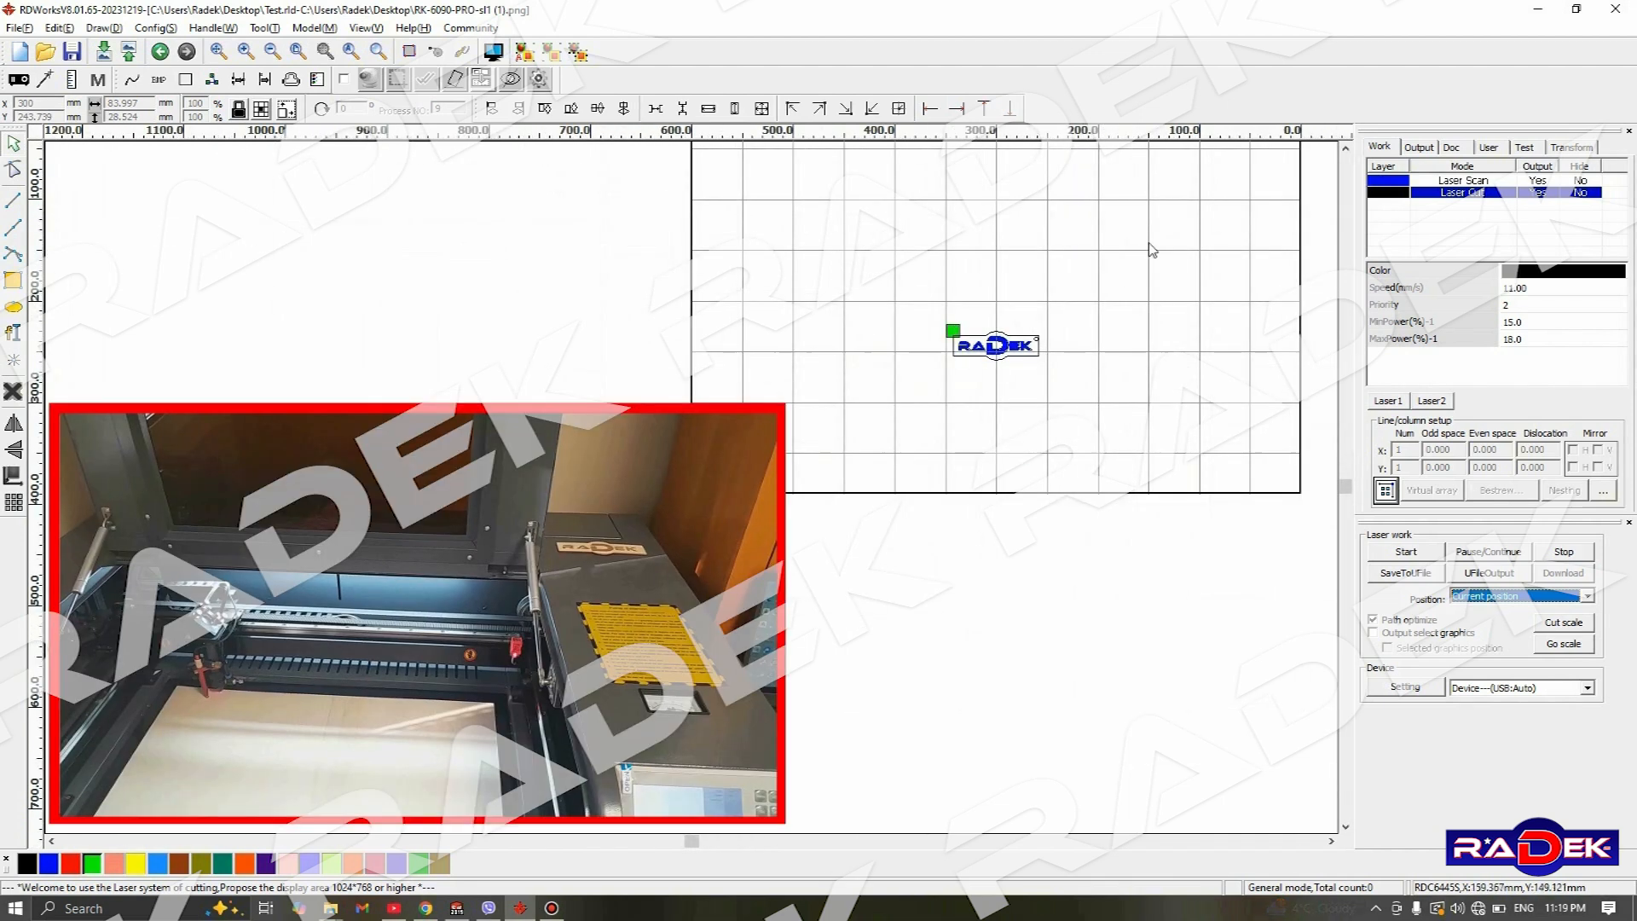
mouse_move(1158, 225)
left_mouse_down()
mouse_move(1123, 296)
mouse_move(1139, 286)
left_mouse_up()
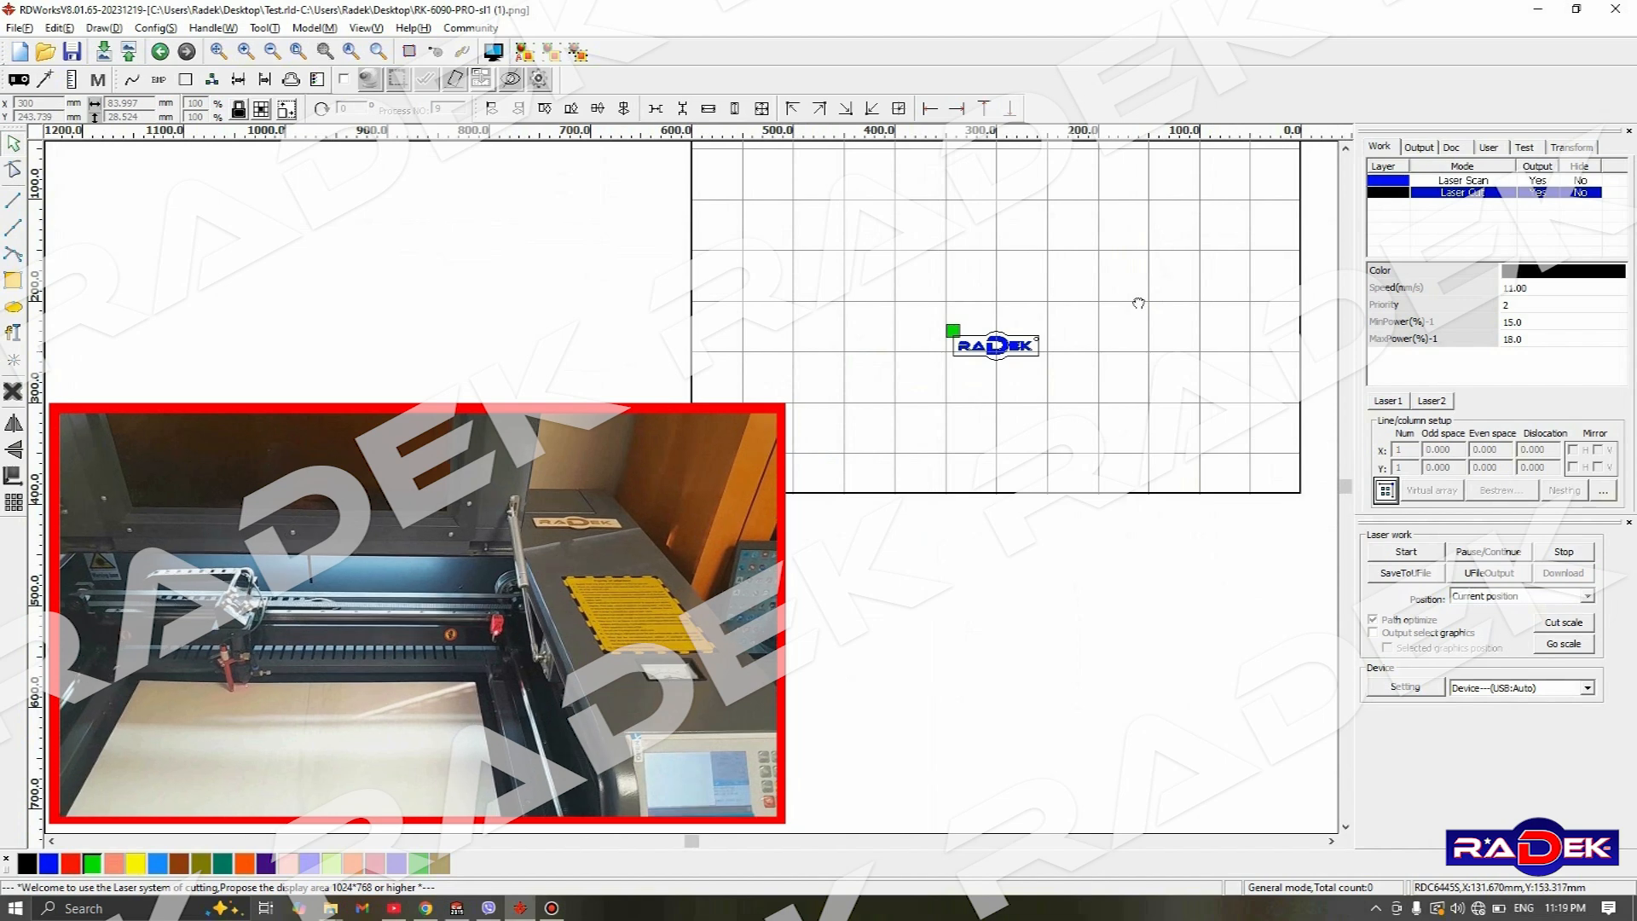
middle_click_drag(1164, 257, 1088, 384)
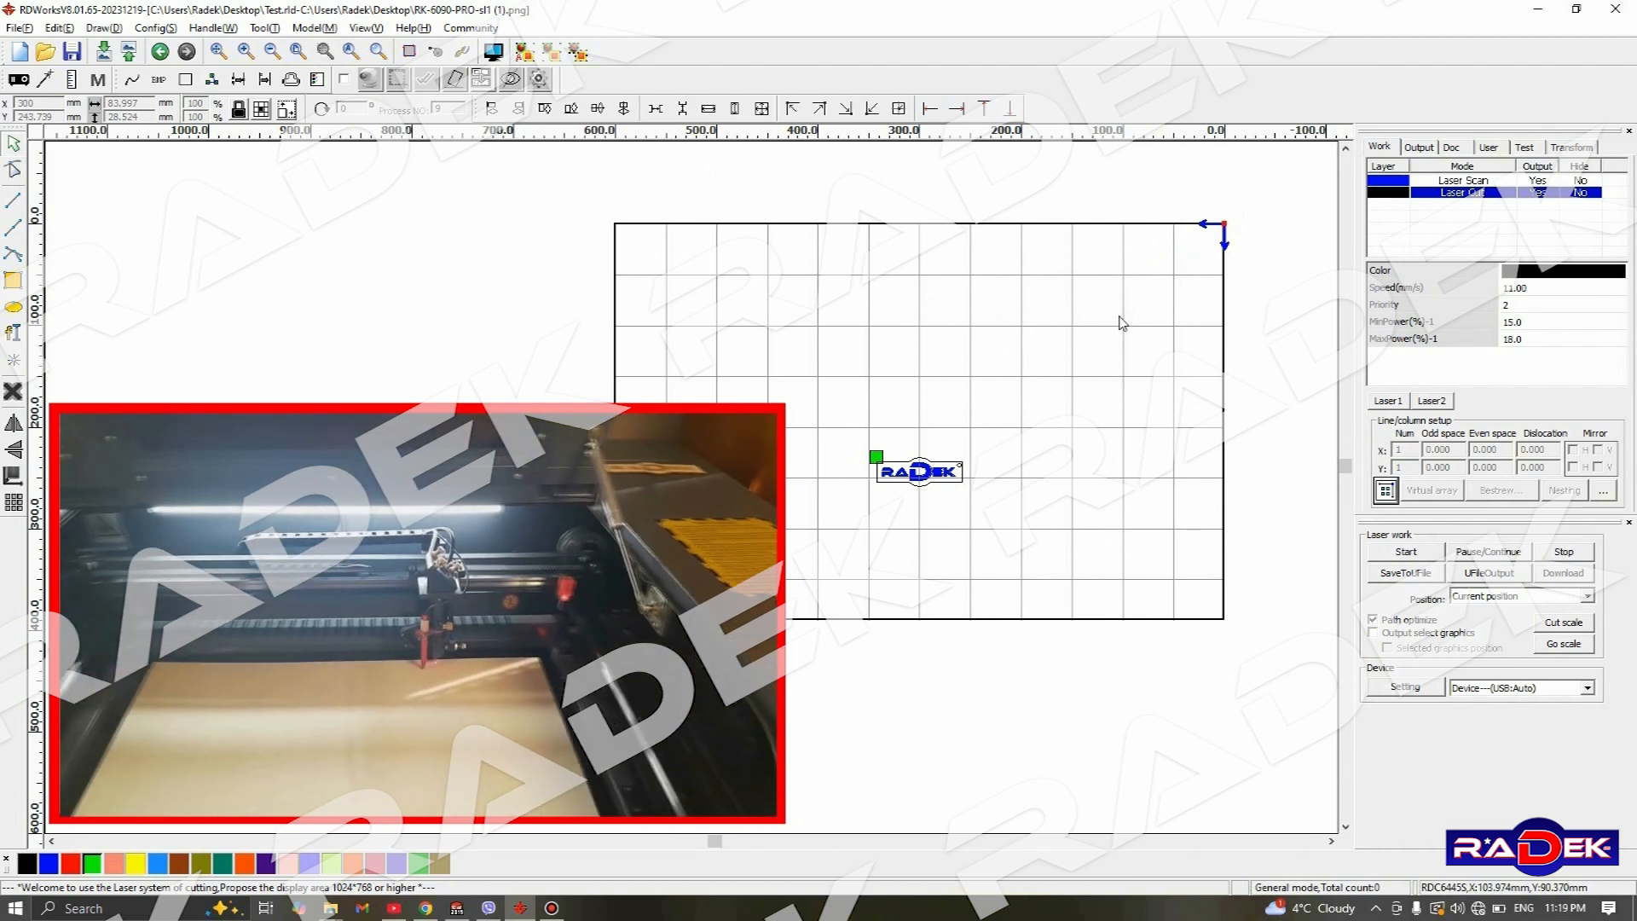
scroll(921, 474, "up", 3)
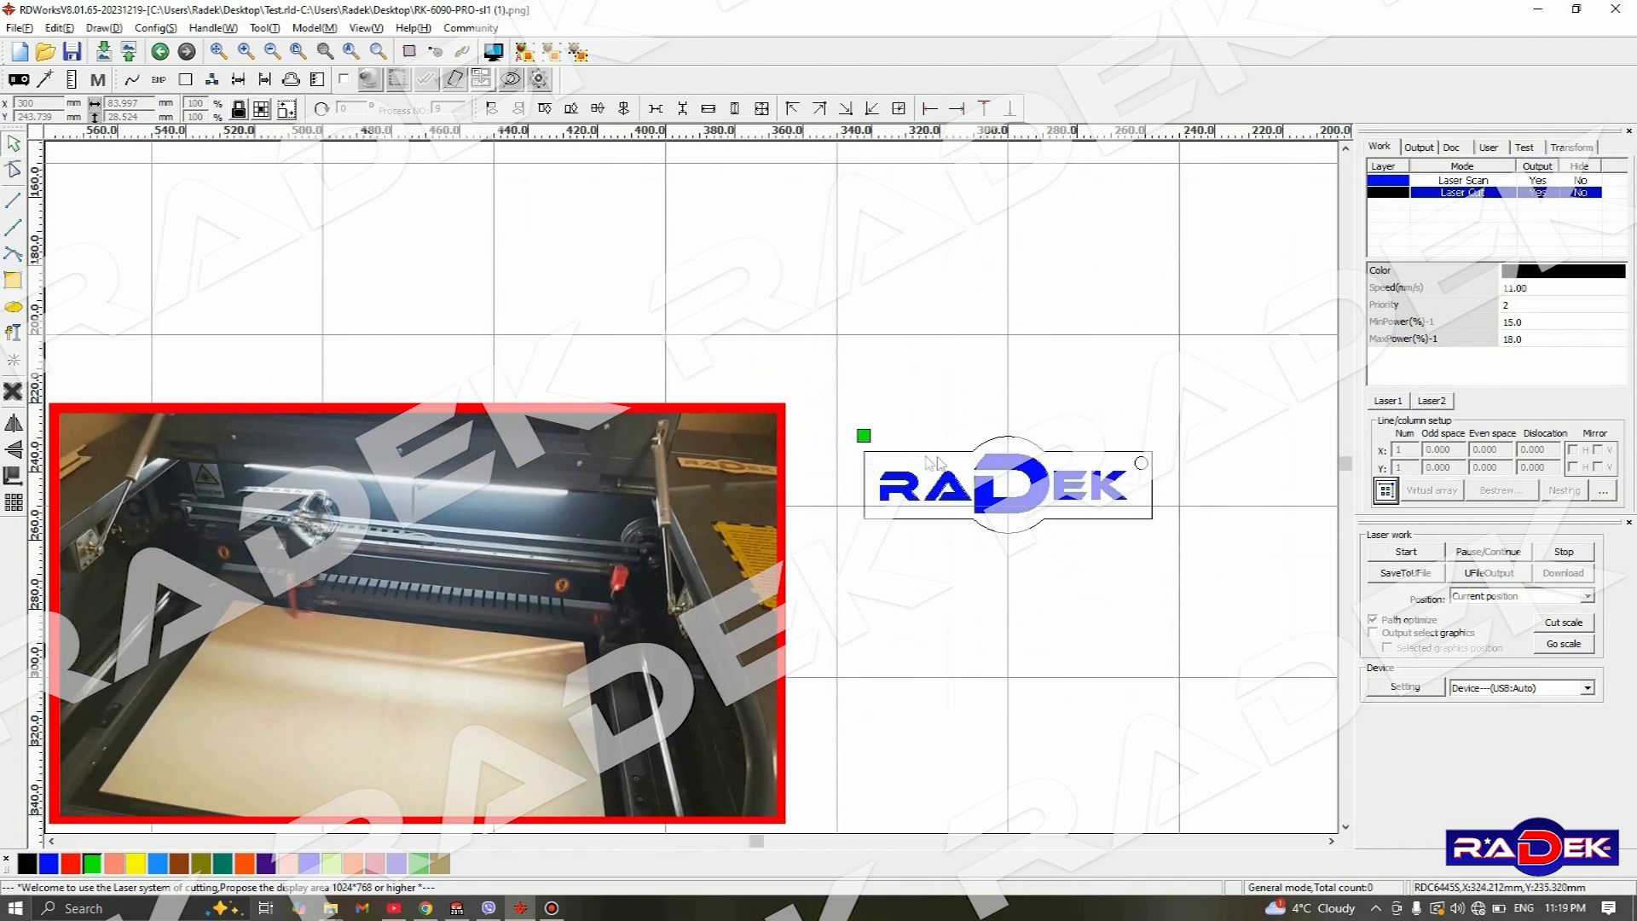
scroll(1080, 487, "up", 1)
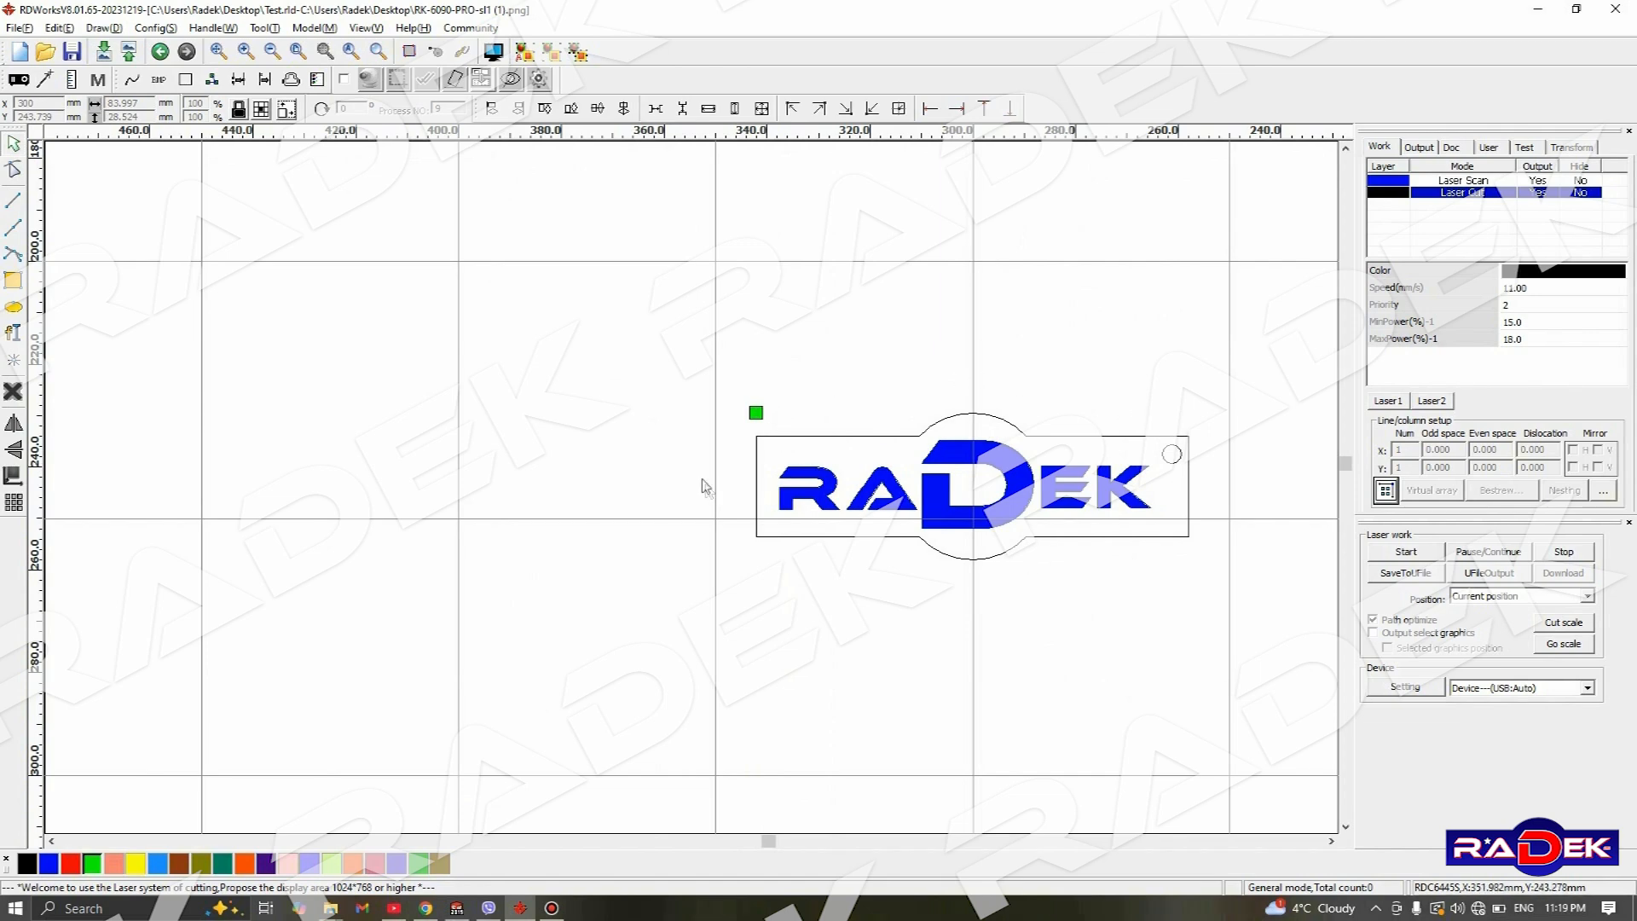
scroll(901, 402, "down", 5)
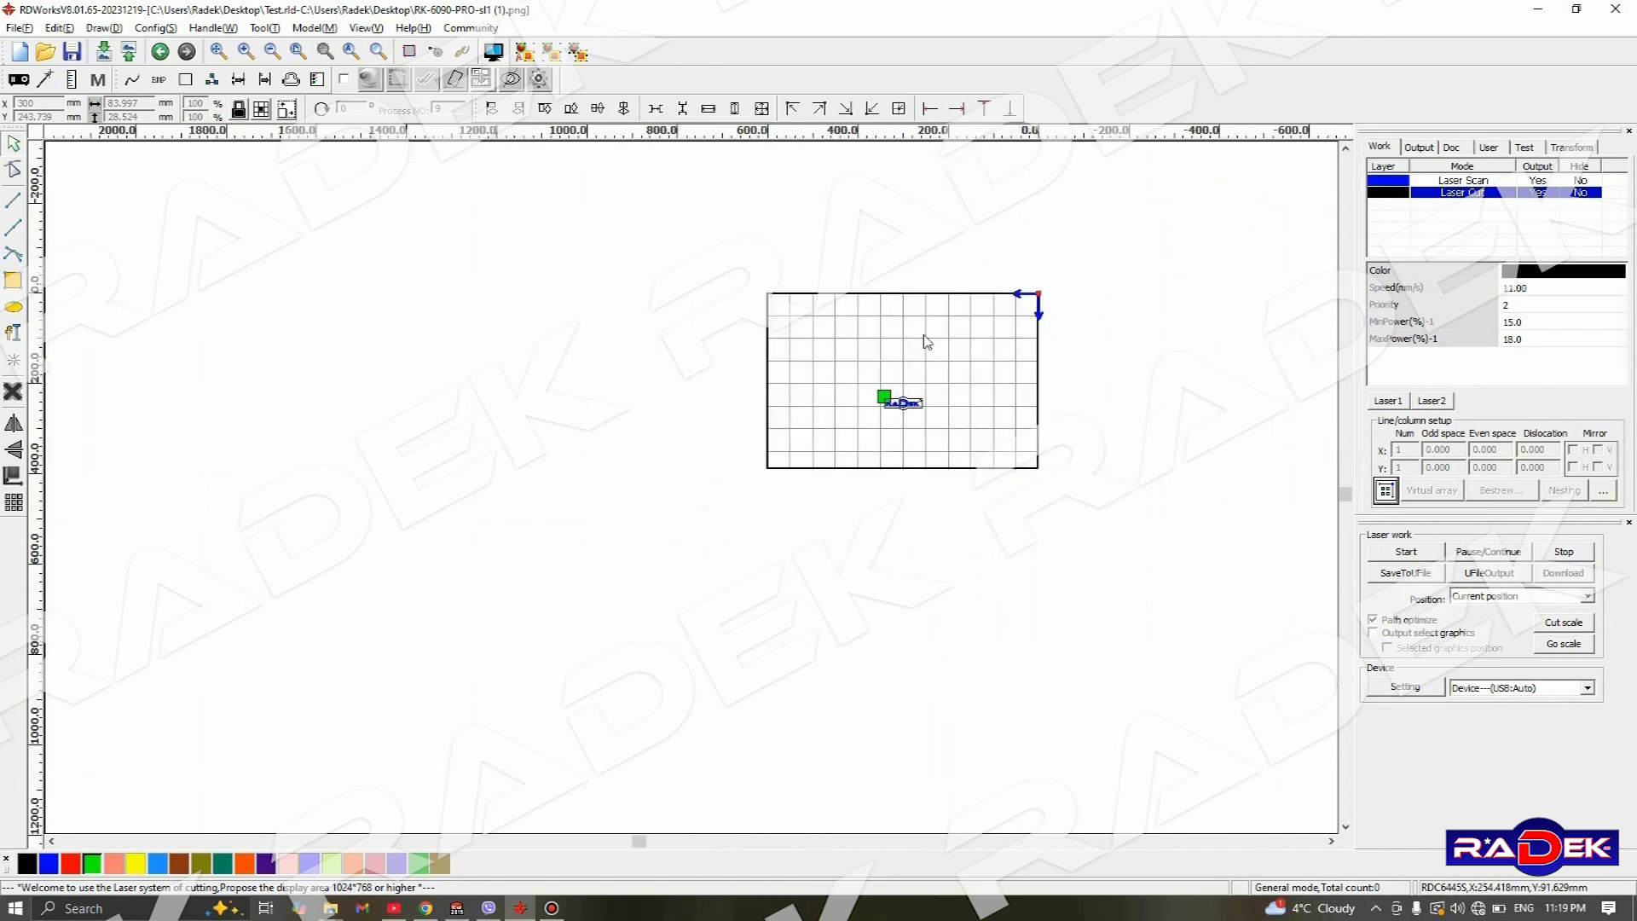
scroll(925, 339, "up", 2)
- Switch the laser work position to Absolute coordinate and move the nameplate to about X 373 mm, Y 214 mm
left_click_drag(848, 489, 1021, 552)
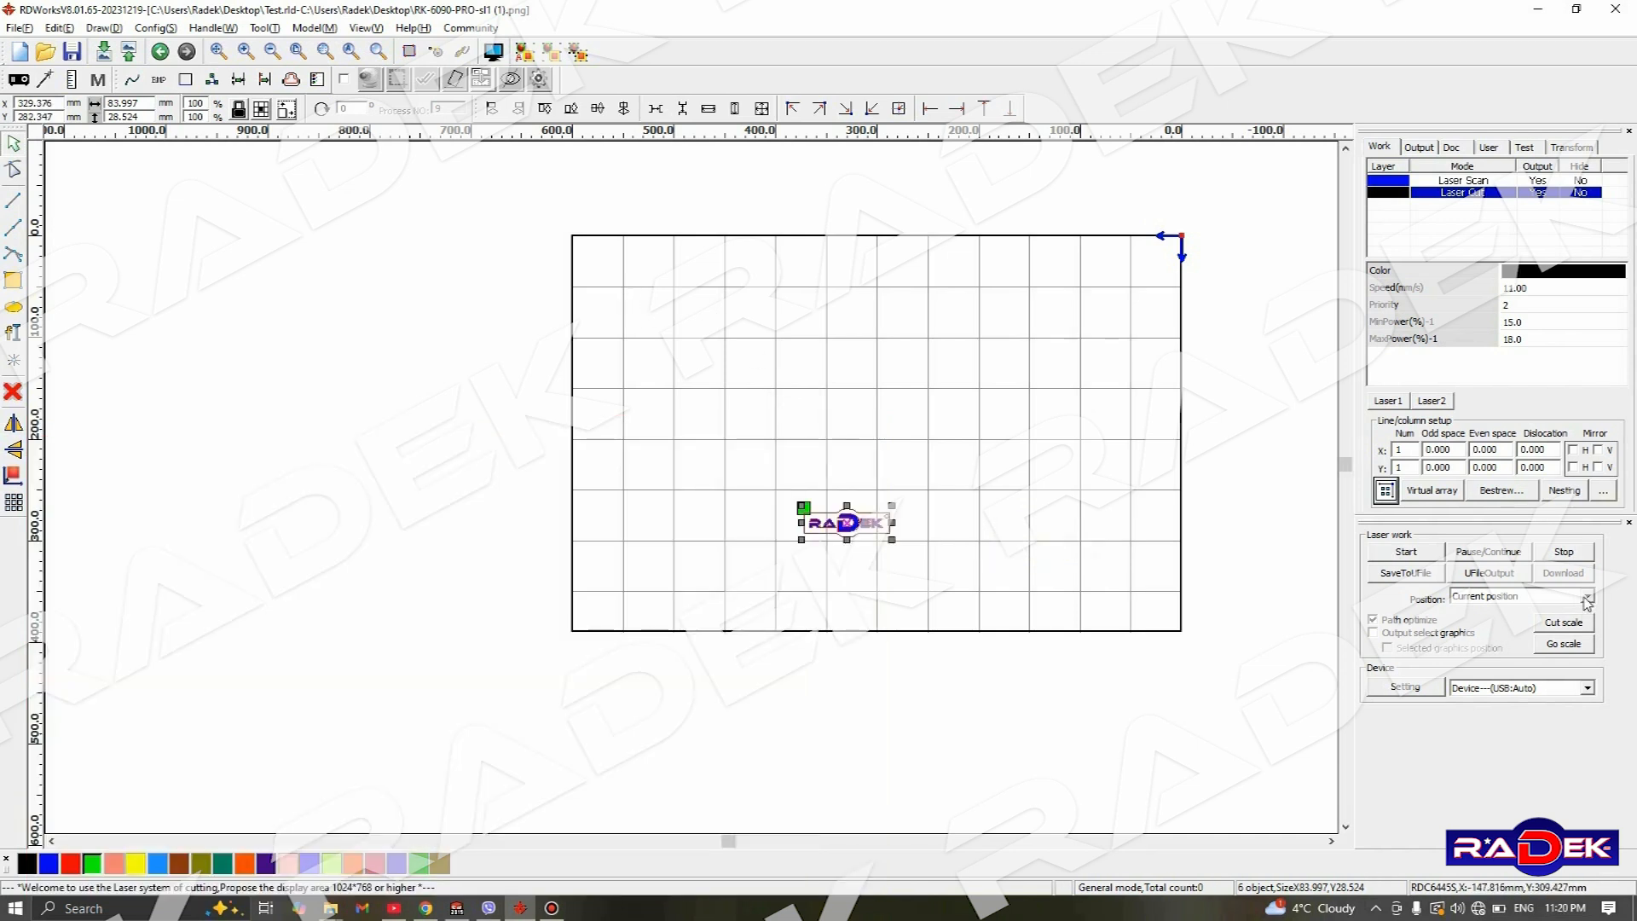
left_click(1587, 597)
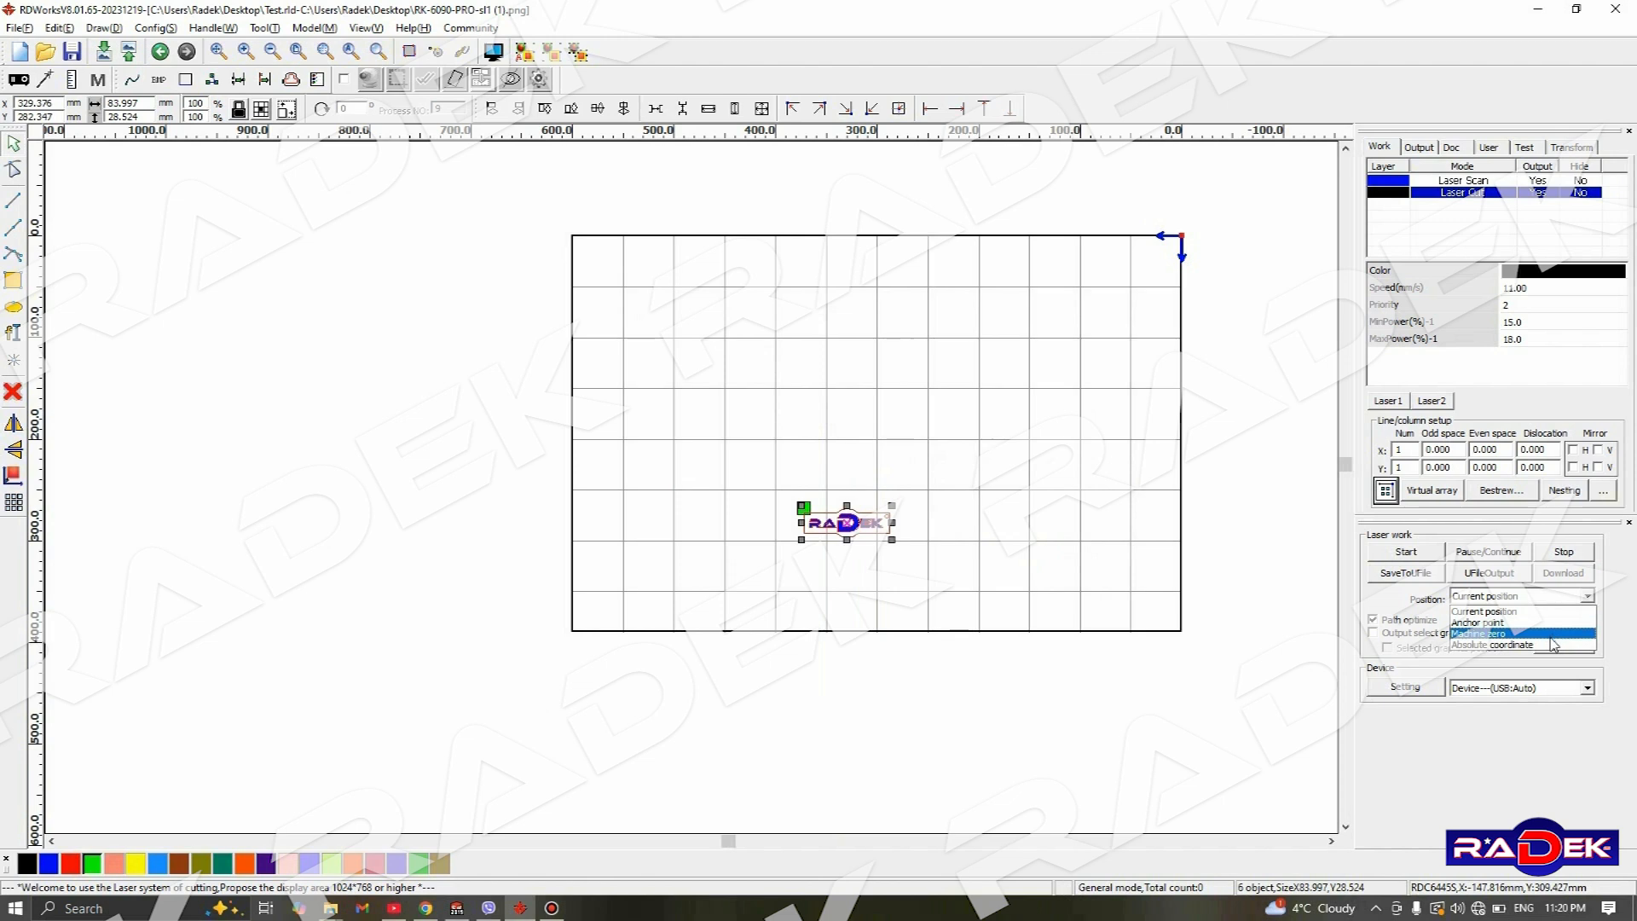
left_click(1552, 648)
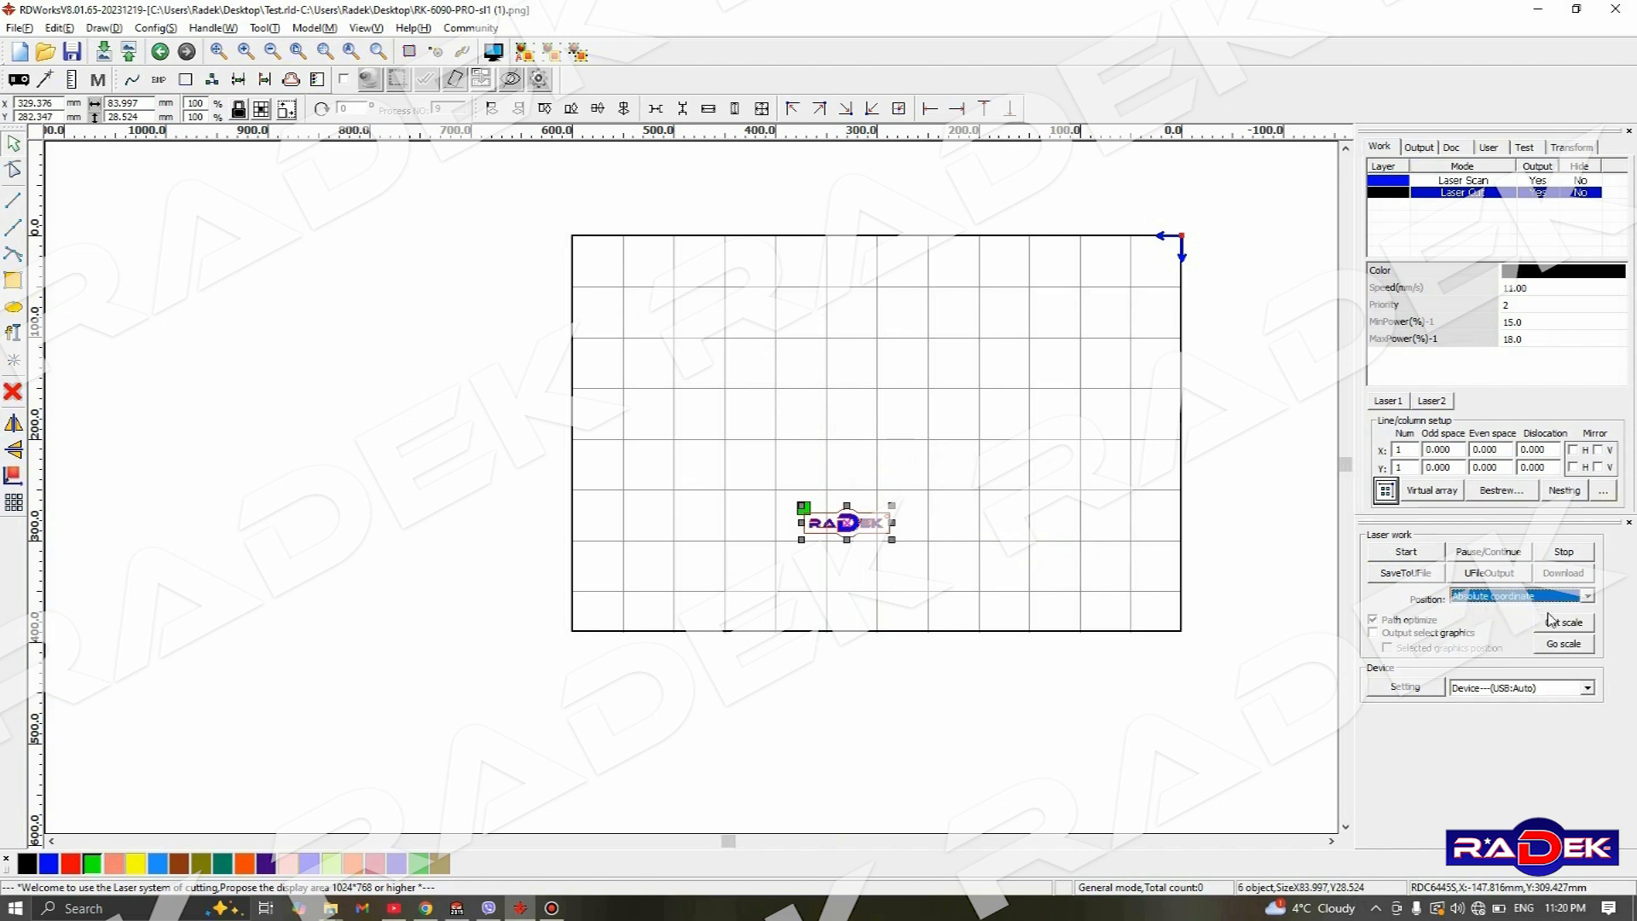
left_click_drag(848, 523, 1064, 326)
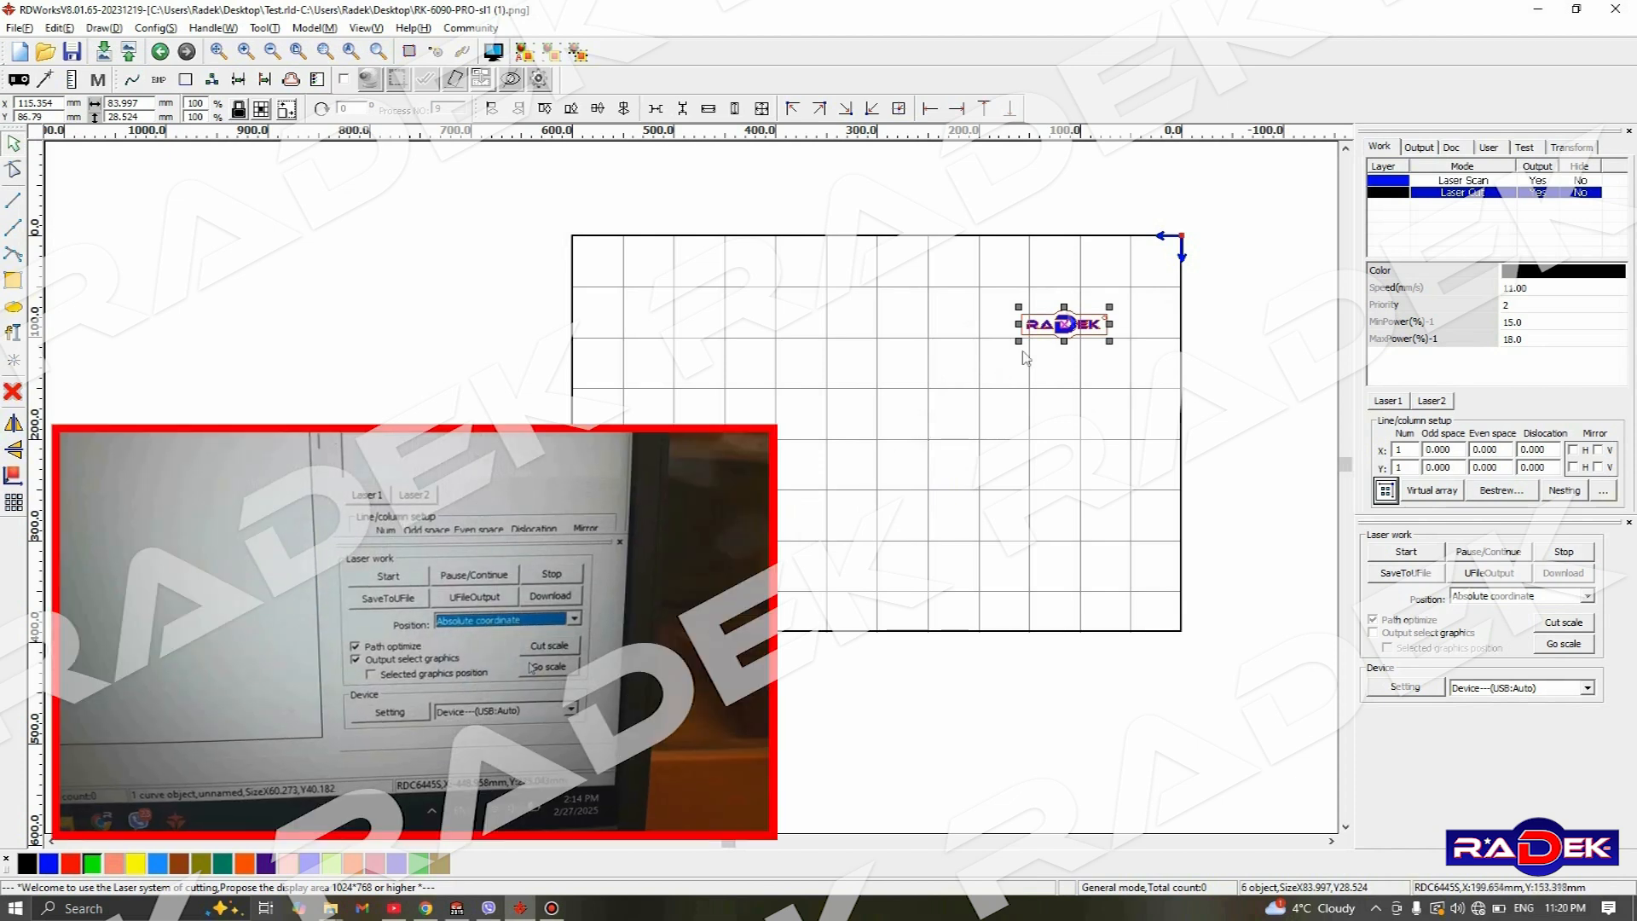
left_click_drag(1050, 312, 810, 453)
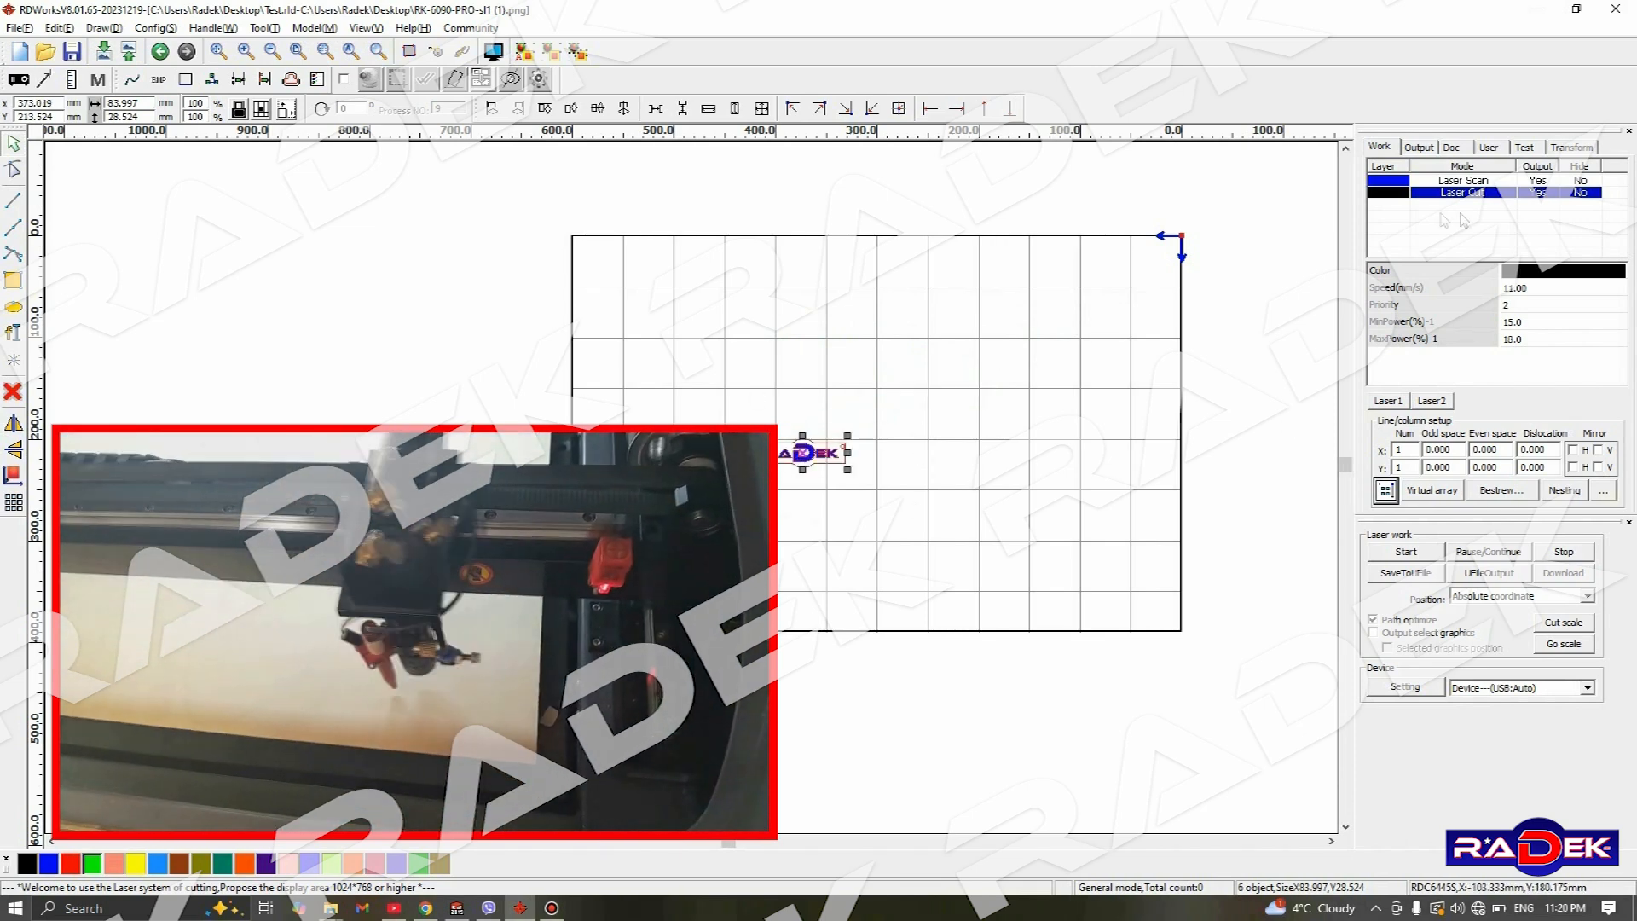
- Return the laser work position to Current position and check the start marker at the nameplate's corner
left_click(1589, 599)
left_click(1552, 620)
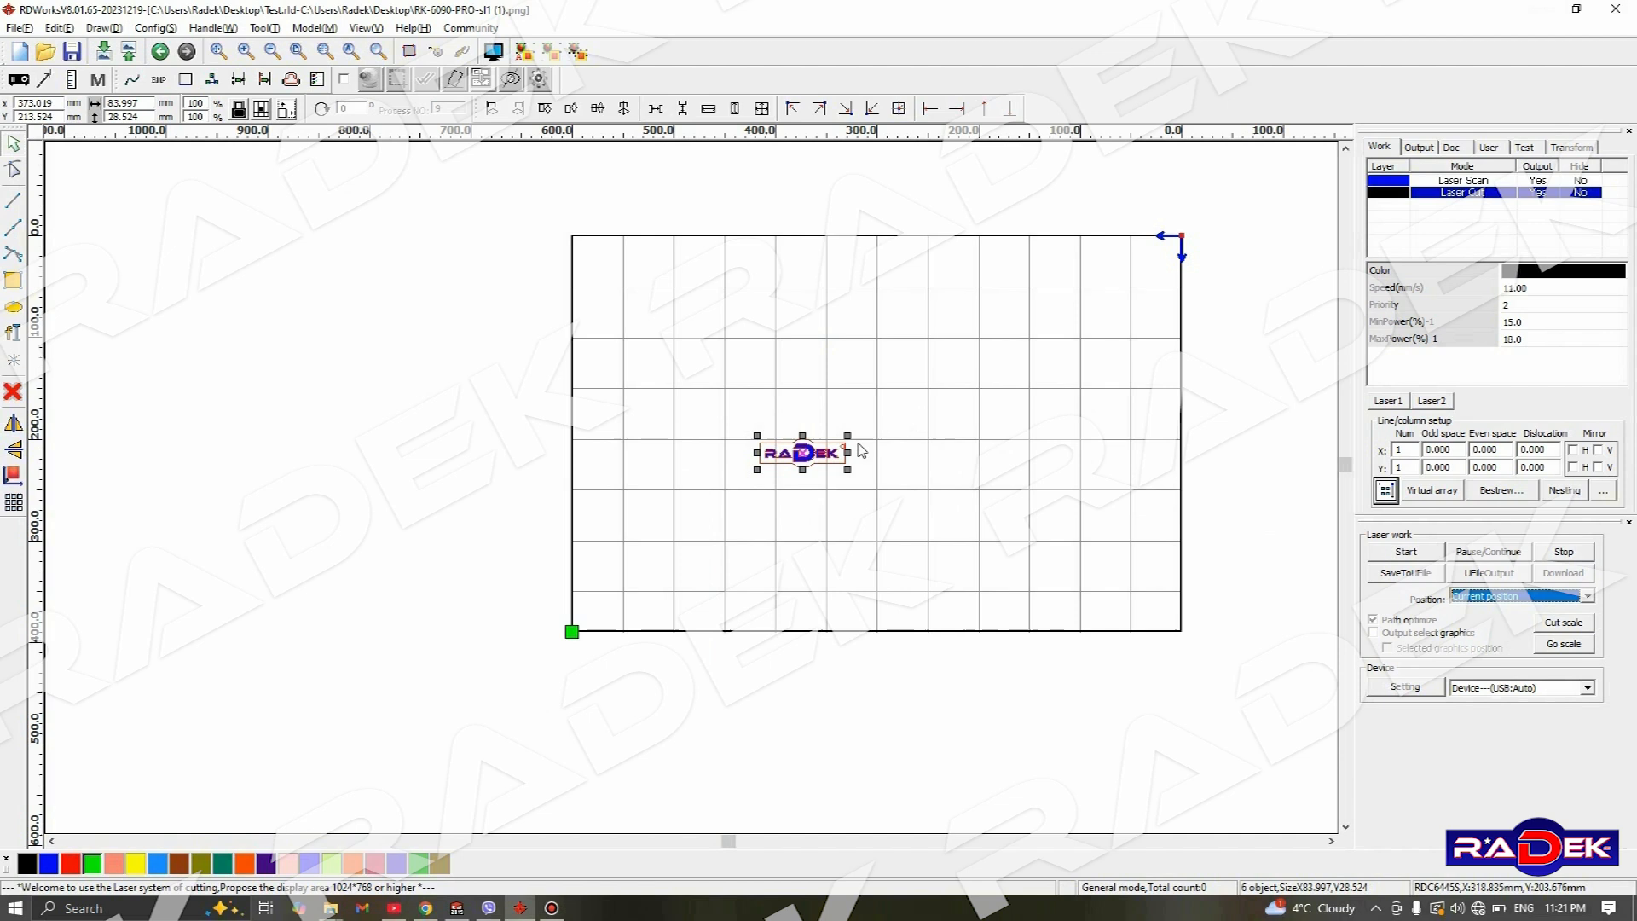
scroll(795, 452, "up", 2)
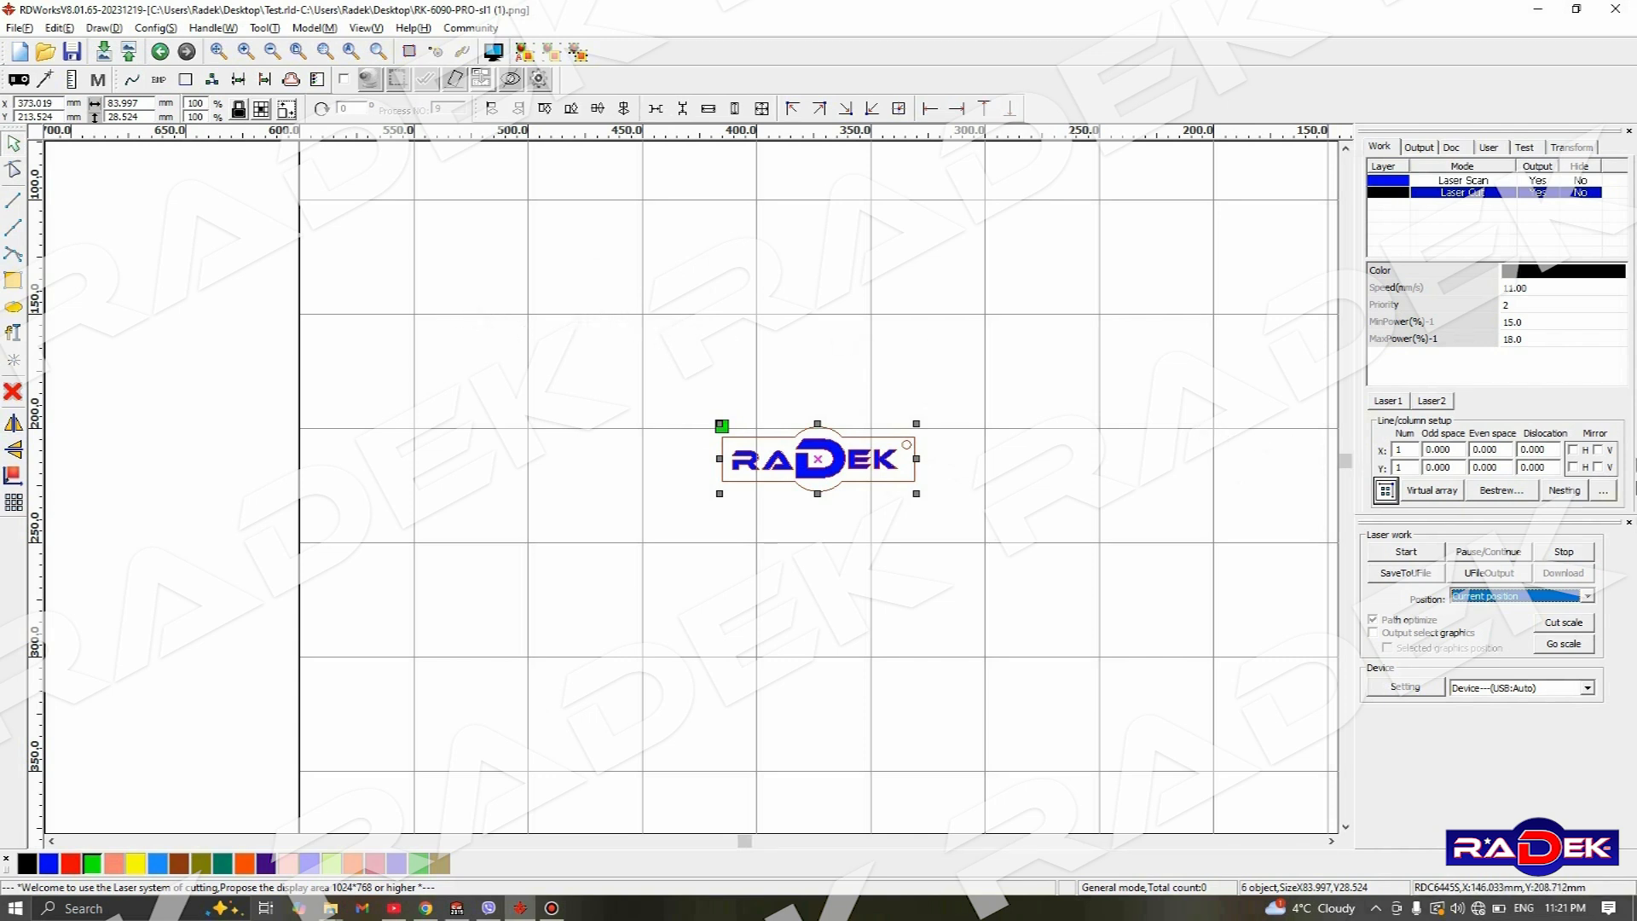
left_click(1589, 596)
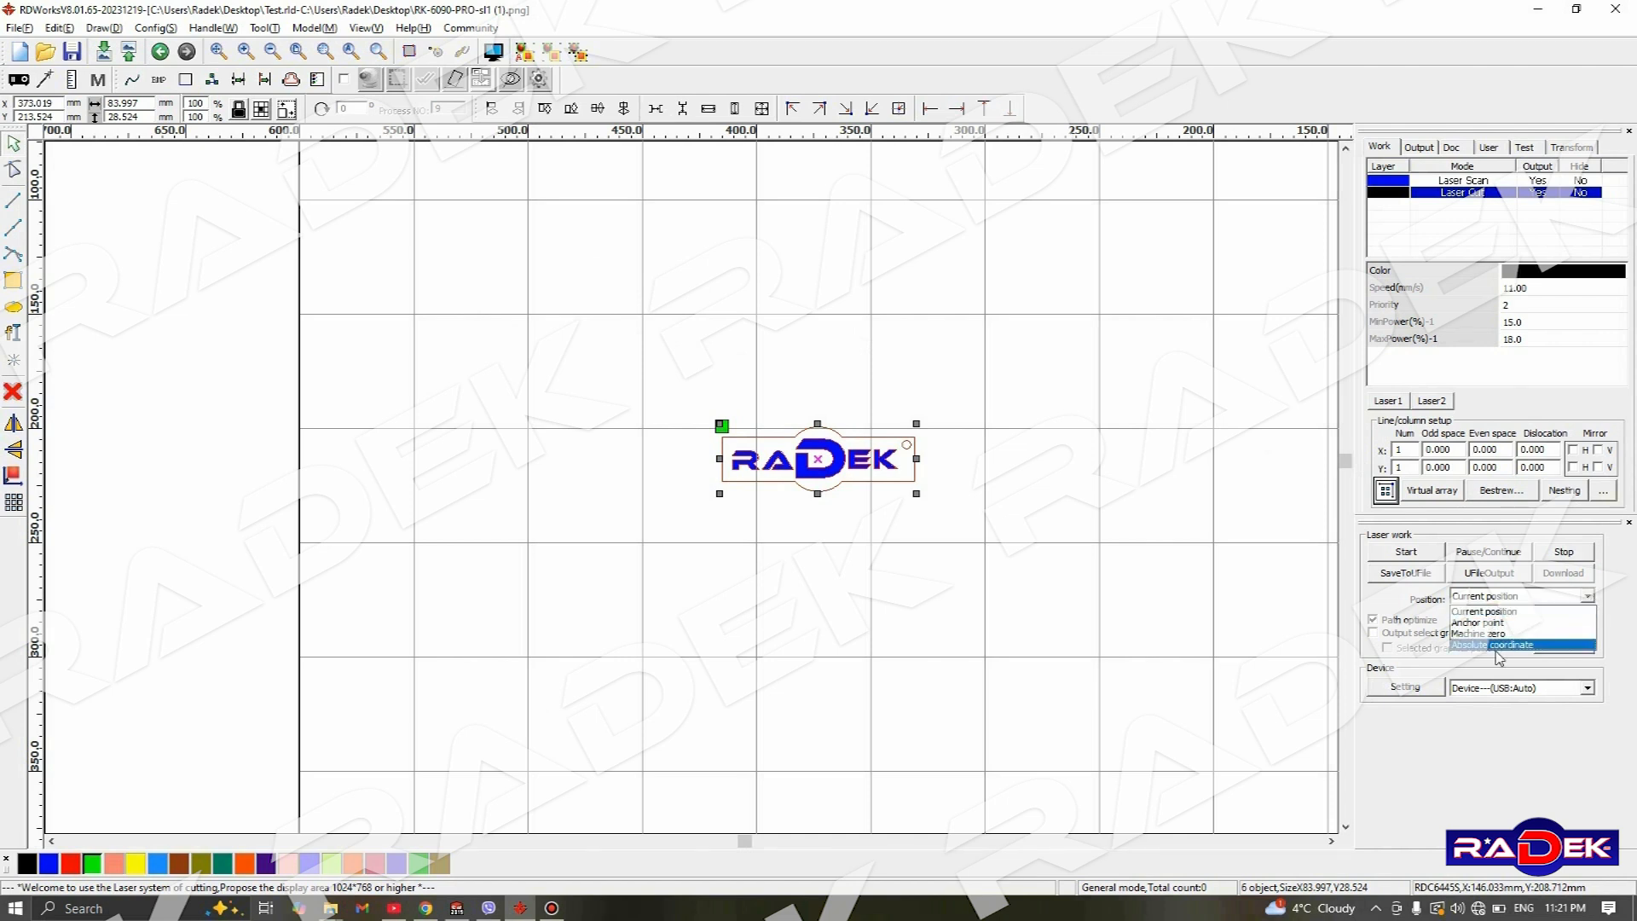
left_click(1588, 609)
- Move the nameplate into the upper-left corner of the machine bed, at about X 549 mm, Y 23 mm
scroll(928, 281, "down", 3)
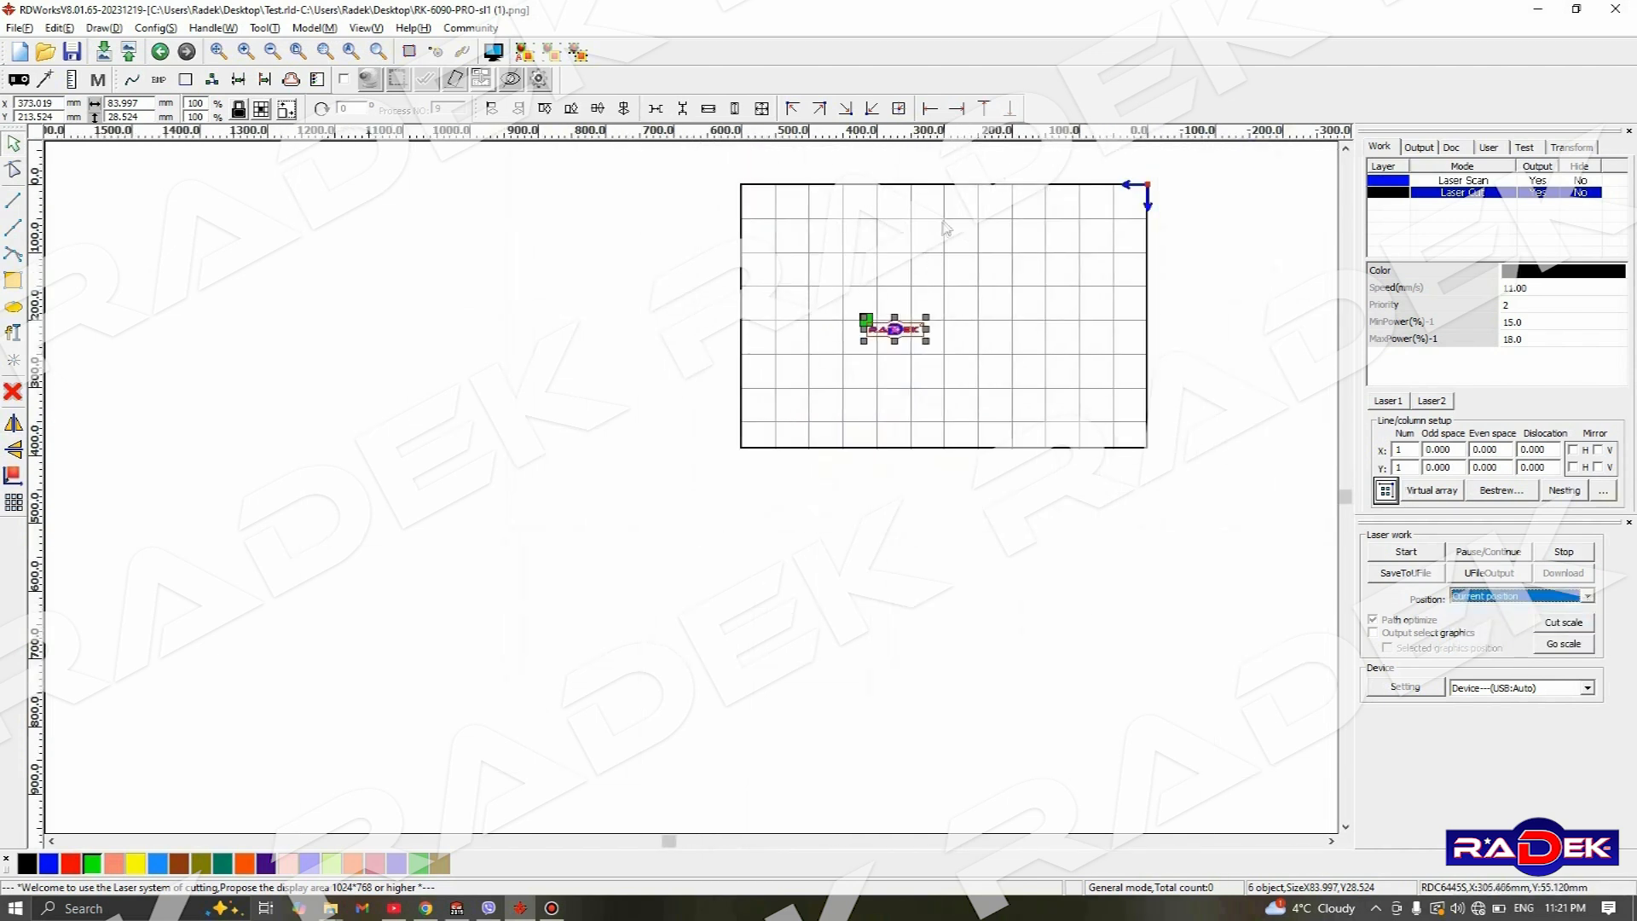
middle_click_drag(948, 253, 946, 321)
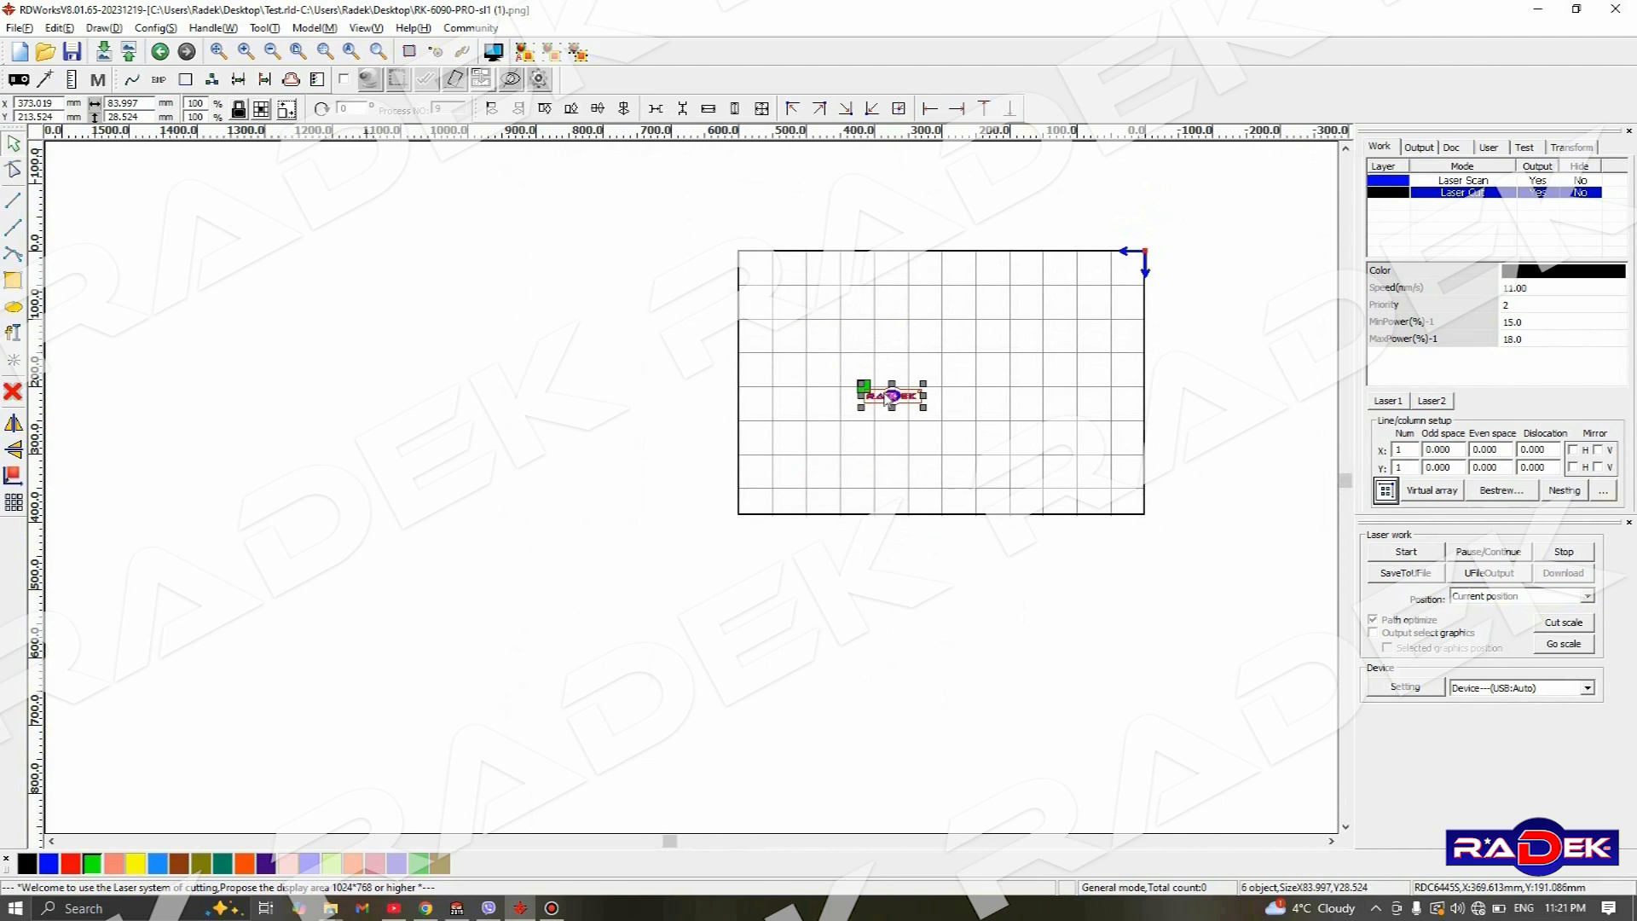
left_click_drag(888, 394, 769, 265)
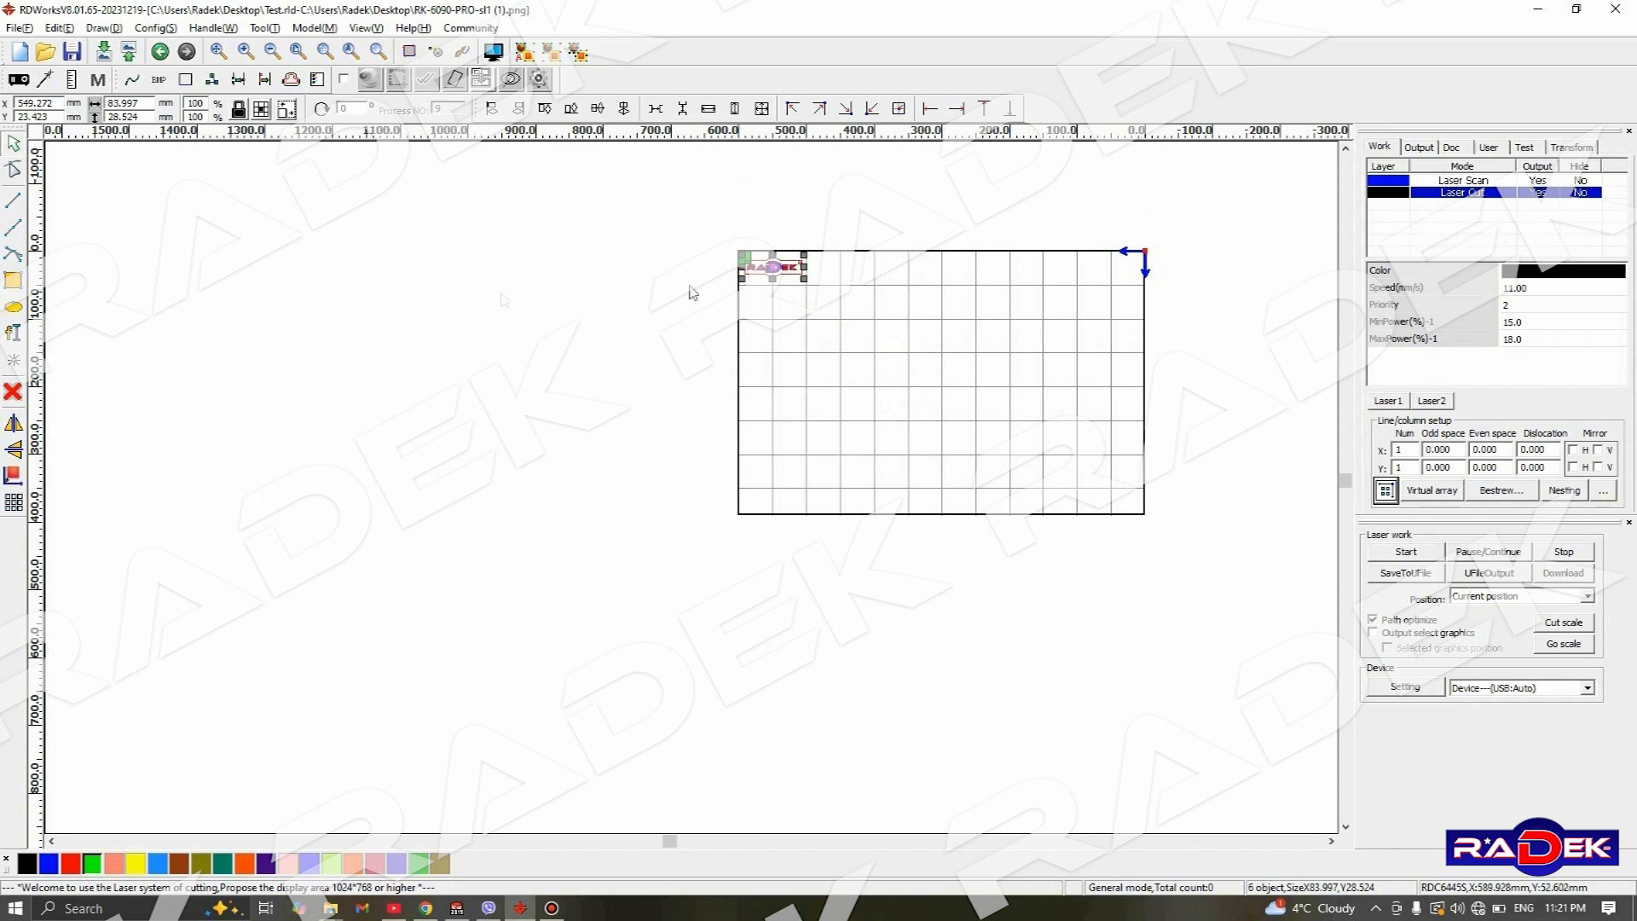
scroll(1036, 309, "up", 2)
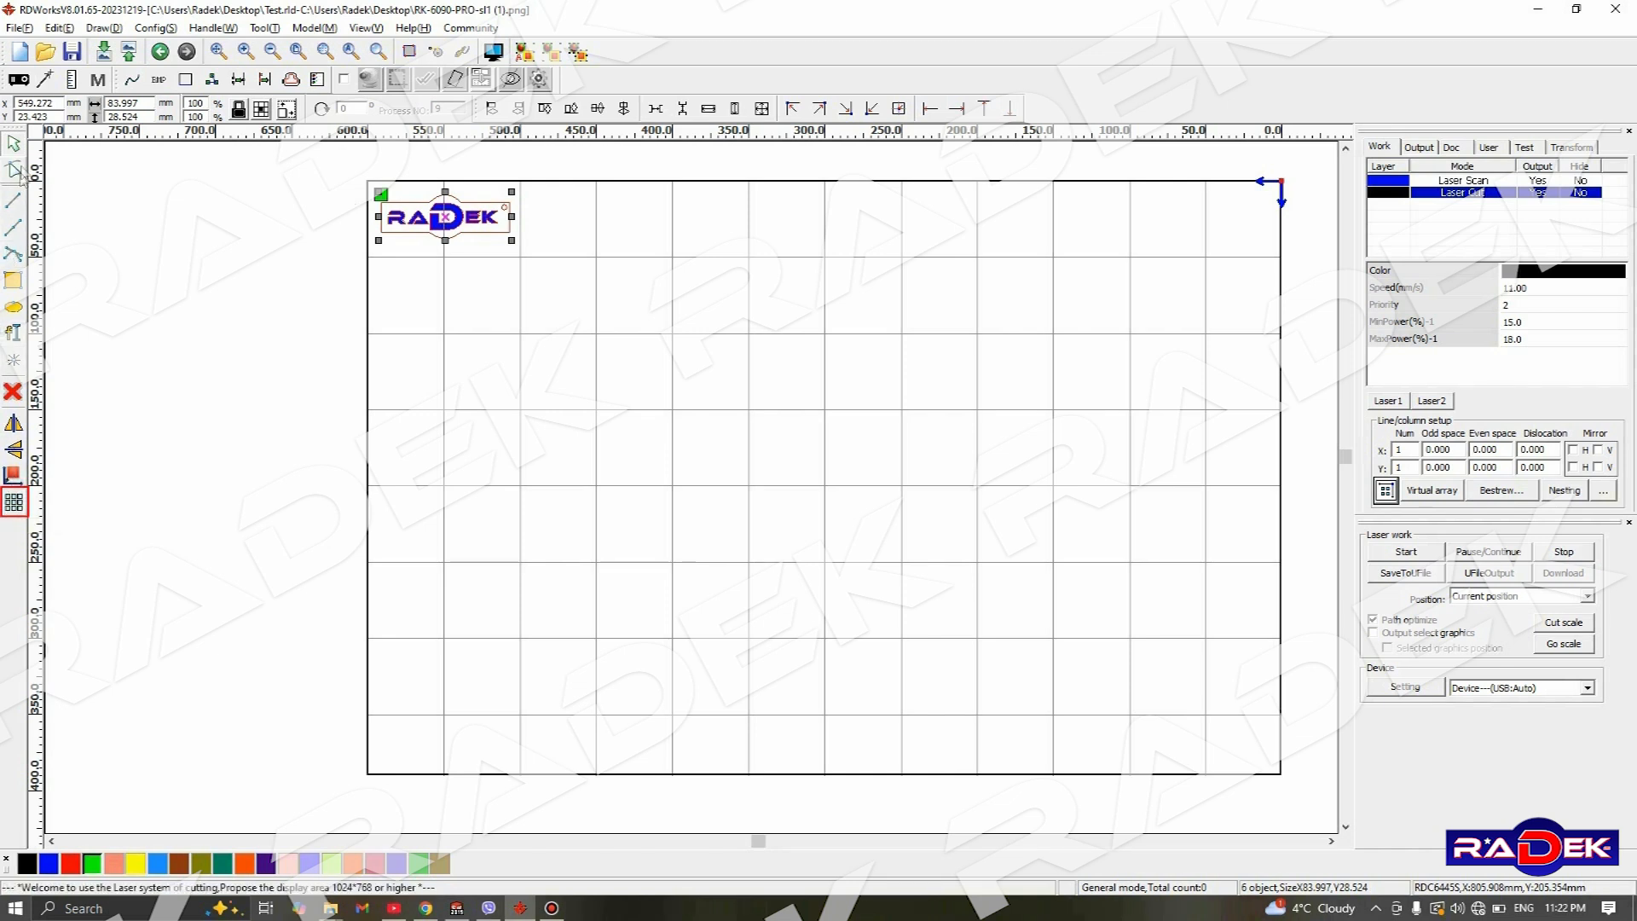
- Array-copy the nameplate with 7 copies in X and 10 in Y, spaced 3.5 mm in both directions
left_click(13, 503)
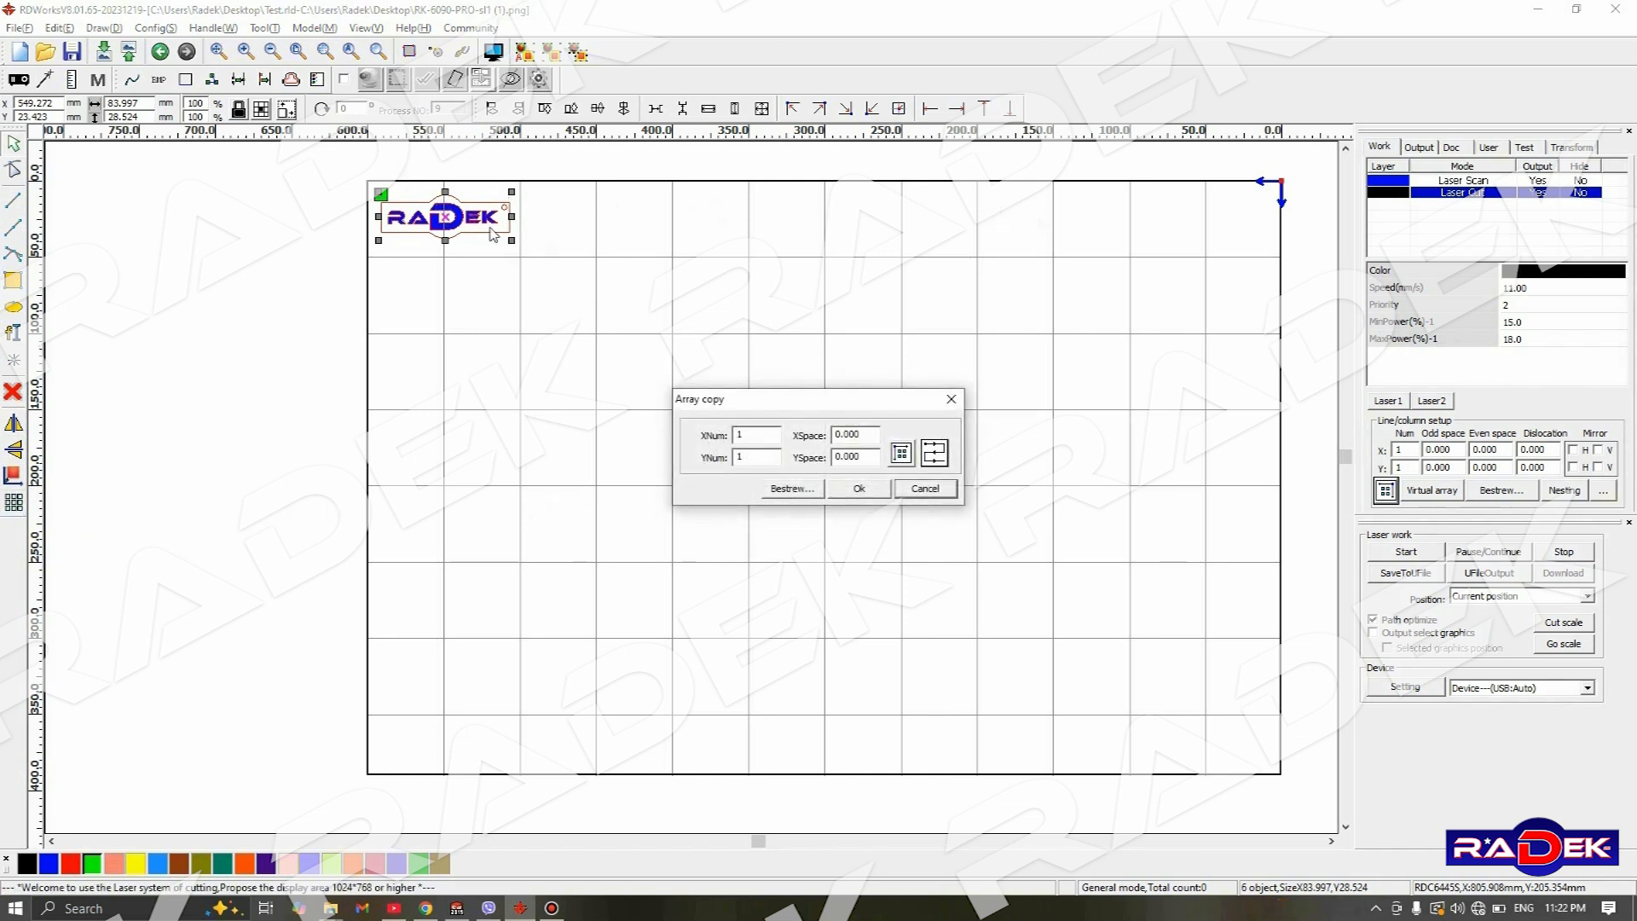
left_click_drag(752, 440, 675, 450)
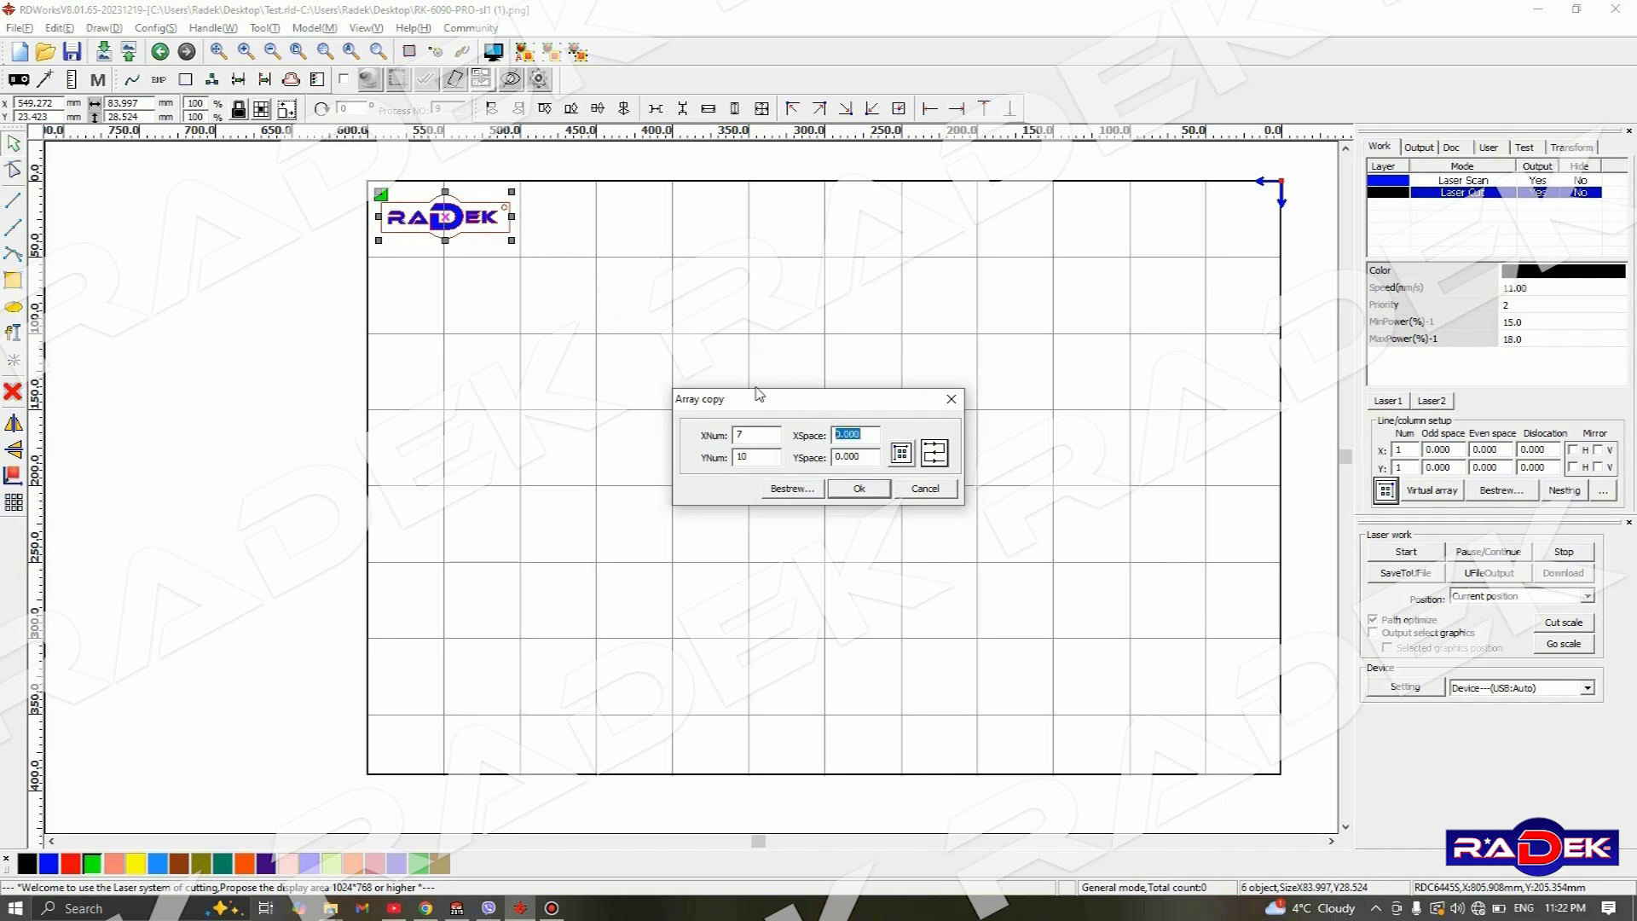
key("Right")
type("3")
left_click(866, 456)
type("3")
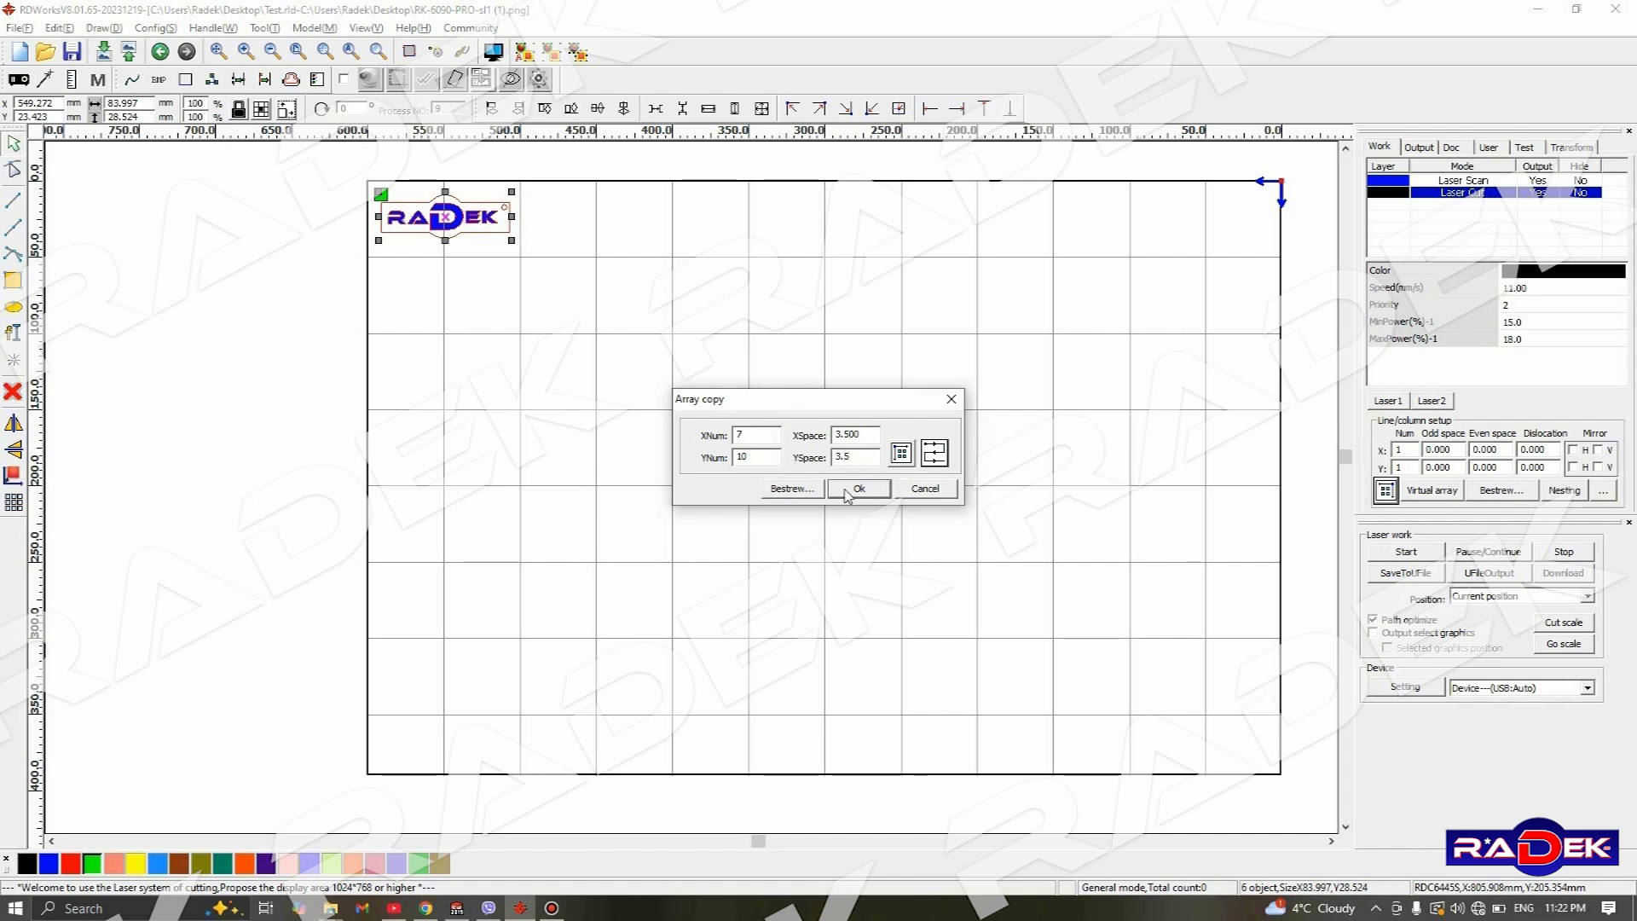
left_click(848, 491)
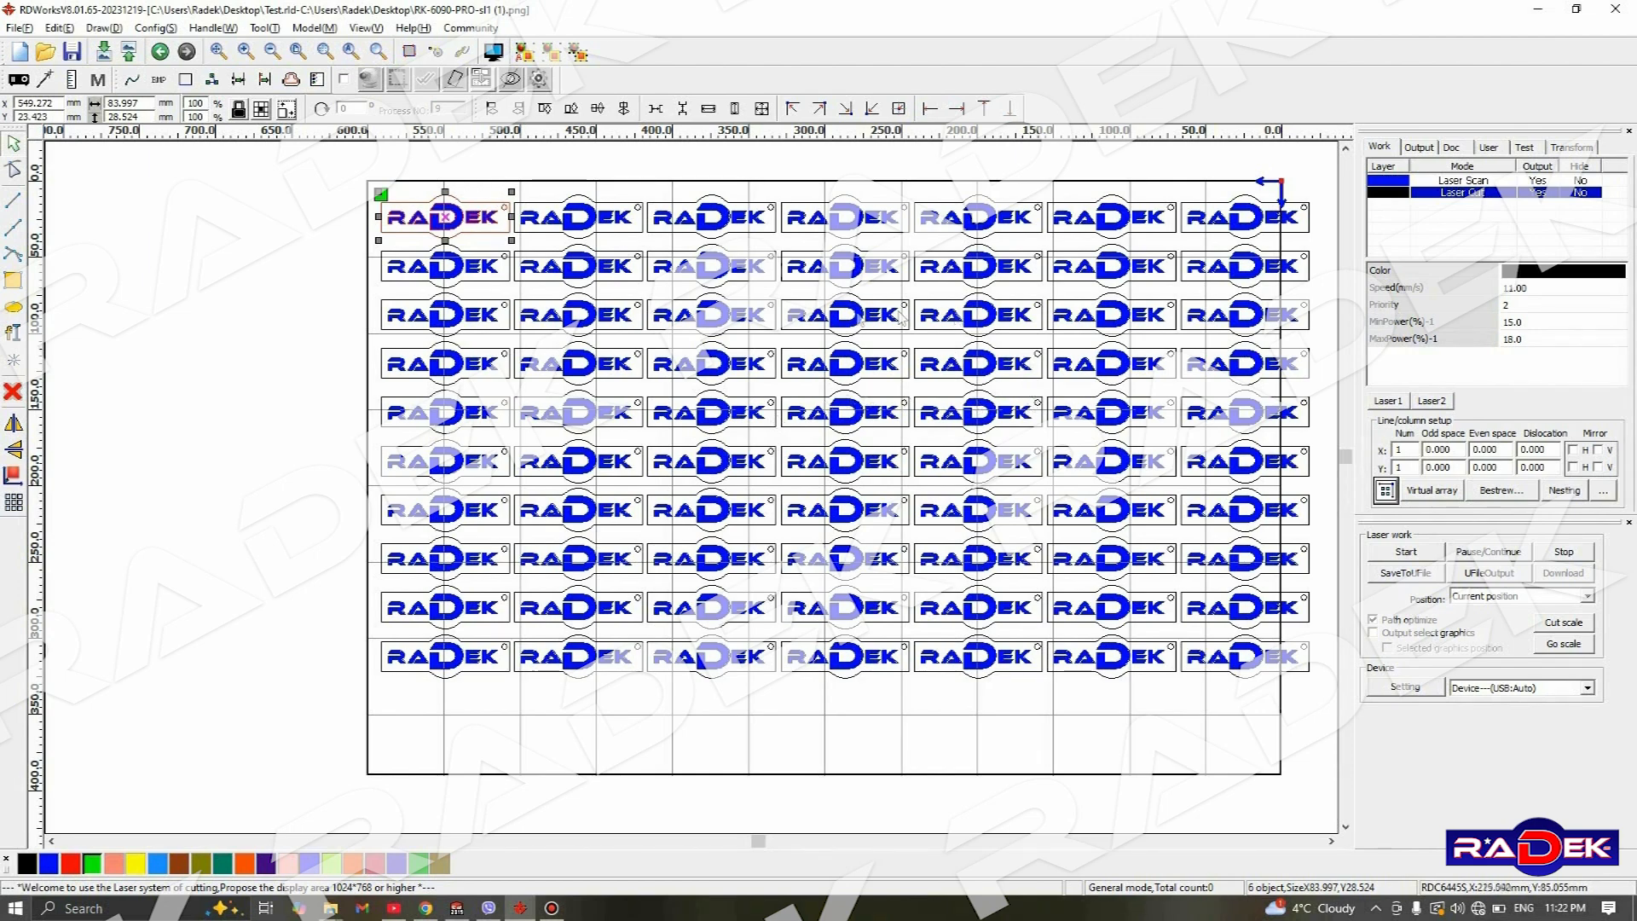
- Delete the rightmost column of nameplates, which extends past the edge of the machine bed
scroll(902, 318, "down", 2)
scroll(1100, 299, "up", 2)
left_click(1080, 296)
left_click_drag(907, 209, 1119, 738)
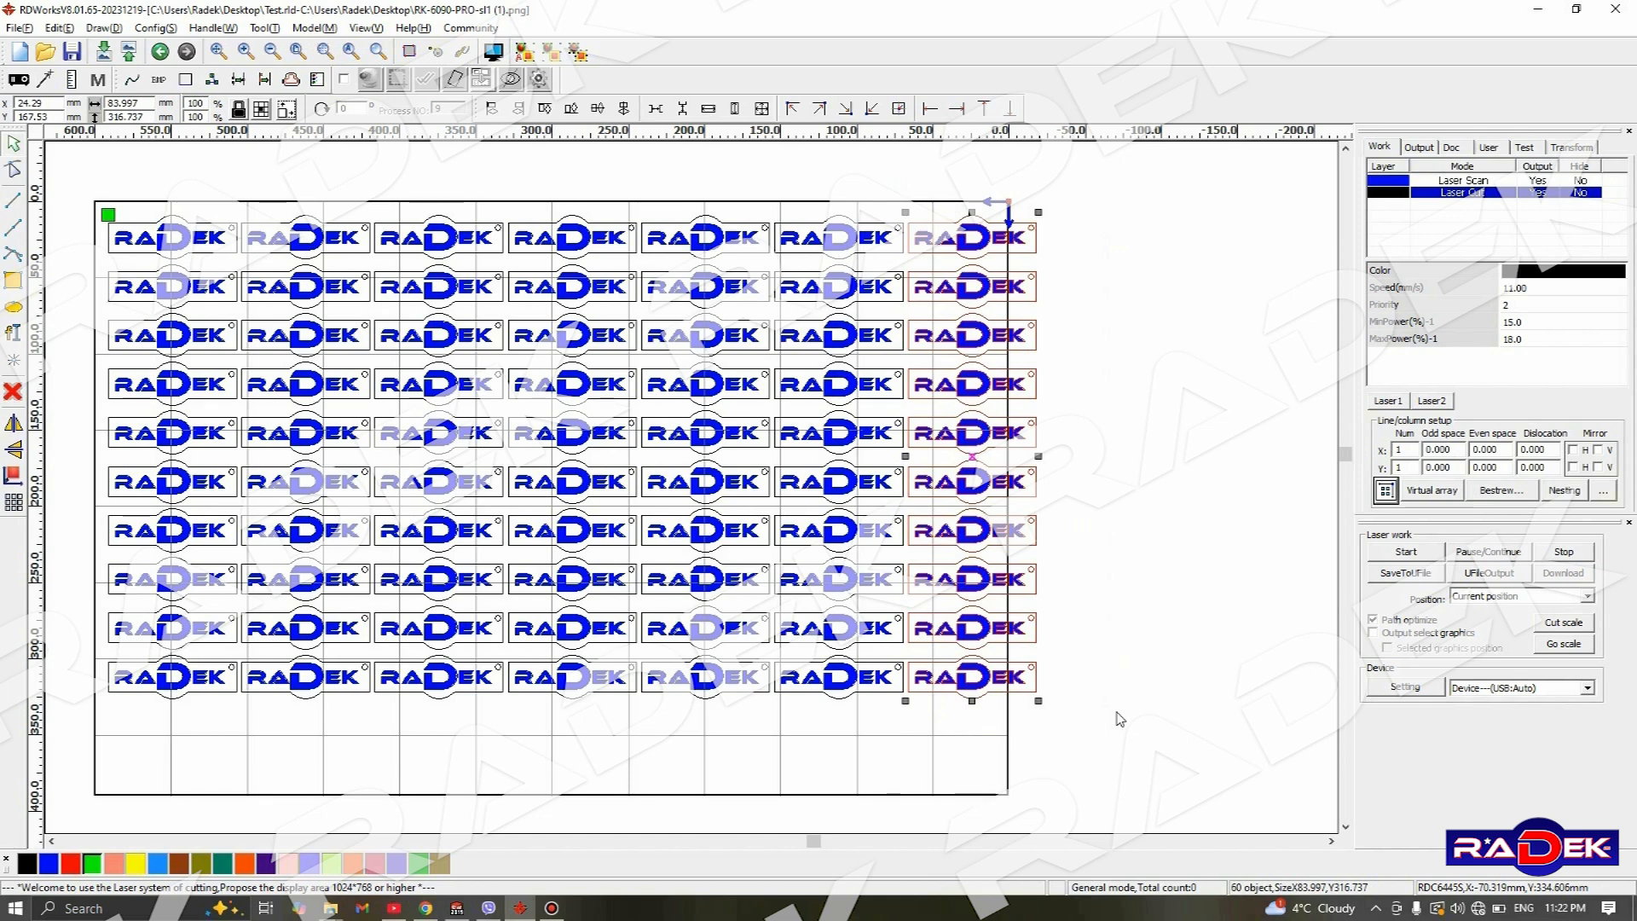
key("Delete")
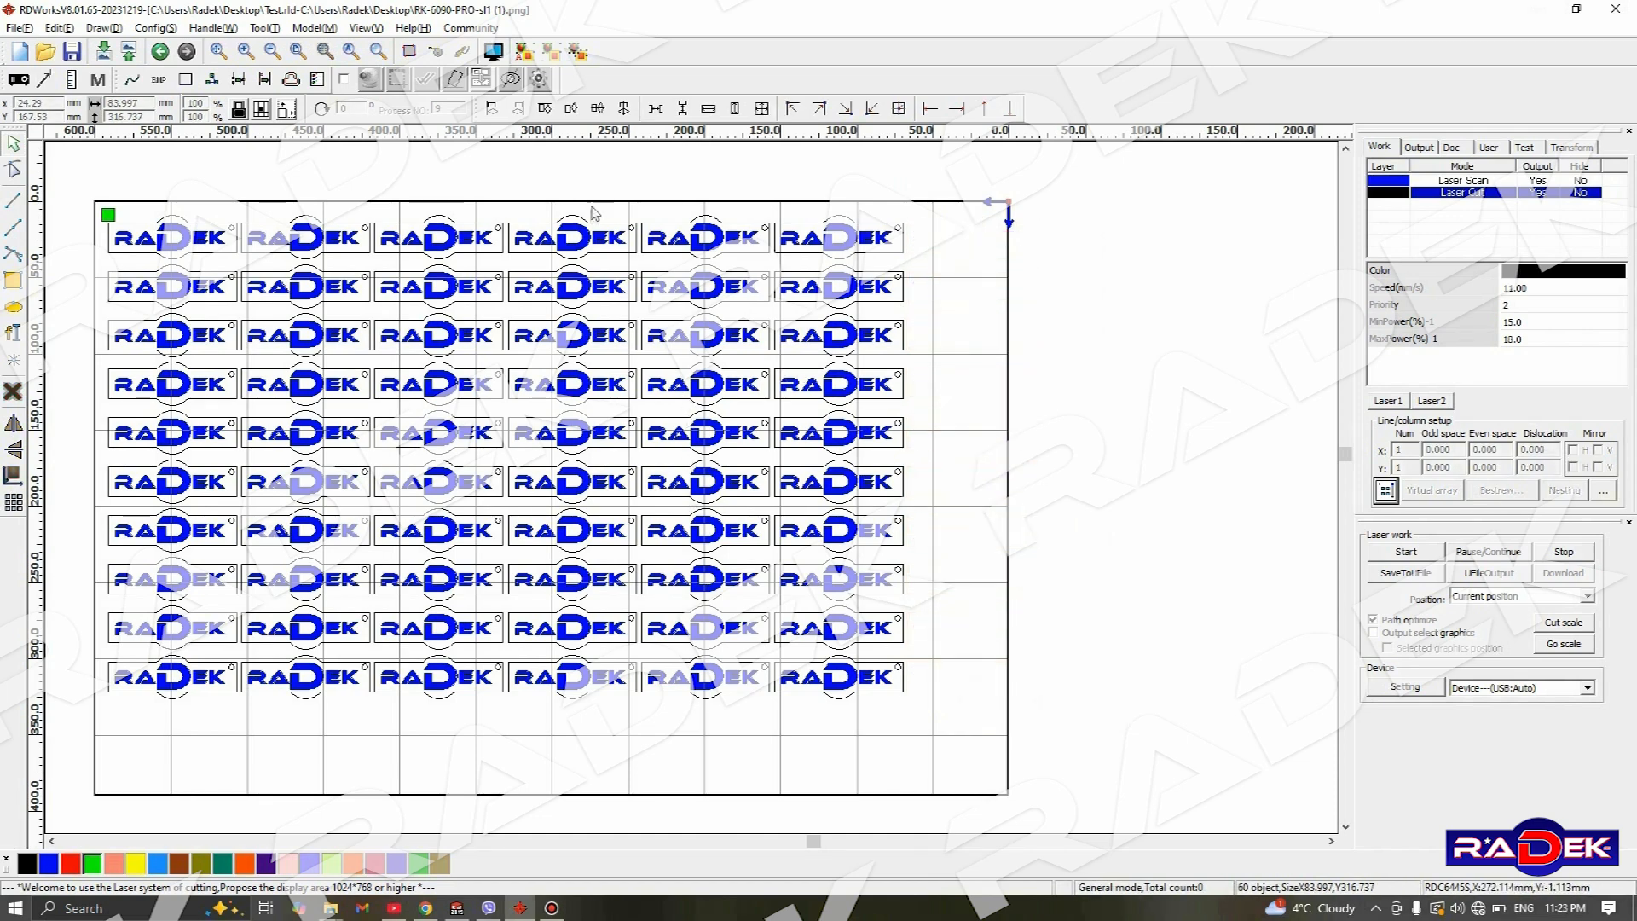
middle_click_drag(507, 177, 698, 186)
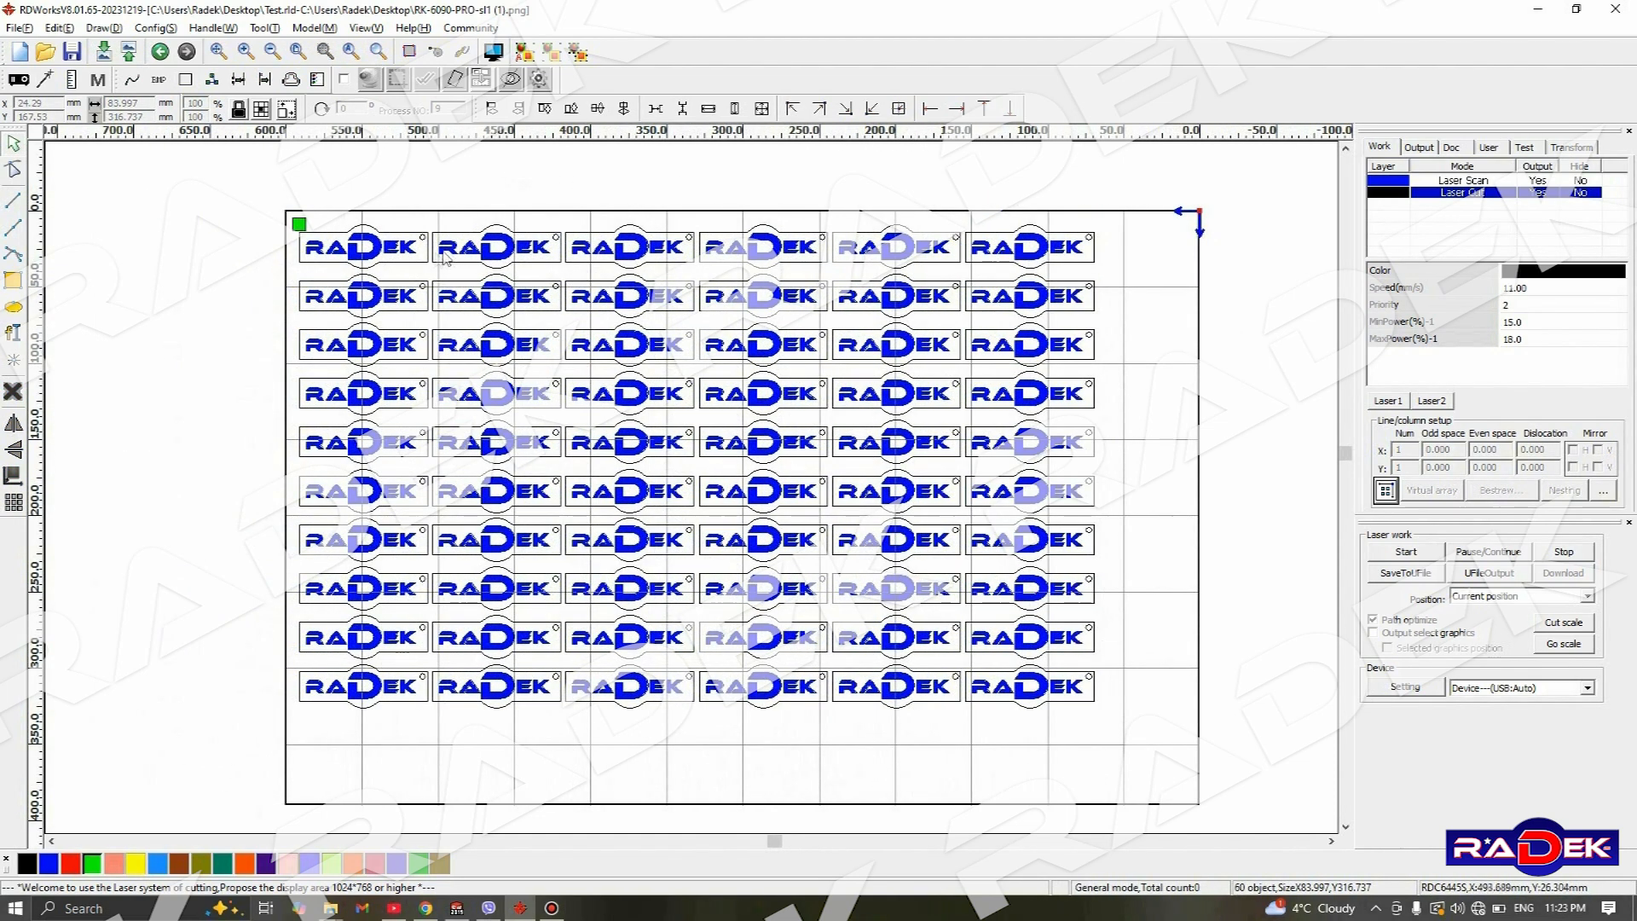